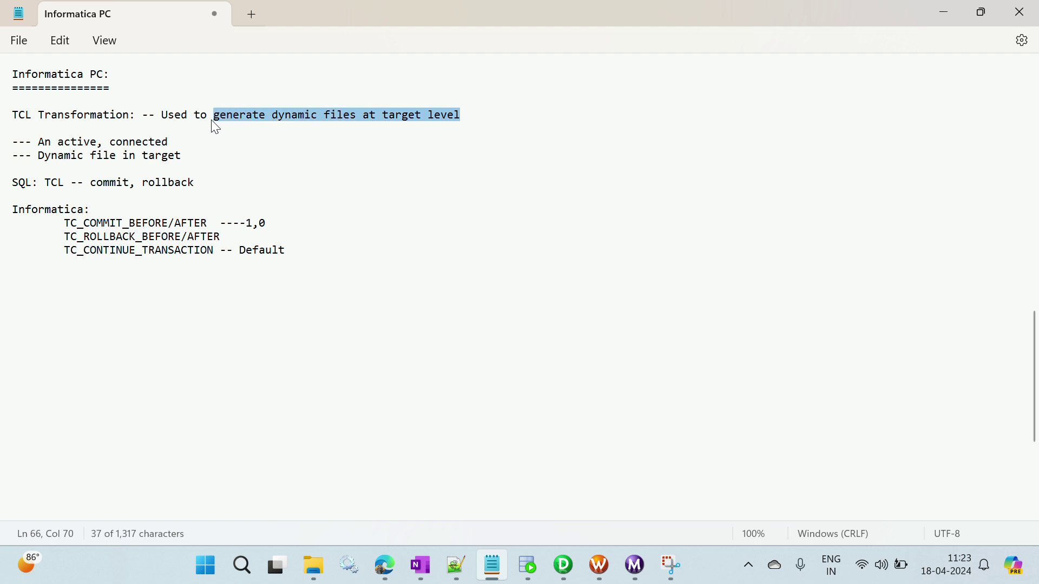
Review the notes on the TCL Transformation's type, its dynamic target file, and the SQL commit and rollback commands.
click(39, 141)
drag(39, 142, 178, 145)
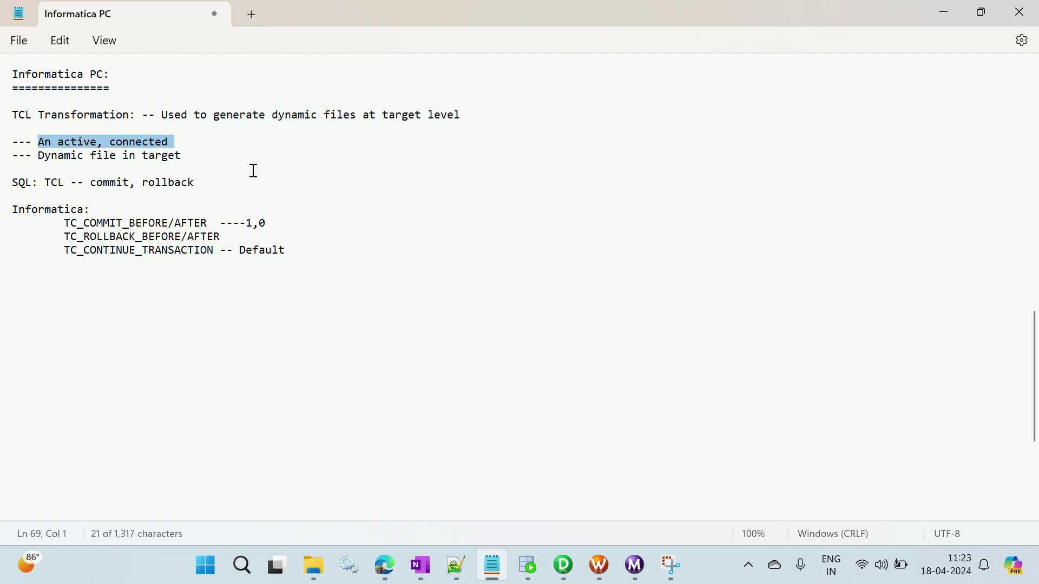
click(118, 169)
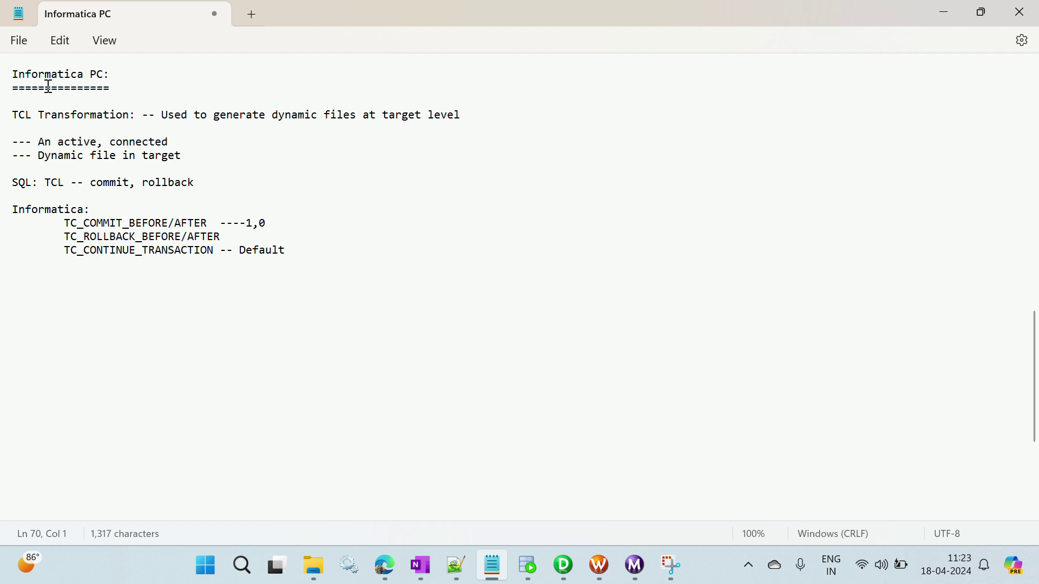
drag(40, 156, 178, 162)
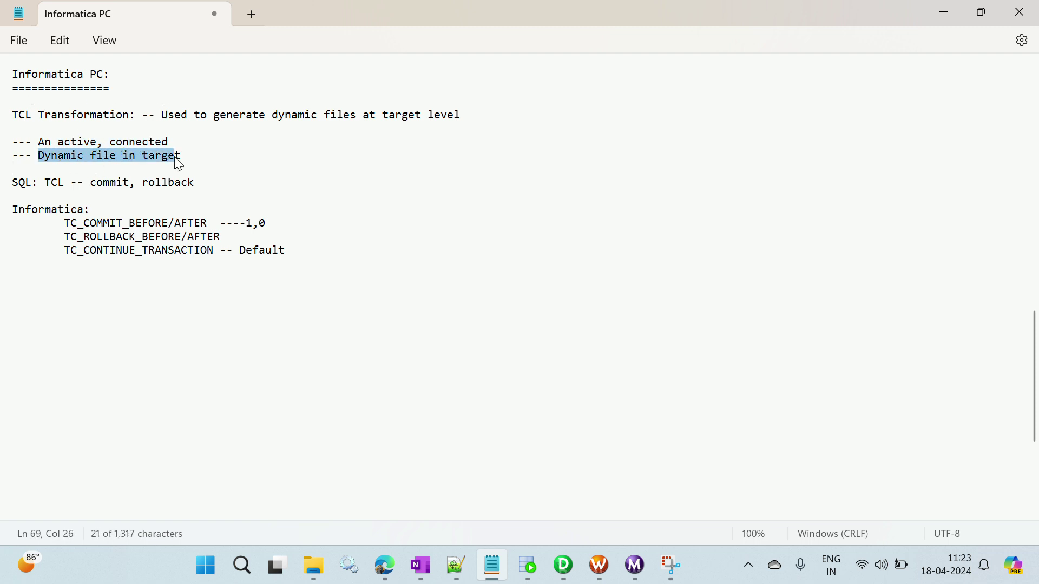
click(84, 196)
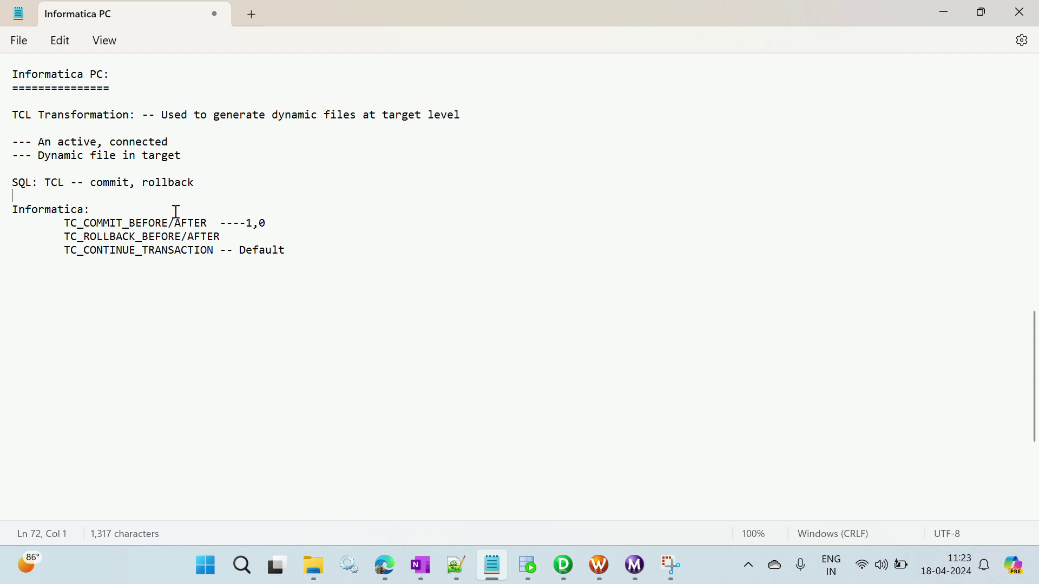
drag(91, 184, 197, 183)
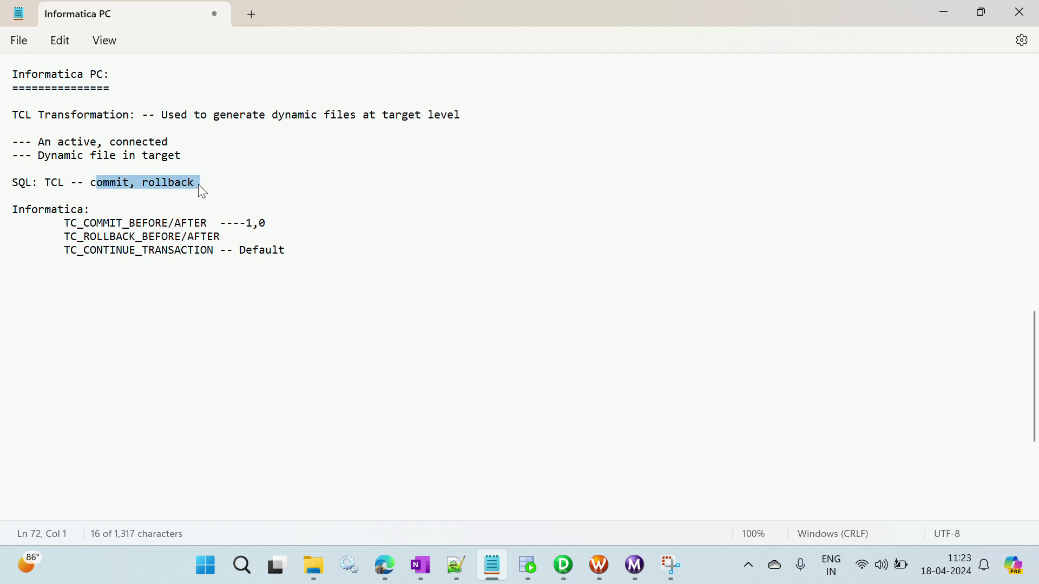
click(151, 203)
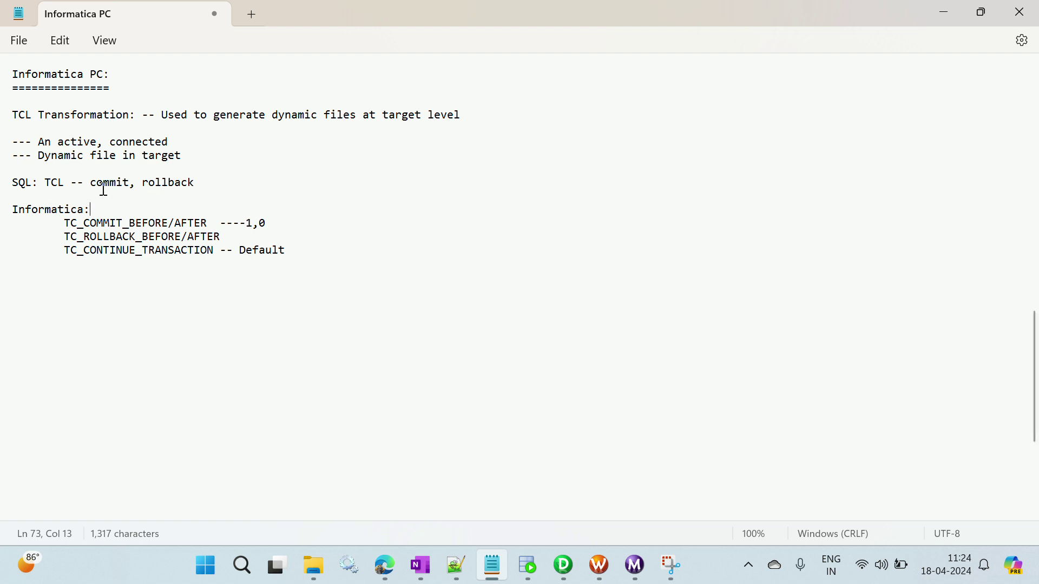
drag(94, 183, 196, 184)
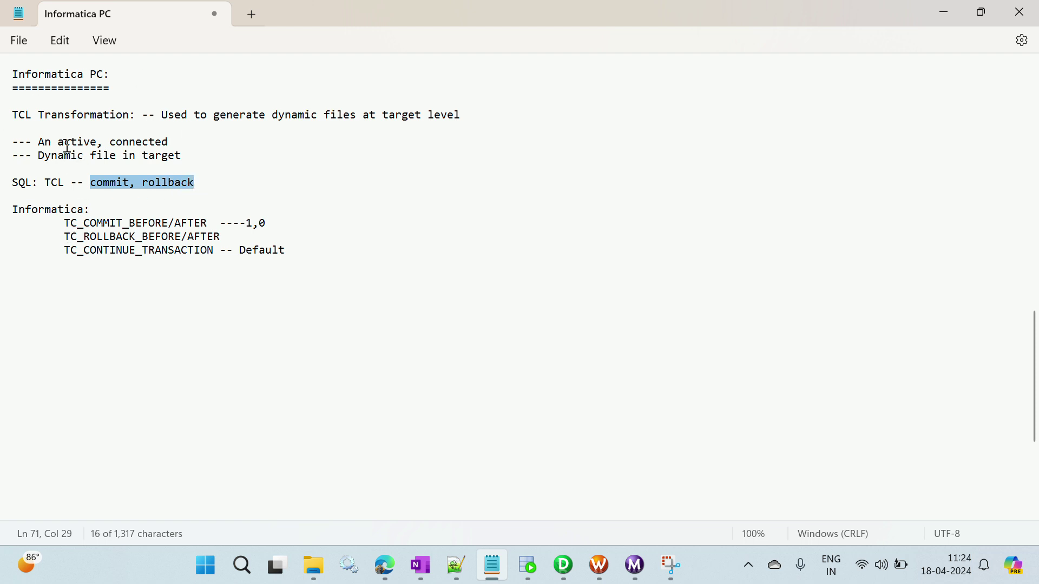
double_click(15, 115)
drag(46, 120, 135, 113)
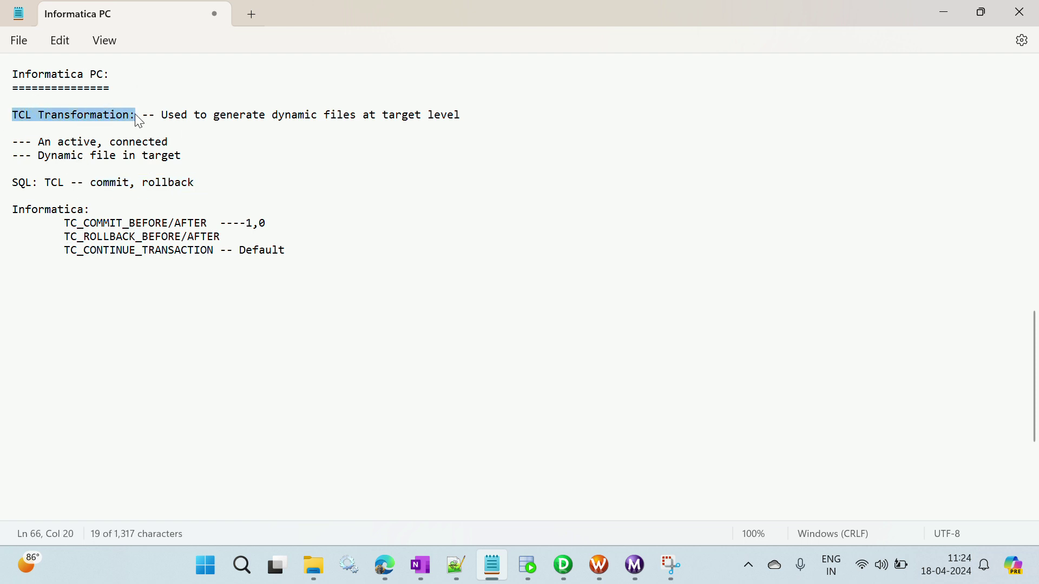
Break the TC_COMMIT_BEFORE/AFTER entry after BEFORE and put a copy of TC_COMMIT_BEFORE, indented, at the start of the new line.
click(63, 225)
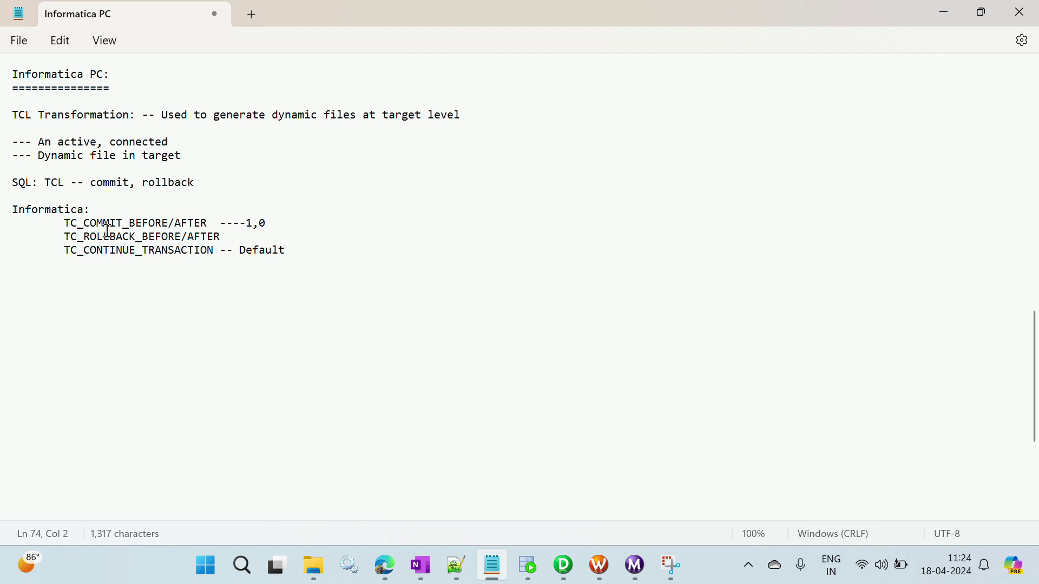
shift+click(170, 223)
key(ctrl+c)
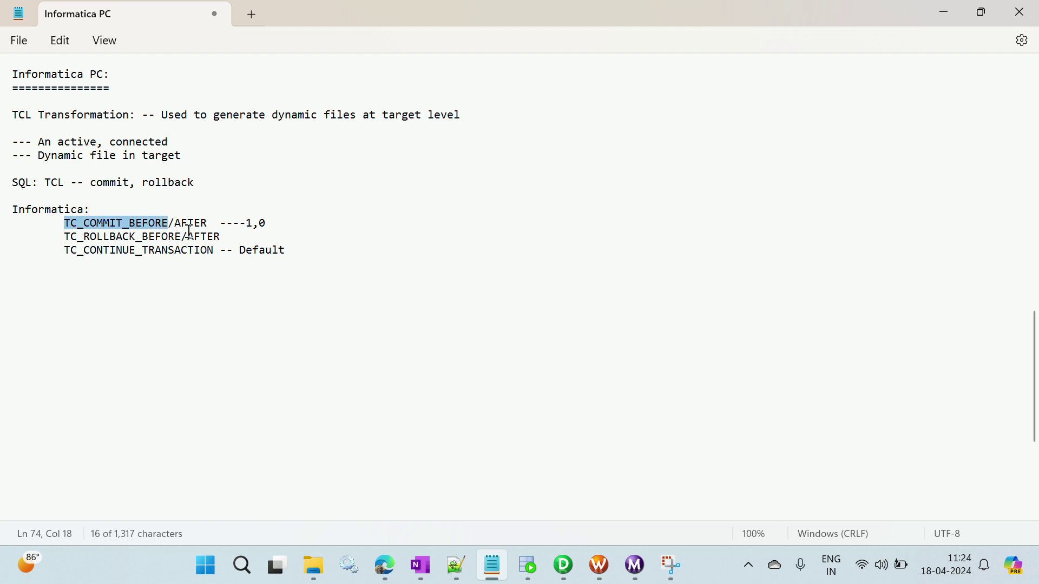
key(Right)
key(Return)
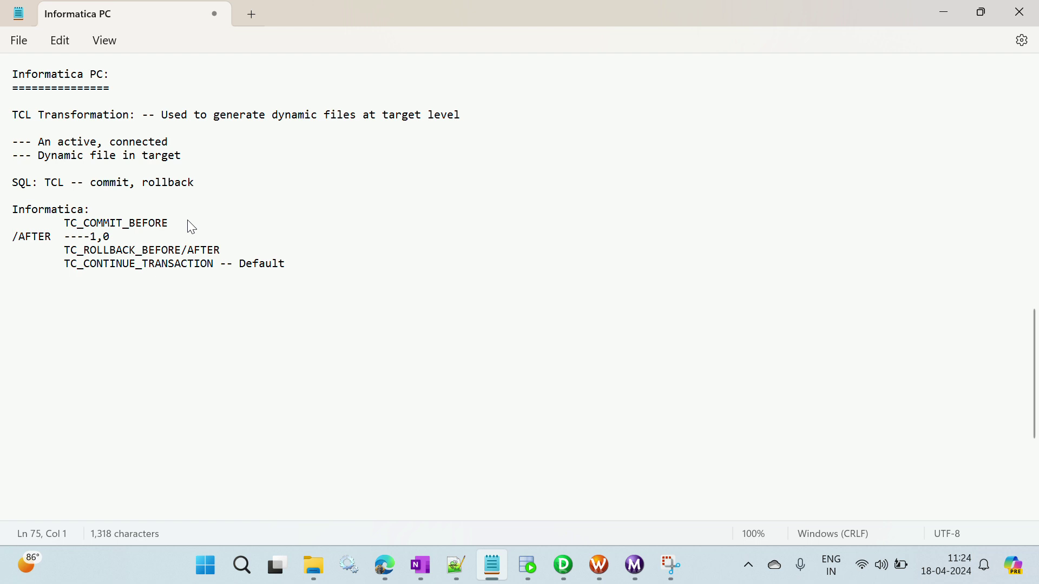
key(ctrl+v)
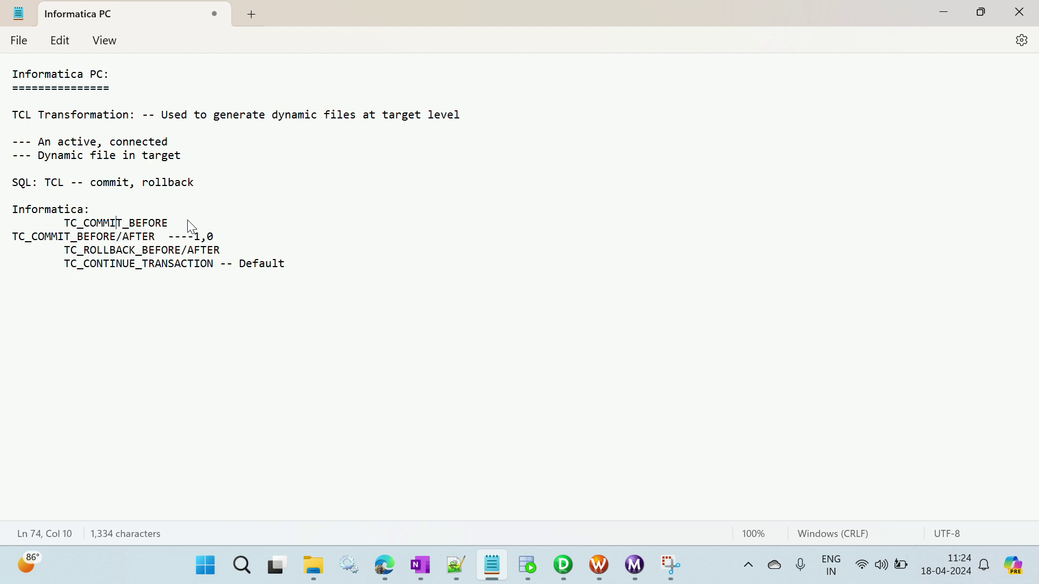
click(17, 240)
key(Tab)
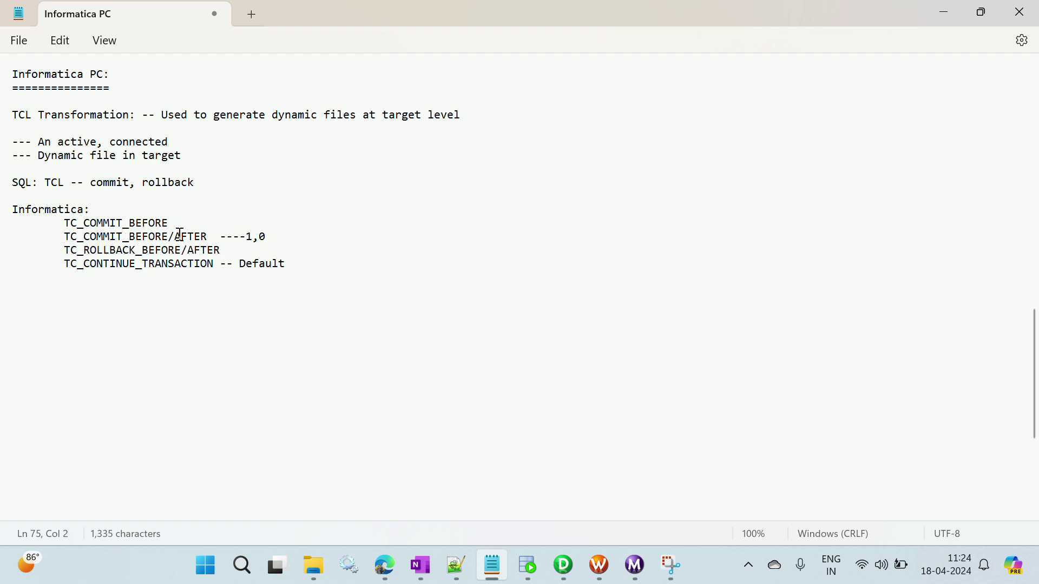
Shorten the second commit entry to TC_COMMIT_AFTER by removing BEFORE/ from it.
key(BackSpace)
key(BackSpace)
key(BackSpace)
key(BackSpace)
key(BackSpace)
key(BackSpace)
key(BackSpace)
click(179, 223)
click(156, 237)
Move AFTER from the TC_ROLLBACK_BEFORE/AFTER entry onto its own line and prefix it to read TC_ROLLBACK_AFTER.
click(186, 252)
key(Return)
key(ctrl+v)
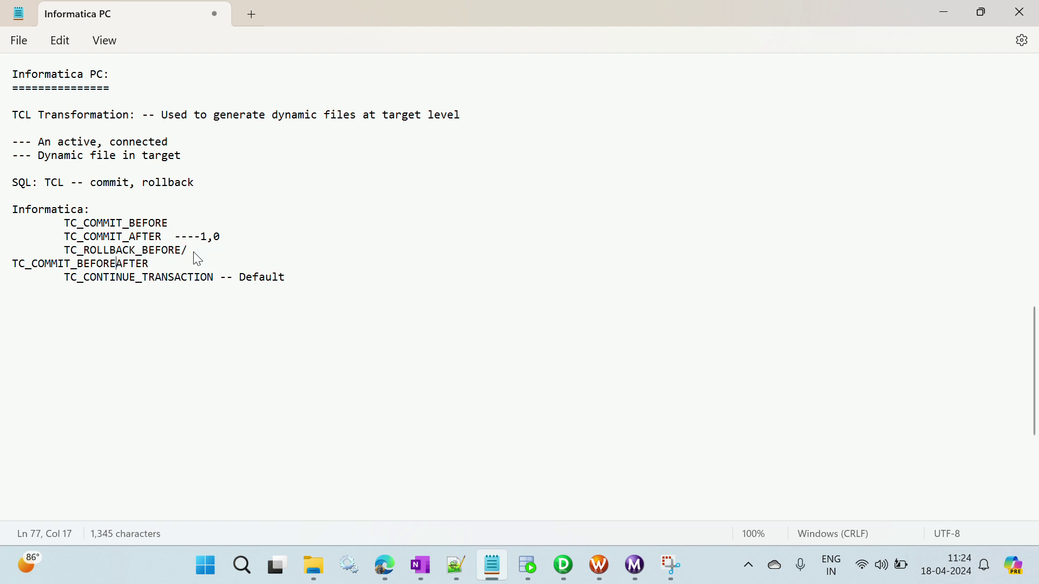
key(BackSpace)
key(BackSpace)
key(BackSpace)
key(BackSpace)
key(BackSpace)
key(BackSpace)
key(BackSpace)
key(BackSpace)
key(BackSpace)
key(BackSpace)
key(BackSpace)
key(BackSpace)
key(BackSpace)
text(ROLLBACK)
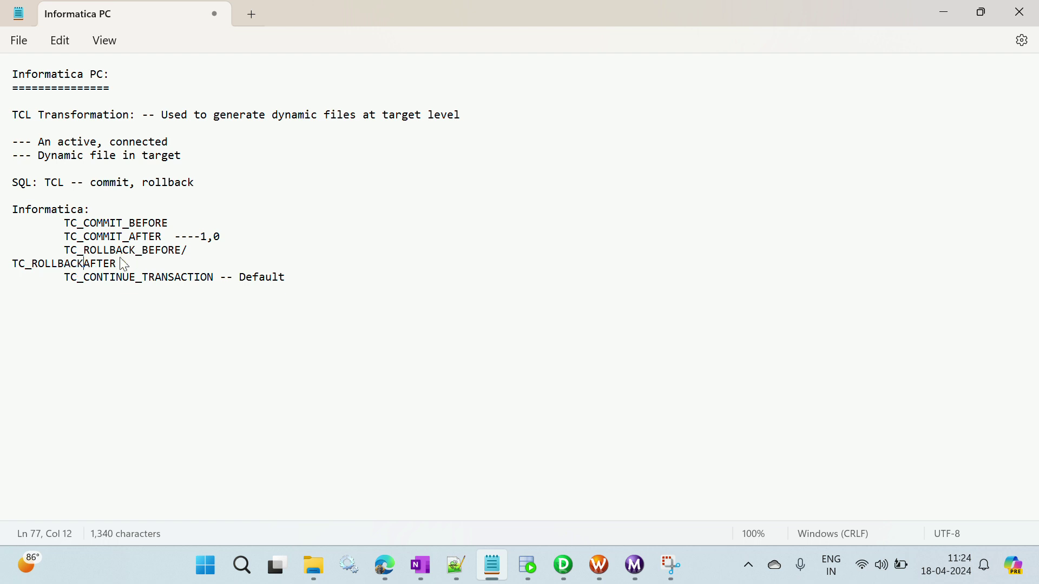
text(_)
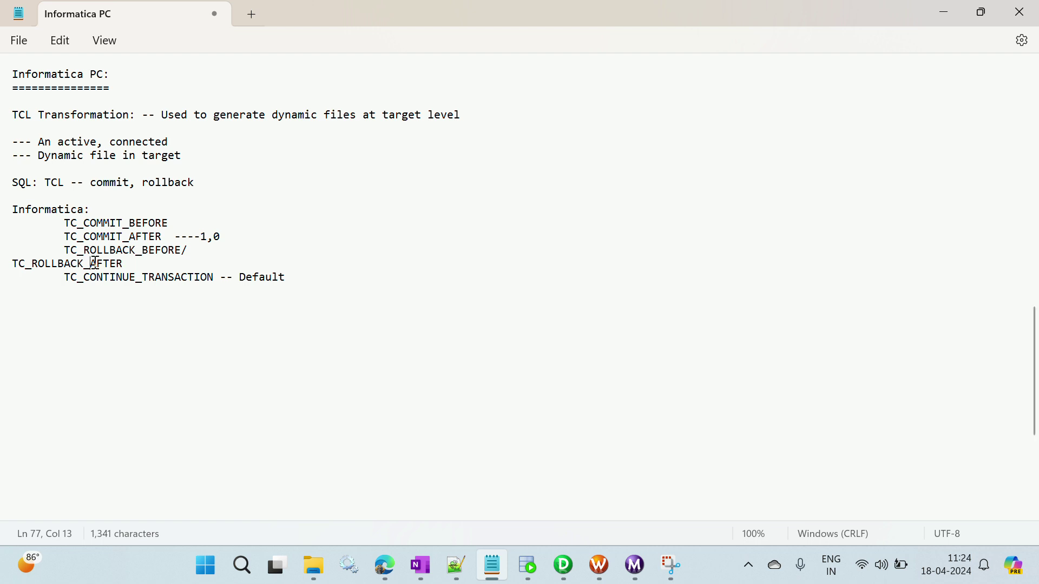
Indent the TC_ROLLBACK_AFTER line and remove the trailing slash from TC_ROLLBACK_BEFORE.
click(12, 264)
key(Tab)
click(195, 256)
key(BackSpace)
drag(70, 285, 216, 278)
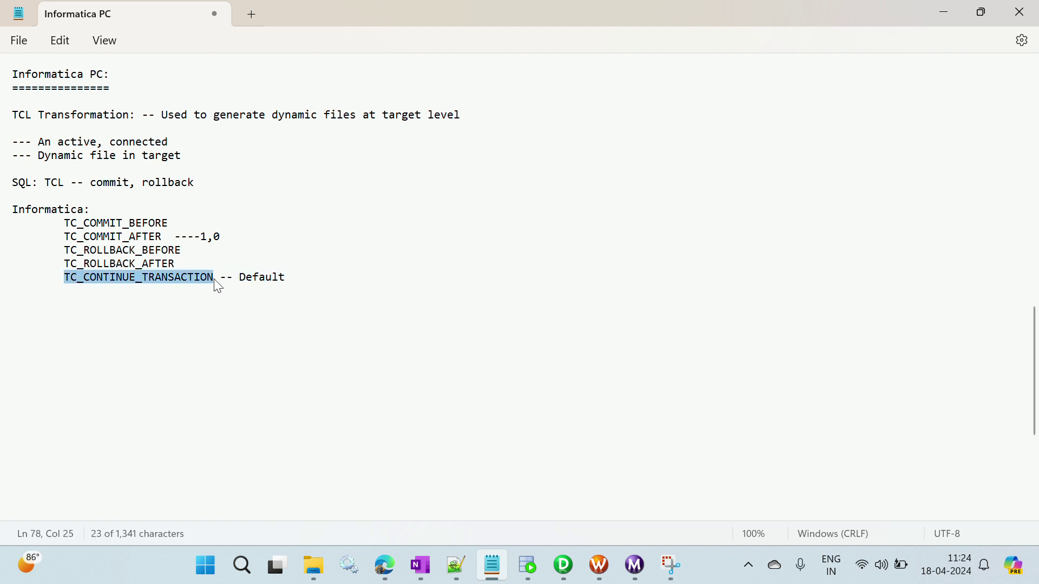
click(283, 282)
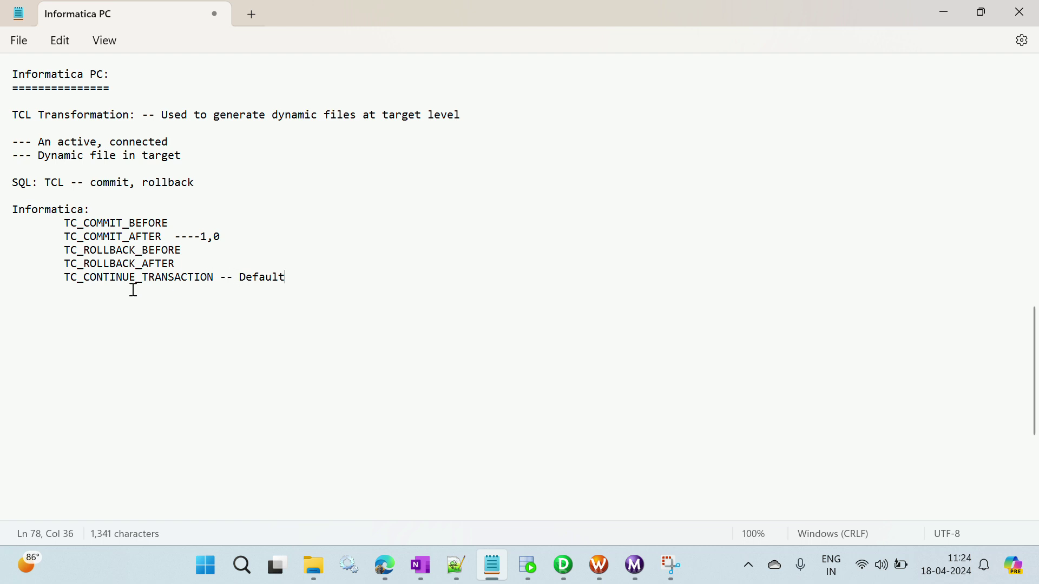
drag(90, 279, 222, 282)
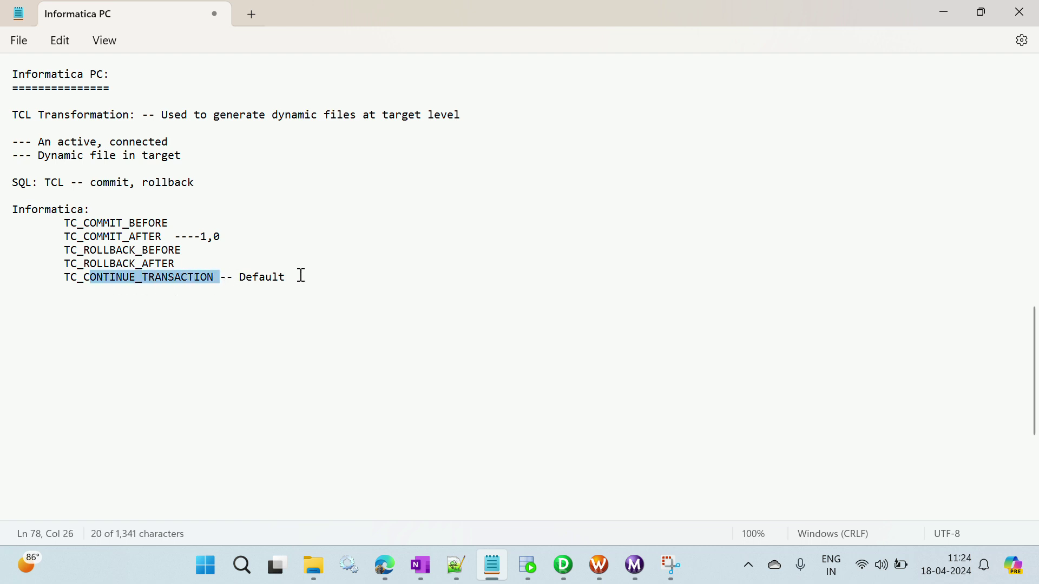
Delete the ----1,0 note after TC_COMMIT_AFTER, keeping the rollback entries on their own lines, and highlight all five TC entries.
drag(173, 240, 234, 244)
key(BackSpace)
key(Return)
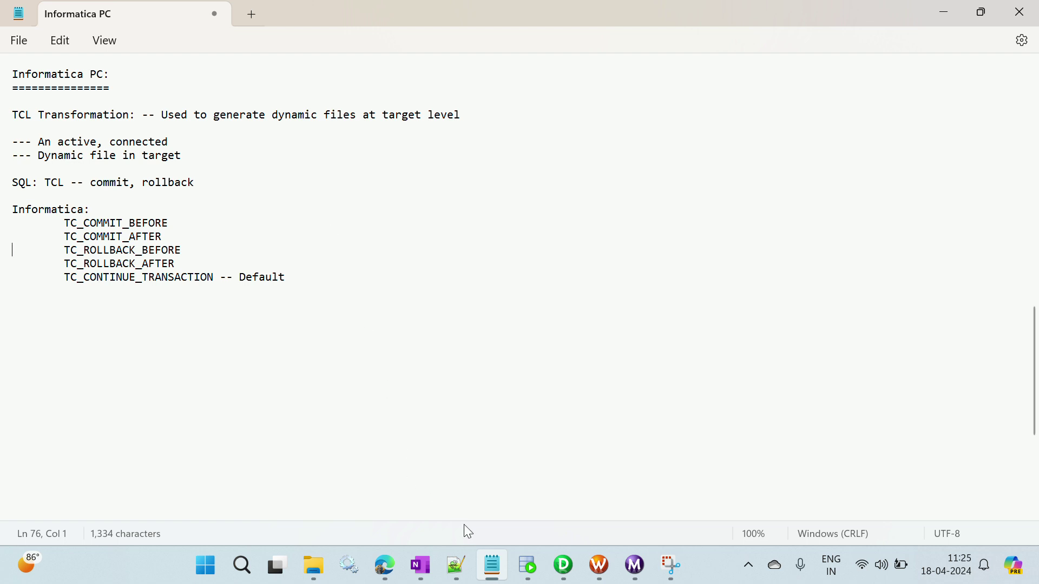
drag(61, 226, 286, 291)
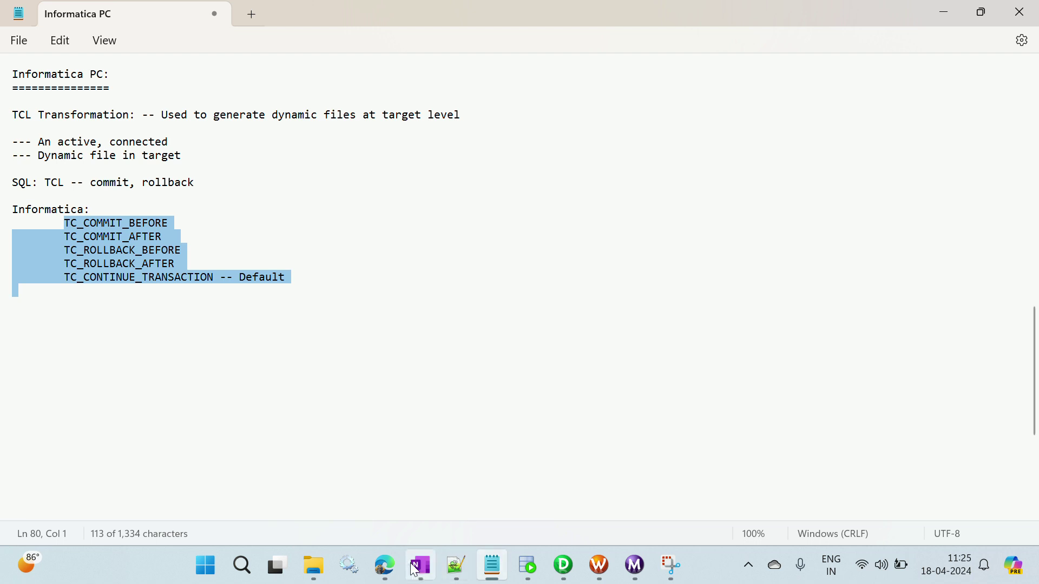
Switch to the AutoDraw diagram in Edge and widen the canvas to make blank space beside the country boxes.
mouse_move(388, 561)
click(503, 493)
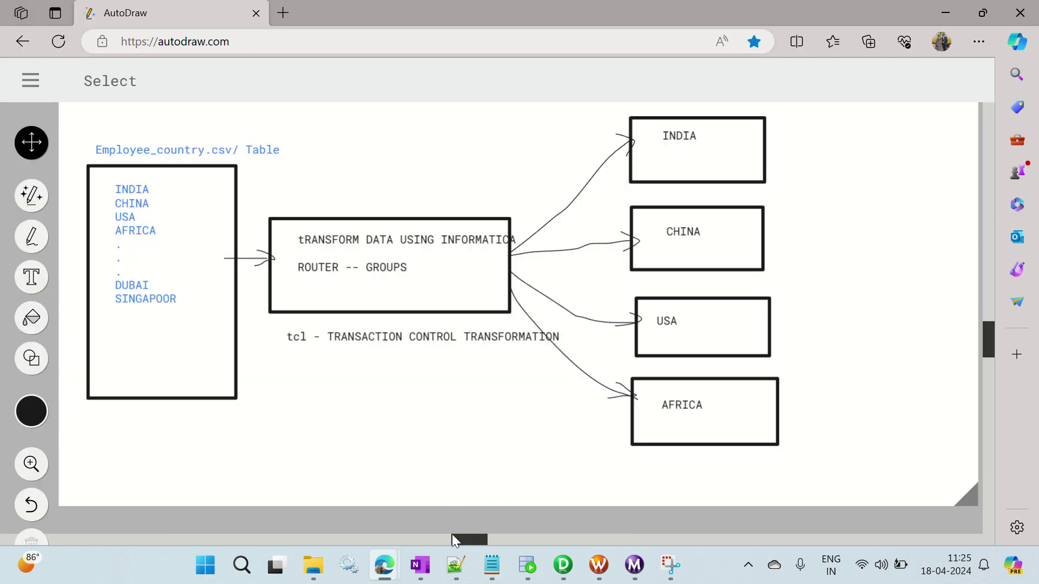
drag(458, 538, 836, 534)
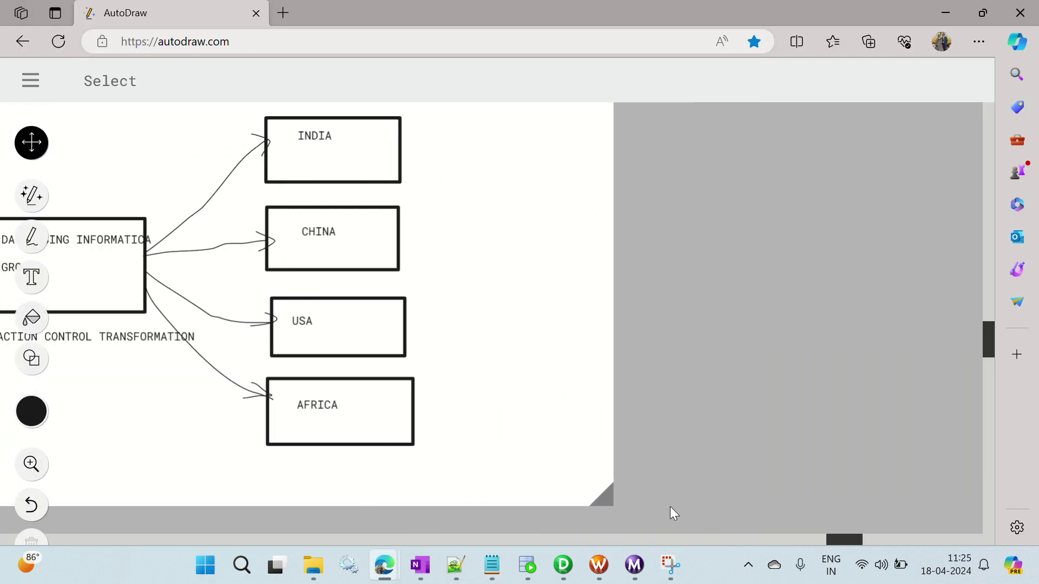
drag(609, 505, 973, 518)
mouse_move(611, 574)
drag(619, 538, 976, 537)
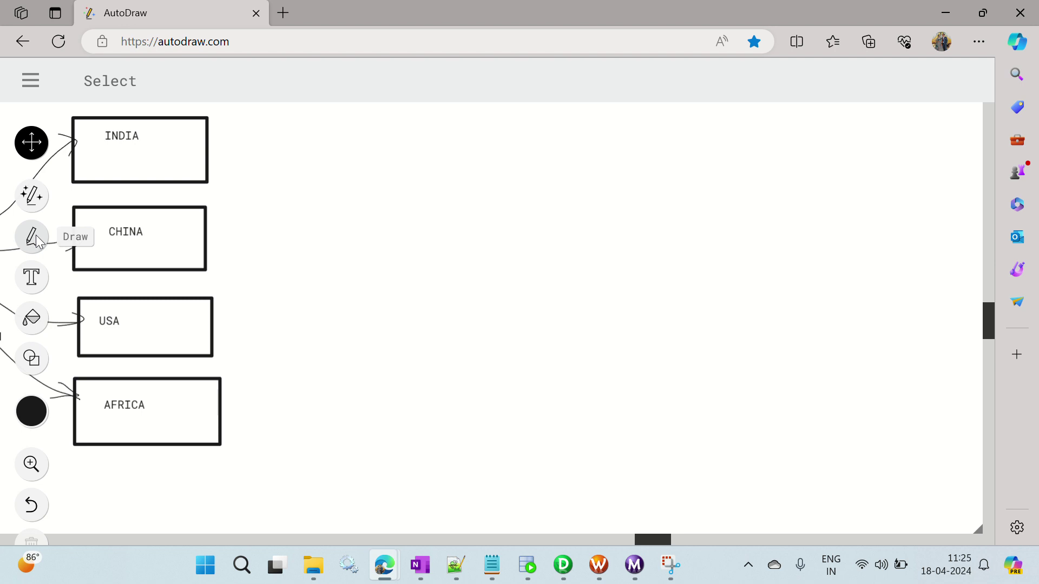
Add a text column beside the country boxes listing 100, 101, 102, 103, seven dots and 1000 on separate lines.
click(31, 277)
click(301, 142)
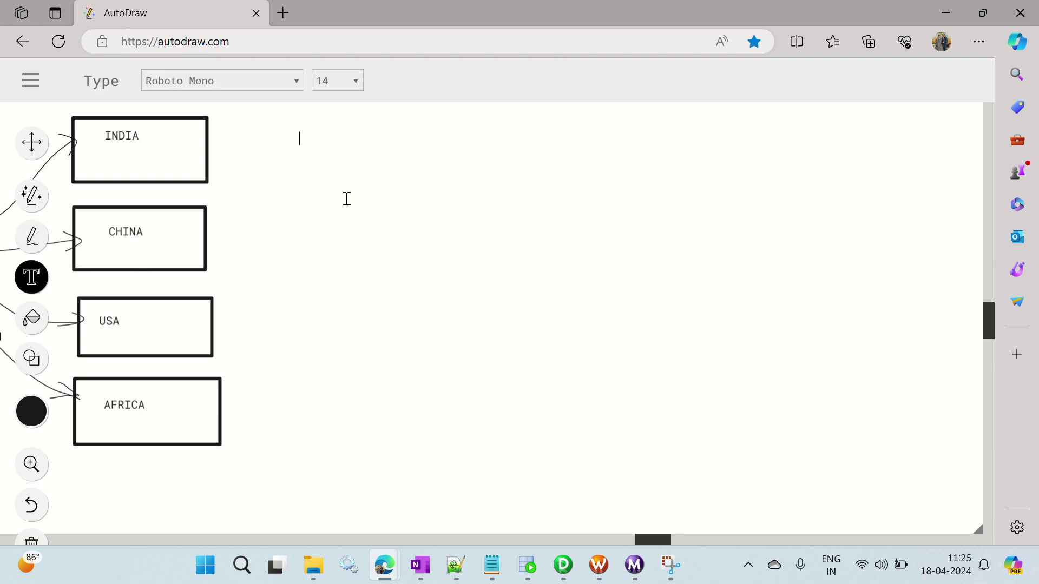
text(uk)
key(Return)
text(101)
key(Return)
text(102)
key(Return)
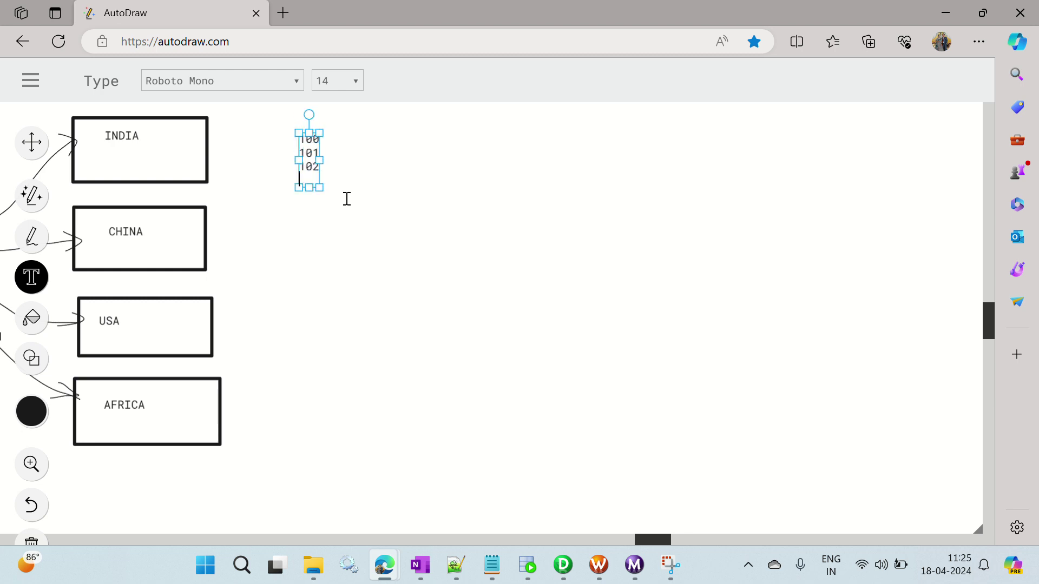
text(103)
key(Return)
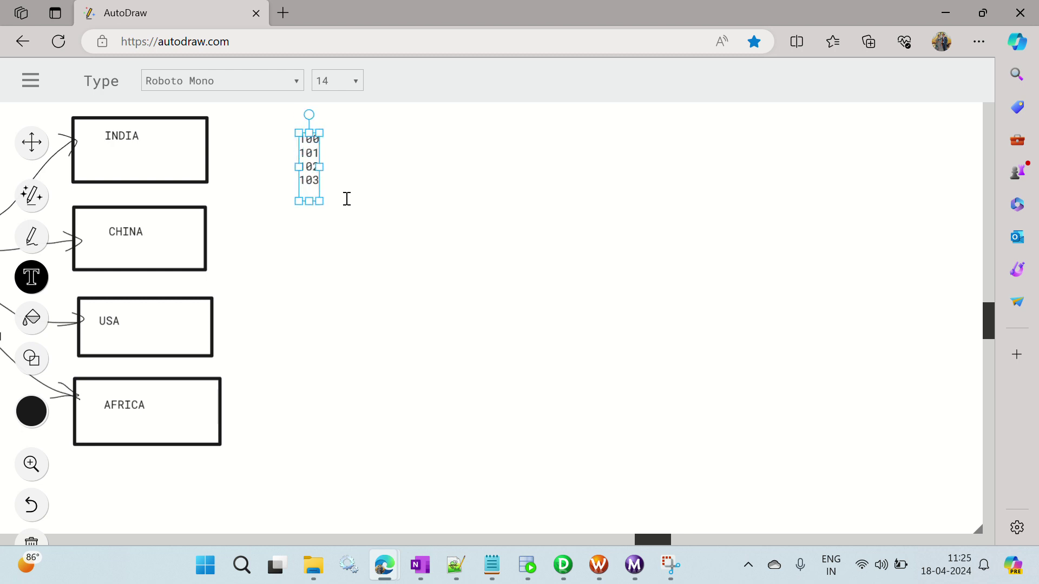
text(. . . . . . .)
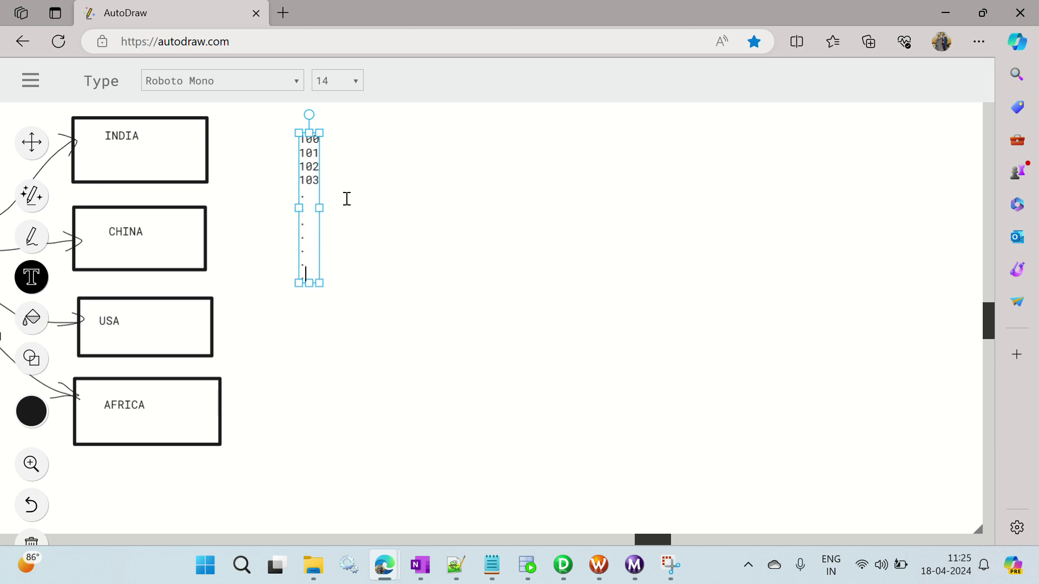
key(Return)
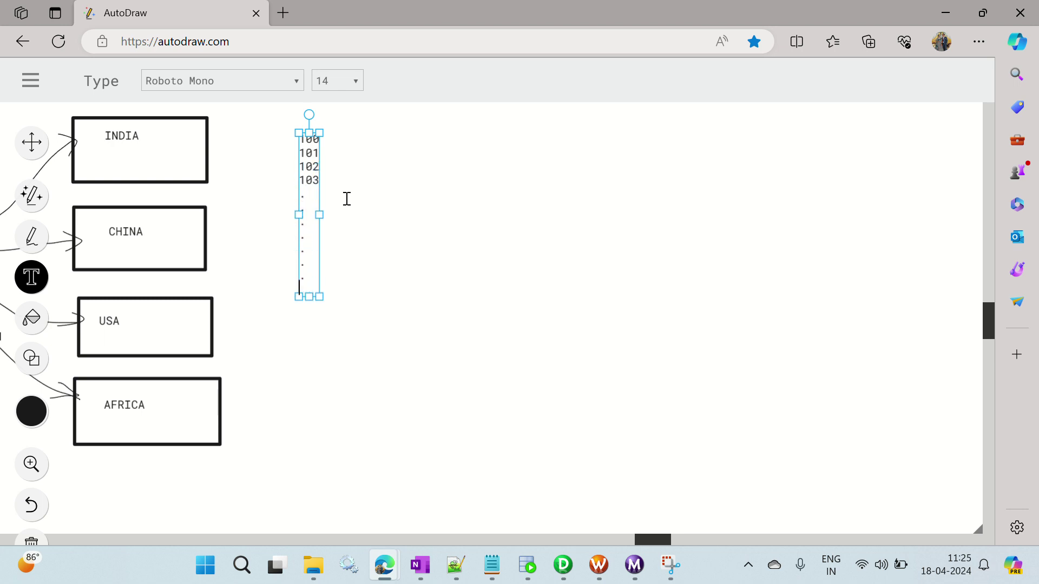
text(1000)
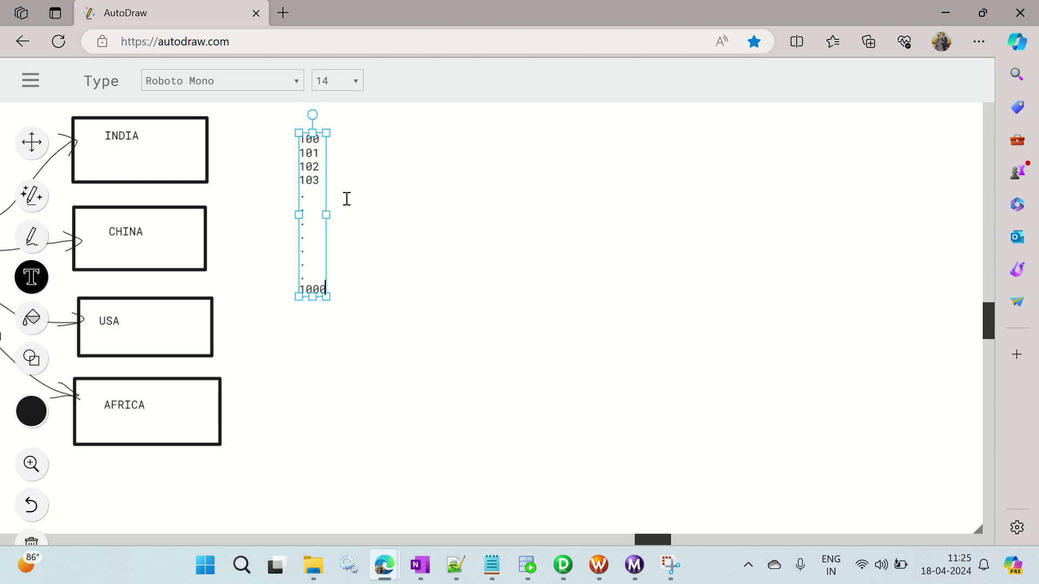
key(Escape)
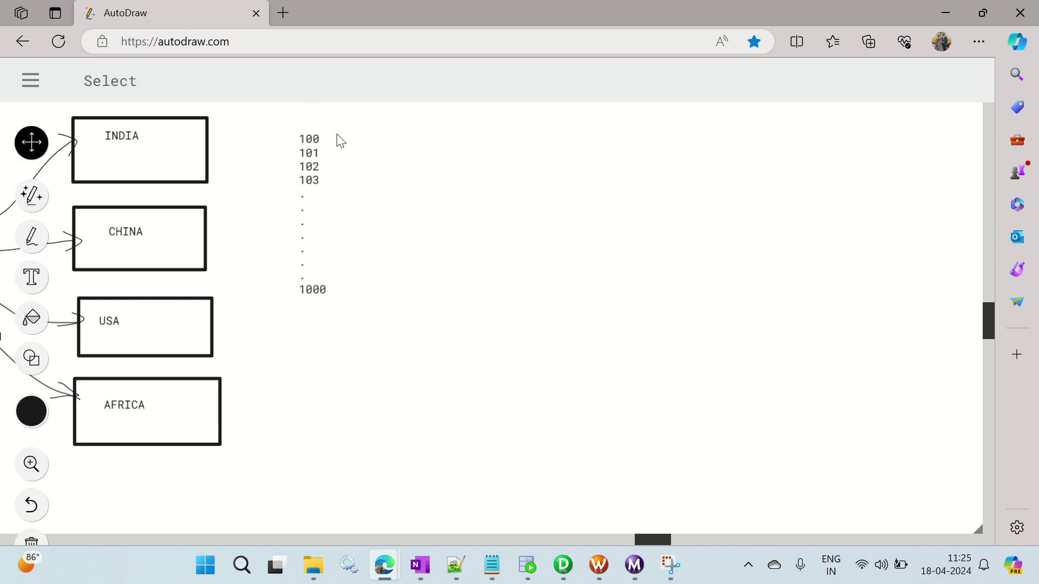
Switch to the Notepad notes, review the TC commit, rollback and continue entries, and return to the AutoDraw diagram.
key(alt+Tab)
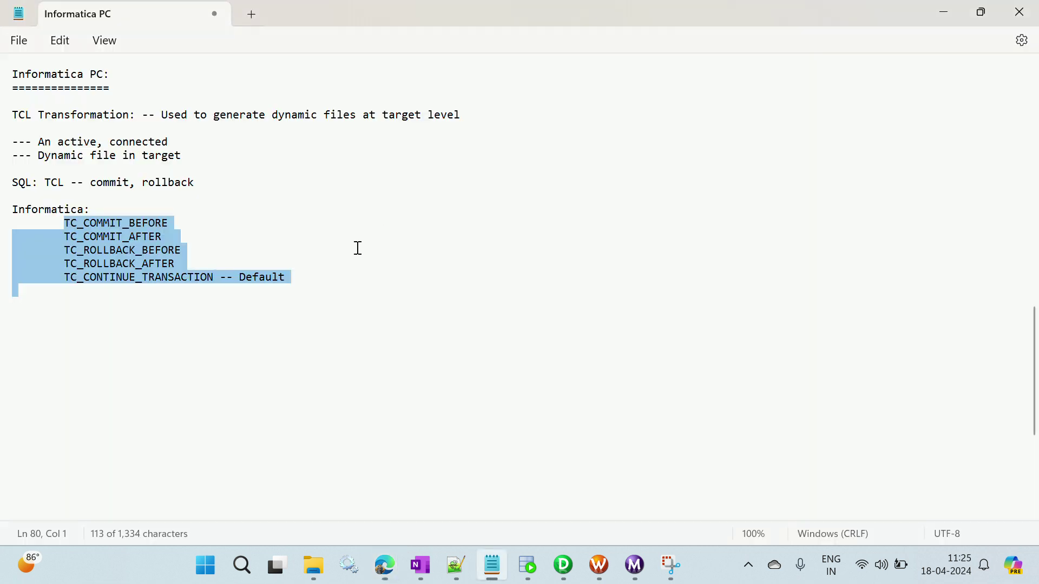
click(165, 239)
drag(47, 225, 179, 232)
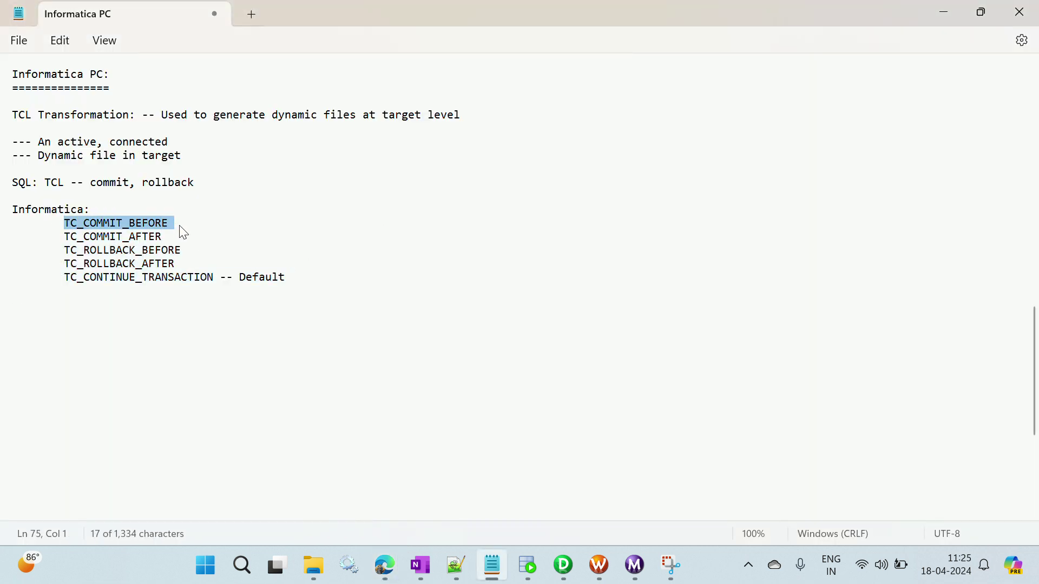
drag(42, 241, 171, 275)
click(184, 266)
drag(60, 274, 290, 277)
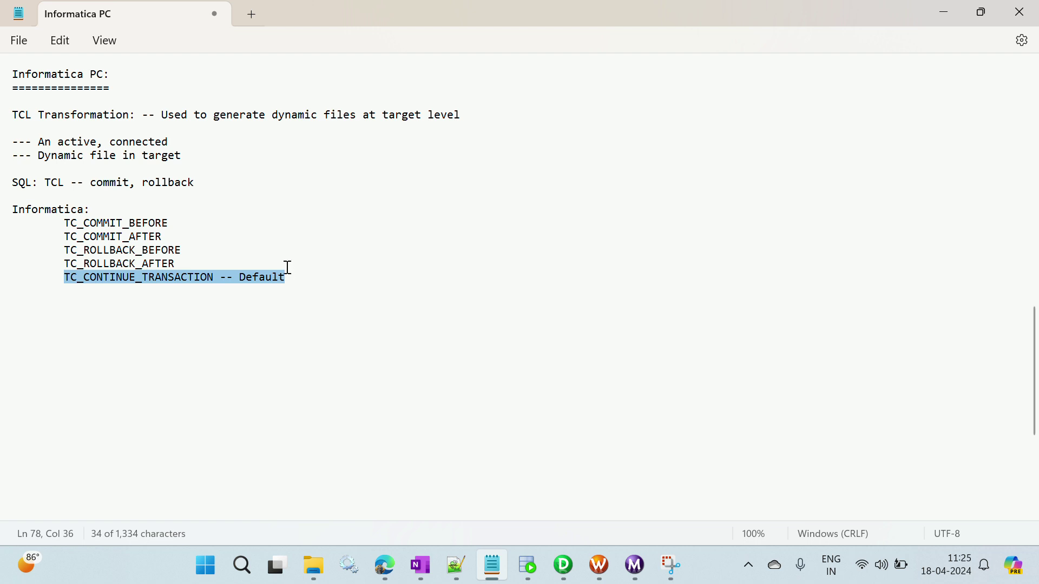
key(alt+Tab)
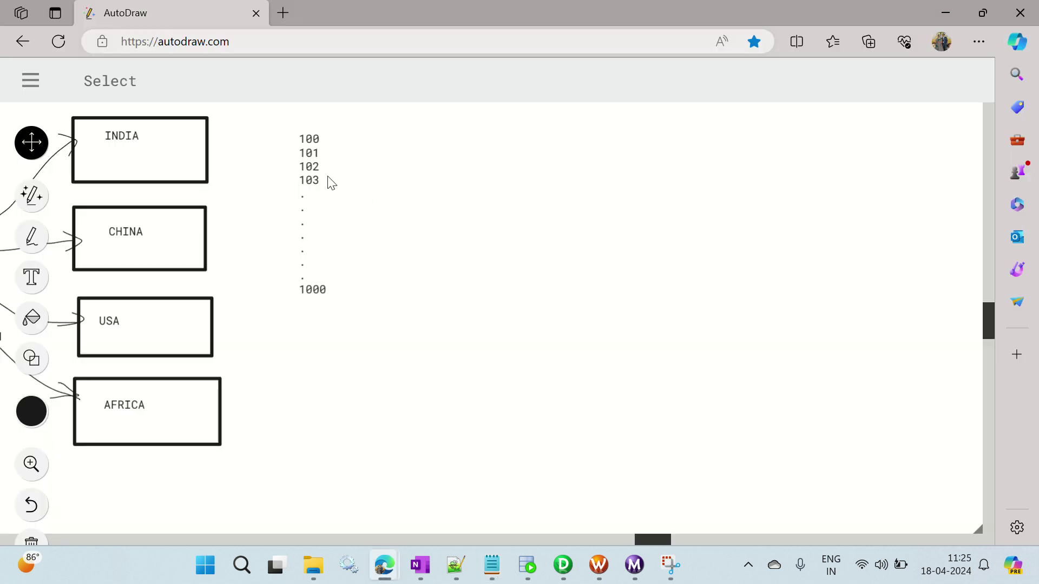
Add a second text column beside the 100–1000 list containing 1, 2, 3, 4, four dots and 150 on separate lines.
click(314, 140)
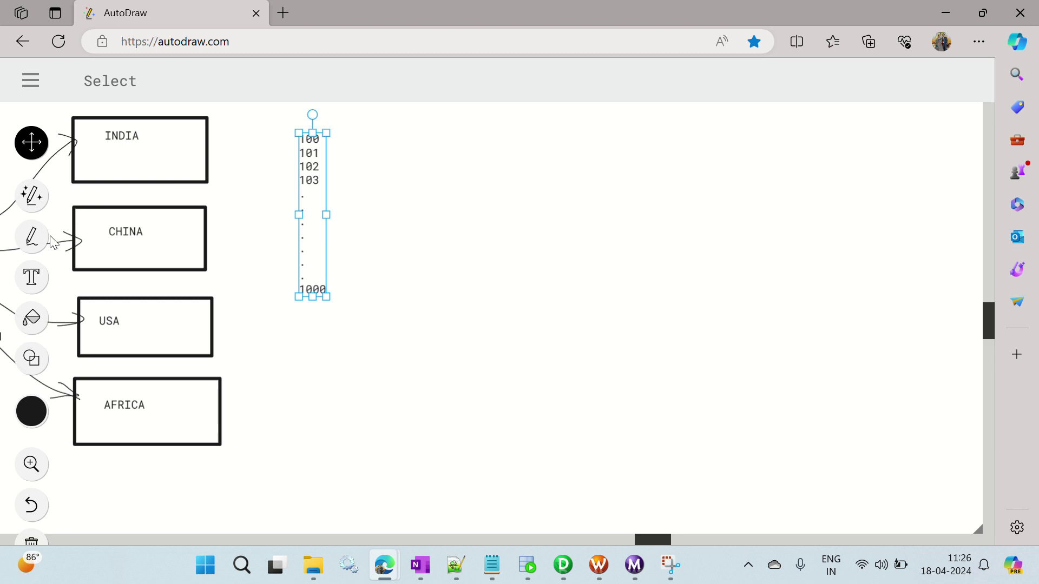
click(36, 285)
click(342, 135)
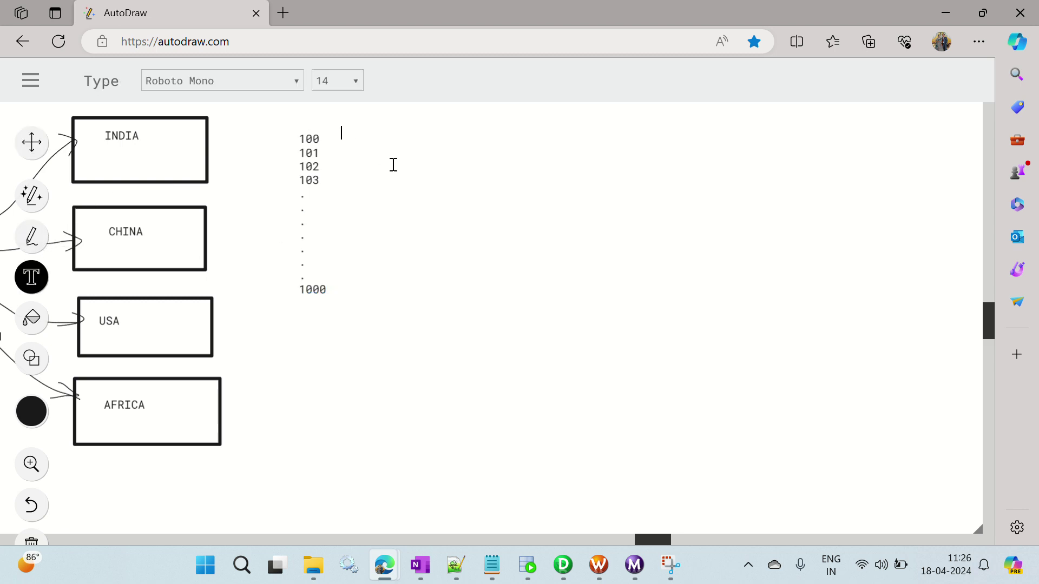
text(1)
key(Return)
text(2)
key(Return)
text(3)
key(Return)
text(4)
key(Return)
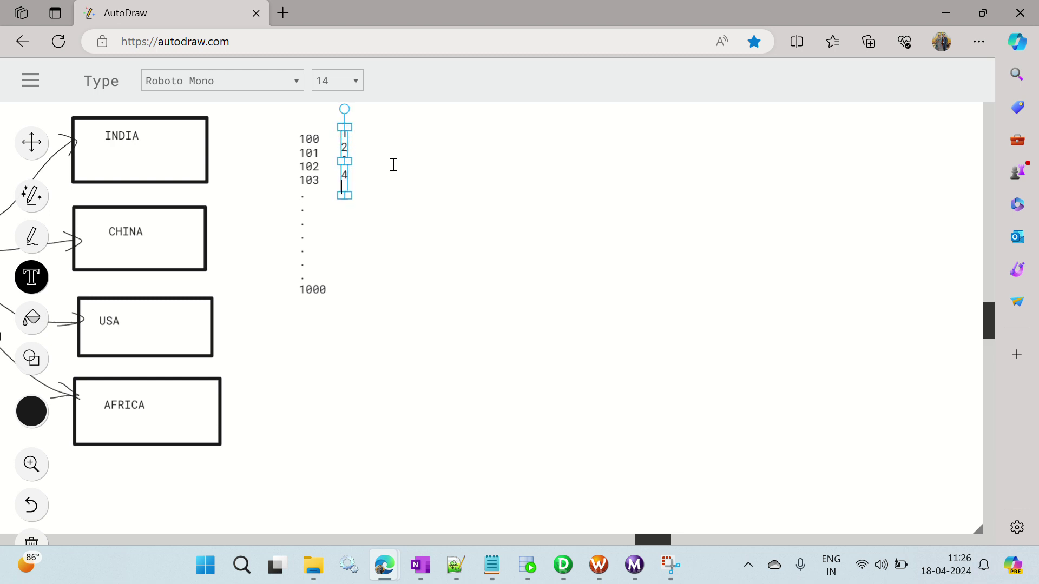
text(.)
key(Return)
text(.)
key(Return)
text(.)
key(Return)
text(.150)
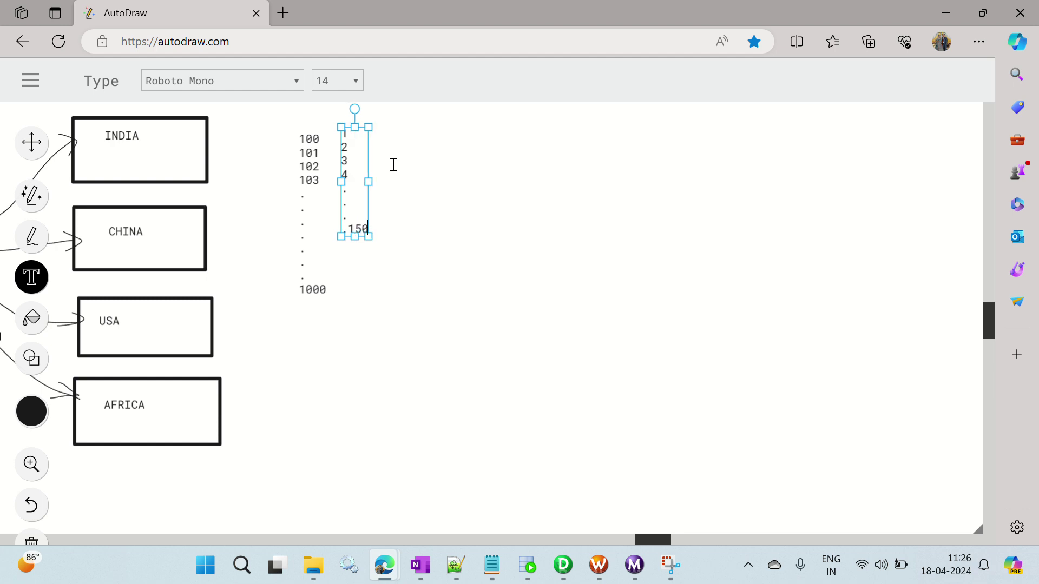
key(Return)
key(Escape)
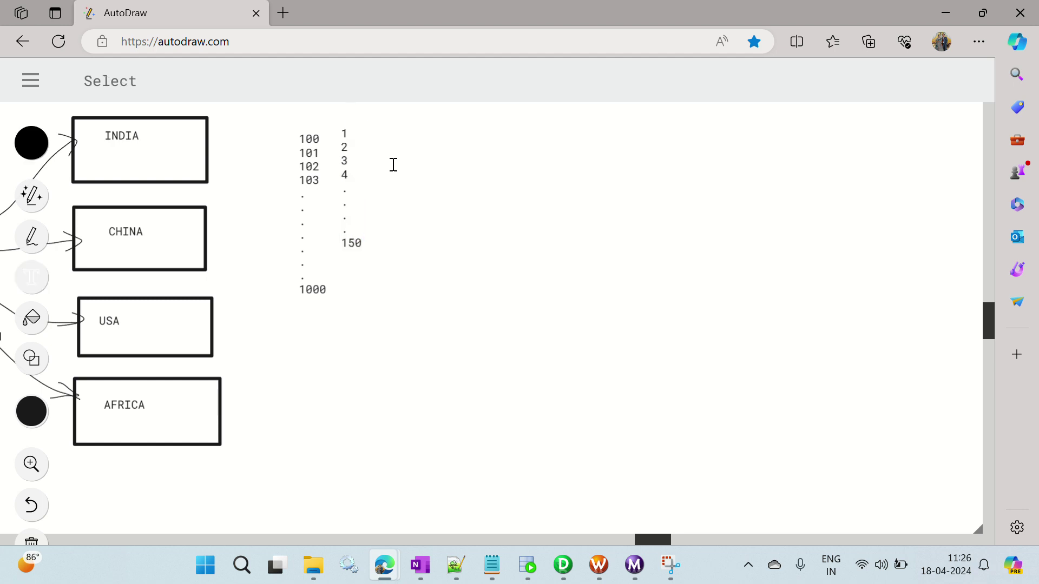
Switch to the Notepad notes, highlight the TC_COMMIT_BEFORE entry, and return to the AutoDraw diagram.
key(alt+Tab)
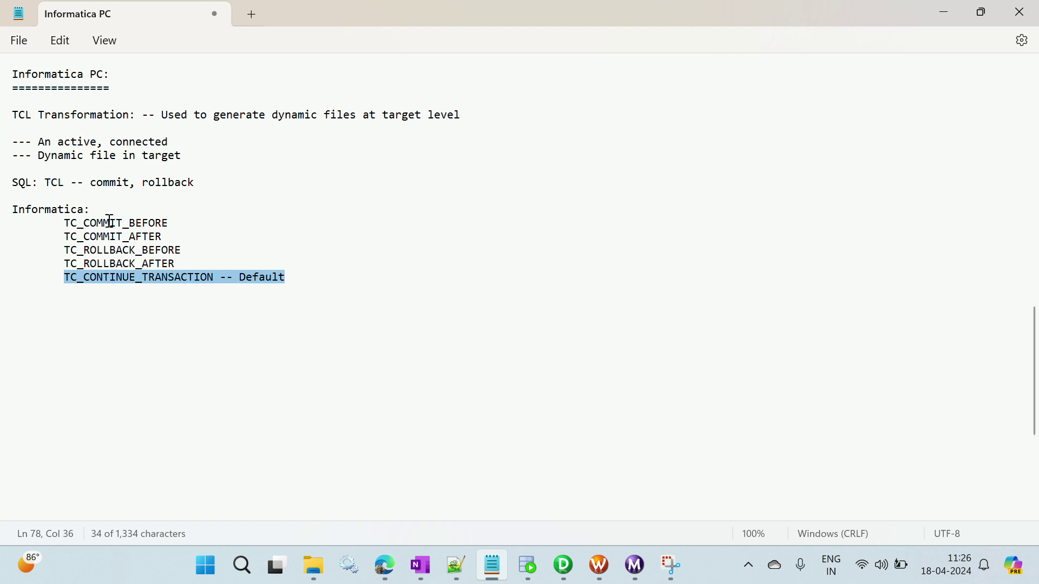
drag(63, 223, 186, 227)
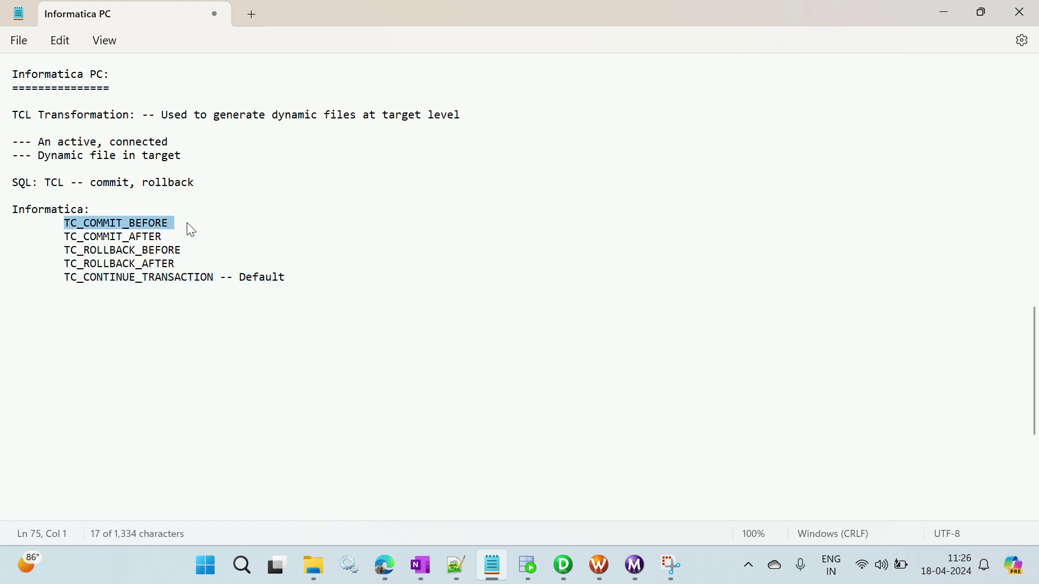
key(alt+Tab)
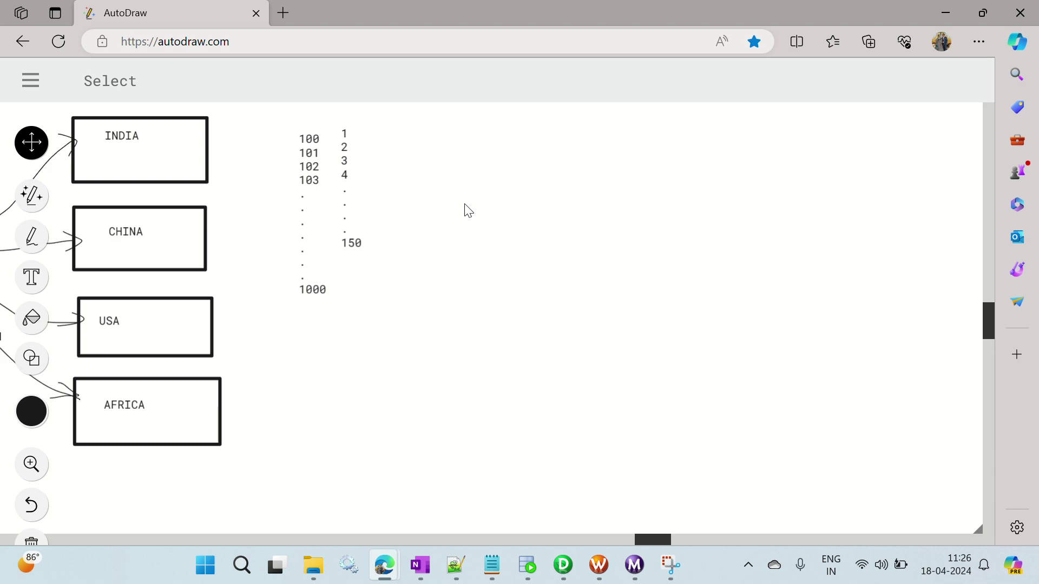
key(alt+Tab)
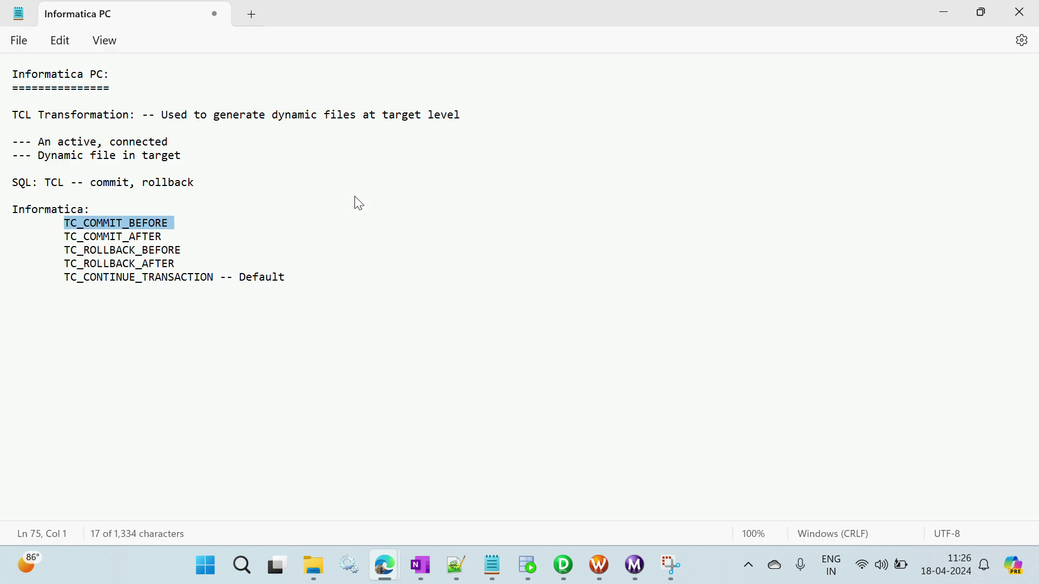
key(alt+Tab)
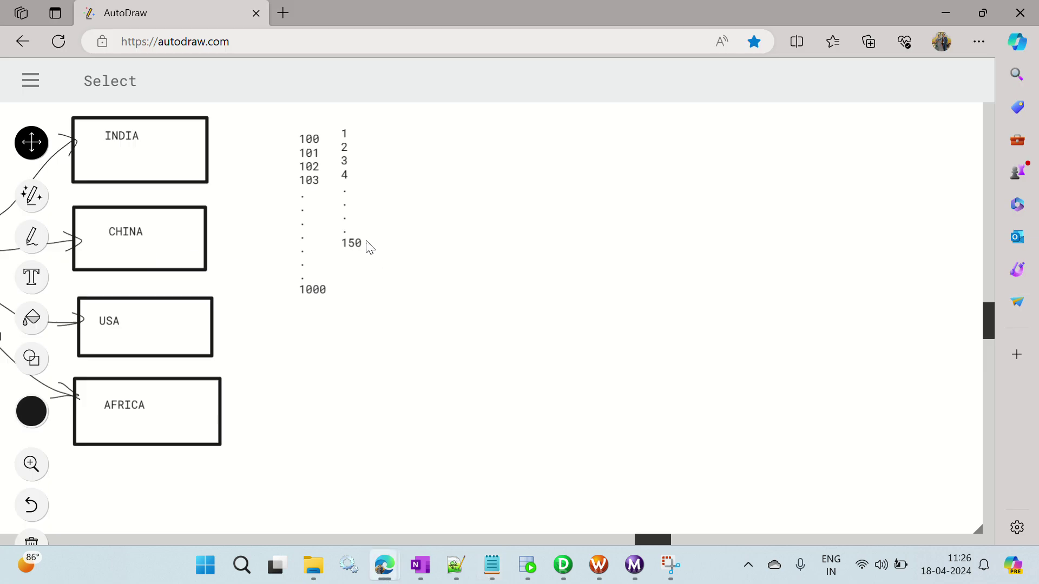
Add the text label "-- TC_COMMIT_BEFORE" beside 150 in the second number column.
click(32, 277)
click(373, 243)
text(--)
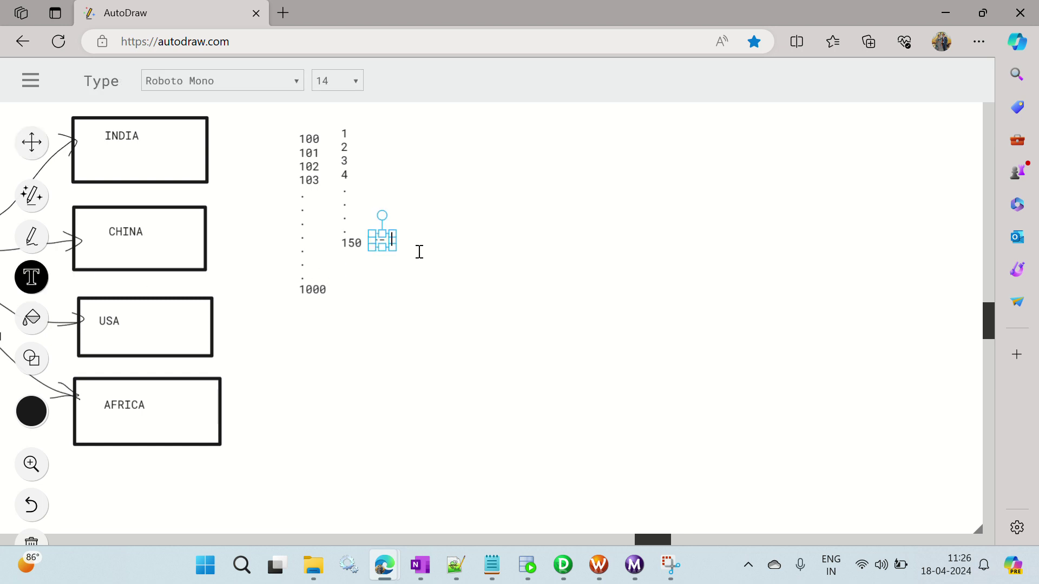
text( TC.COMMIT)
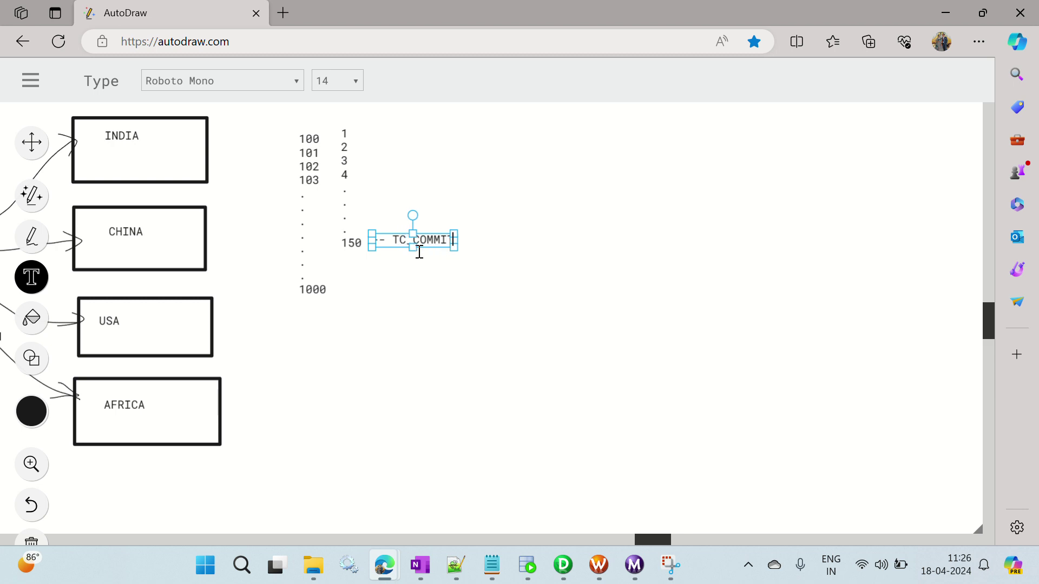
text(_EEFORE)
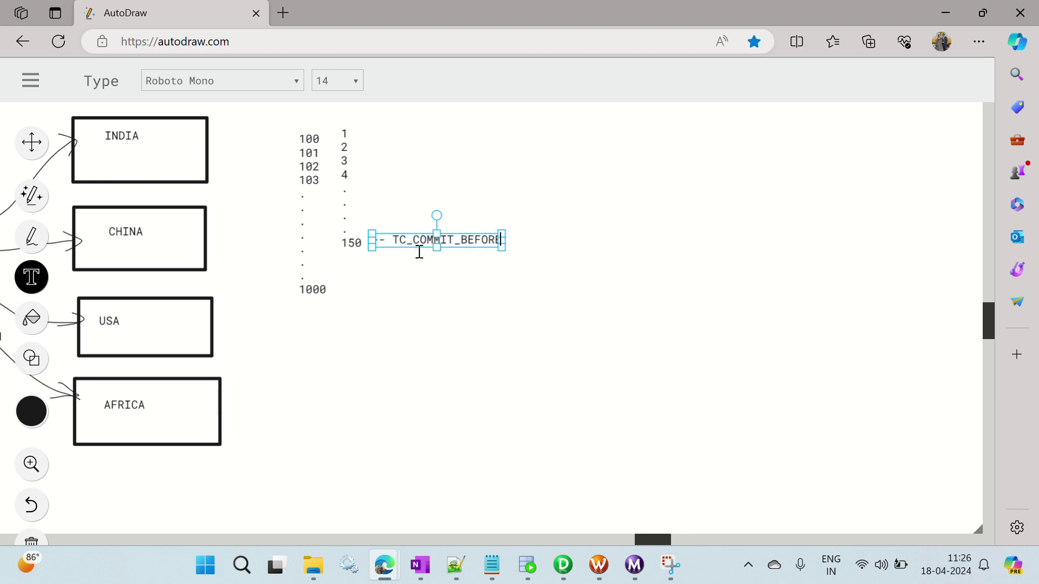
click(482, 312)
click(410, 245)
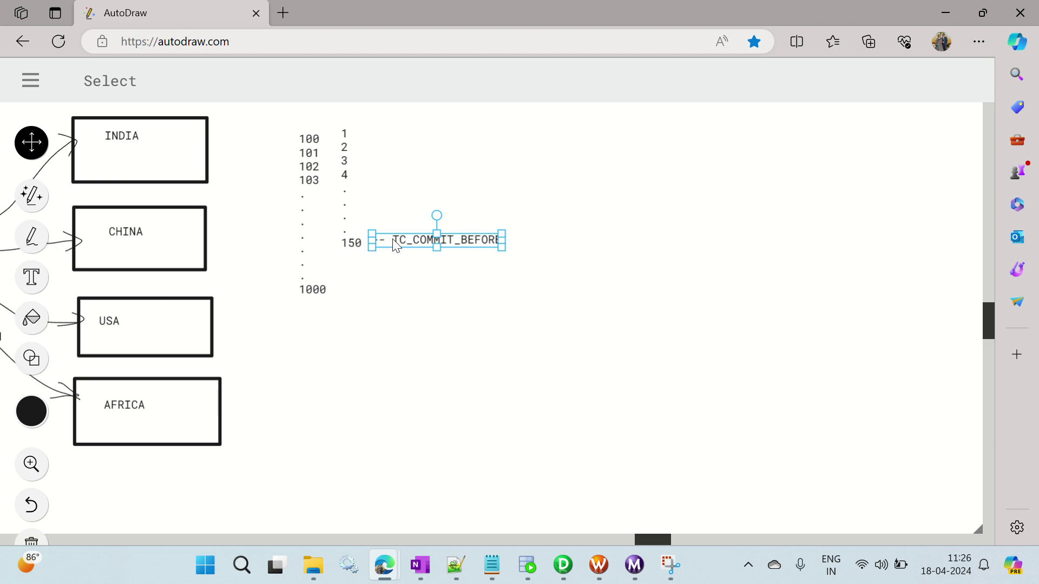
click(341, 248)
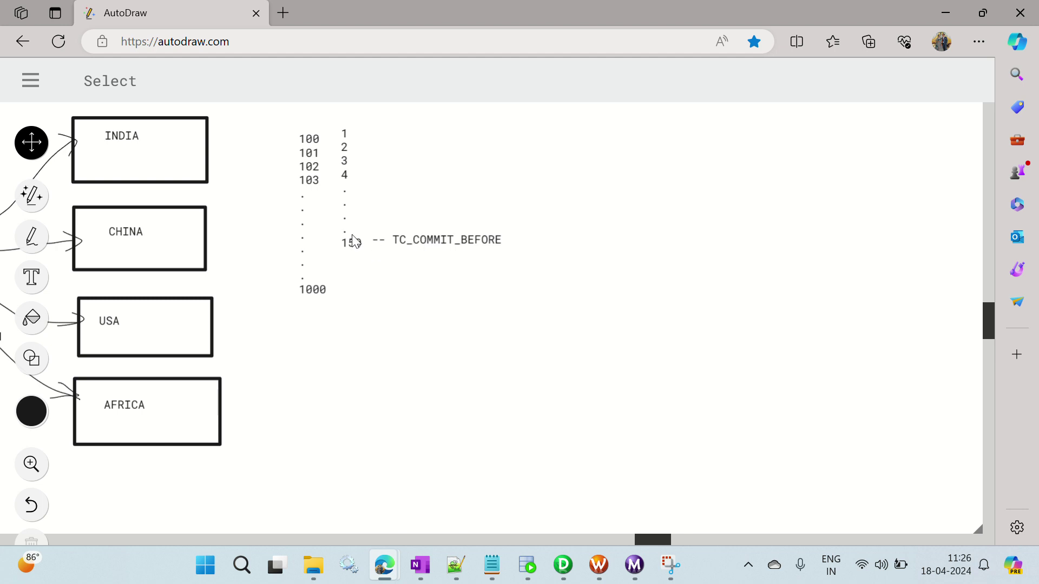
click(348, 141)
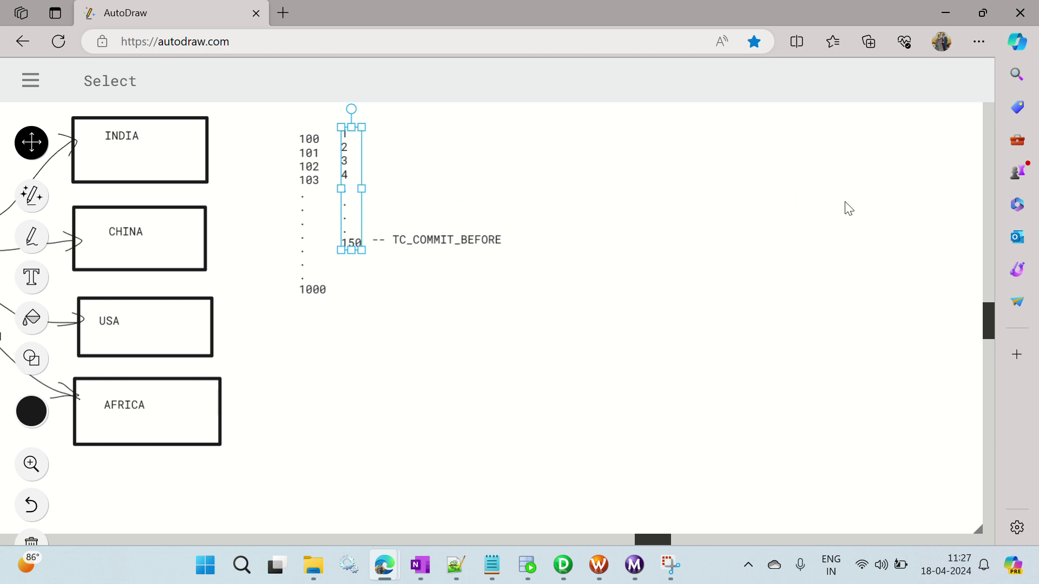
Switch to the Notepad notes, highlight the TC_COMMIT_AFTER entry, and return to the AutoDraw diagram.
key(alt+Tab)
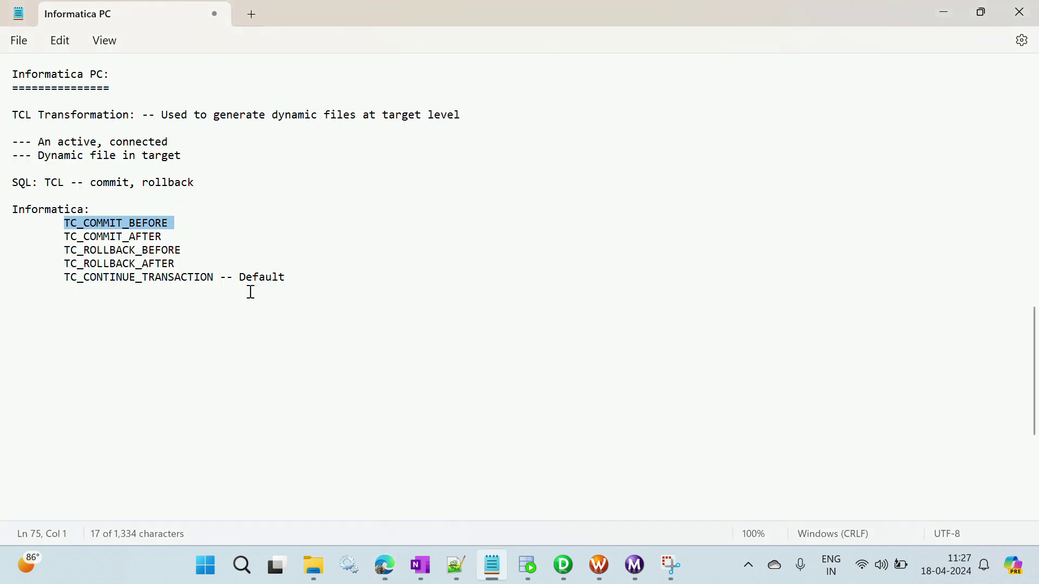
drag(64, 240, 174, 238)
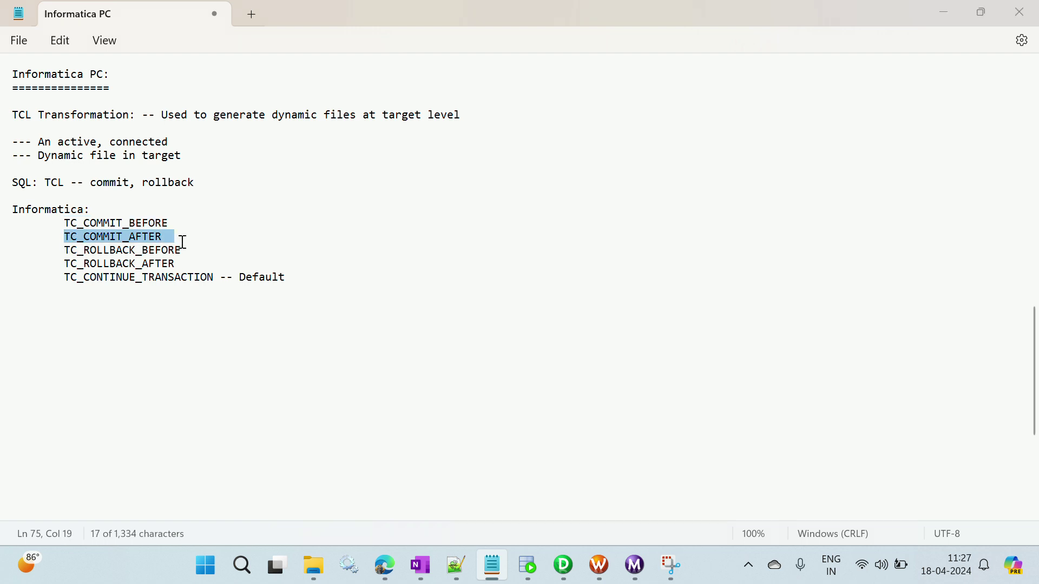
key(alt+Tab)
click(389, 158)
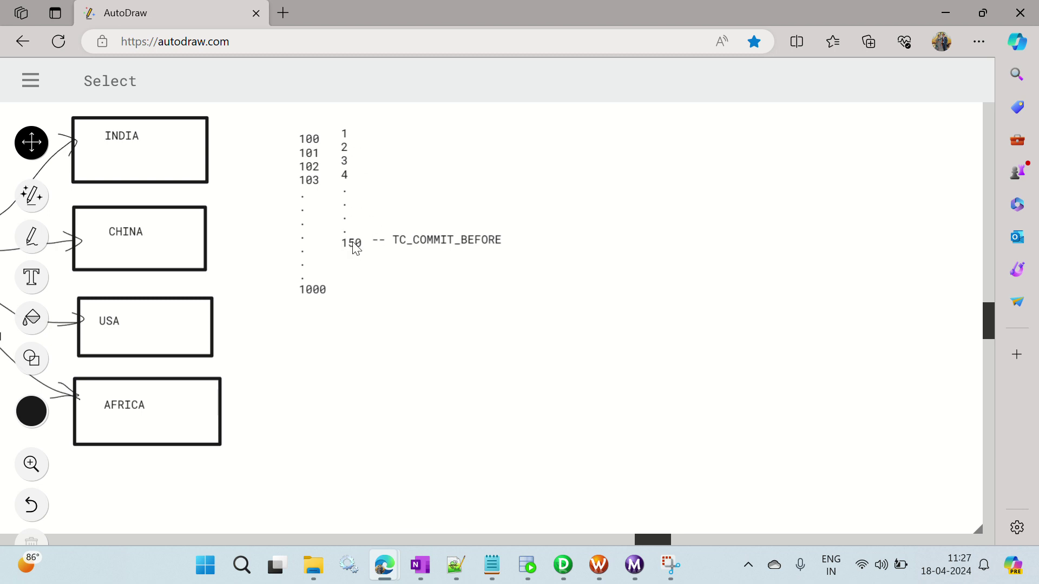
Change the label beside 150 to read "-- TC_COMMIT_AFTER".
click(434, 243)
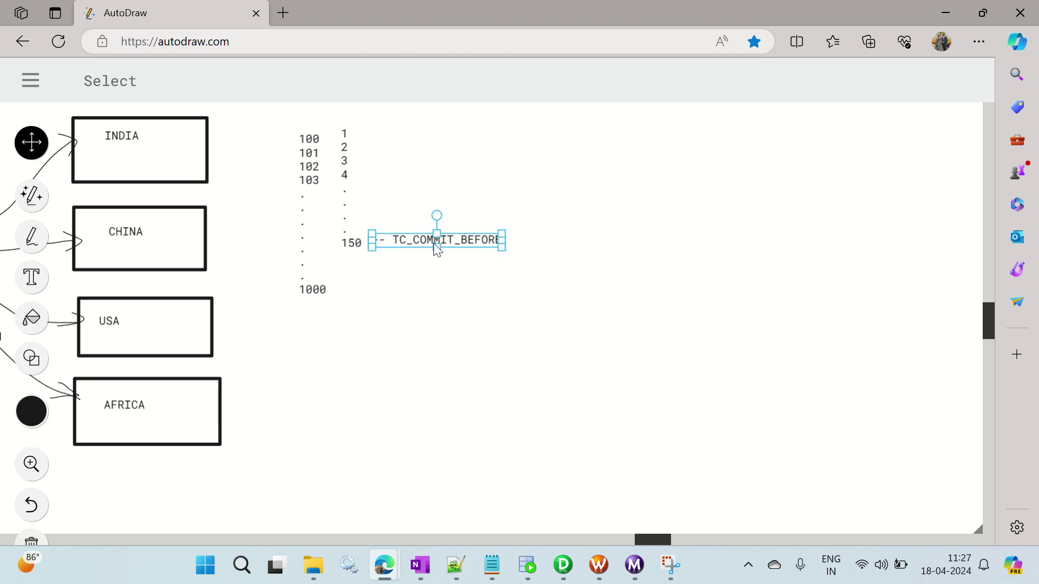
click(40, 289)
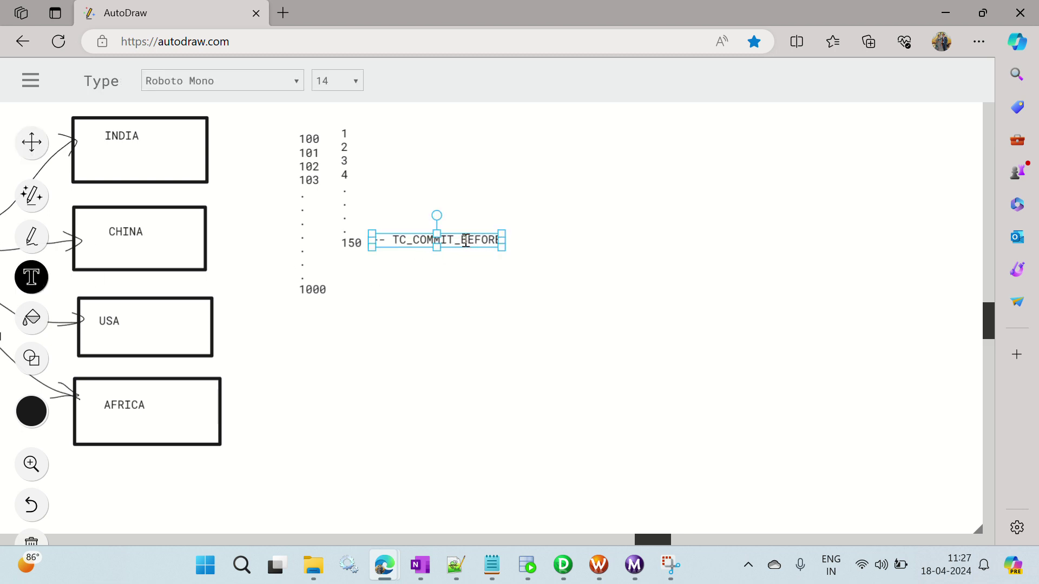
key(BackSpace)
key(BackSpace)
key(BackSpace)
key(BackSpace)
key(BackSpace)
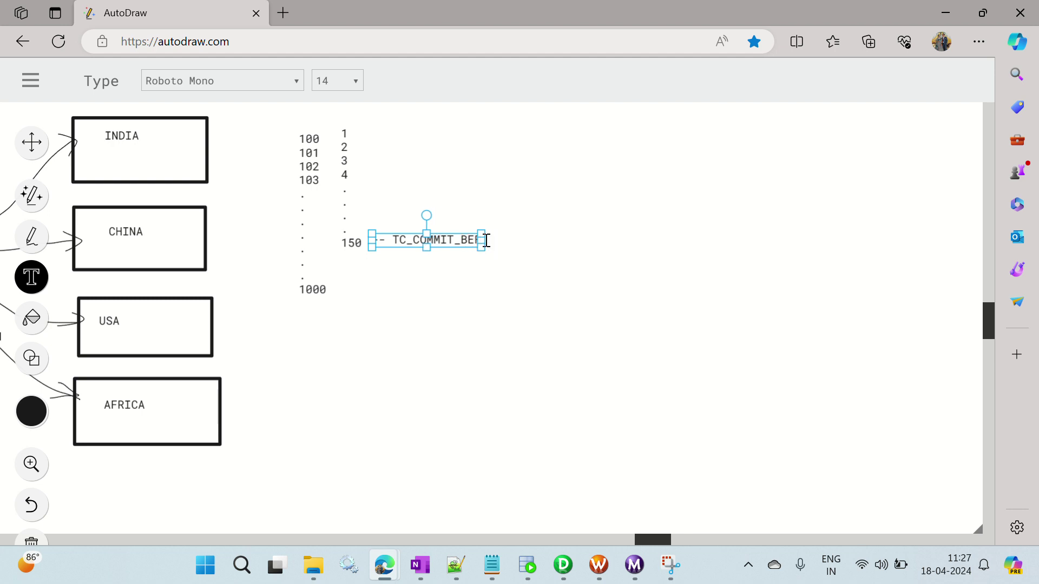
key(BackSpace)
text(AFTER)
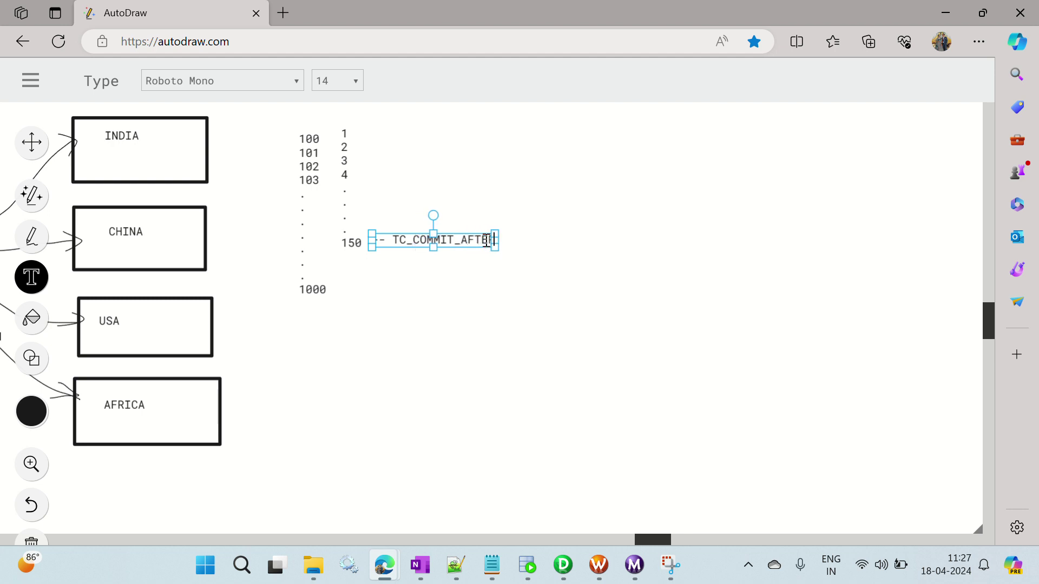
click(578, 328)
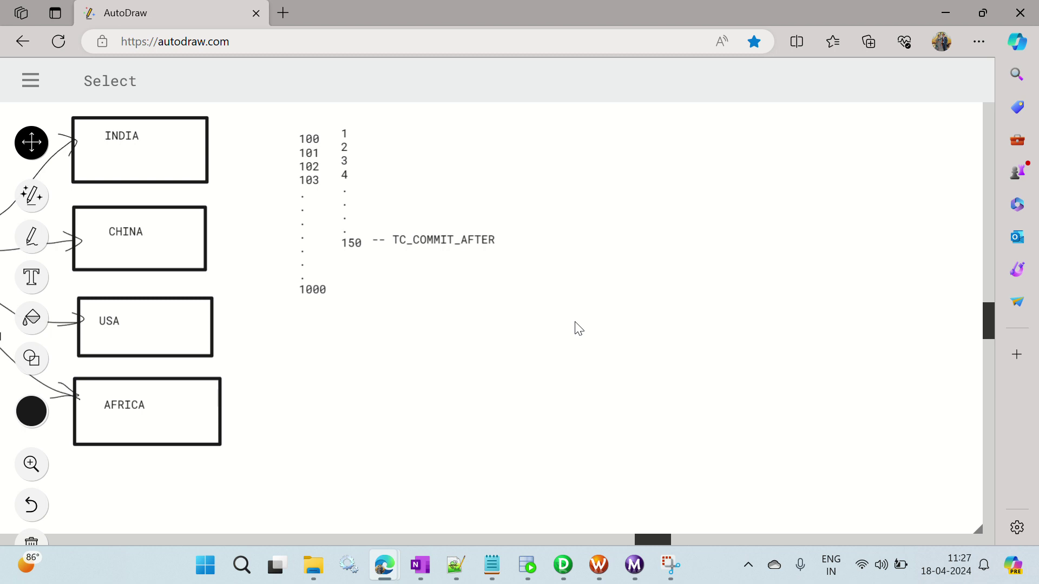
click(353, 251)
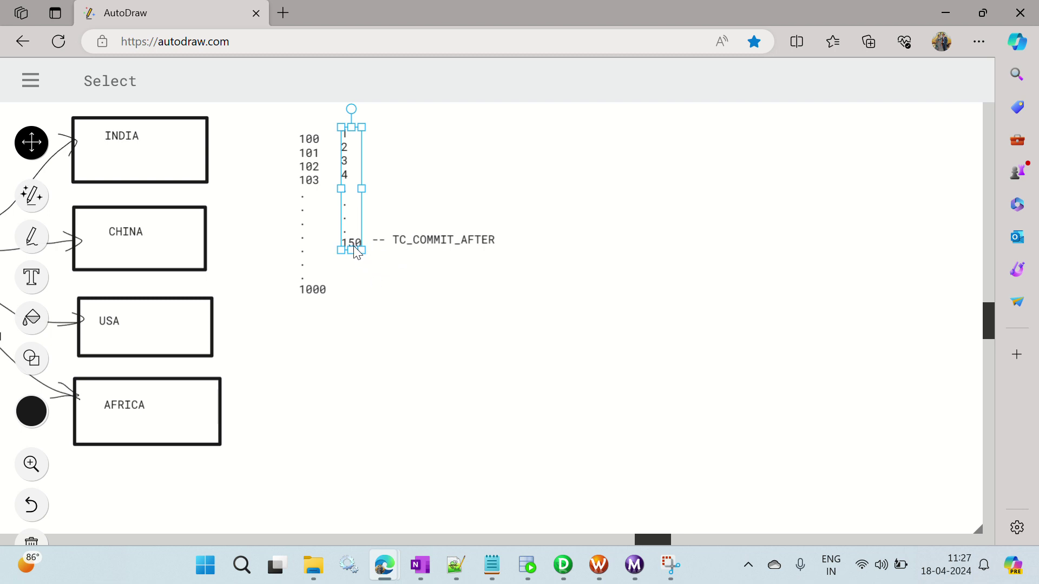
click(384, 267)
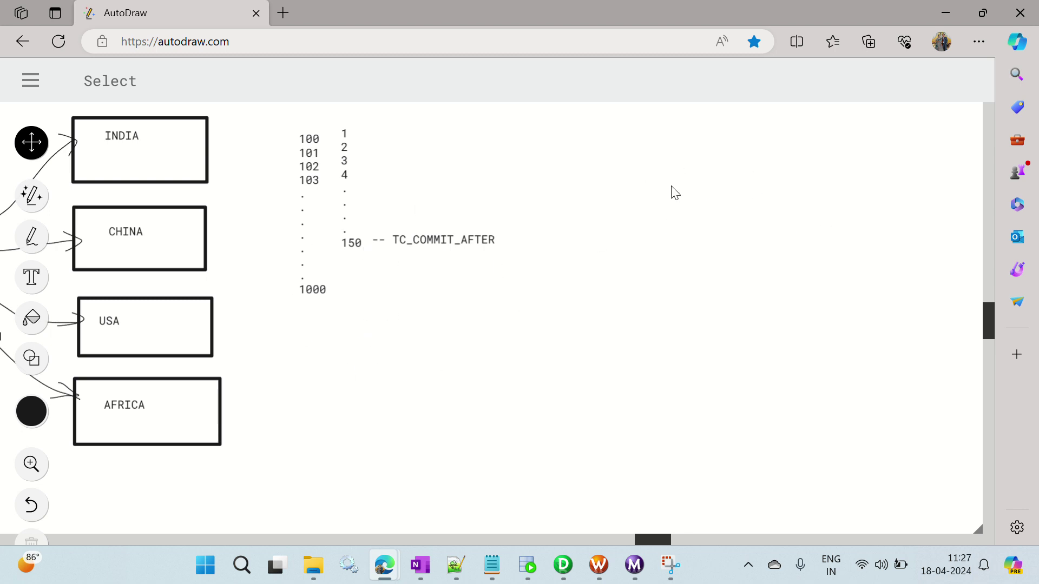
Switch to the Notepad notes, review the two TC rollback entries and TC_CONTINUE_TRANSACTION, and return to the AutoDraw diagram.
key(alt+Tab)
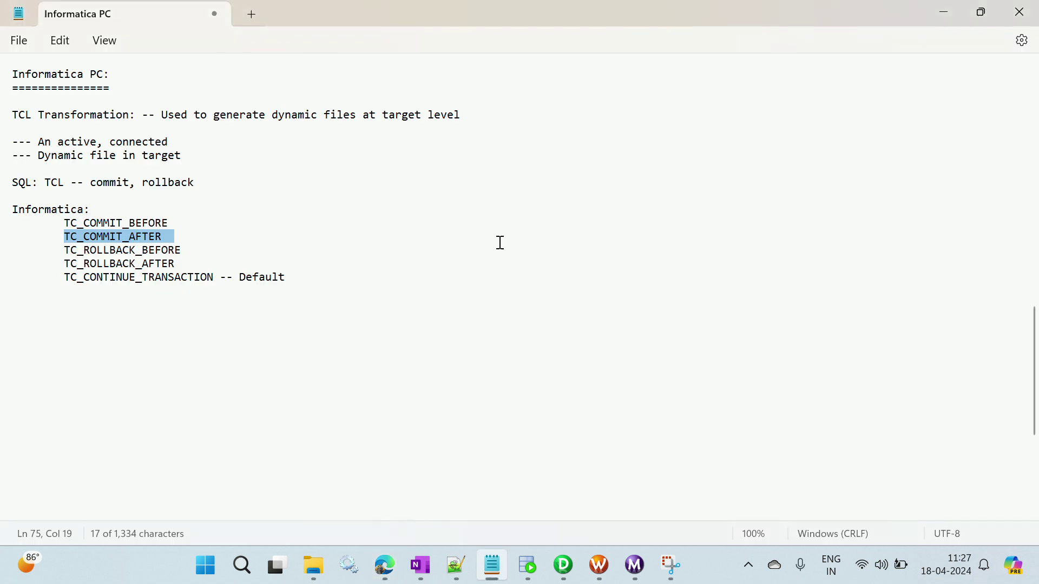
drag(66, 252, 201, 268)
key(alt+Tab)
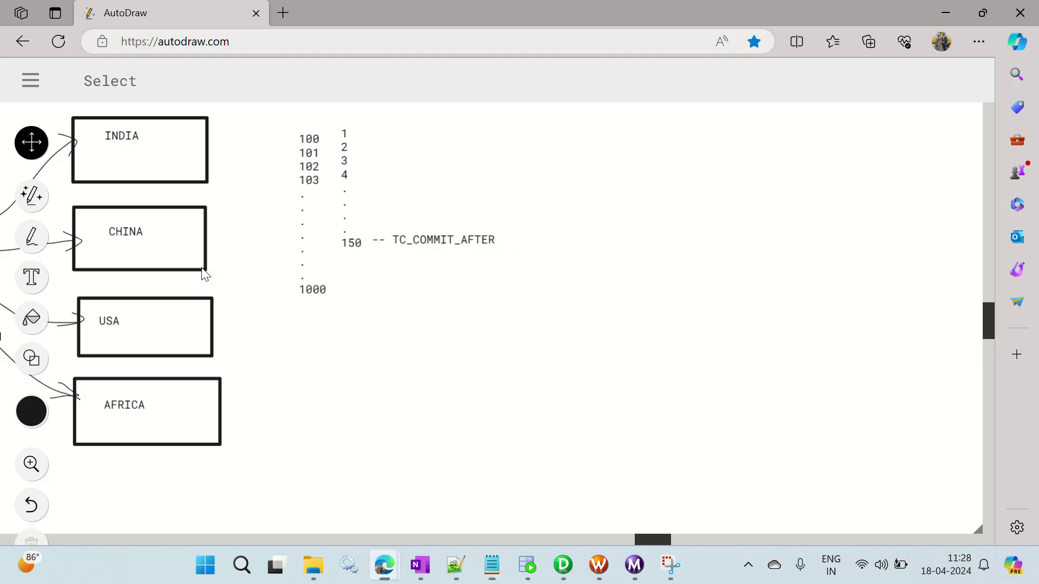
click(403, 250)
key(alt+Tab)
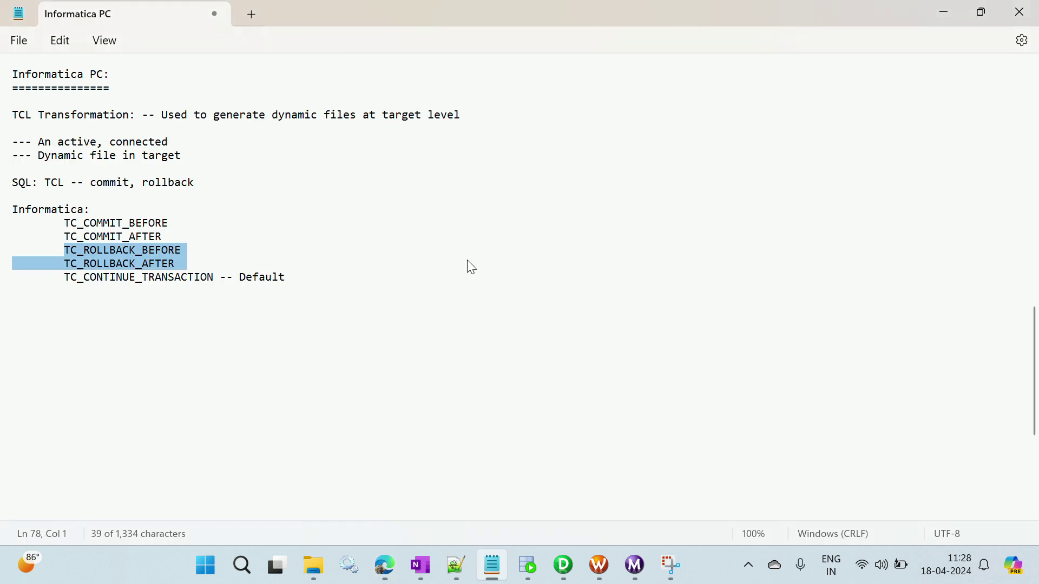
click(125, 274)
key(alt+Tab)
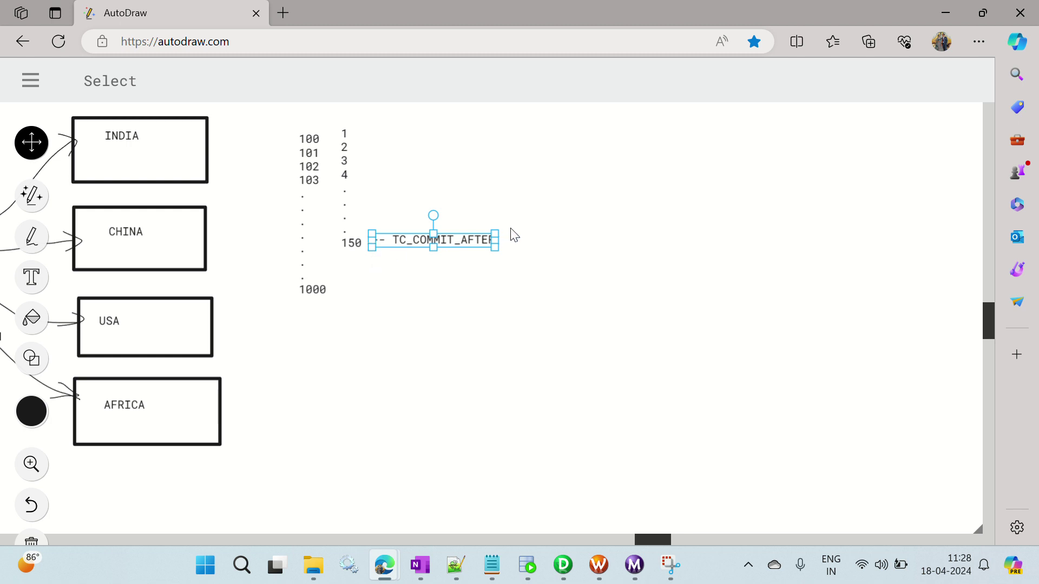
Add the text label TC_CONTINUE_TRANSACTION beneath the TC_COMMIT_AFTER label.
click(32, 277)
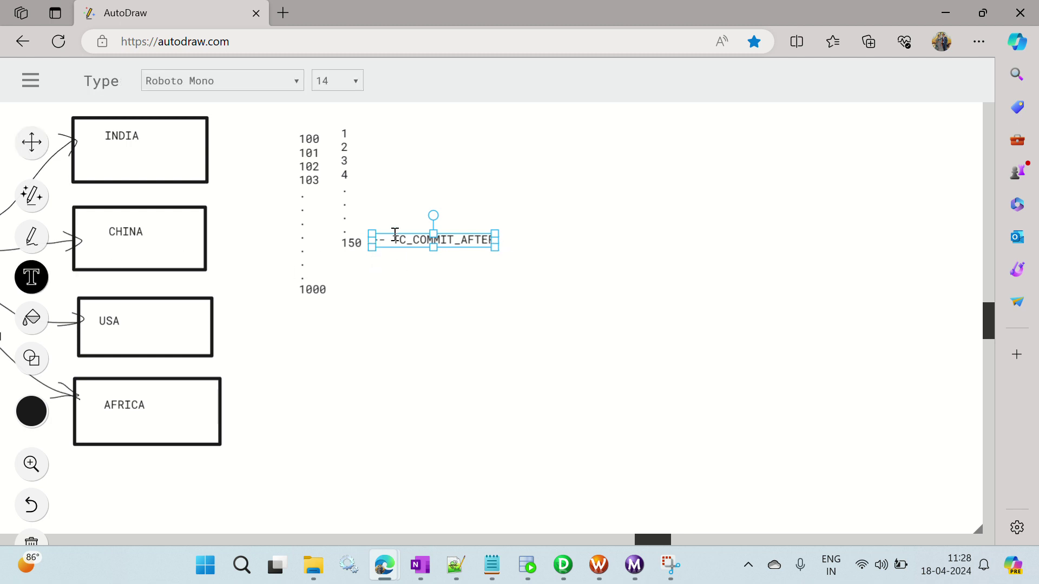
click(379, 264)
text(C_CO)
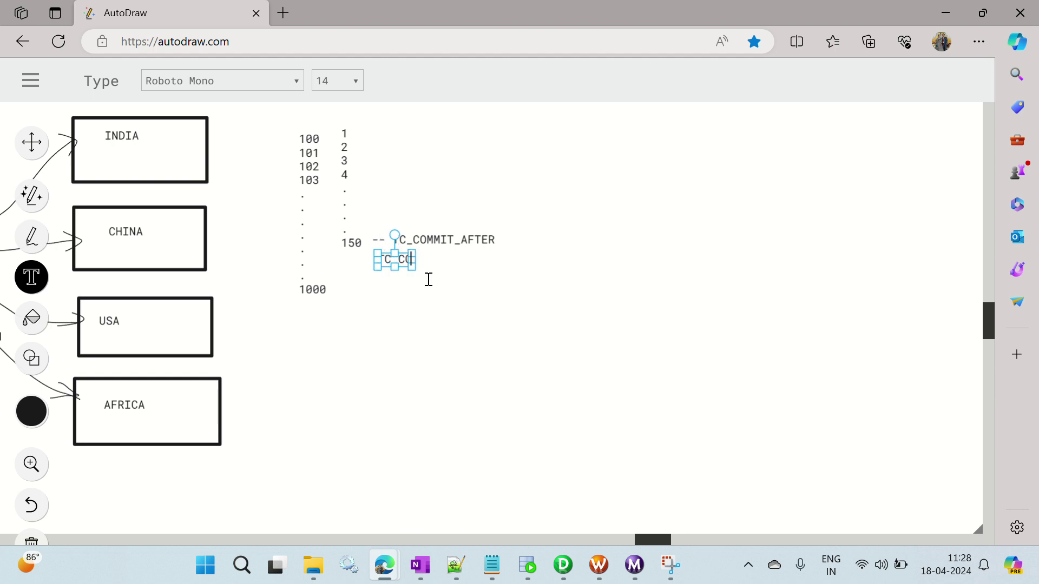
text(NTINUE_T)
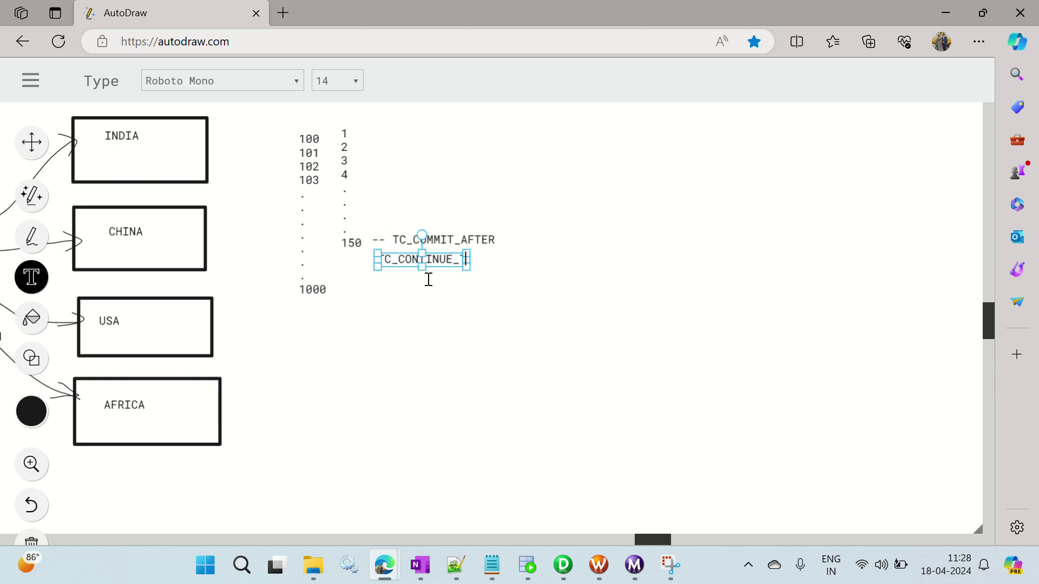
text(RANSACTION)
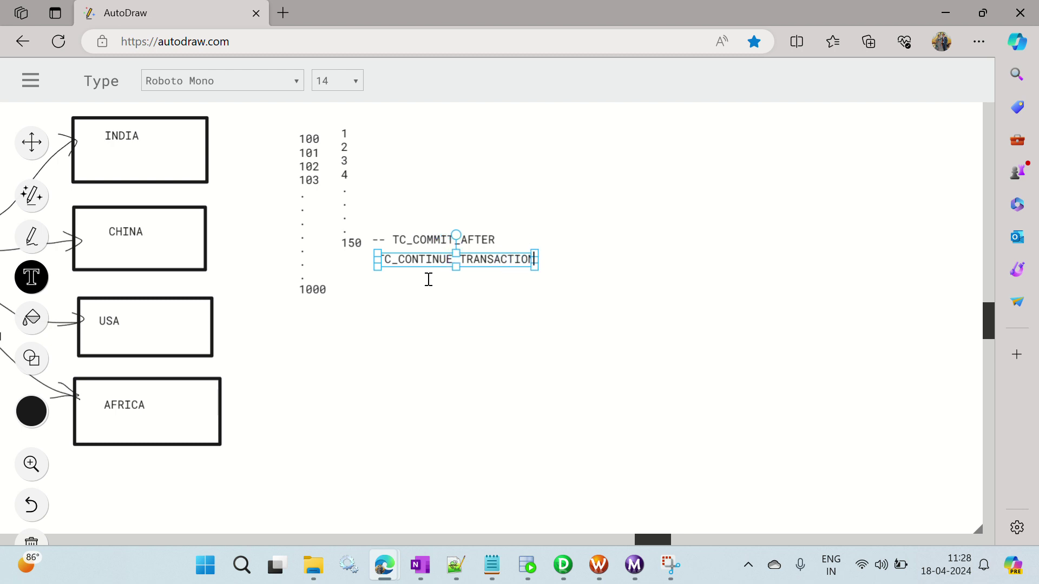
key(Return)
key(BackSpace)
key(Escape)
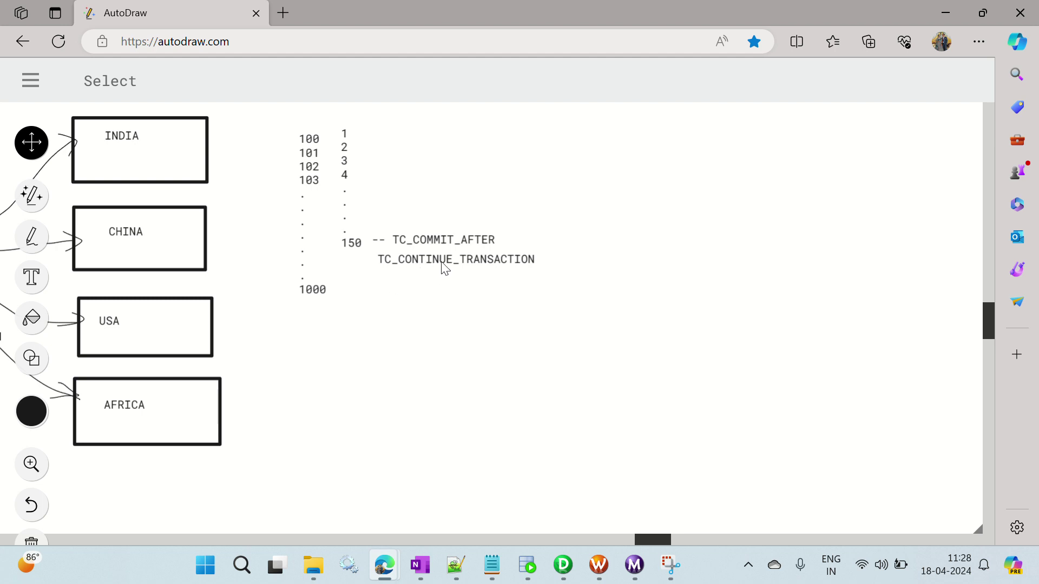
Point out the 1 to 150 record list and the TC_CONTINUE_TRANSACTION label in the diagram.
click(347, 137)
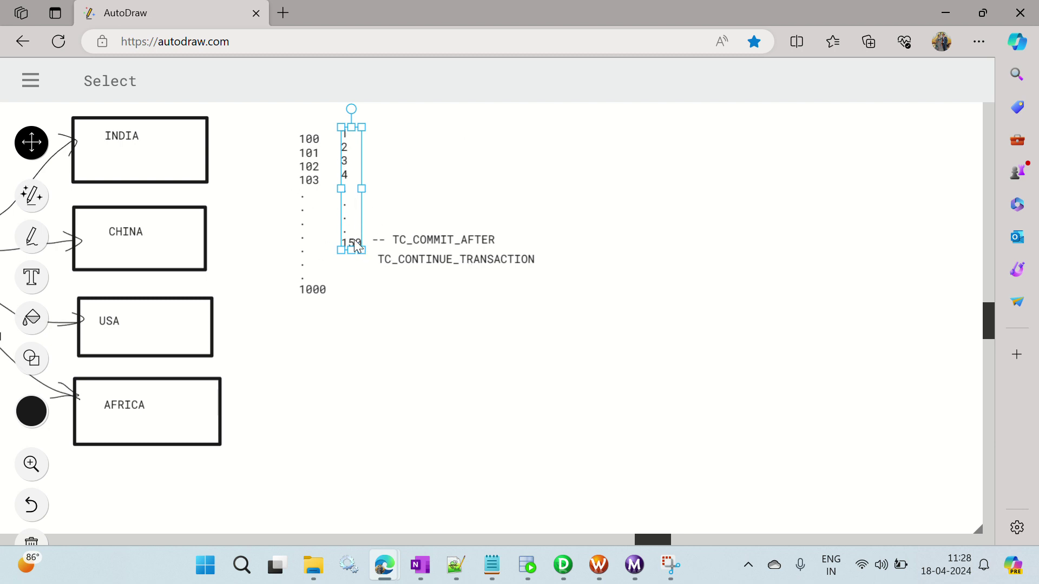
click(398, 264)
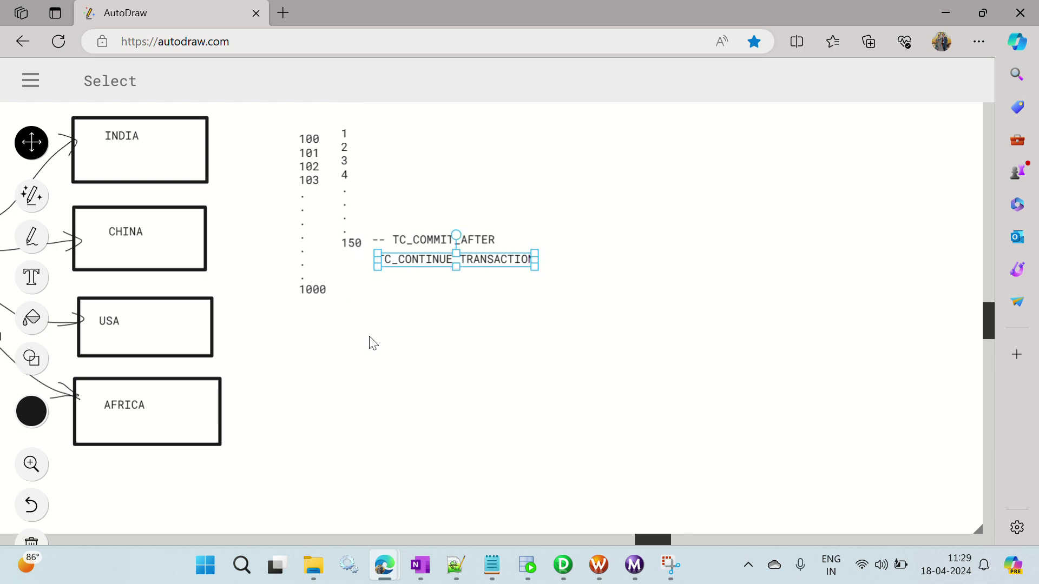
click(442, 309)
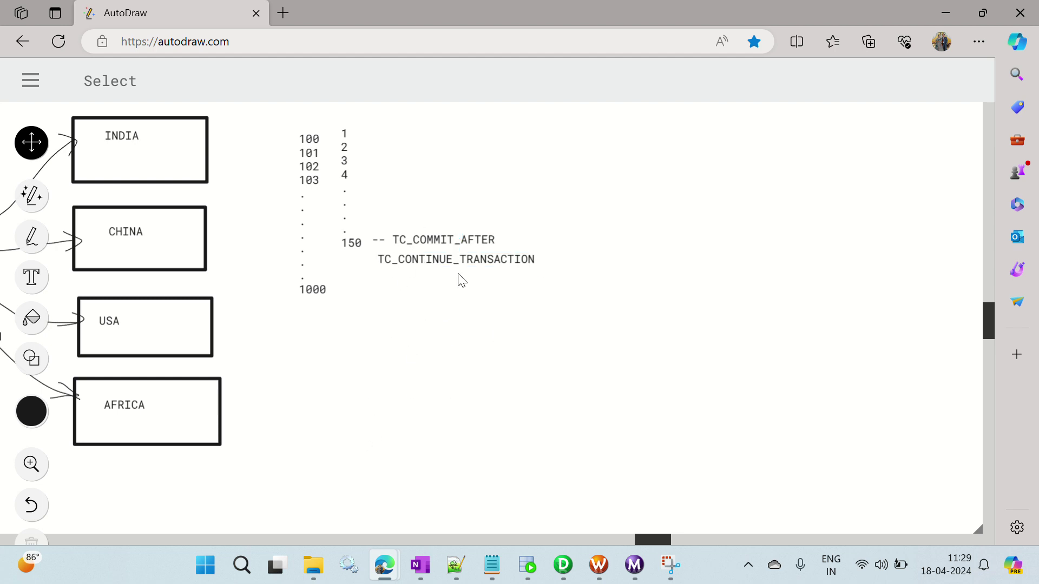
Switch to the Notepad notes, highlight the five TC functions, and return to the source-to-target flow in AutoDraw.
key(alt+Tab)
drag(215, 277, 63, 223)
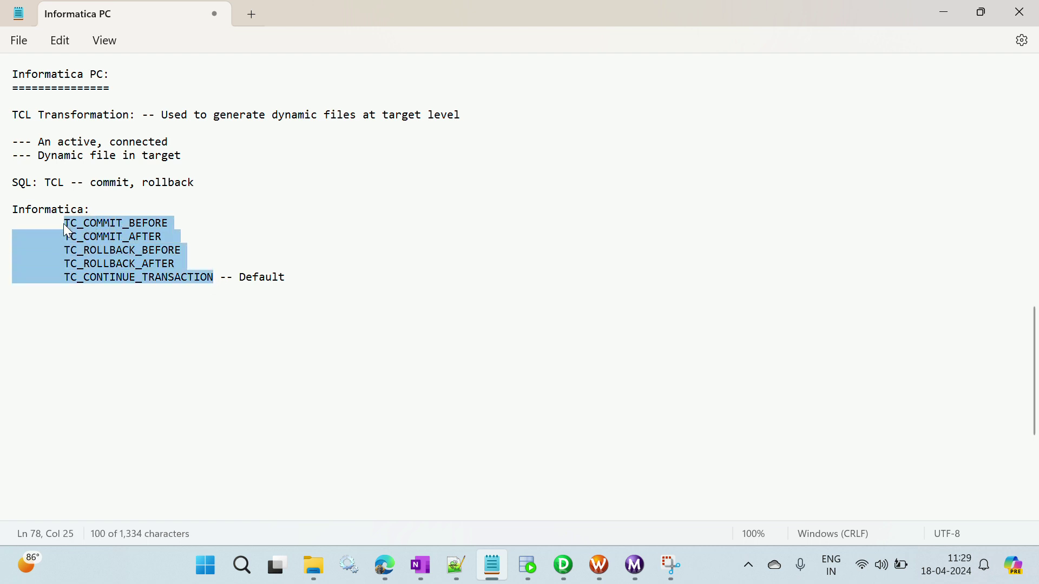
click(199, 228)
key(alt+Tab)
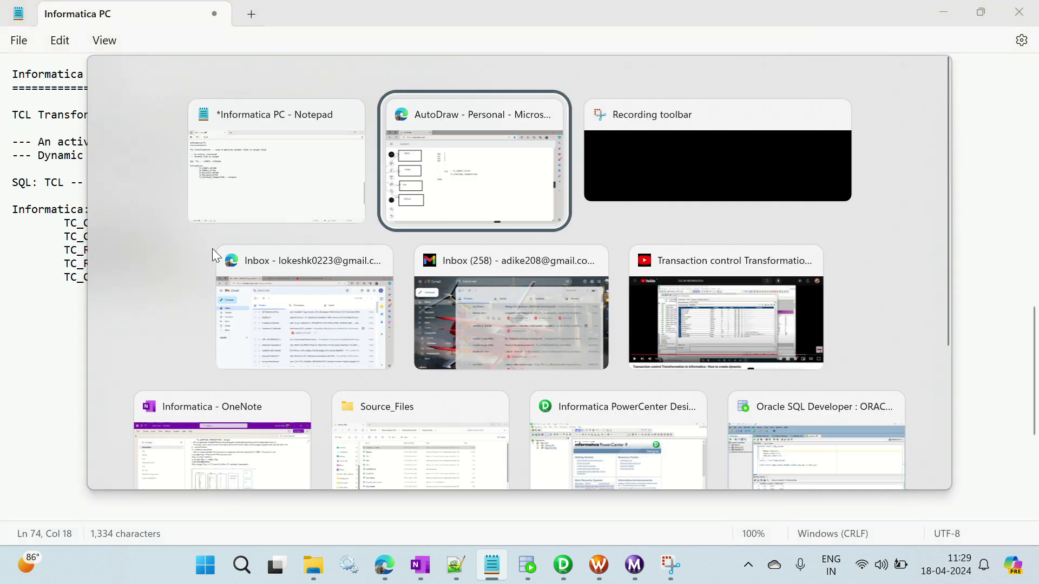
drag(652, 538, 313, 537)
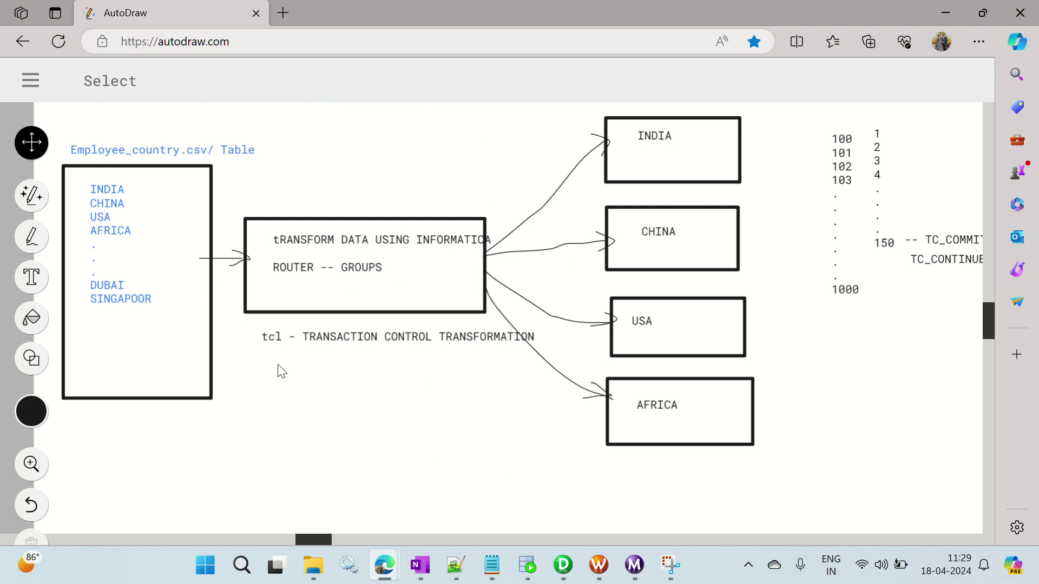
Open the Employee_Country file from the Source_Files folder in Excel and review its ID, Name, Salary and Country headers.
mouse_move(312, 578)
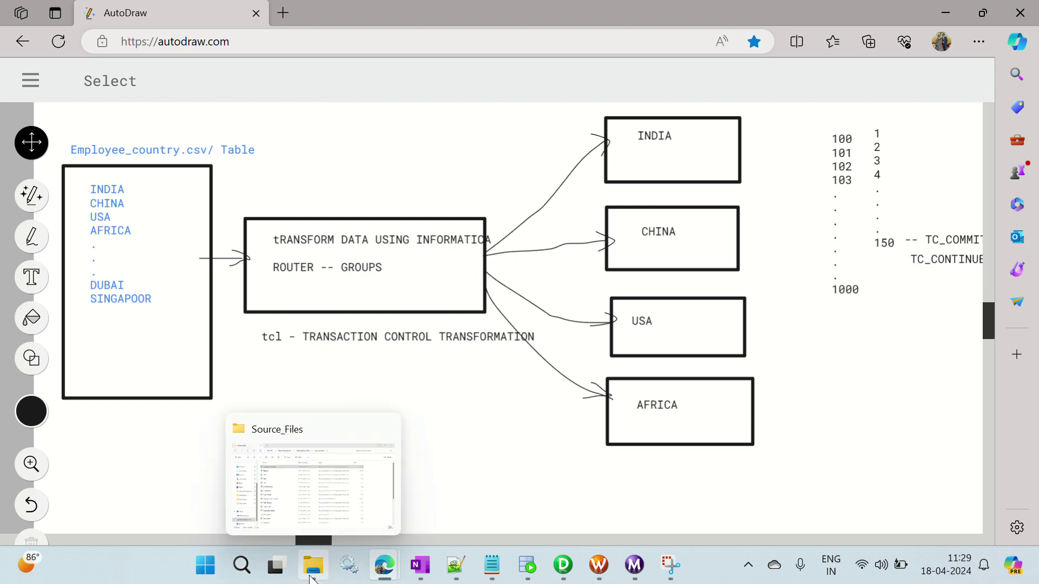
click(303, 509)
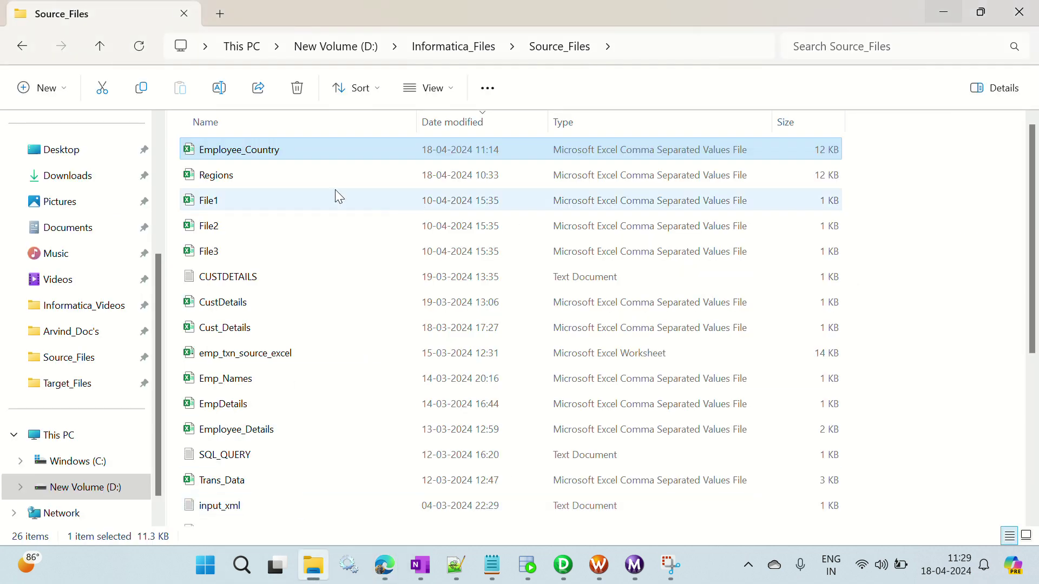
double_click(262, 153)
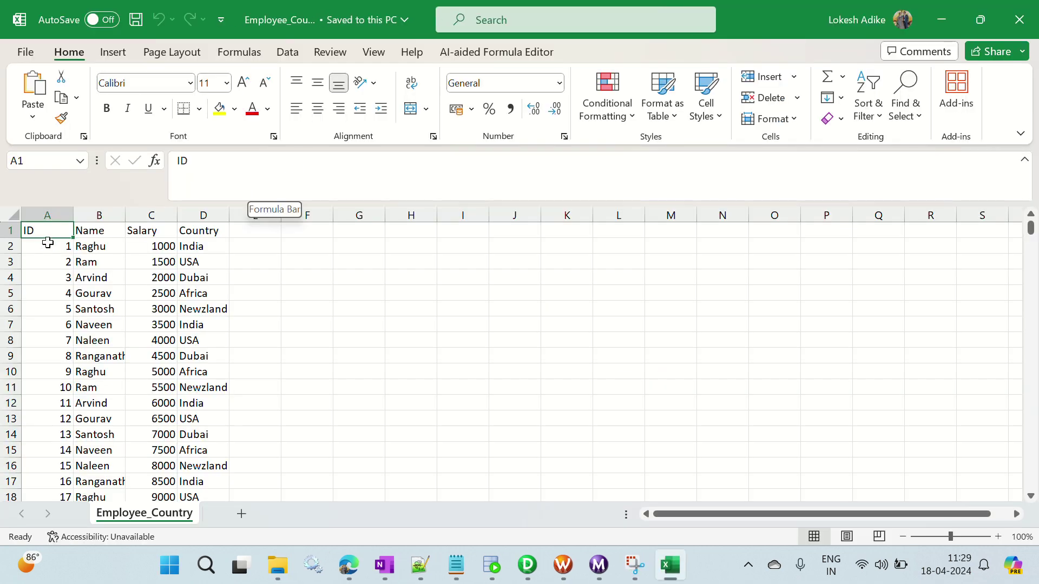
drag(45, 238, 181, 251)
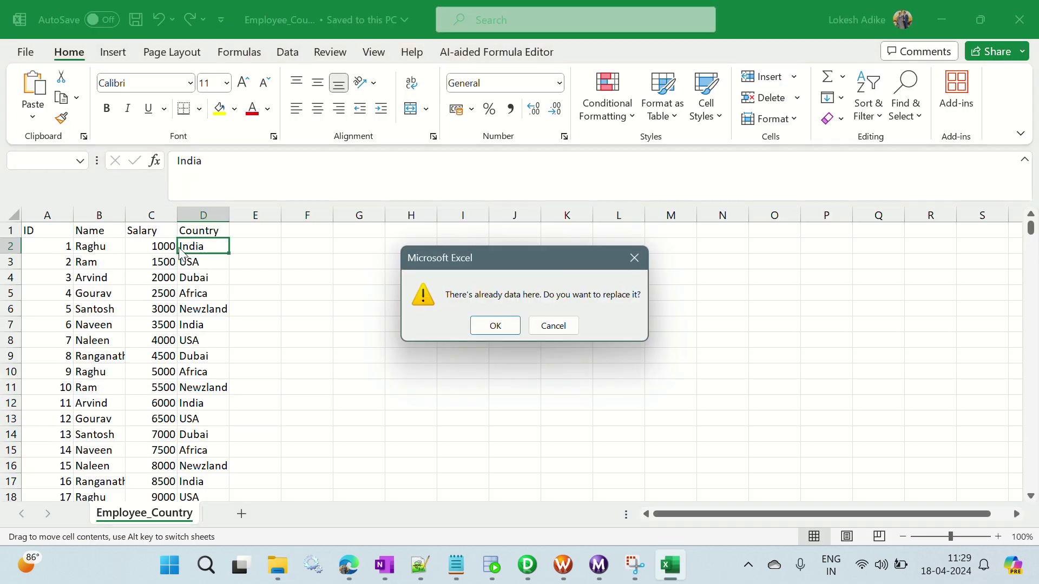
click(552, 325)
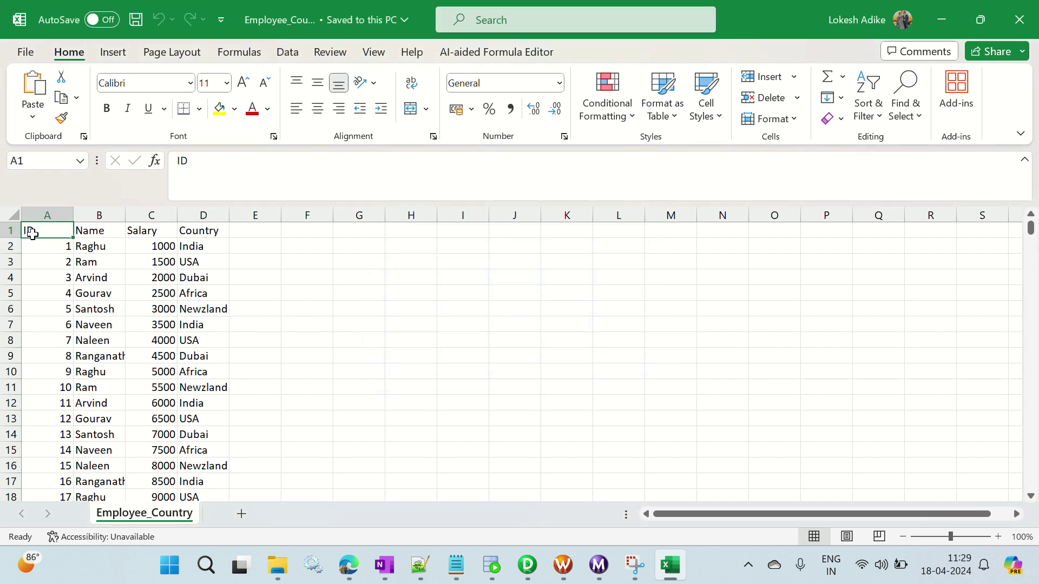
click(96, 230)
click(163, 230)
click(208, 231)
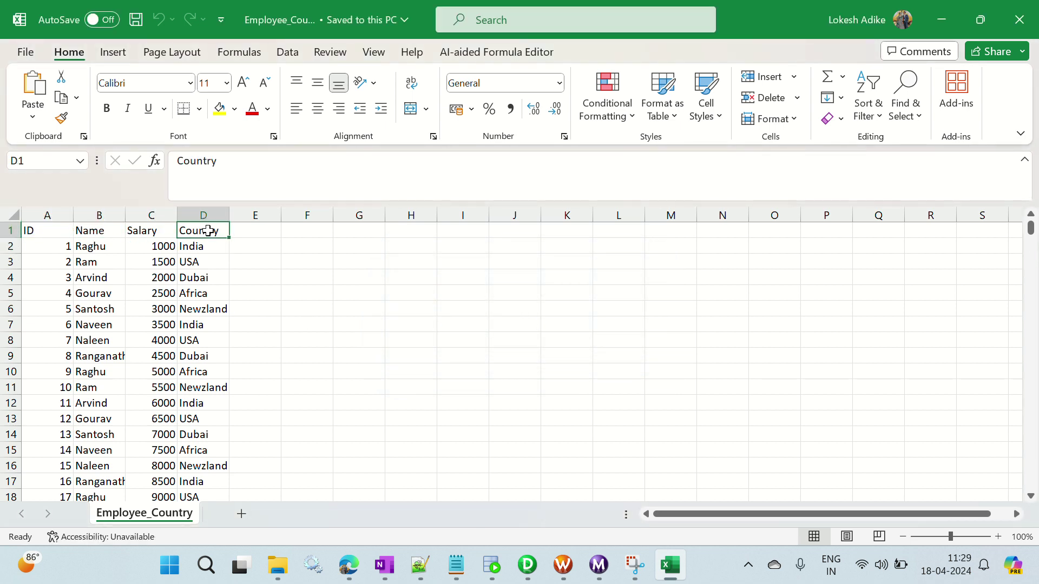
Examine the first Country values and select the ID column's data down to its last record.
click(201, 248)
drag(201, 247, 203, 296)
key(Left)
key(Up)
key(Left)
key(Down)
key(Left)
key(ctrl+shift+Down)
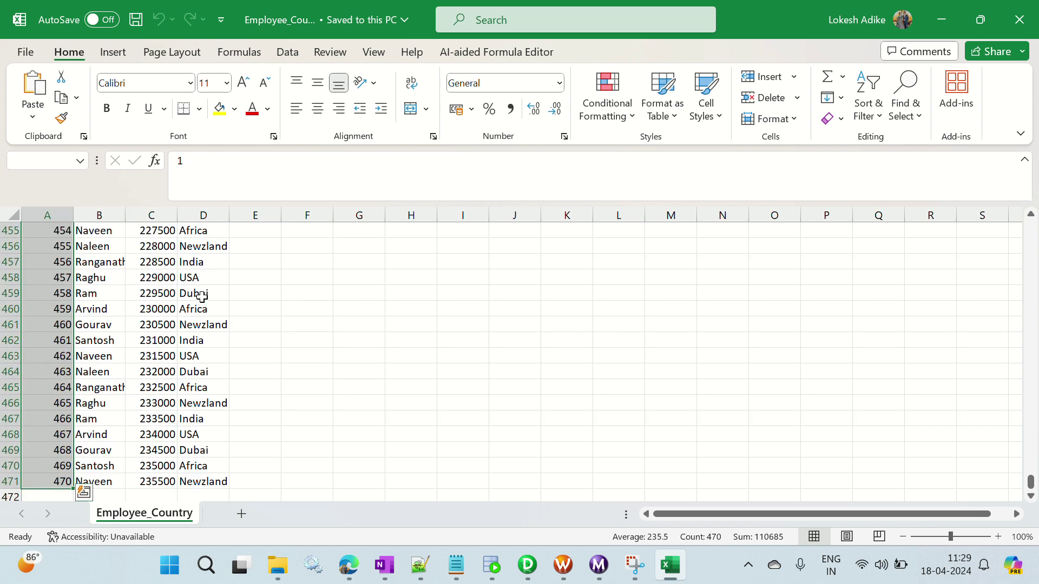
Return to the first record and extend a selection down the Country column from D2 to examine the repeating countries.
key(ctrl+Home)
key(Right)
key(Right)
key(Right)
key(Down)
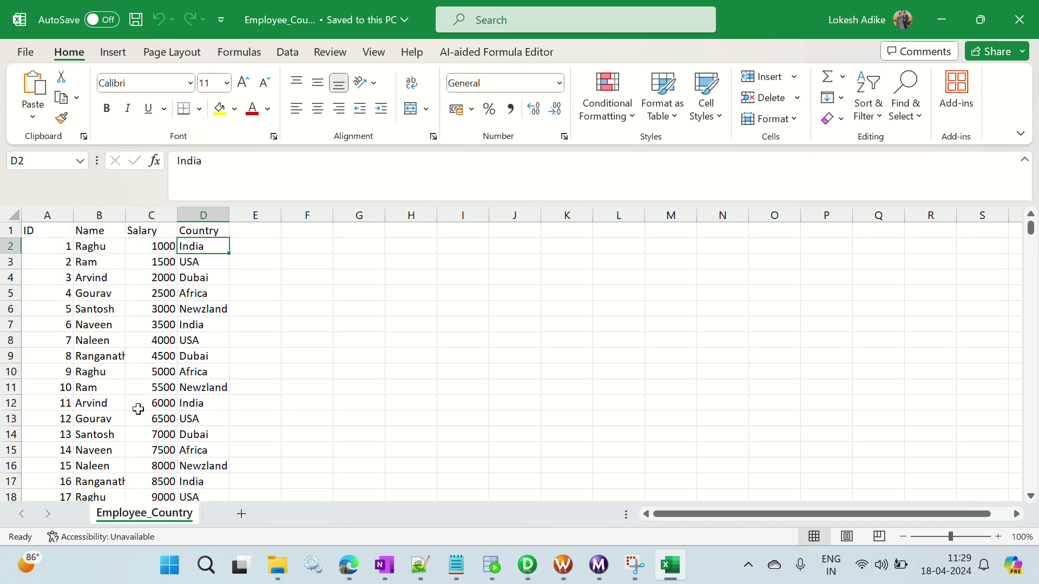
key(shift+Down)
key(shift+Down)
key(shift+Down)
key(shift+Down)
key(shift+Down)
key(shift+Down)
key(shift+Down)
key(shift+Down)
key(shift+Down)
key(shift+Down)
key(shift+Down)
key(shift+Down)
key(shift+Down)
key(shift+Down)
key(shift+Down)
key(shift+Down)
key(shift+Down)
key(shift+Down)
key(shift+Down)
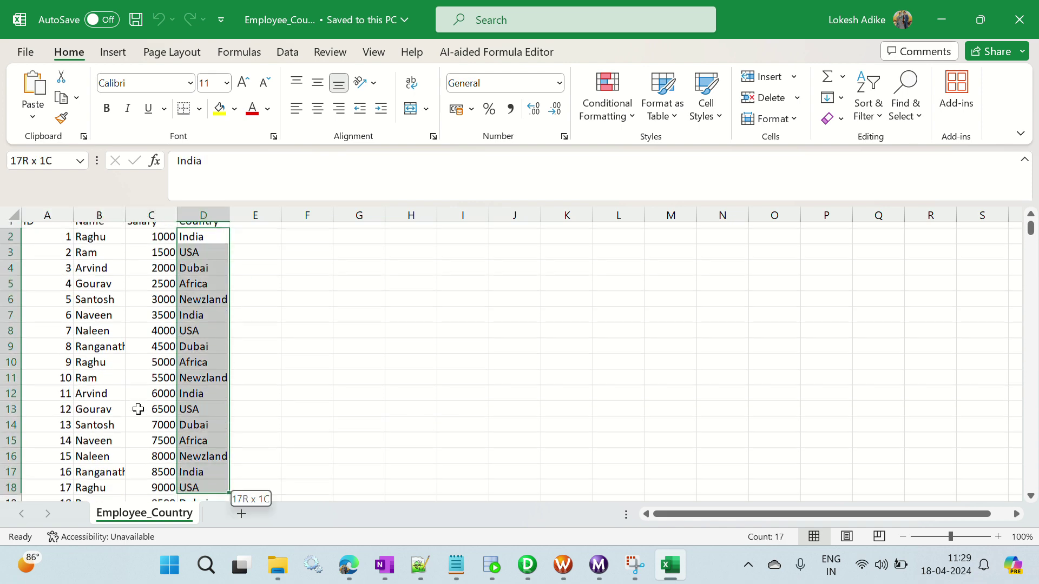
Select the first five Country values, cells D2 to D6.
key(Up)
key(Down)
key(Down)
key(Down)
key(Down)
key(Down)
key(shift+Up)
key(shift+Up)
key(shift+Up)
key(shift+Up)
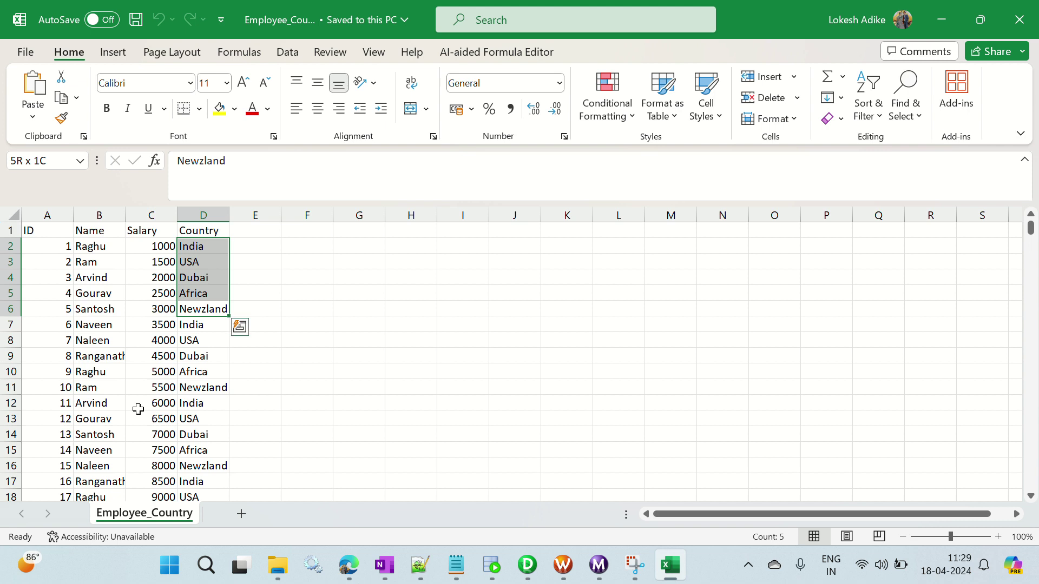
Step through the first five Country values one at a time, from India to Newzland.
key(Left)
key(Right)
key(Up)
key(Up)
key(Up)
key(Up)
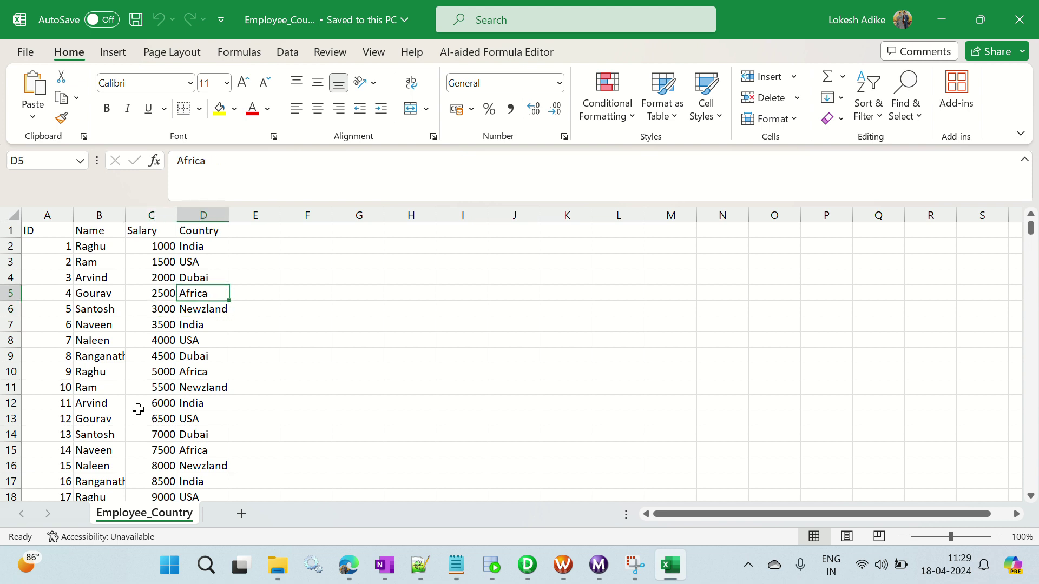
key(Right)
key(Left)
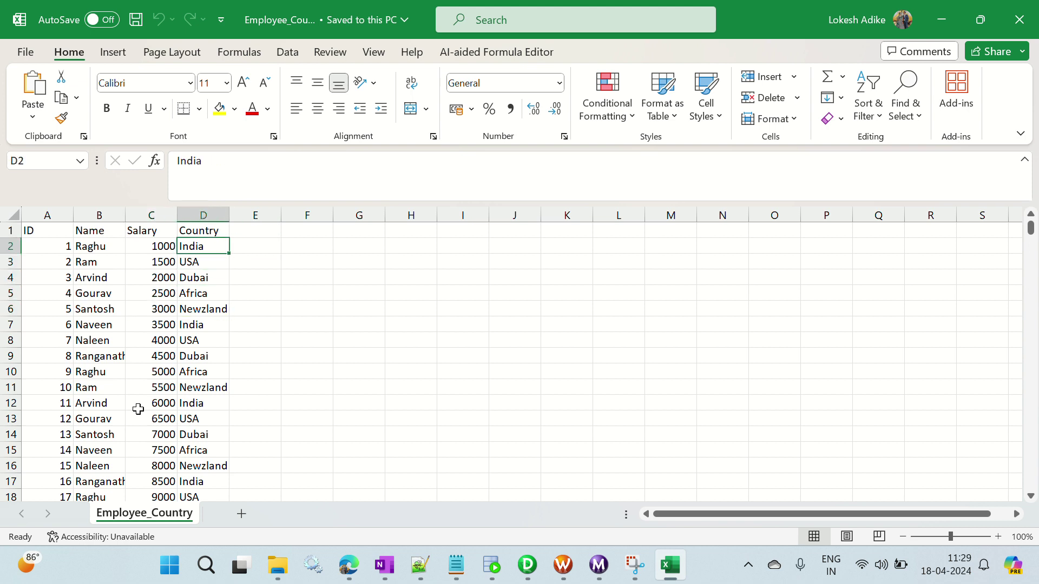
key(Down)
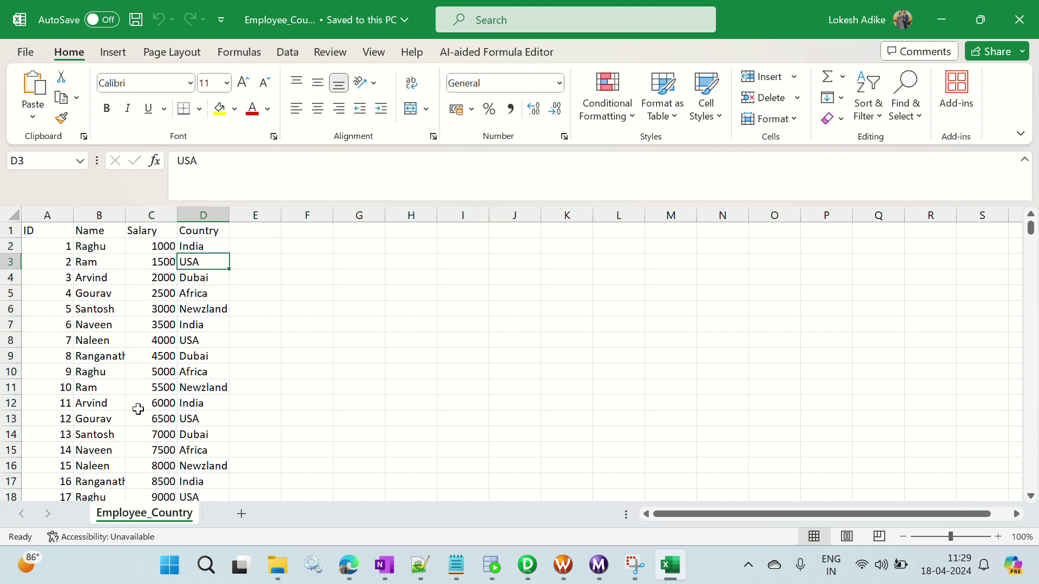
key(Down)
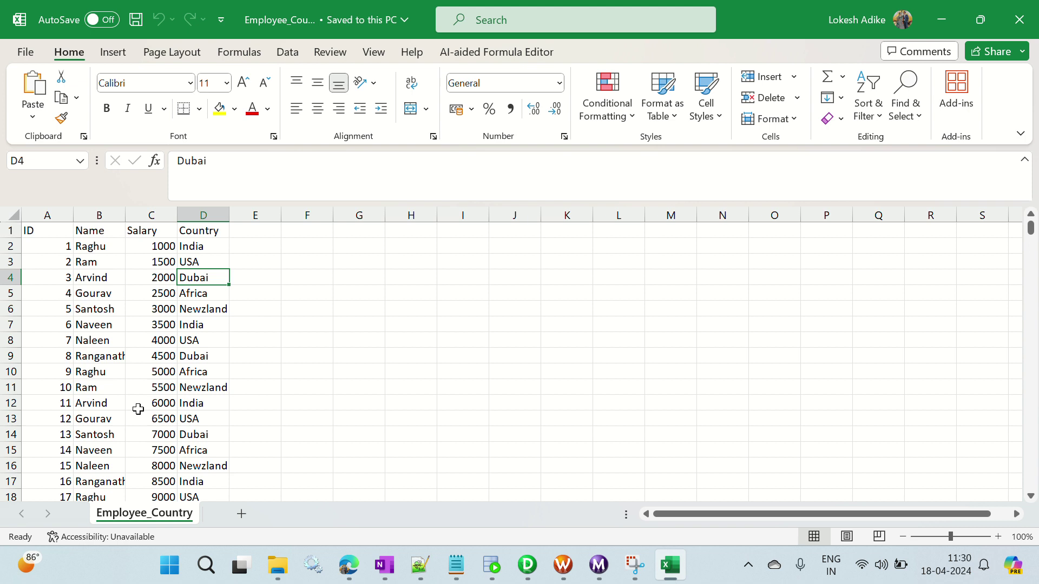
key(Down)
key(Down)
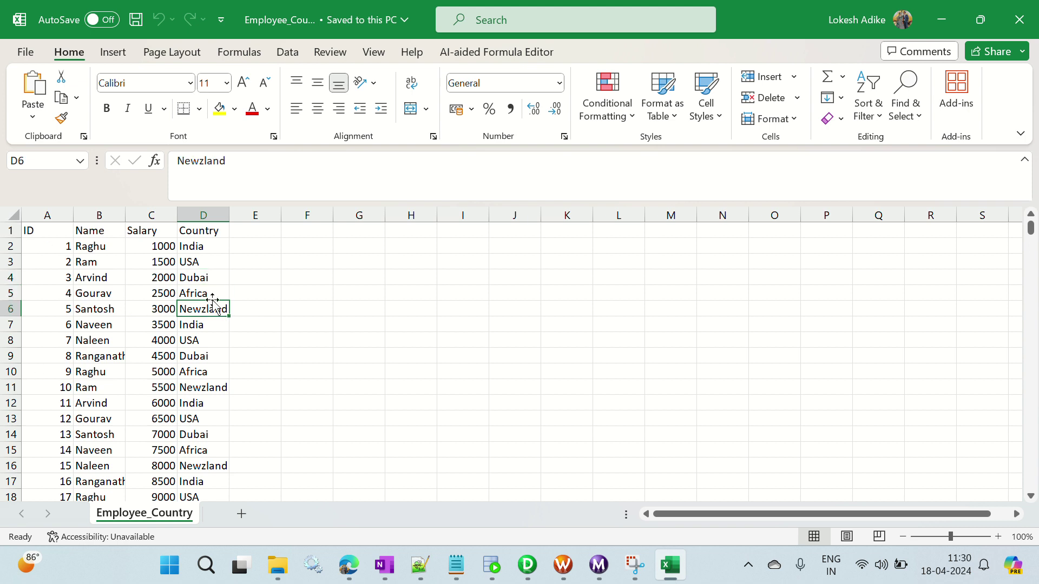
Close the Employee_Country workbook, switch to Informatica PowerCenter Designer, and open the Repo_Dev_Test folder.
mouse_move(529, 568)
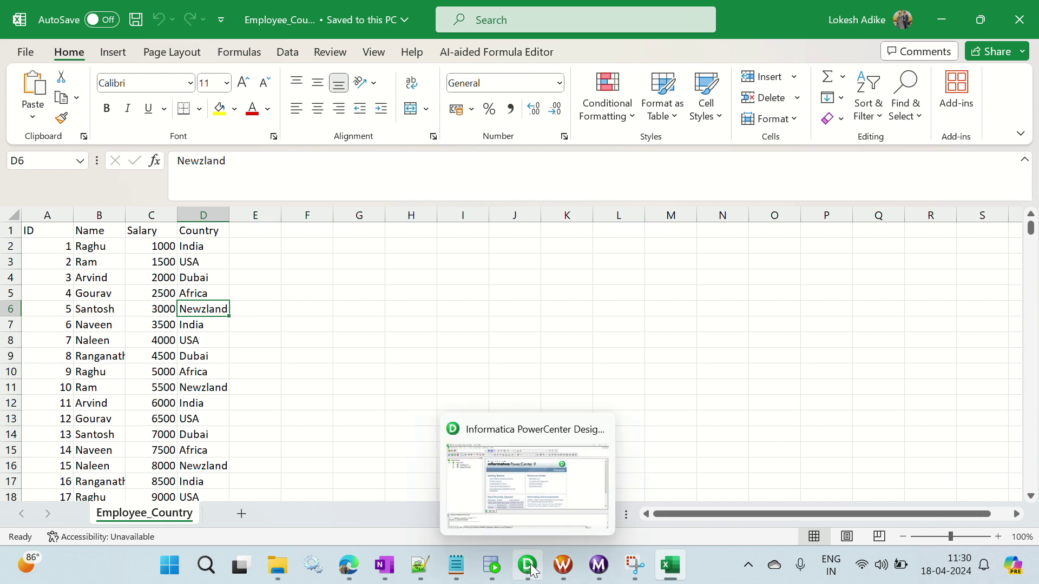
click(410, 323)
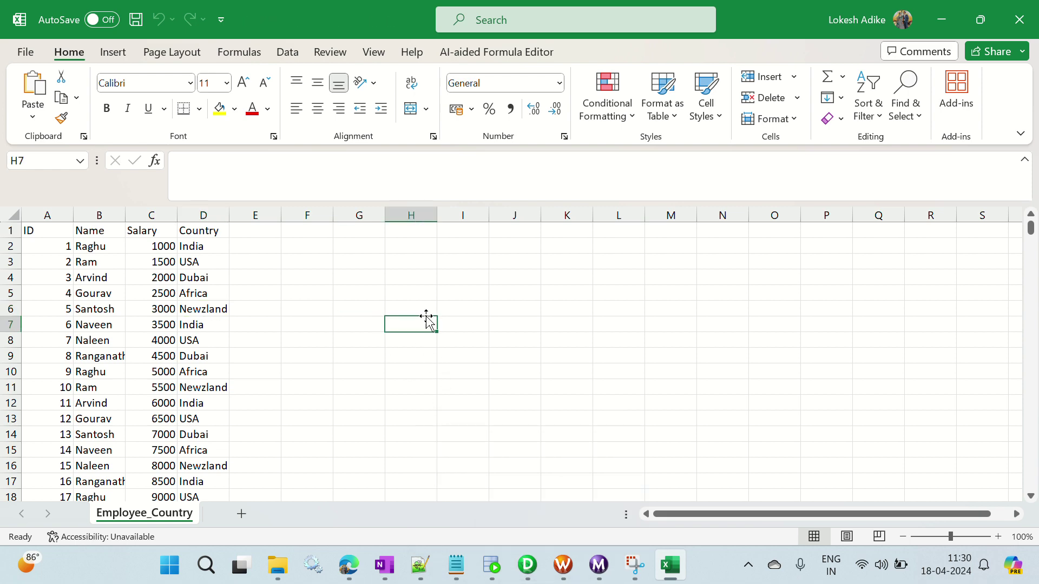
click(1028, 10)
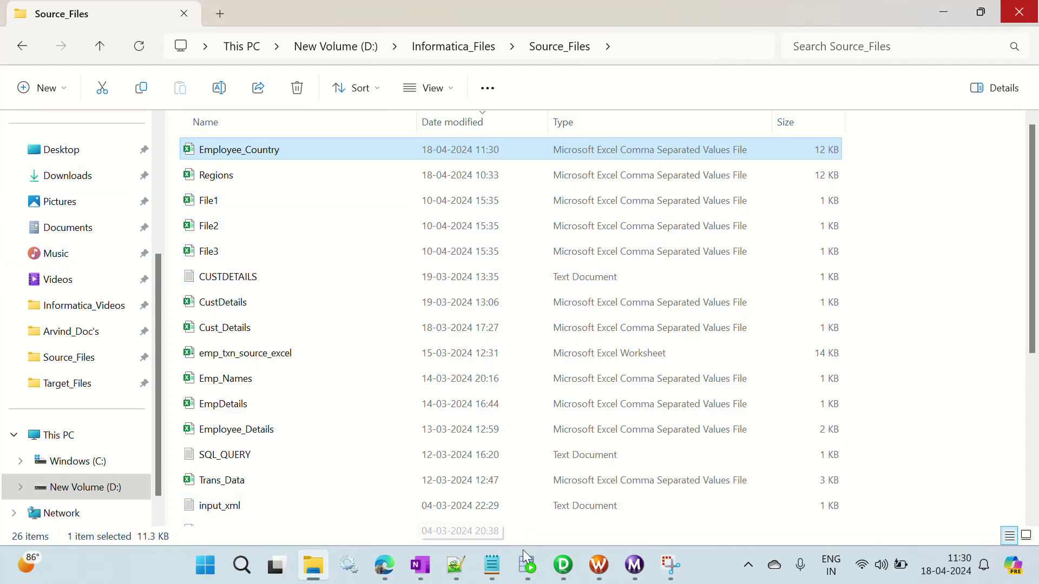
click(567, 575)
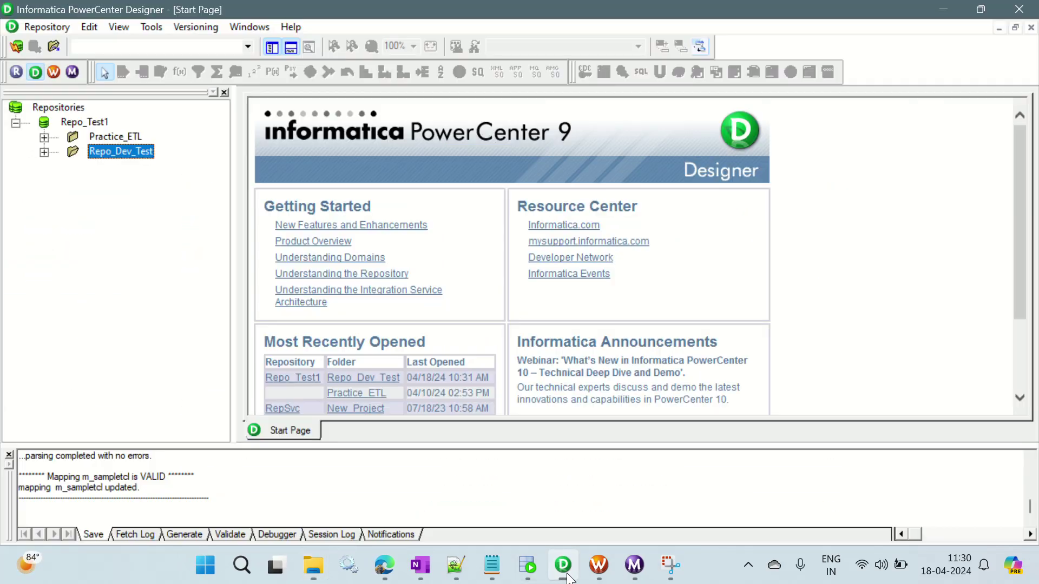
right_click(102, 151)
click(157, 256)
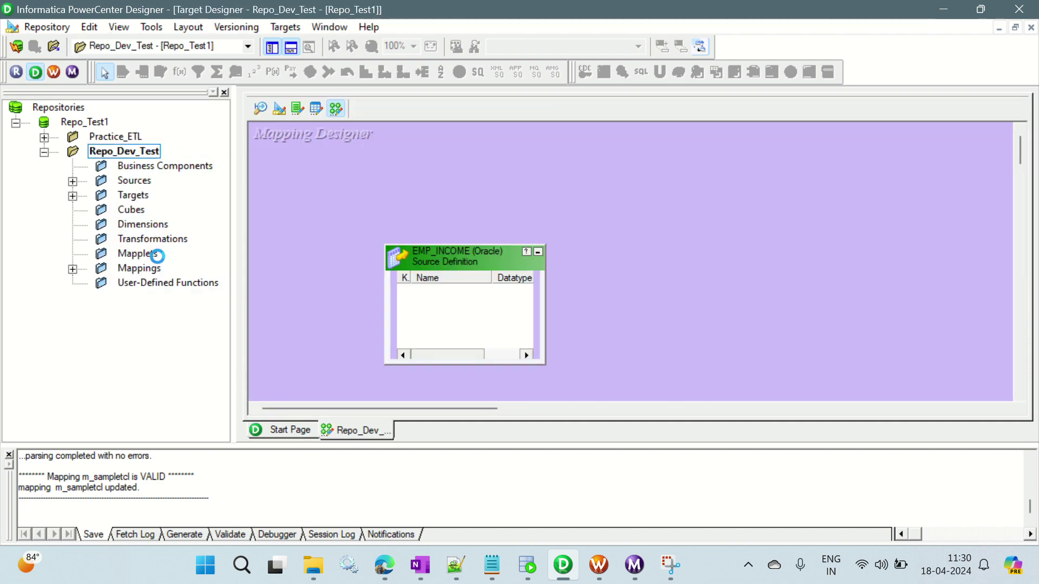
Show the Source Analyzer and clear the EMP_Regions source from its workspace.
click(266, 109)
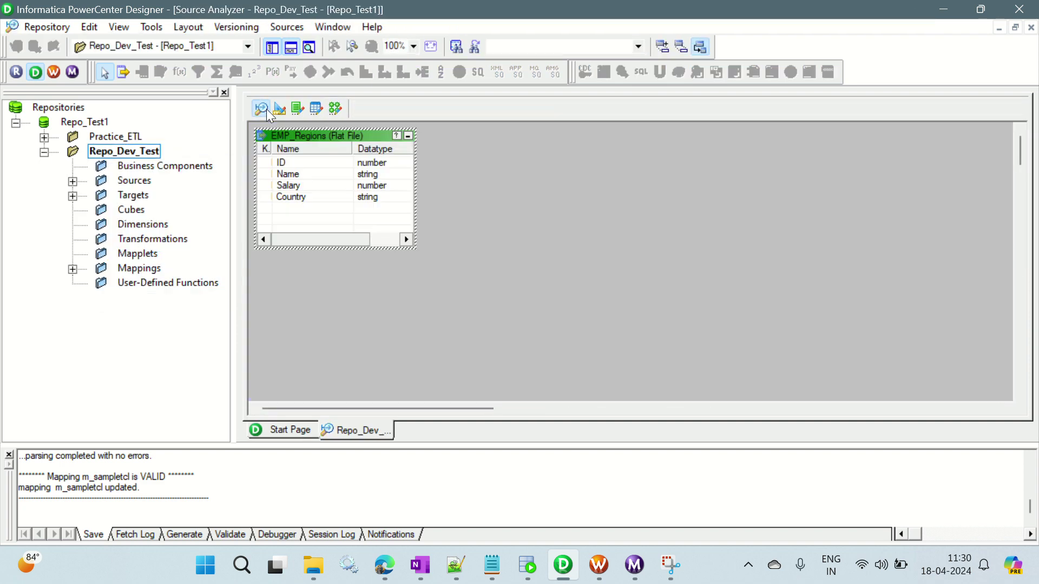
right_click(456, 147)
click(495, 172)
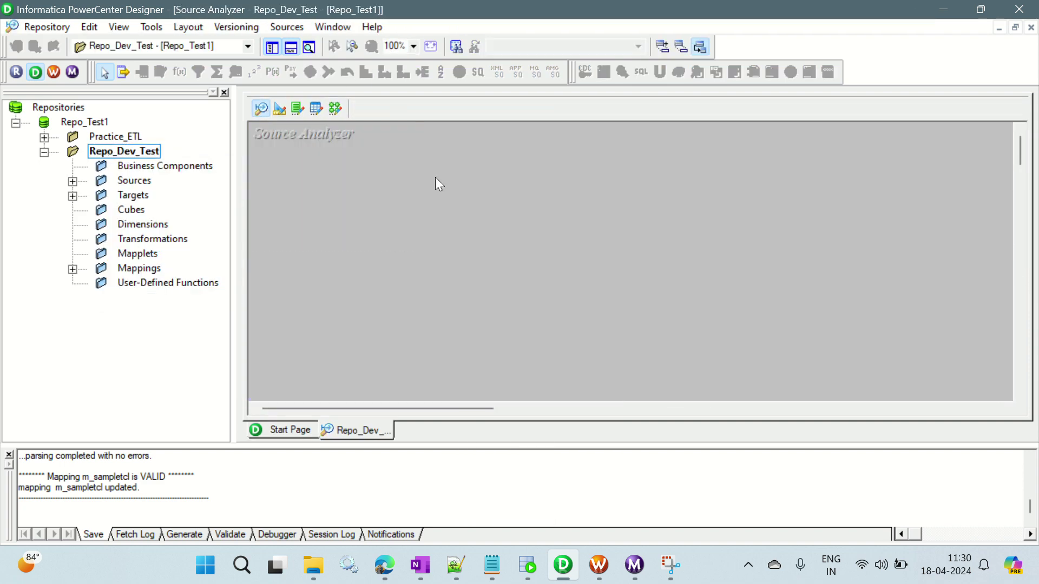
Start a flat file source import of Employee_Country from the Source_Files folder, with the file type set to All Files.
click(287, 26)
click(317, 60)
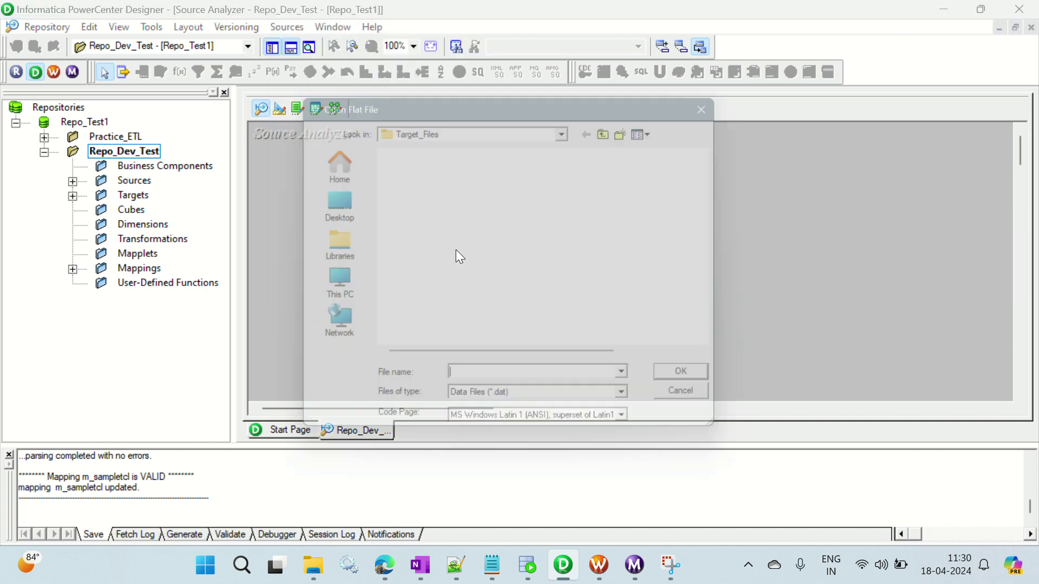
click(624, 129)
double_click(437, 170)
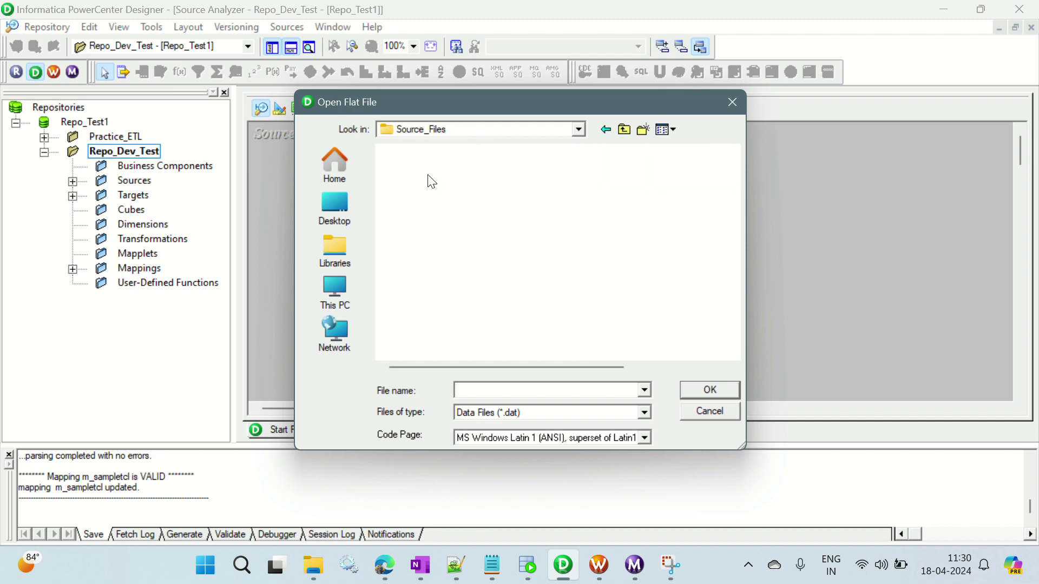
click(644, 417)
click(628, 436)
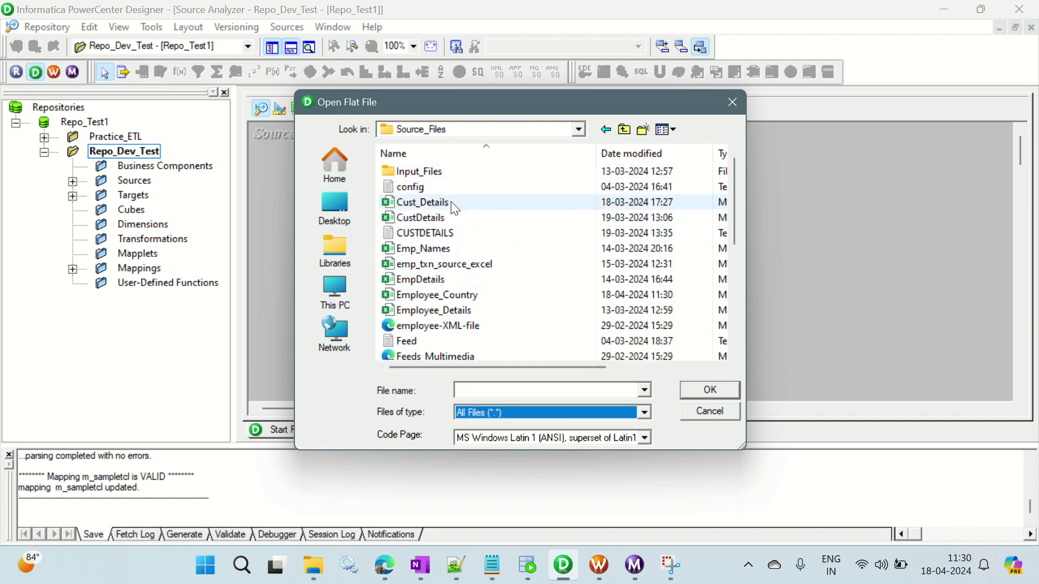
click(438, 295)
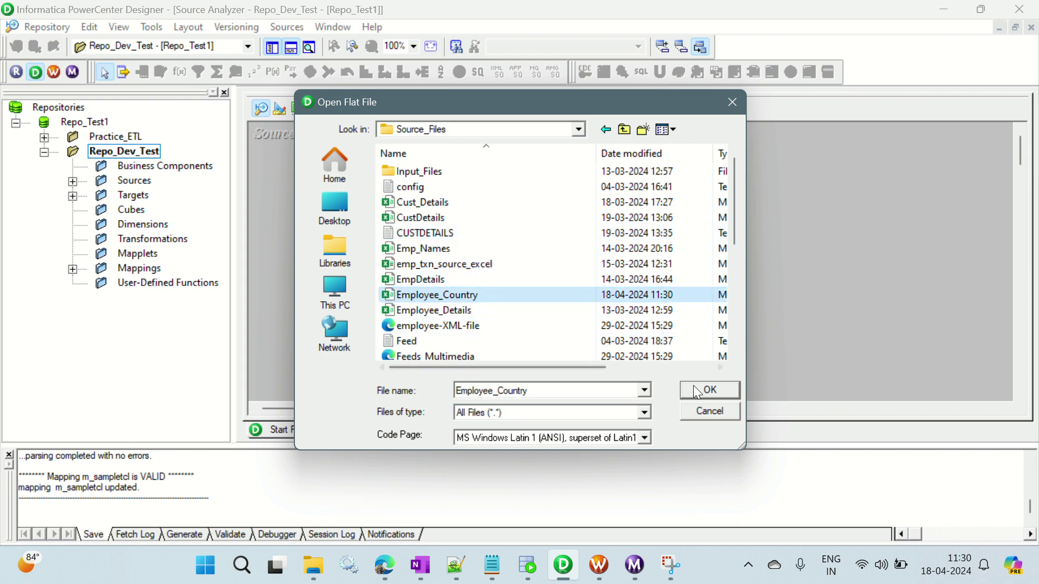
click(696, 391)
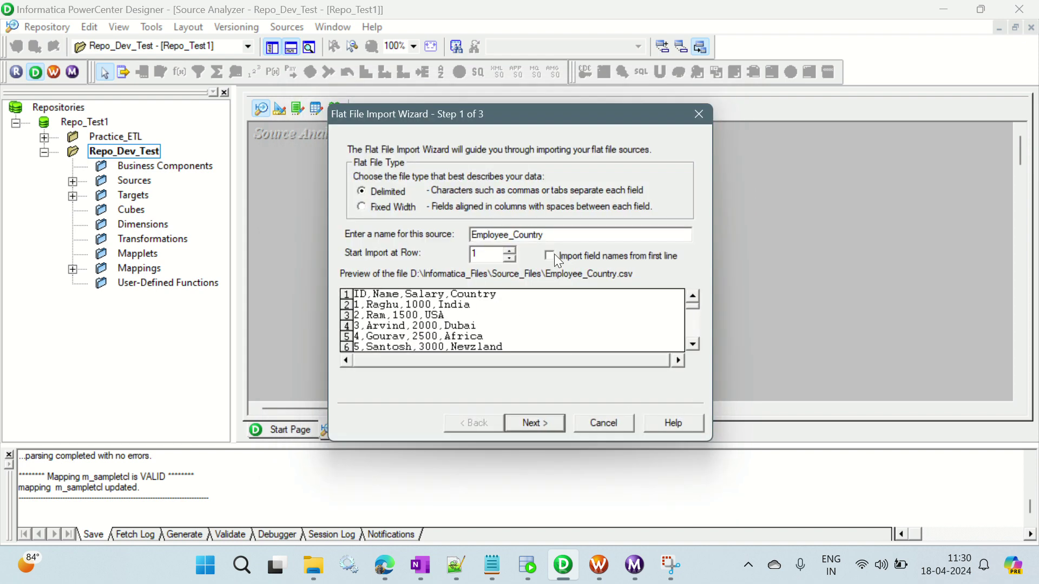
Finish importing Employee_Country as a comma-delimited source, taking the field names from the first line.
click(549, 255)
click(546, 423)
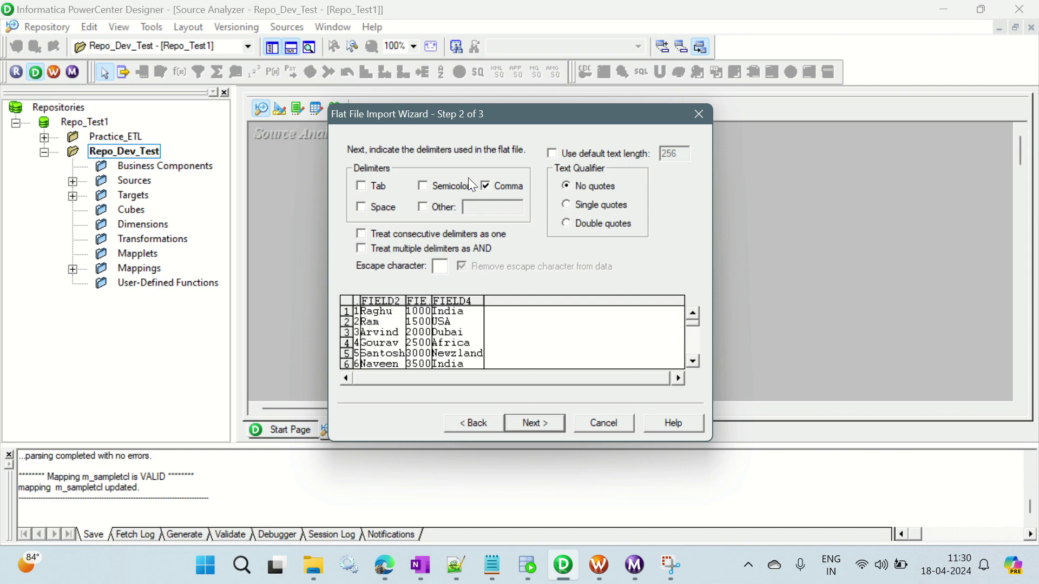
click(531, 422)
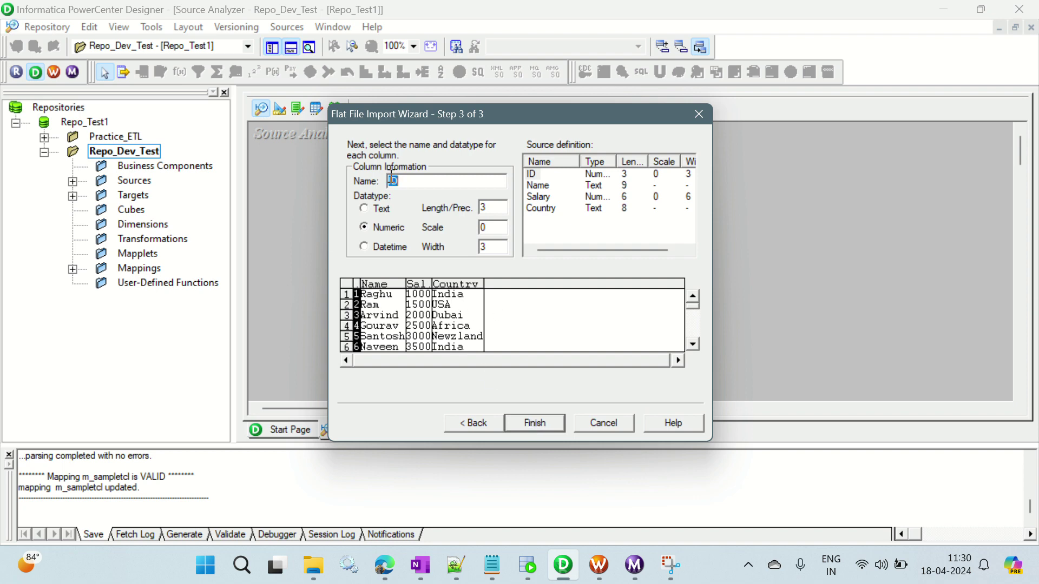
click(537, 424)
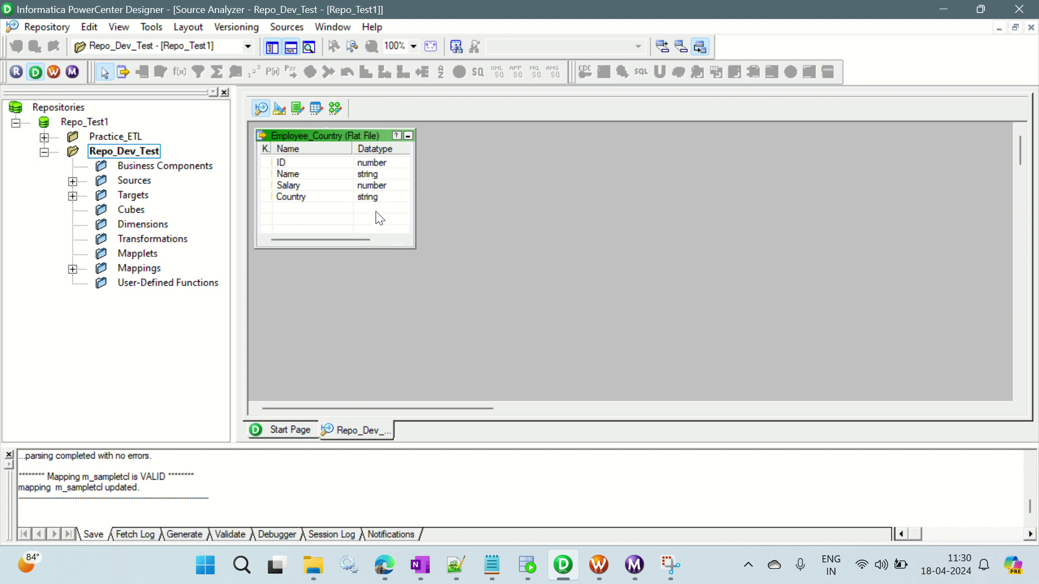
Show the Target Designer and clear all target definitions from its workspace.
click(284, 110)
right_click(519, 194)
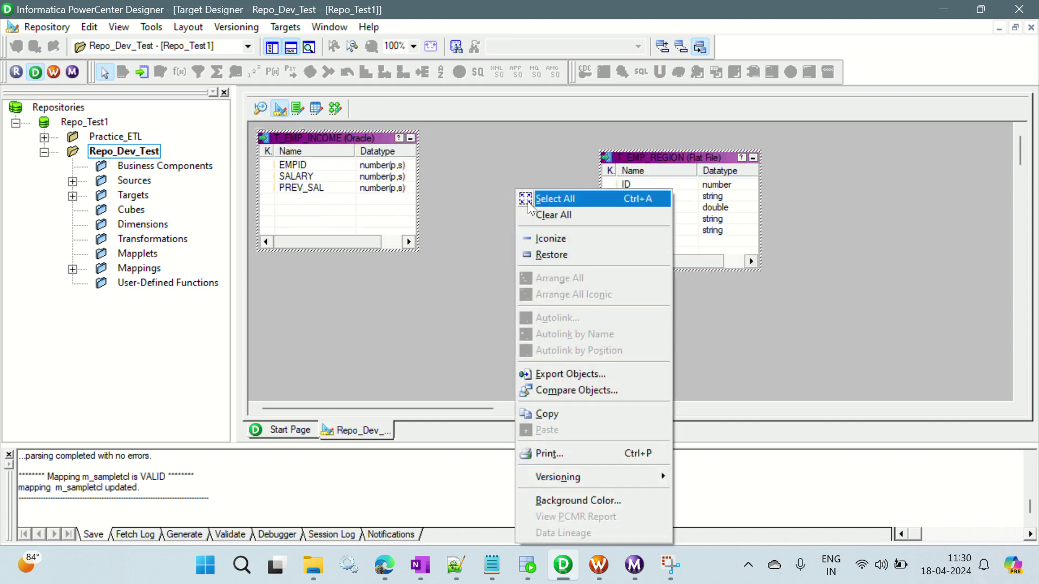
click(559, 217)
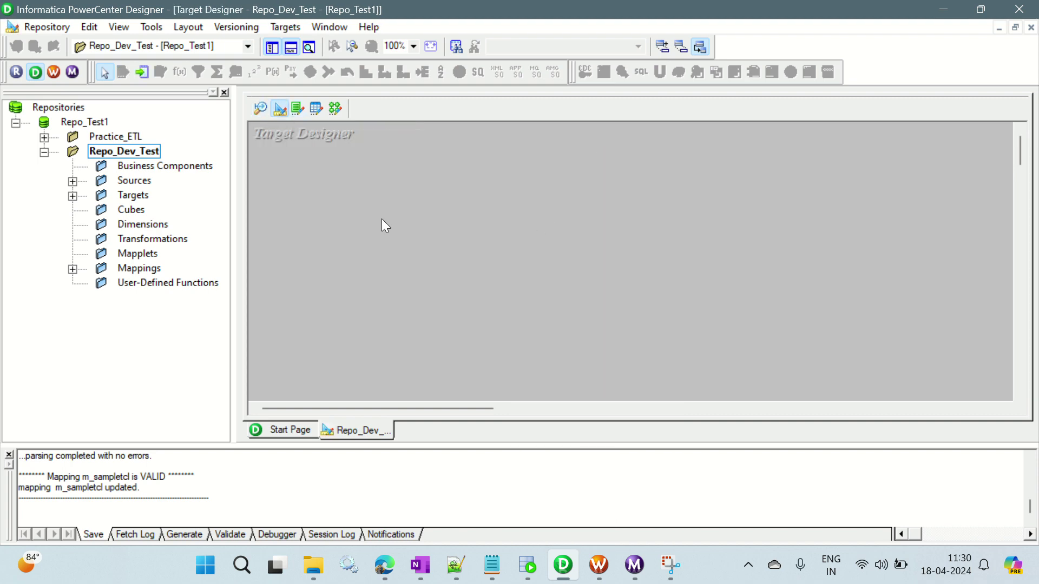
right_click(320, 179)
click(301, 164)
Create a target table named TT_EMPLOYEE_REGION with Flat File as the database type.
click(286, 27)
click(297, 186)
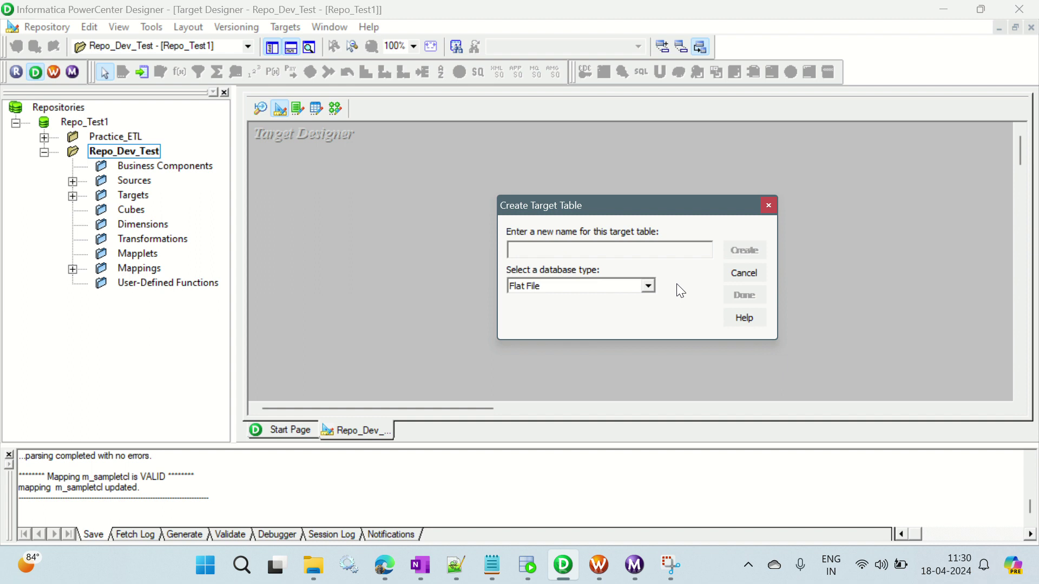
text(TT_EMPLOYEE)
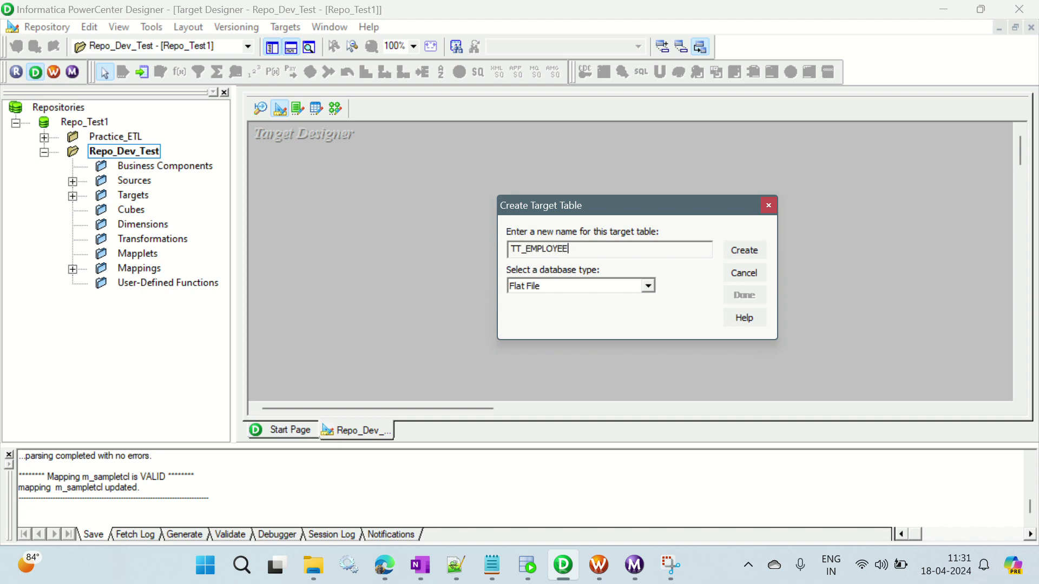
text(_REGION)
click(743, 254)
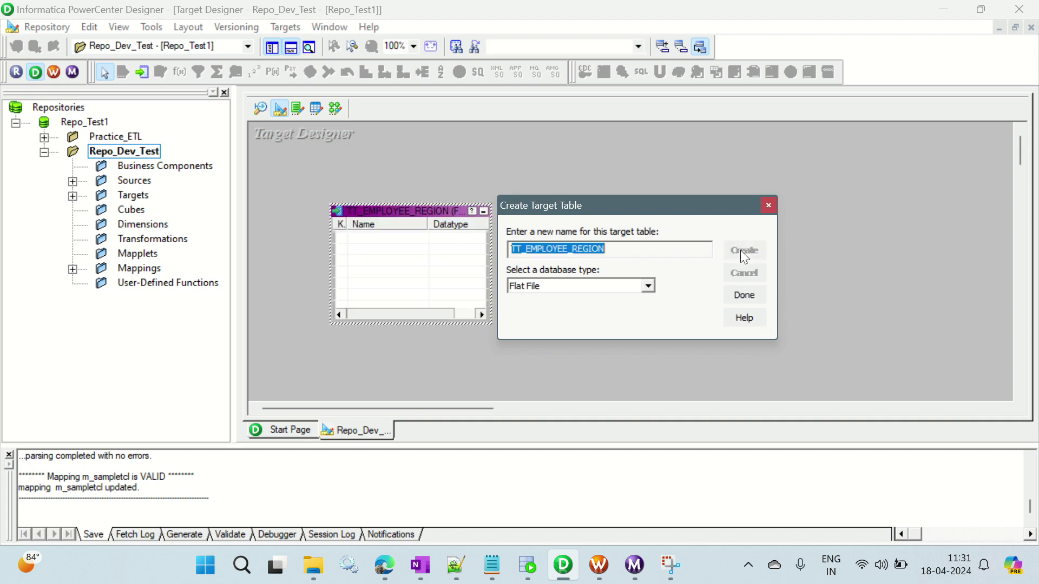
click(756, 292)
Open the TT_EMPLOYEE_REGION target for editing and add four new columns.
double_click(418, 209)
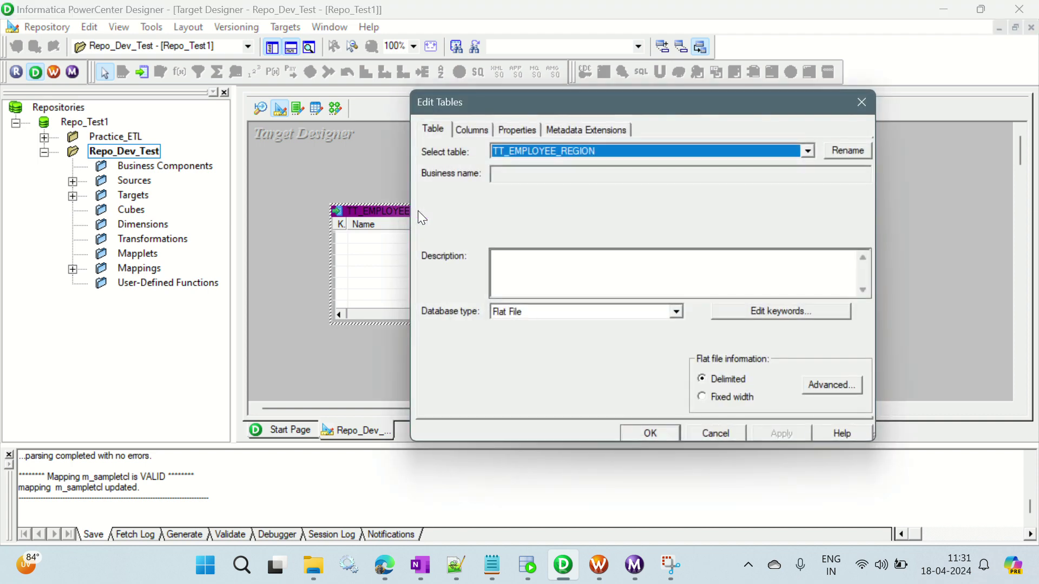
click(477, 131)
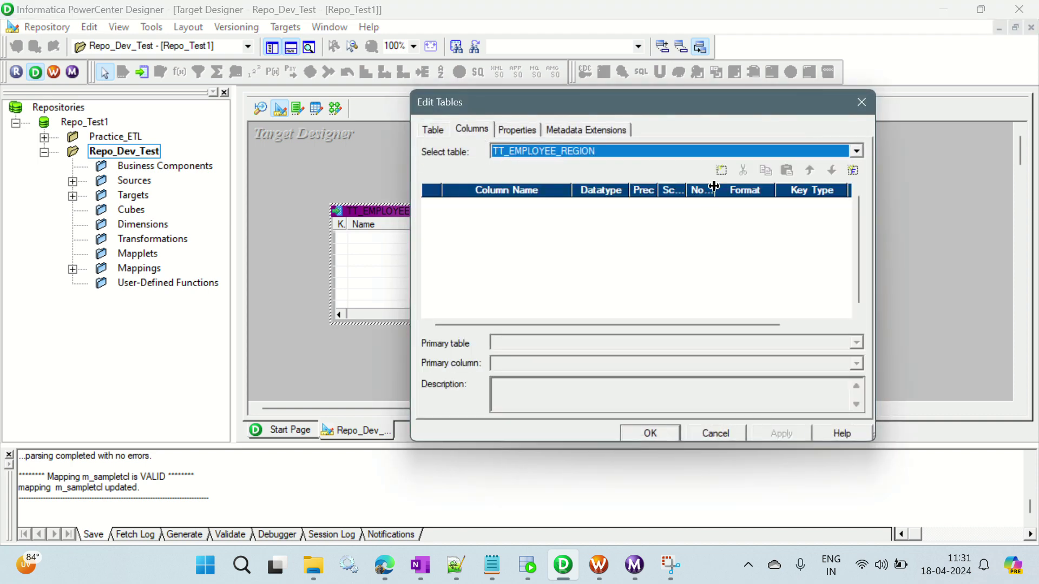
click(721, 171)
click(722, 171)
click(722, 171)
click(721, 171)
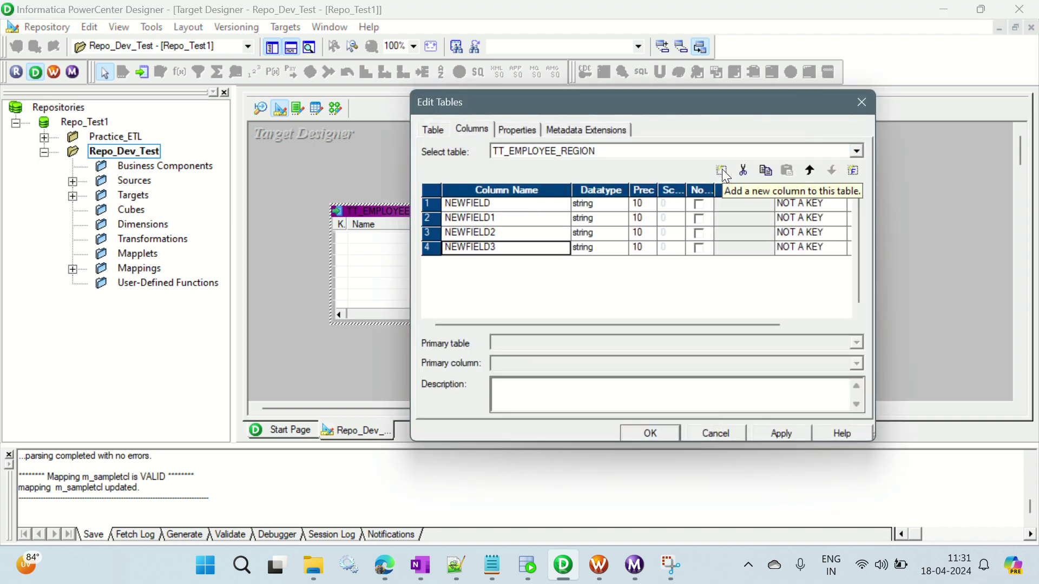
Rename the four target columns ID, NAME, SALARY and COUNTRY, in that order.
click(494, 204)
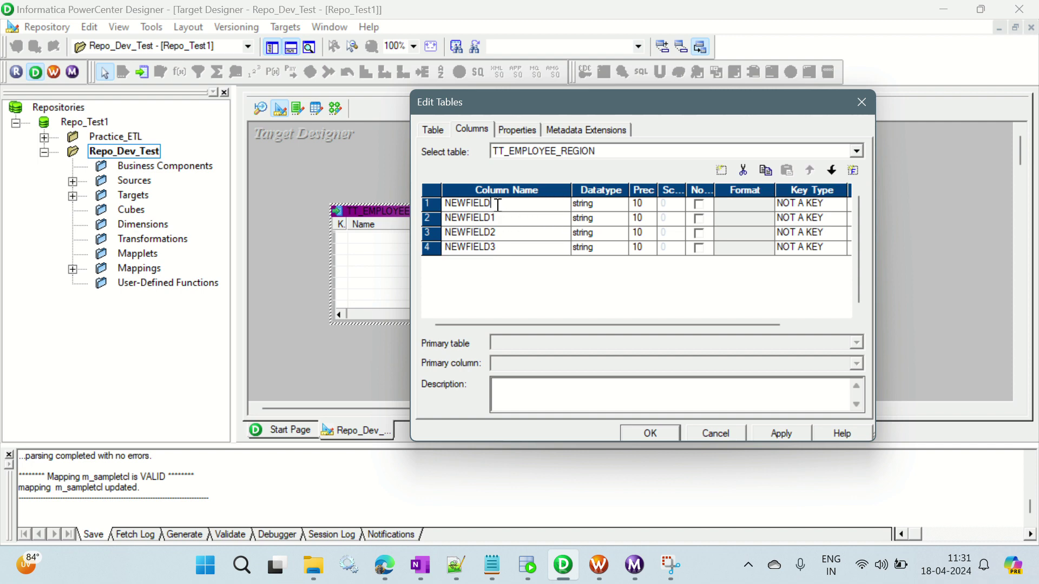
drag(494, 204, 416, 204)
text(ID)
click(501, 218)
drag(501, 218, 421, 217)
text(NAME)
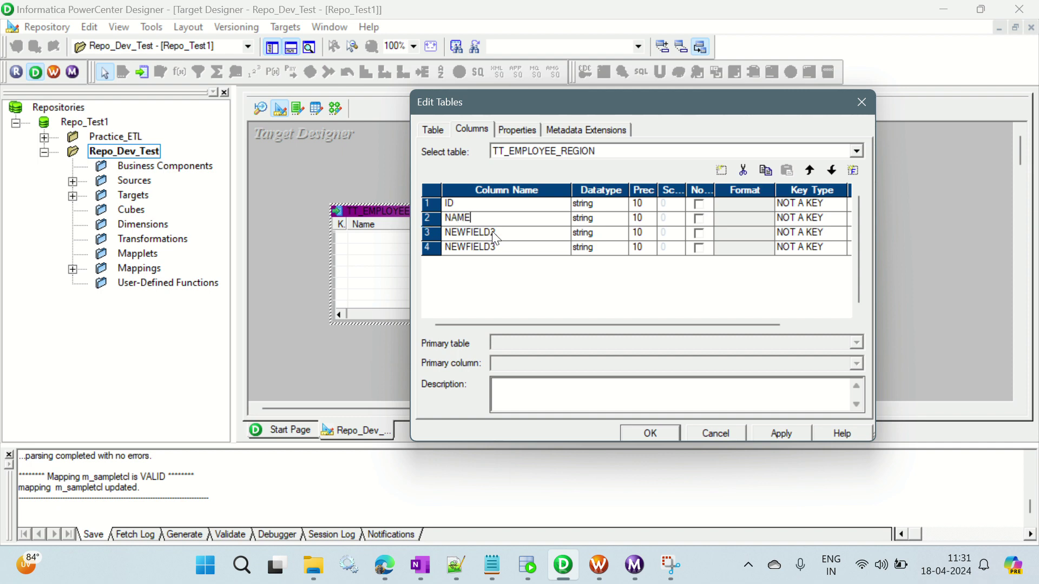
drag(500, 233, 419, 226)
text(SALARY)
click(496, 247)
drag(496, 247, 429, 247)
text(COUNTRY)
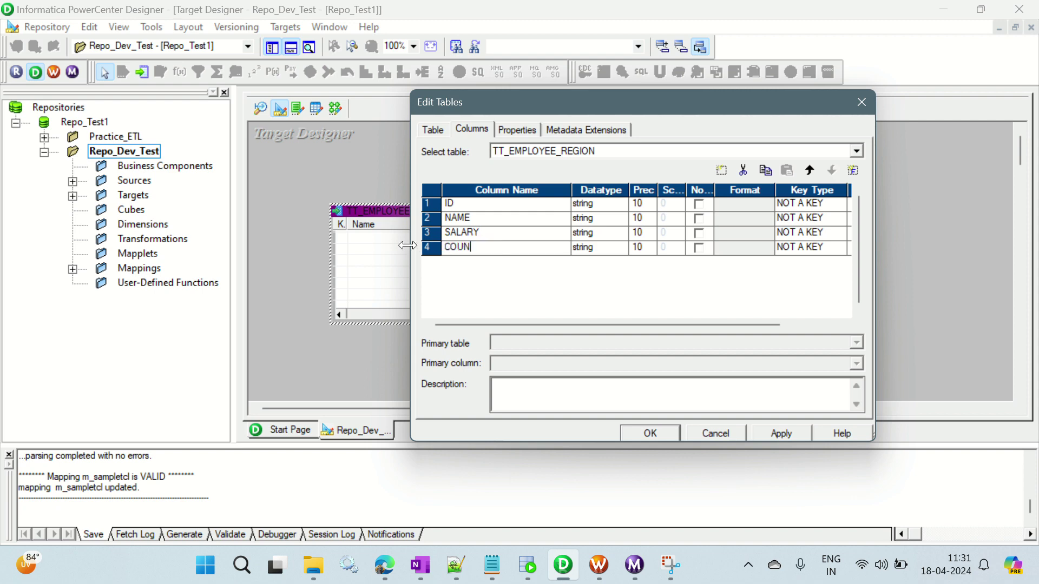
click(516, 224)
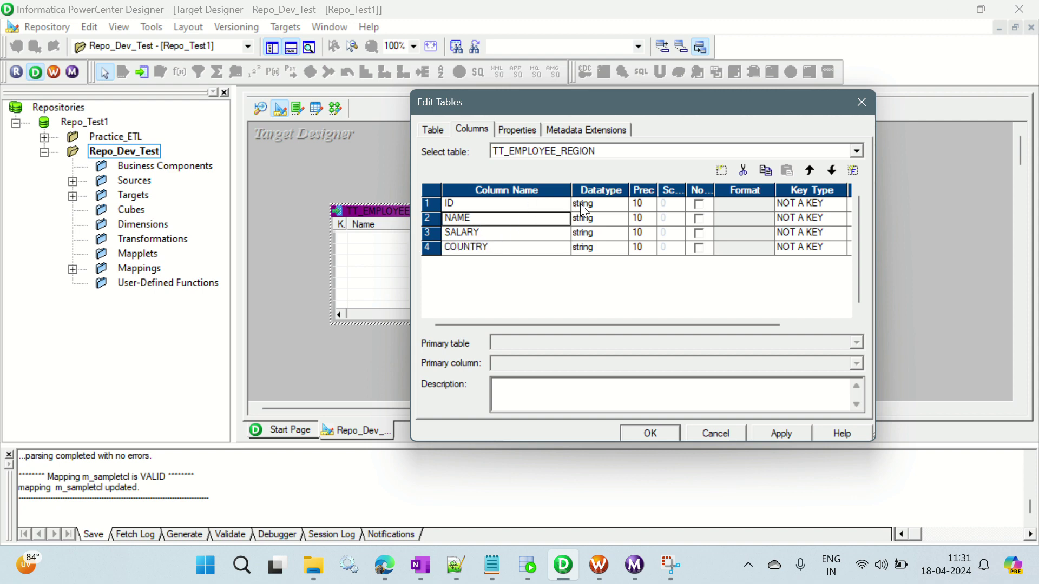
Set the datatype of the ID column to number and of the SALARY column to double.
click(577, 203)
click(619, 204)
click(609, 271)
click(491, 224)
click(597, 233)
click(619, 234)
click(608, 272)
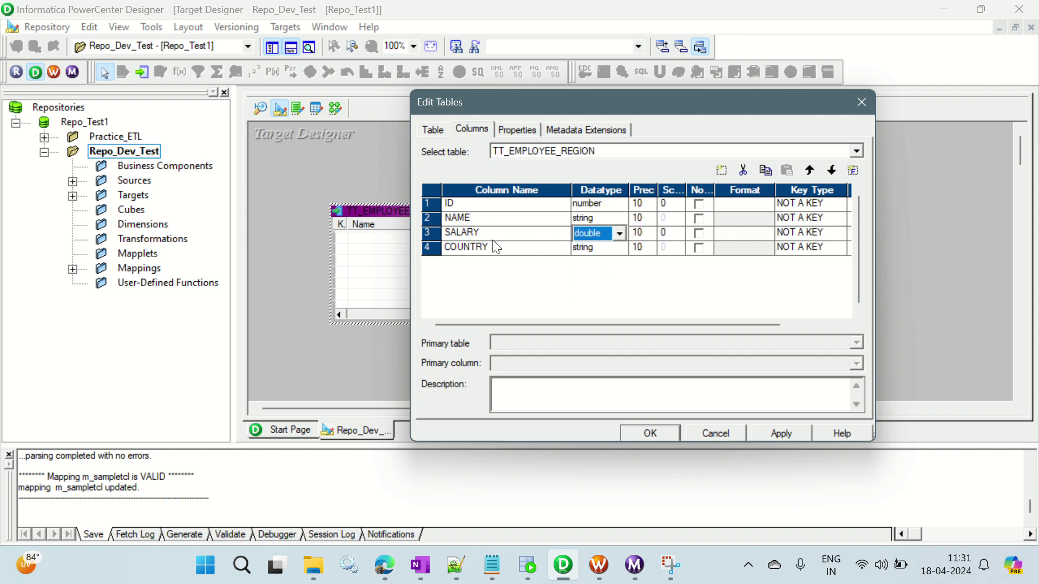
Set the precision of the NAME and COUNTRY columns to 20.
click(645, 247)
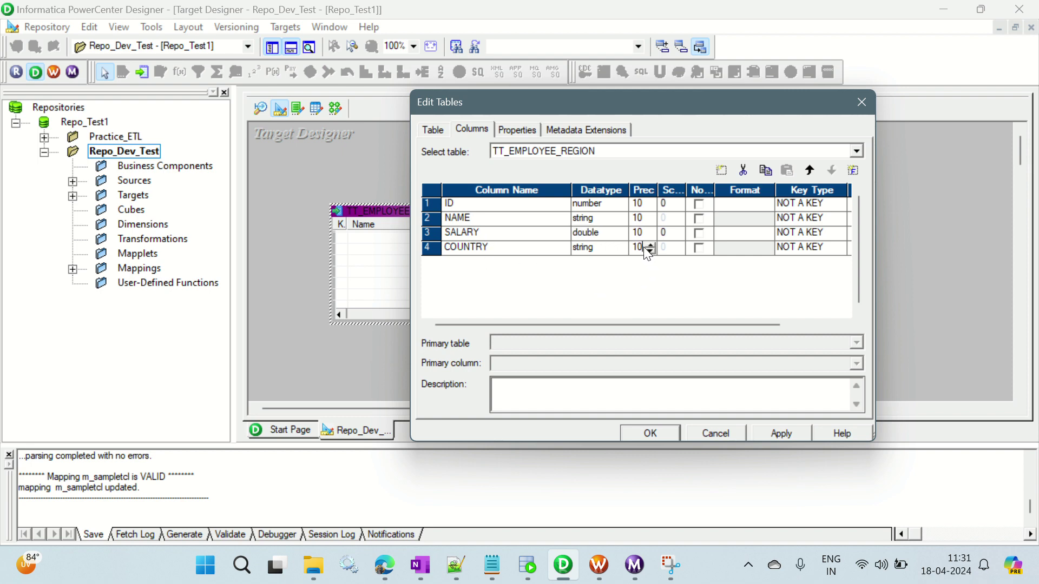
click(640, 218)
click(506, 248)
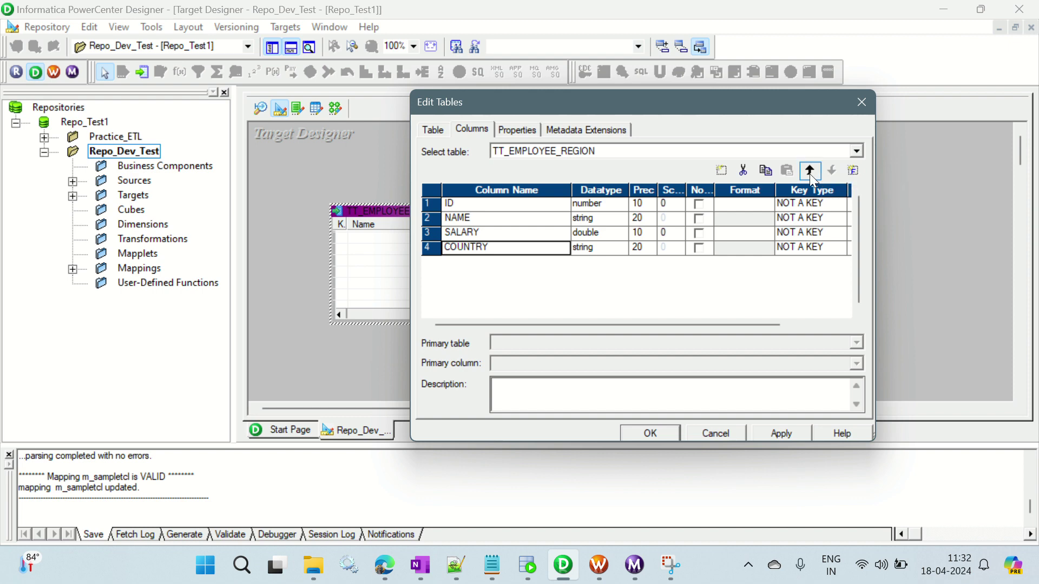
Add the special FileName column to TT_EMPLOYEE_REGION, apply the table edits and save the repository.
click(853, 172)
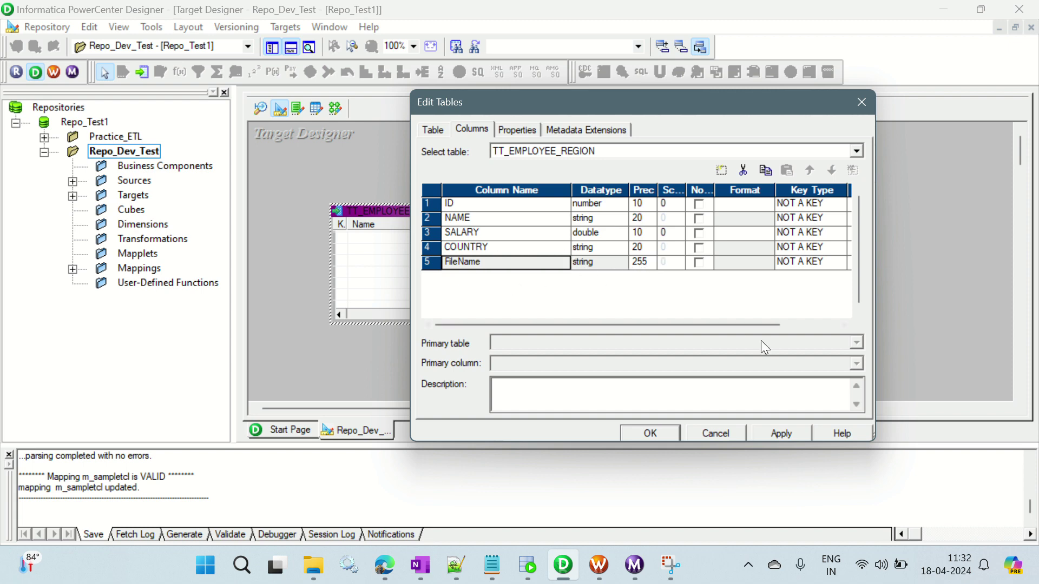
click(787, 427)
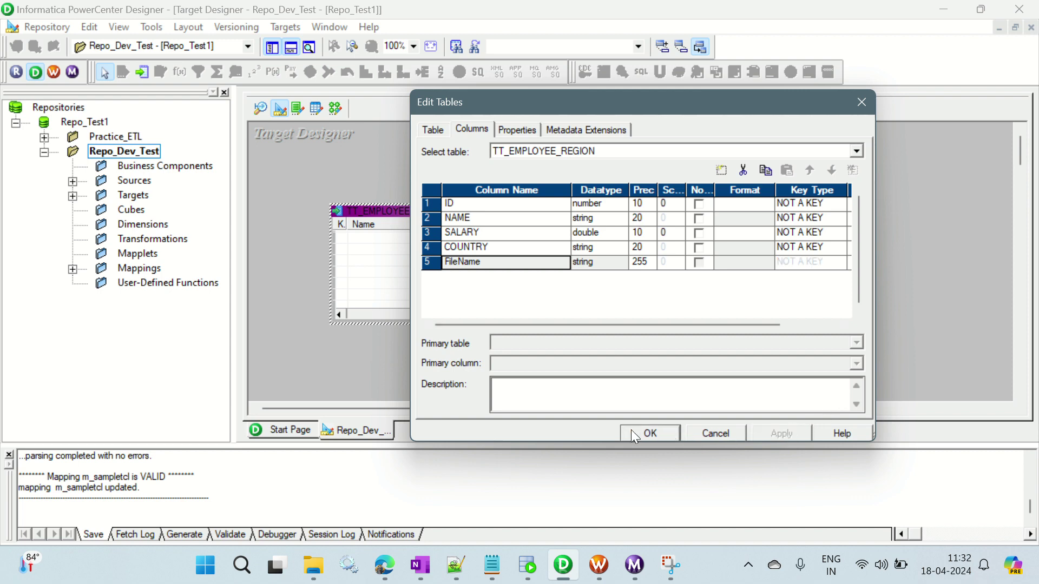
click(631, 429)
key(ctrl+s)
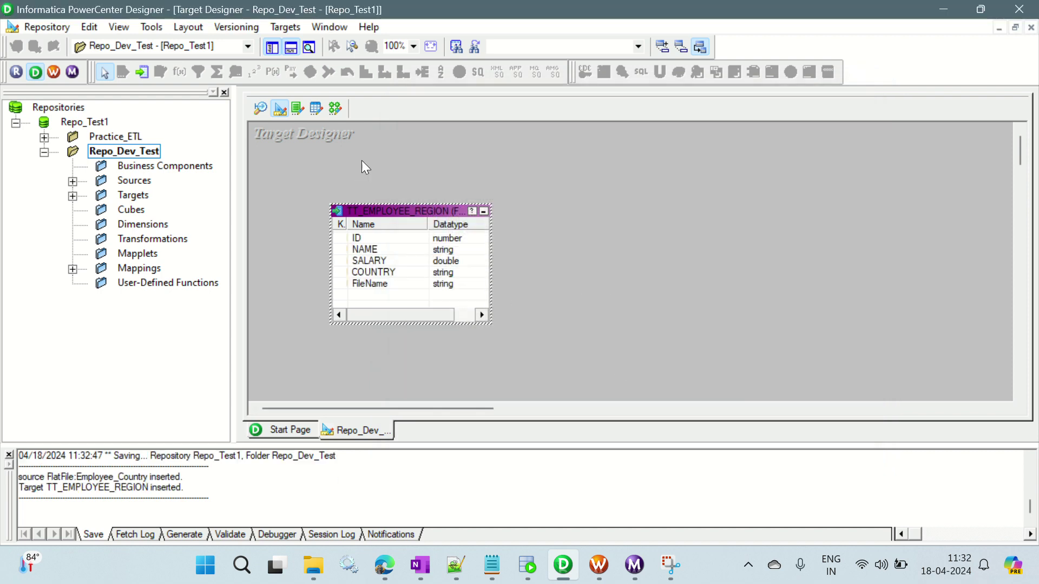
Create a new mapping named m_TCL_Dynamic_File in the Mapping Designer.
click(334, 109)
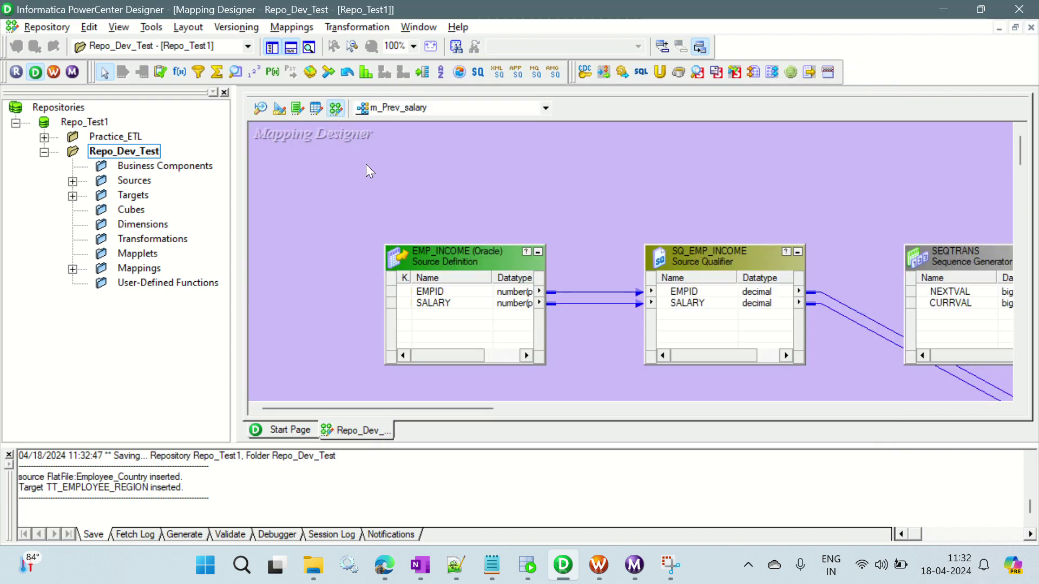
click(292, 27)
click(308, 45)
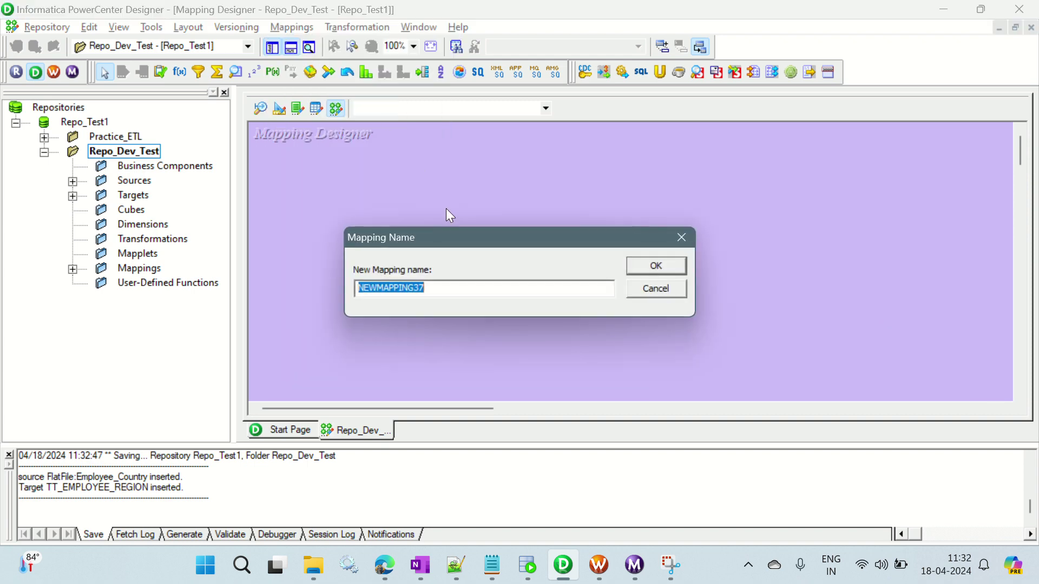
text(m_TCL)
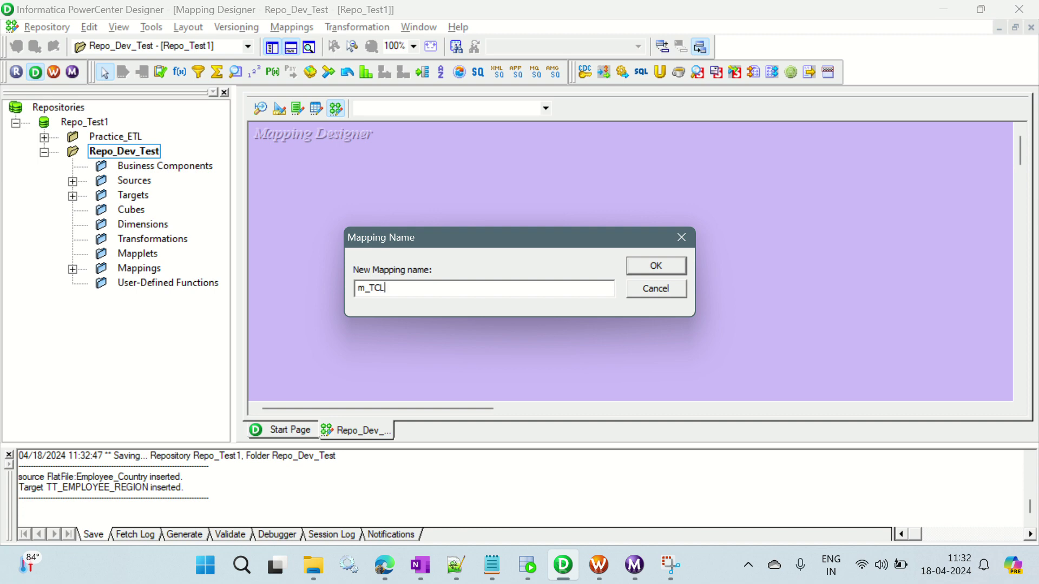
text(_Dynamic_File)
click(383, 288)
click(636, 265)
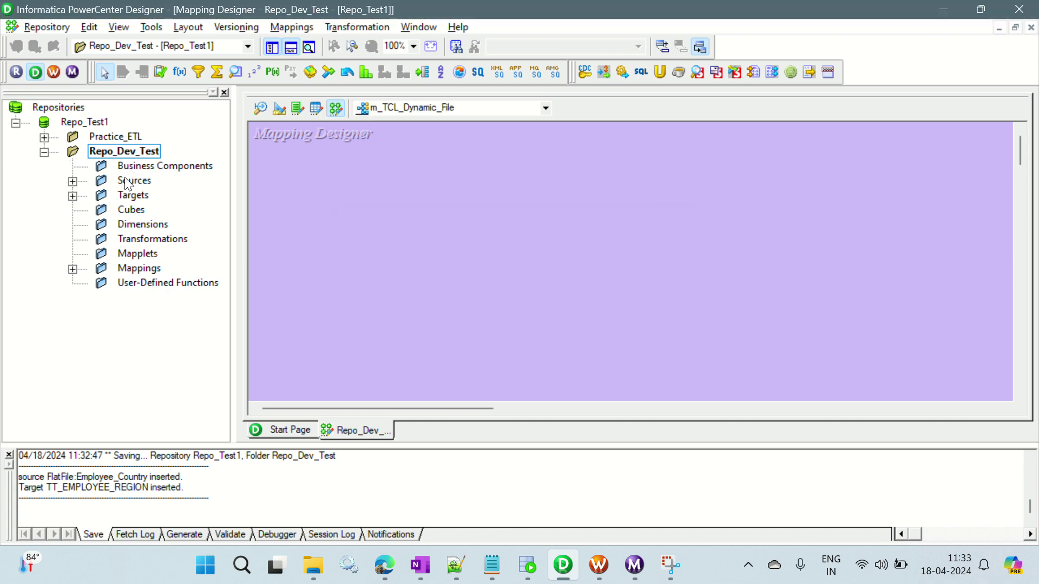
Add the Employee_Country flat file source to the mapping and place its source qualifier beside it.
click(73, 182)
click(101, 196)
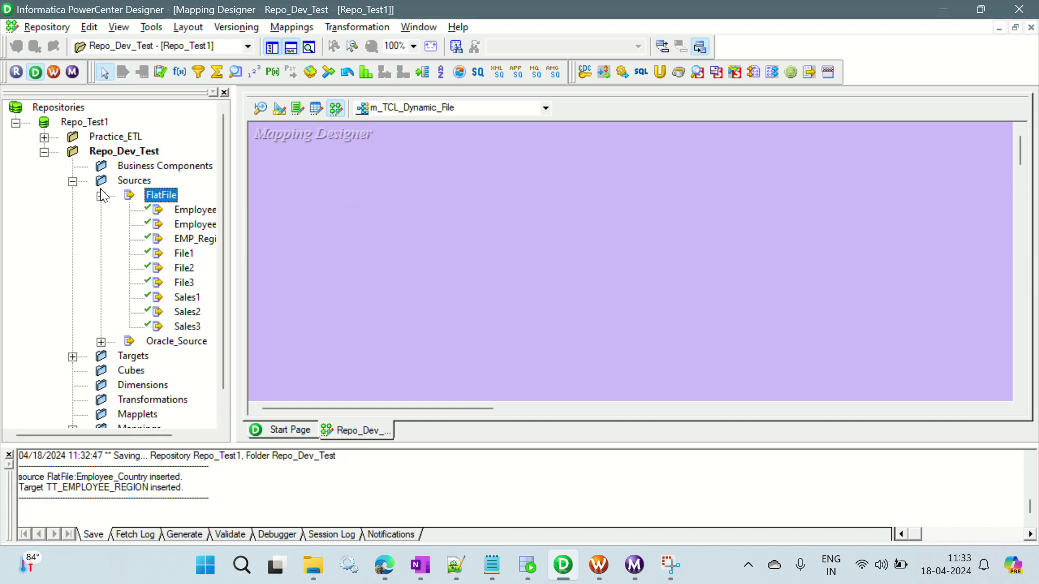
drag(112, 434, 157, 433)
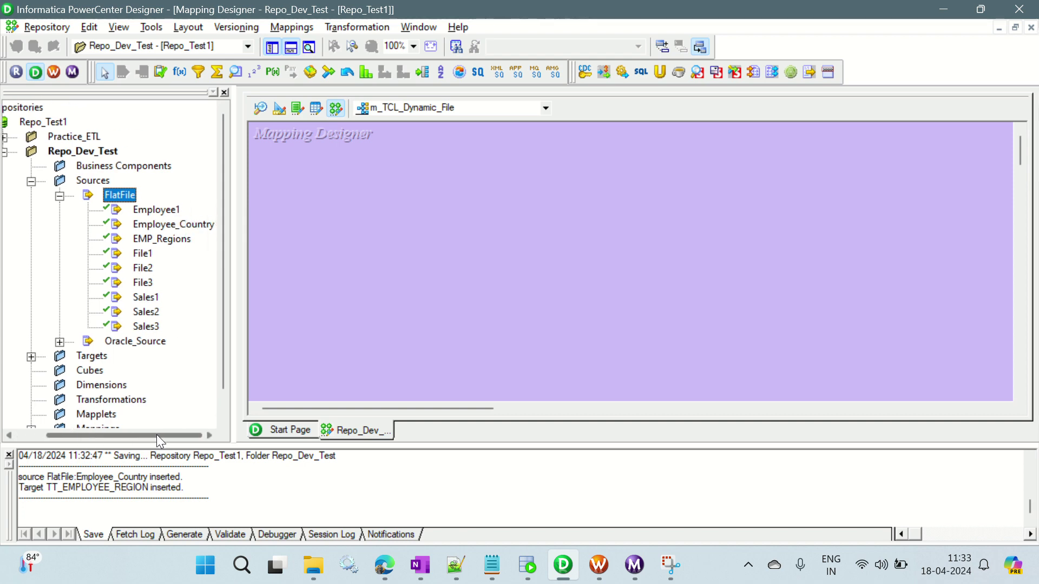
click(158, 224)
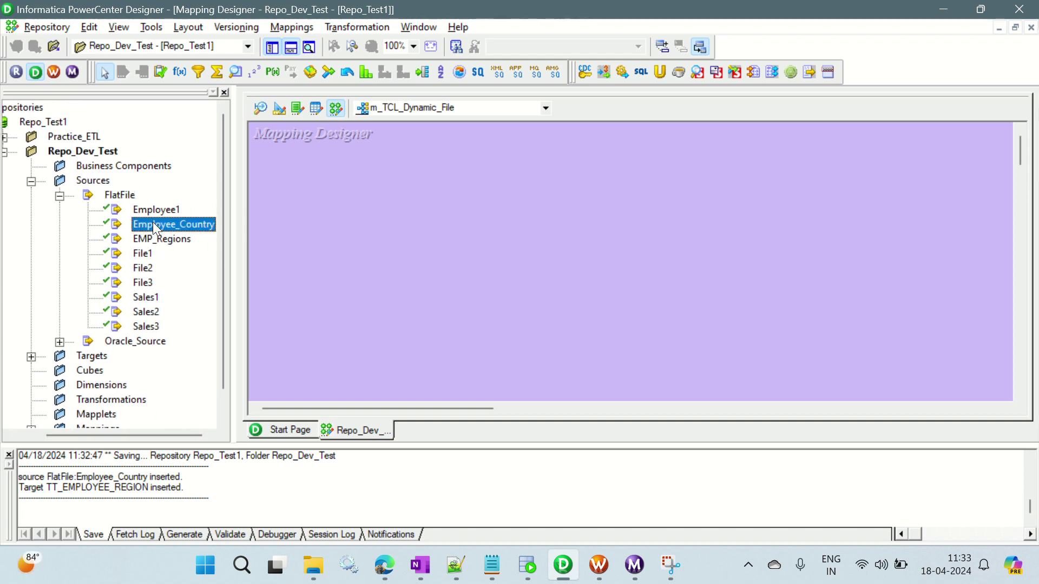
drag(264, 219, 327, 182)
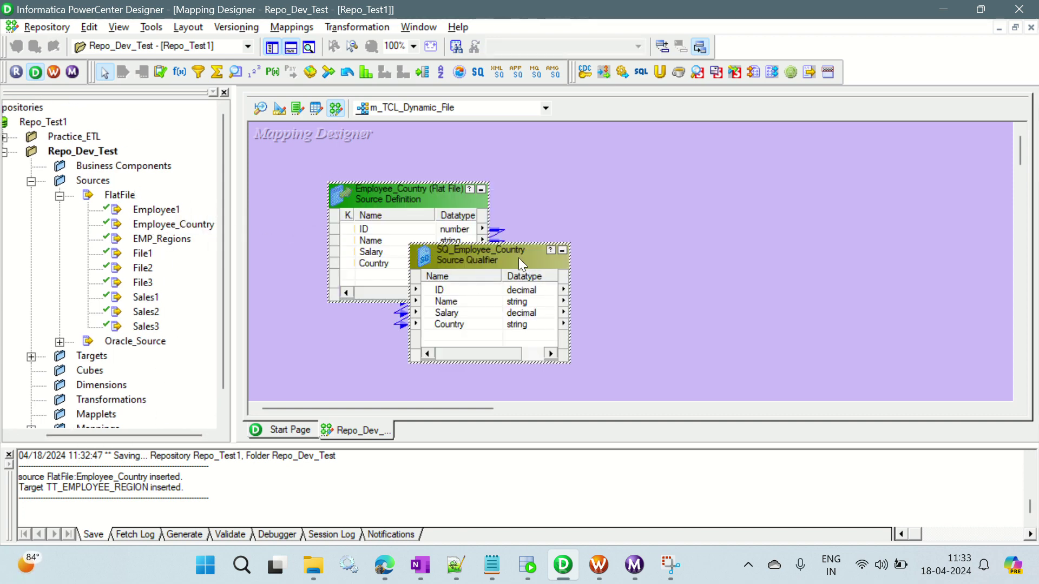
drag(520, 255, 634, 186)
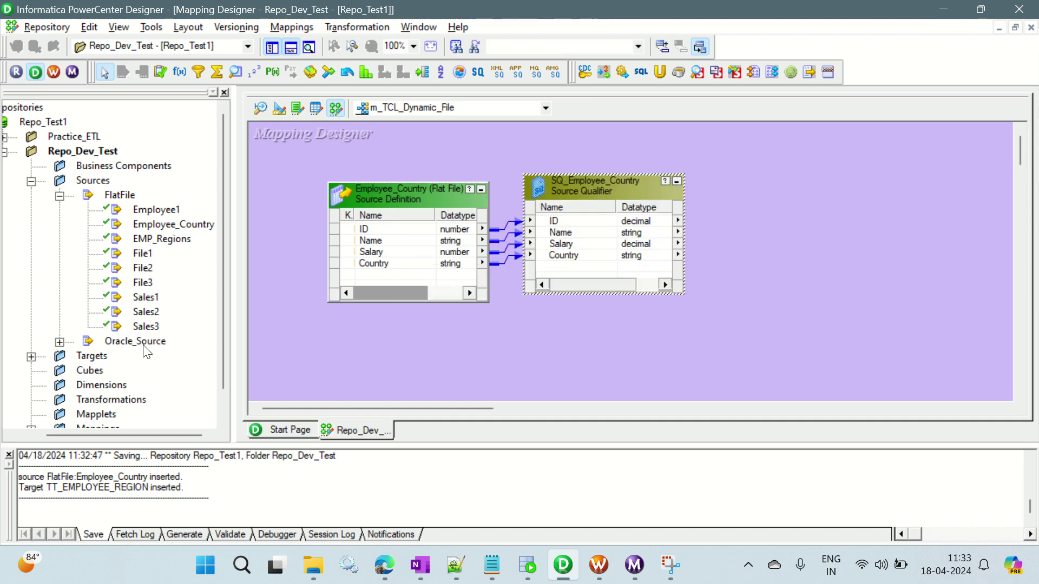
Check the target definition in the Target Designer and add TT_EMPLOYEE_REGION to the mapping beyond the source qualifier.
click(31, 357)
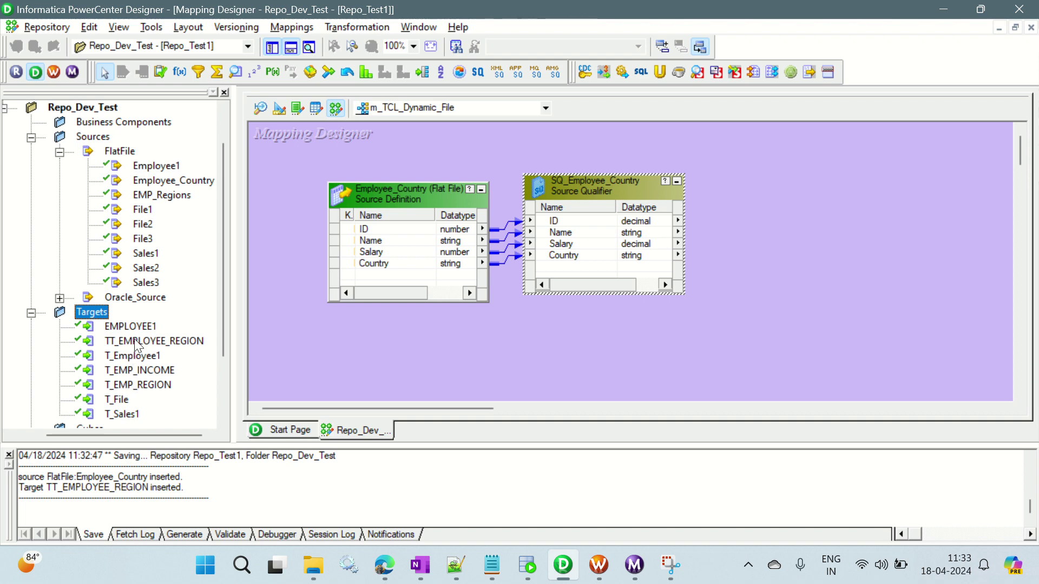
click(280, 108)
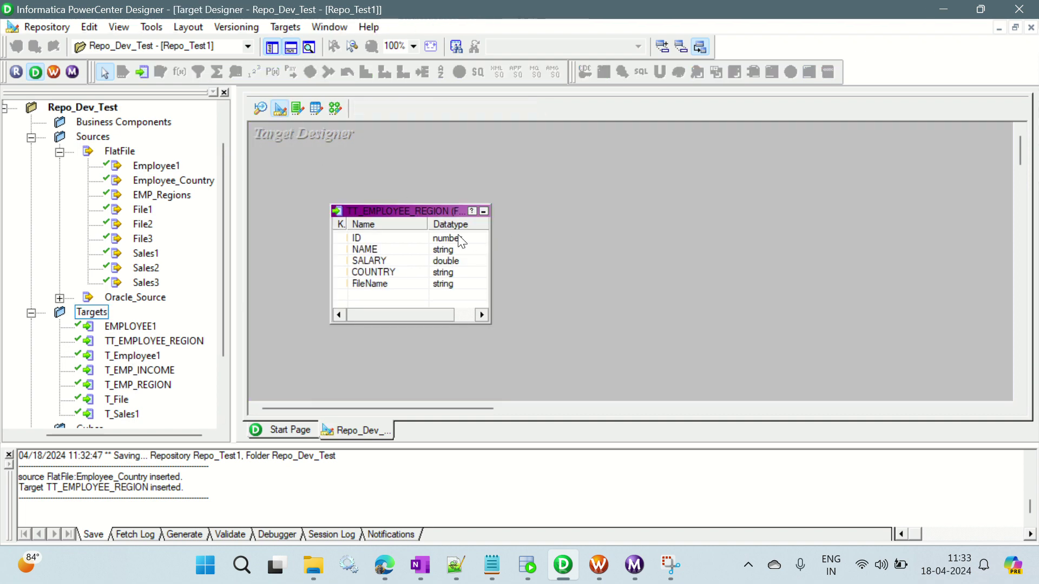
click(336, 108)
click(160, 342)
drag(146, 348, 840, 171)
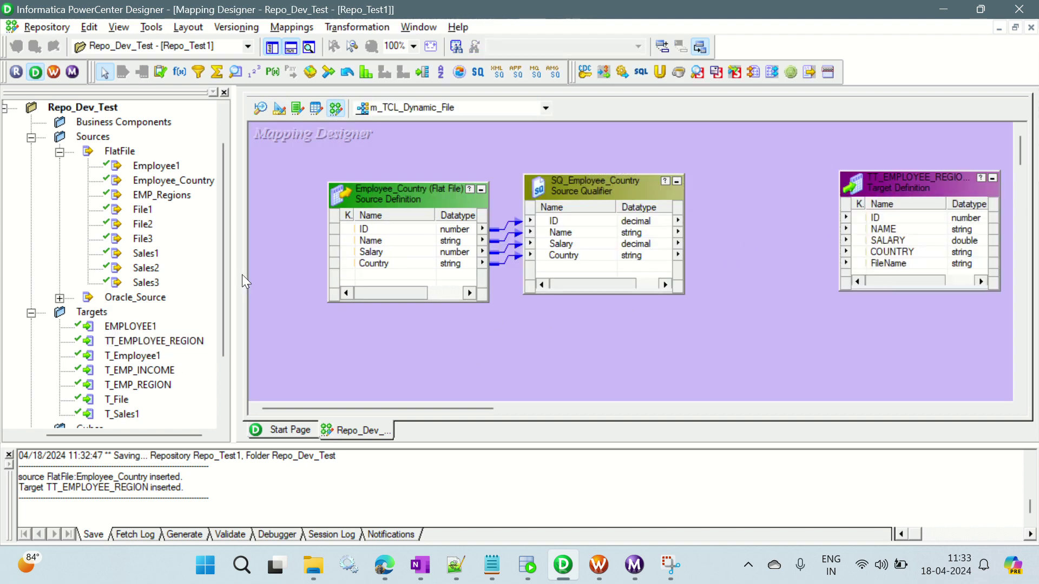
Hide the repository navigator and space out the target and source qualifier, leaving room for transformations between them.
click(272, 48)
drag(296, 407, 337, 414)
drag(560, 219, 871, 189)
drag(251, 195, 268, 204)
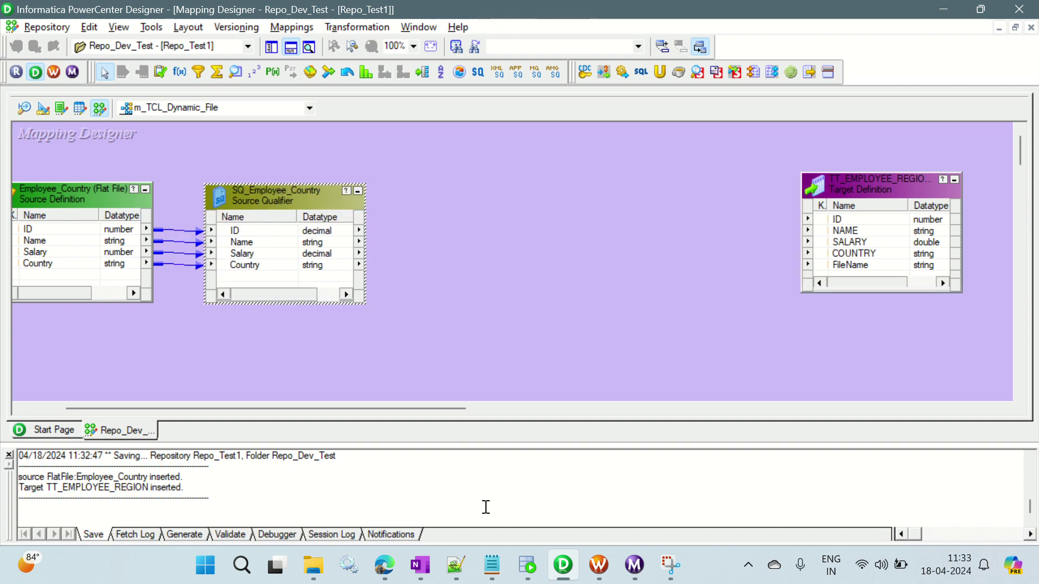
Switch to the AutoDraw page in the browser to review the country-splitting diagram.
mouse_move(384, 565)
click(445, 494)
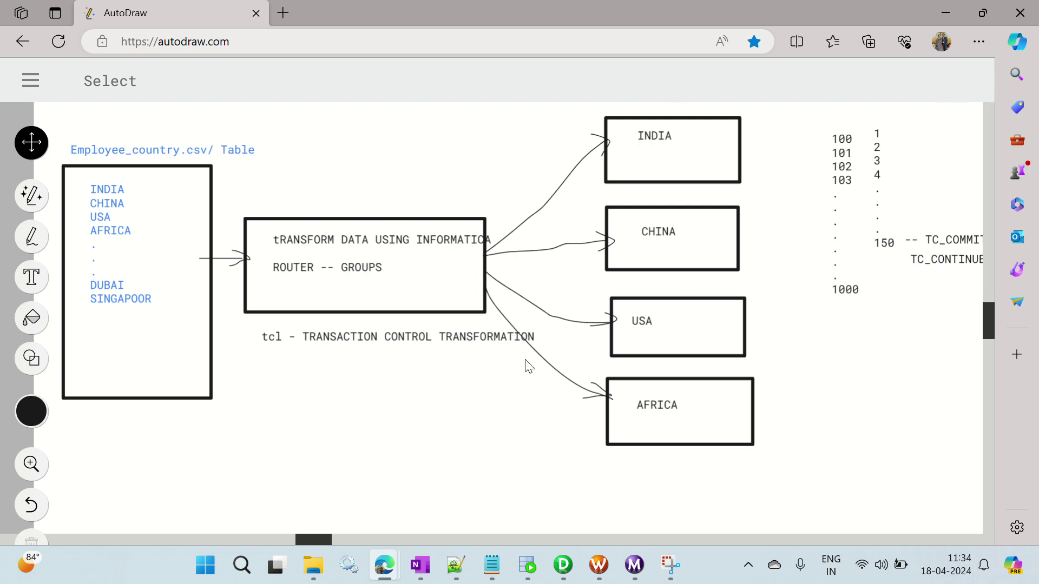
Switch back to PowerCenter Designer, add a Sorter transformation after the source qualifier, and link all four source qualifier ports into it.
key(alt+Tab)
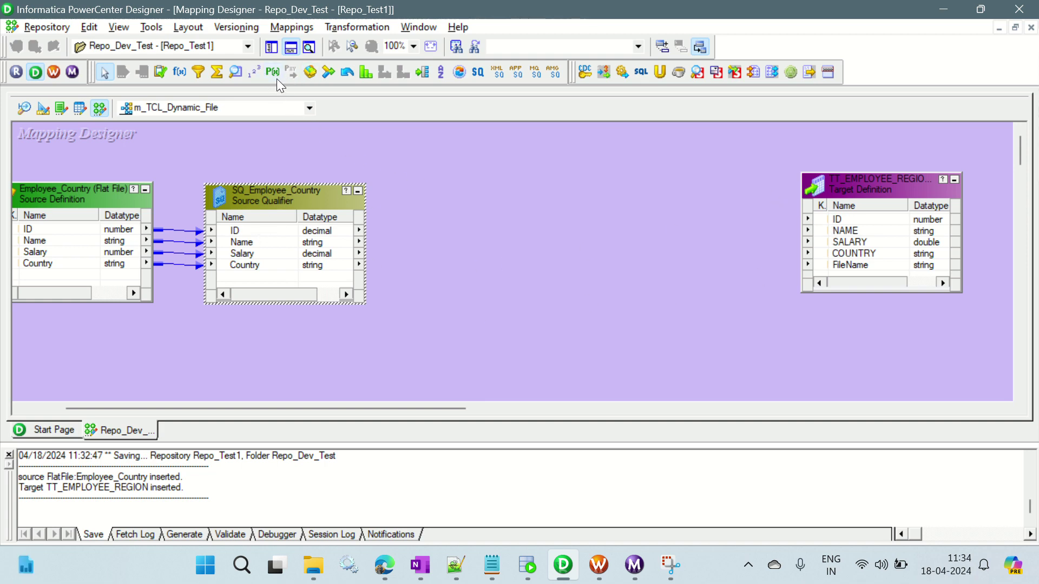
click(442, 74)
drag(426, 165, 578, 323)
click(249, 231)
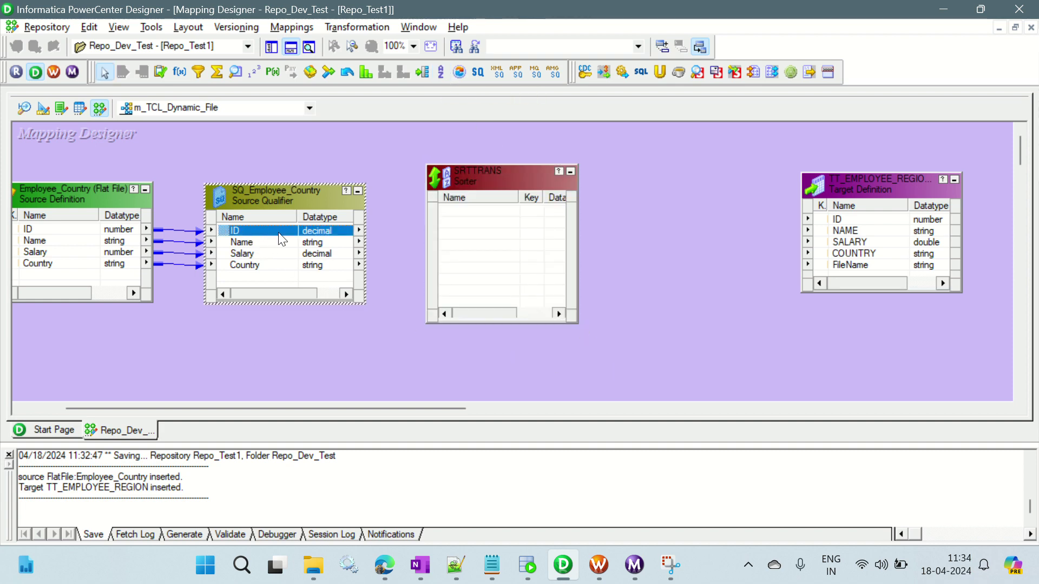
right_click(282, 232)
click(314, 239)
drag(262, 238, 936, 515)
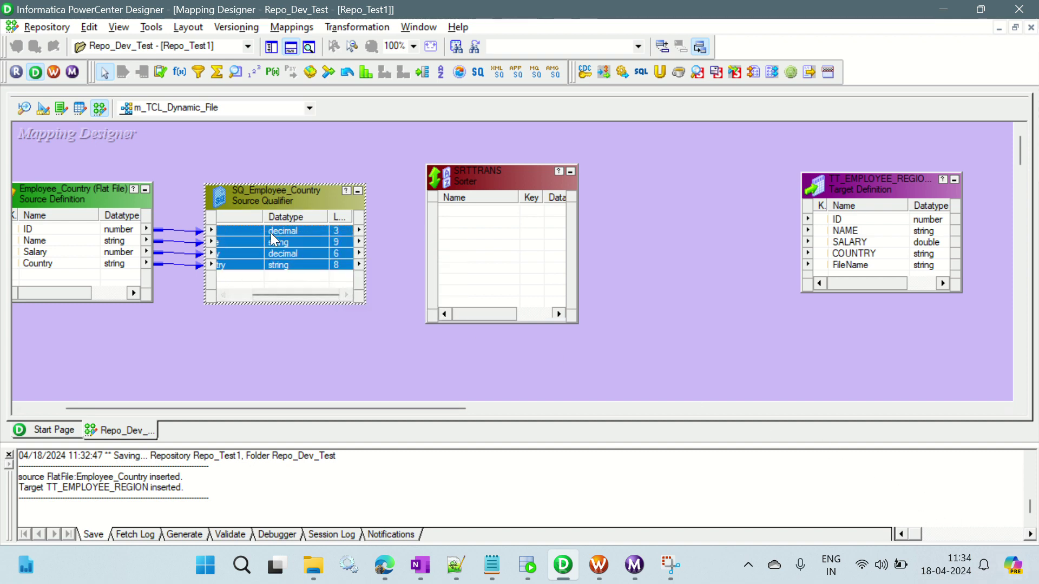
drag(329, 230, 469, 208)
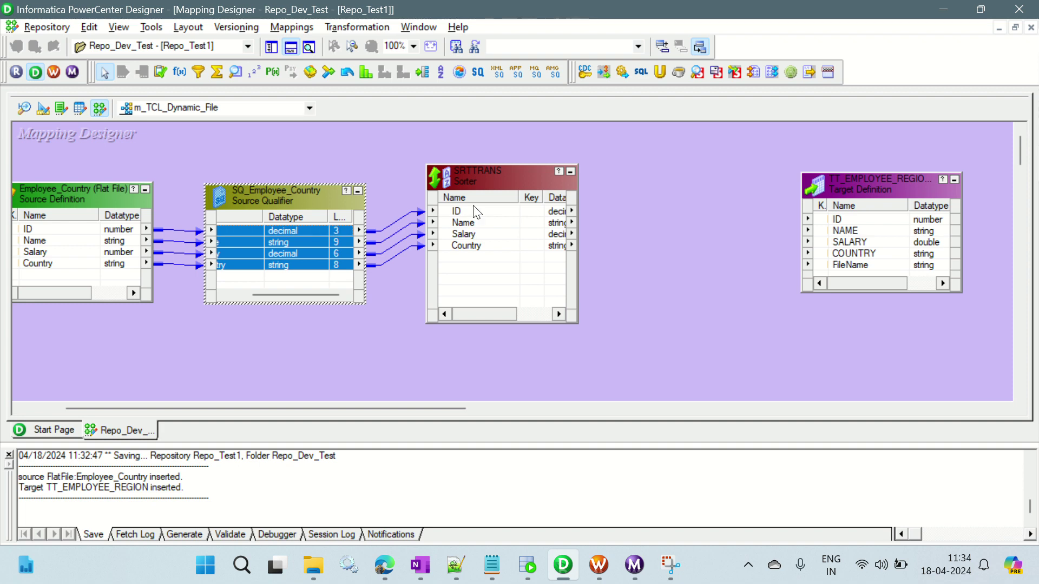
Make Country the Sorter's key port with Ascending direction and apply the change.
click(482, 172)
double_click(482, 172)
click(497, 129)
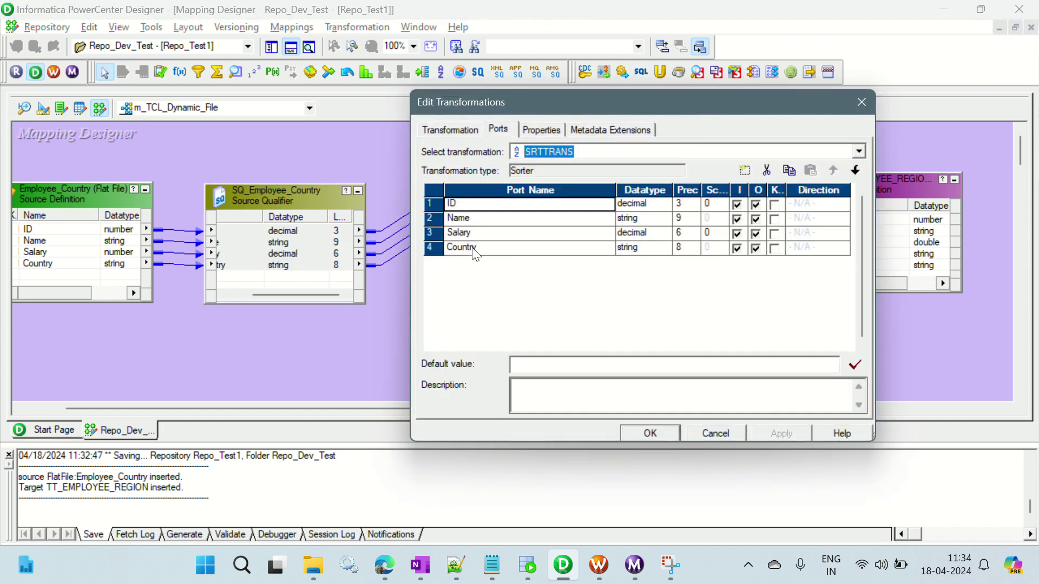
click(775, 249)
click(775, 249)
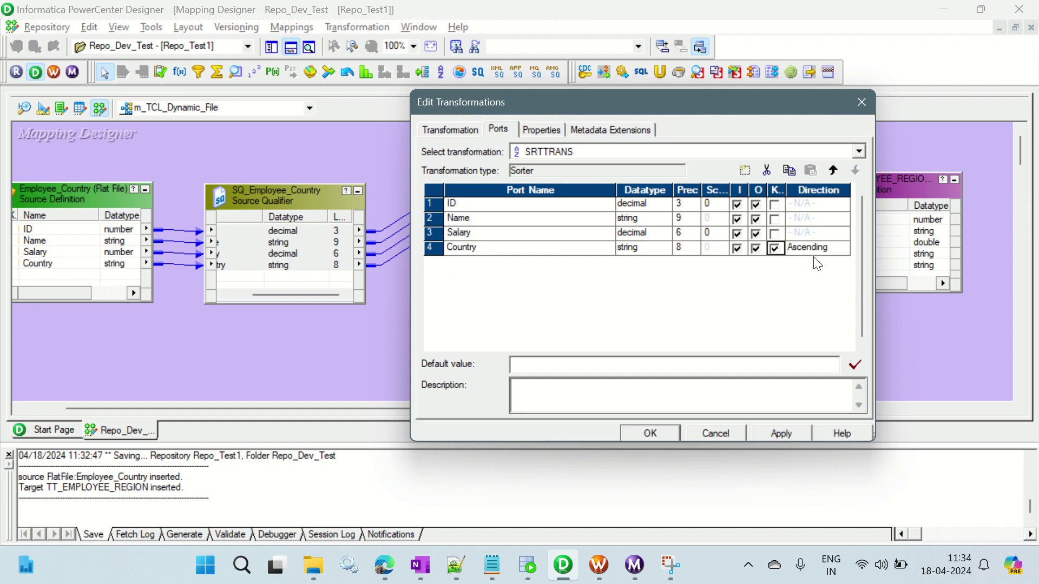
click(843, 248)
click(842, 274)
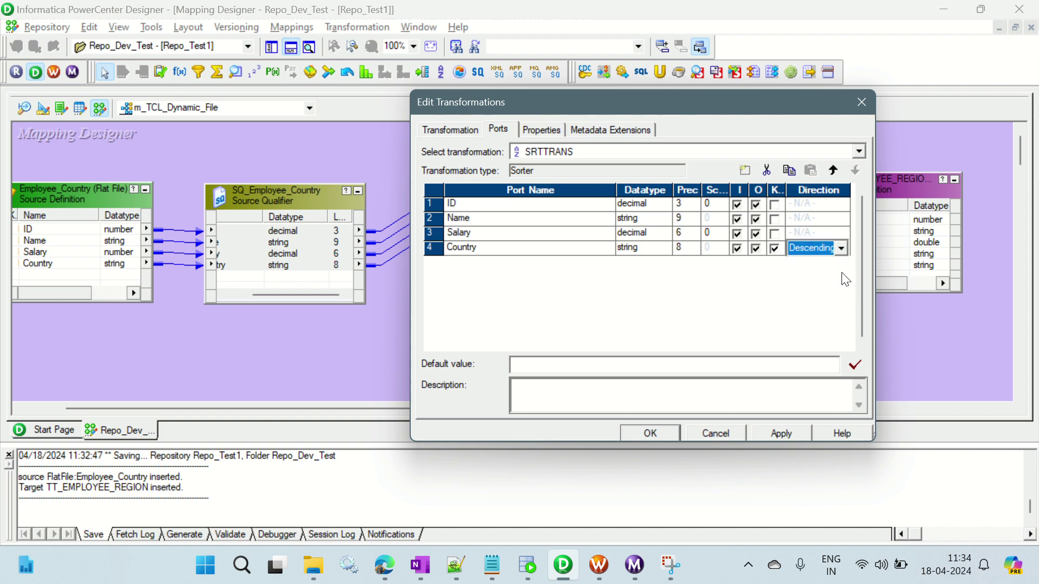
click(841, 248)
click(812, 263)
click(774, 435)
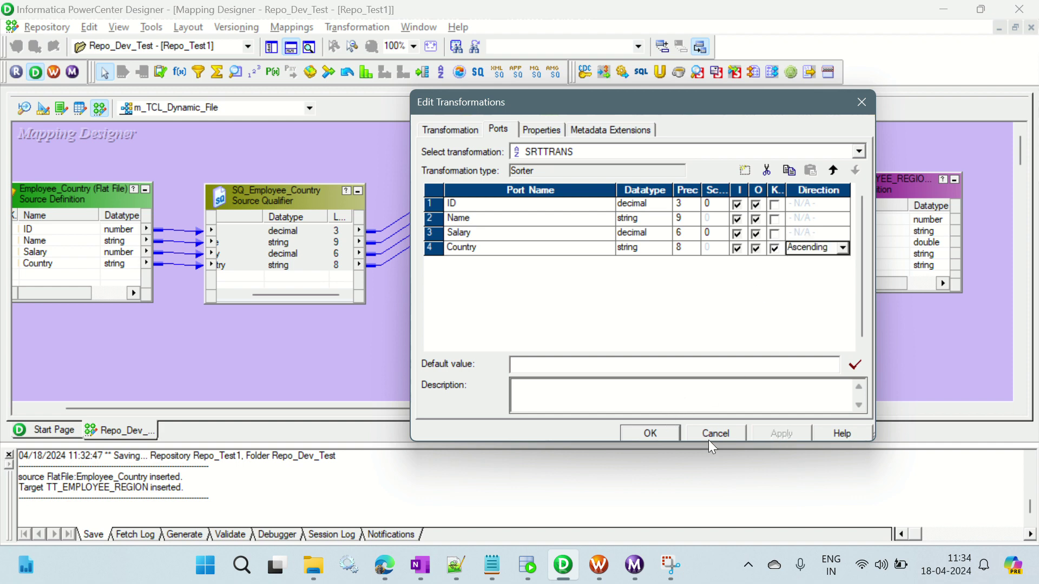
click(649, 433)
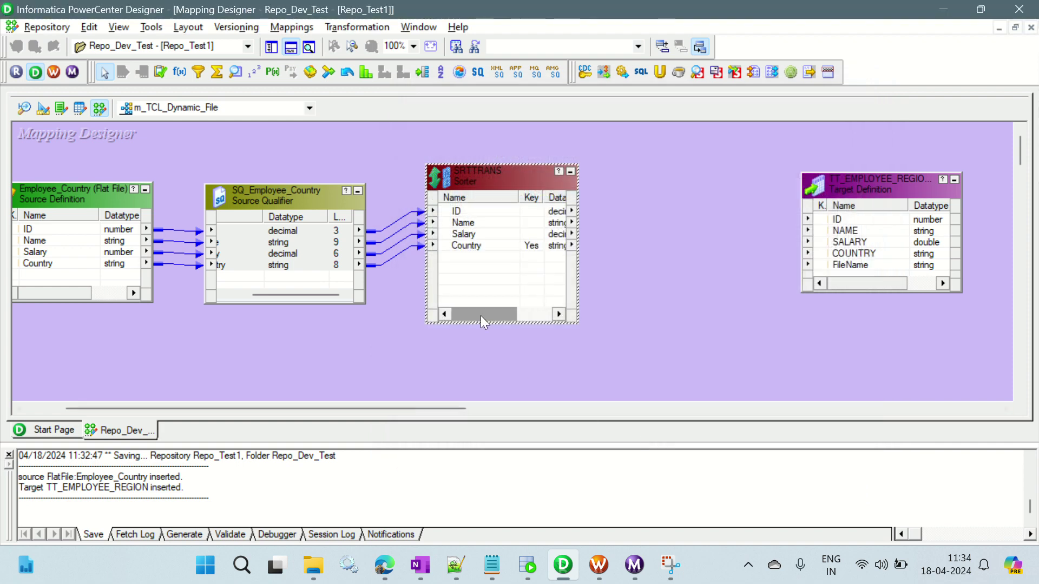
Add an Expression transformation between the Sorter and the target, and link all four Sorter ports into it.
click(618, 210)
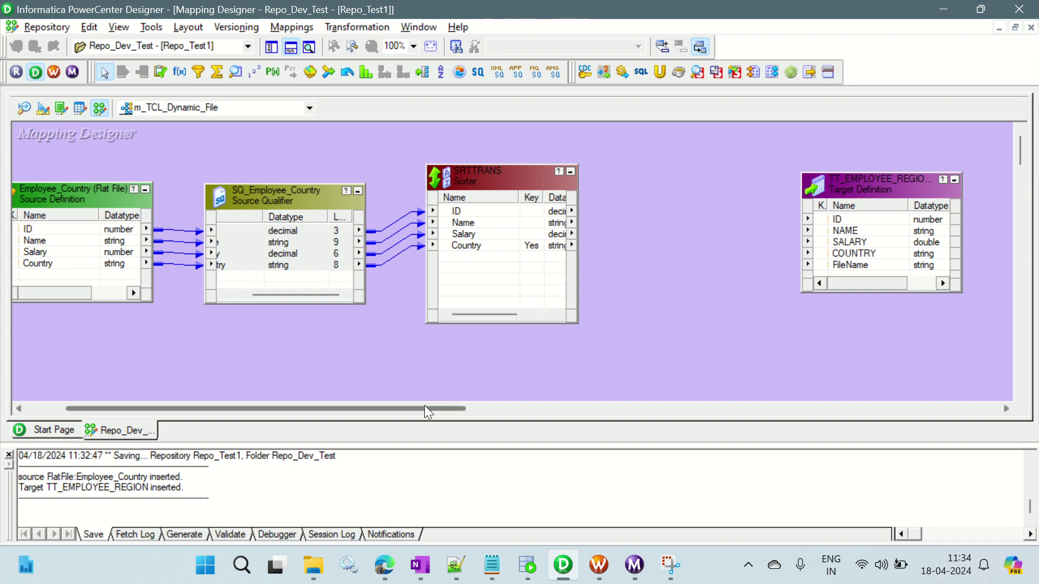
drag(427, 409, 517, 411)
drag(649, 198, 803, 183)
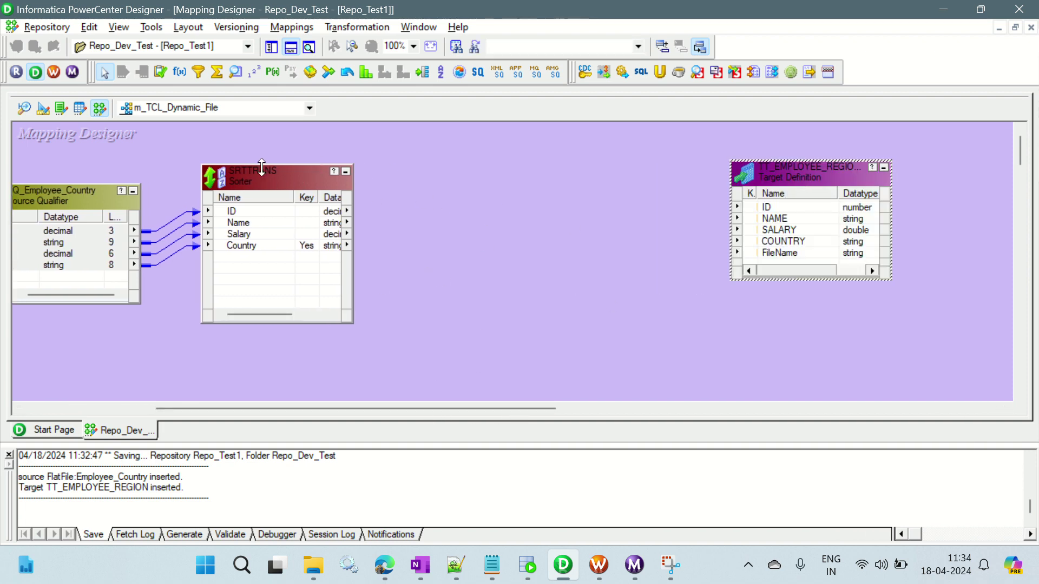
click(180, 70)
drag(414, 161, 598, 324)
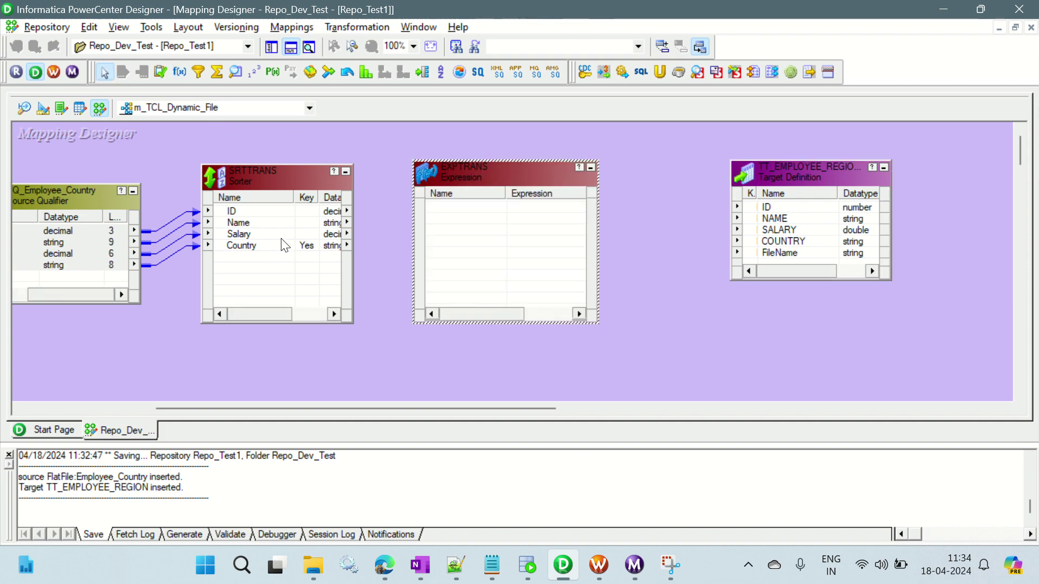
right_click(258, 213)
click(276, 221)
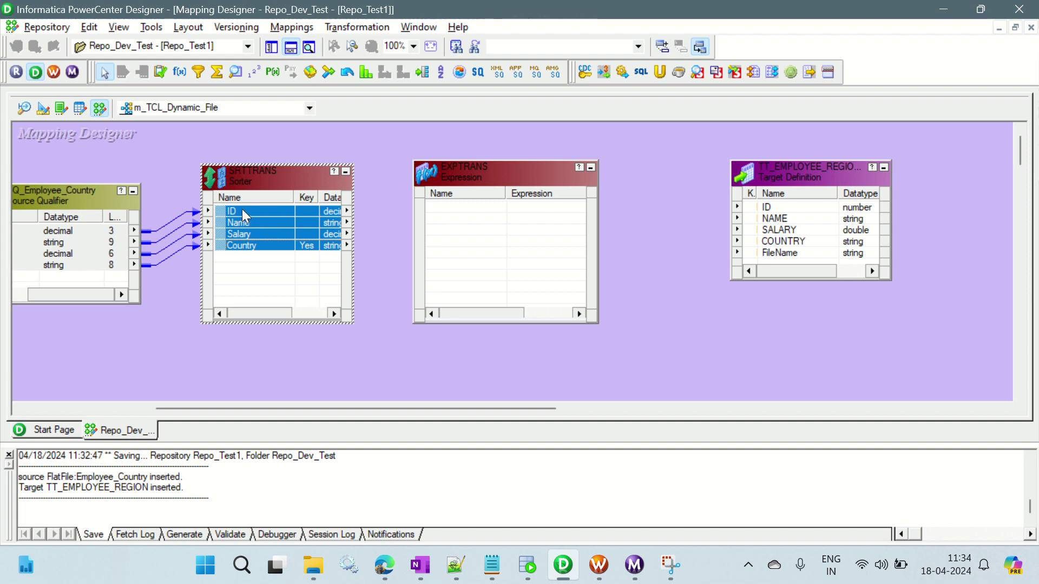
drag(239, 209, 446, 205)
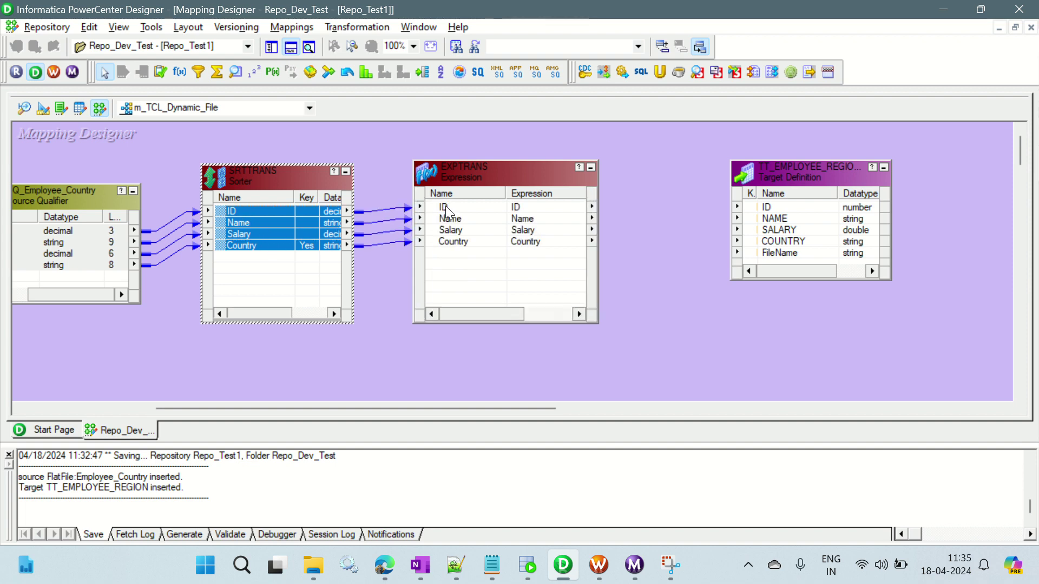
Add a port named v_prev_country below Country in the Expression transformation.
double_click(505, 177)
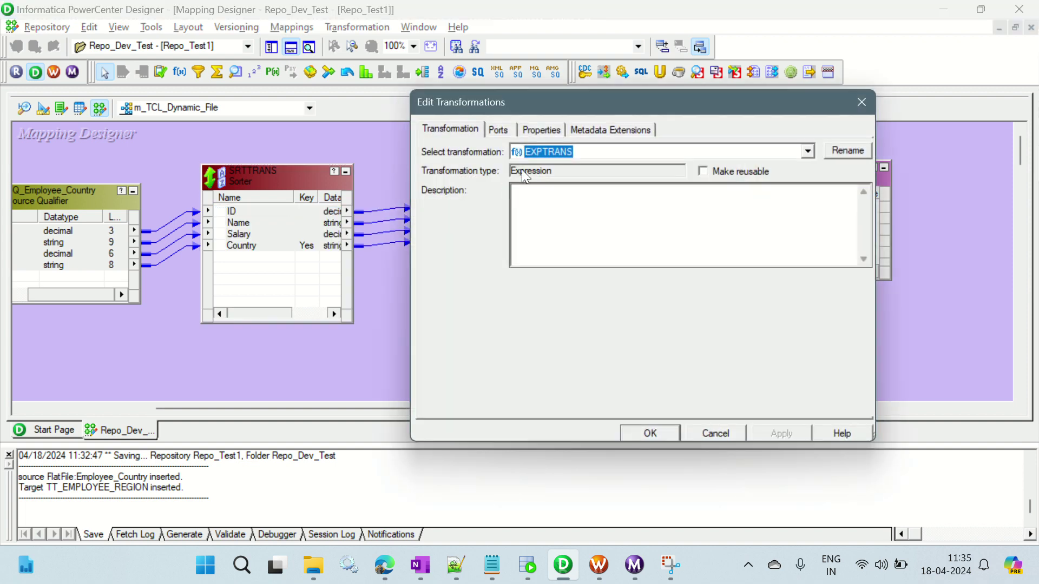
click(497, 128)
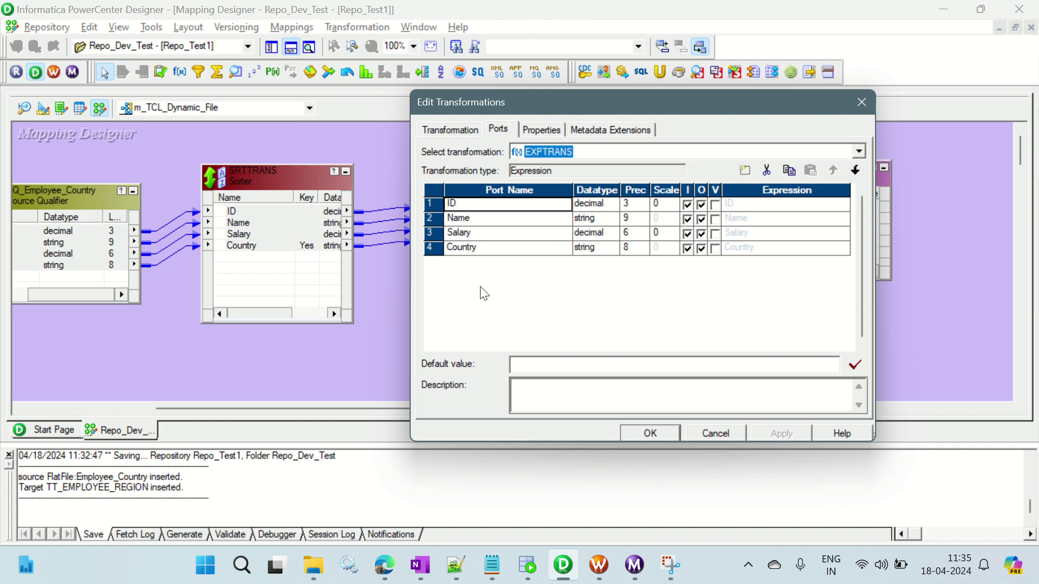
click(500, 249)
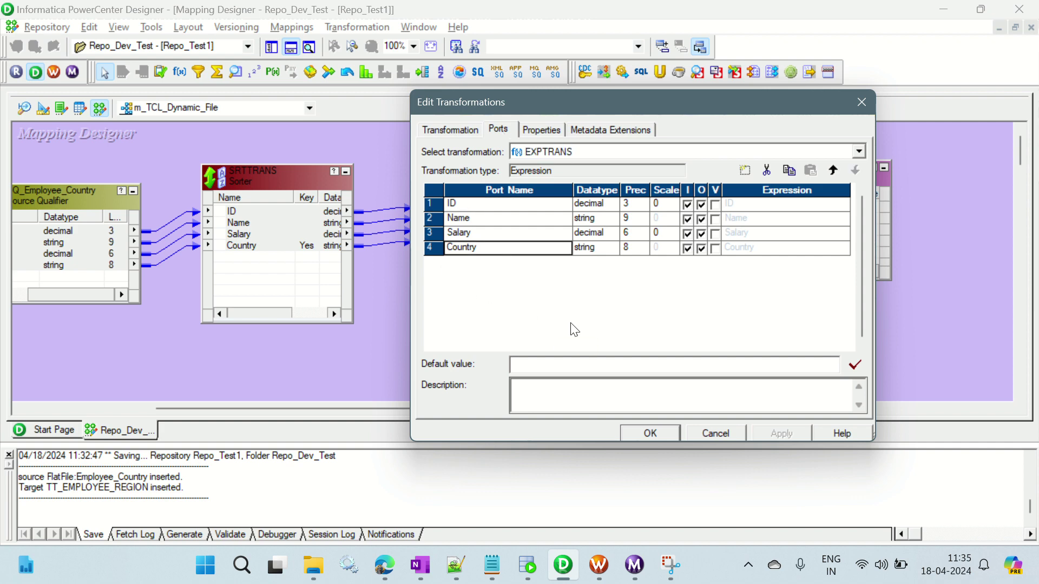
click(745, 172)
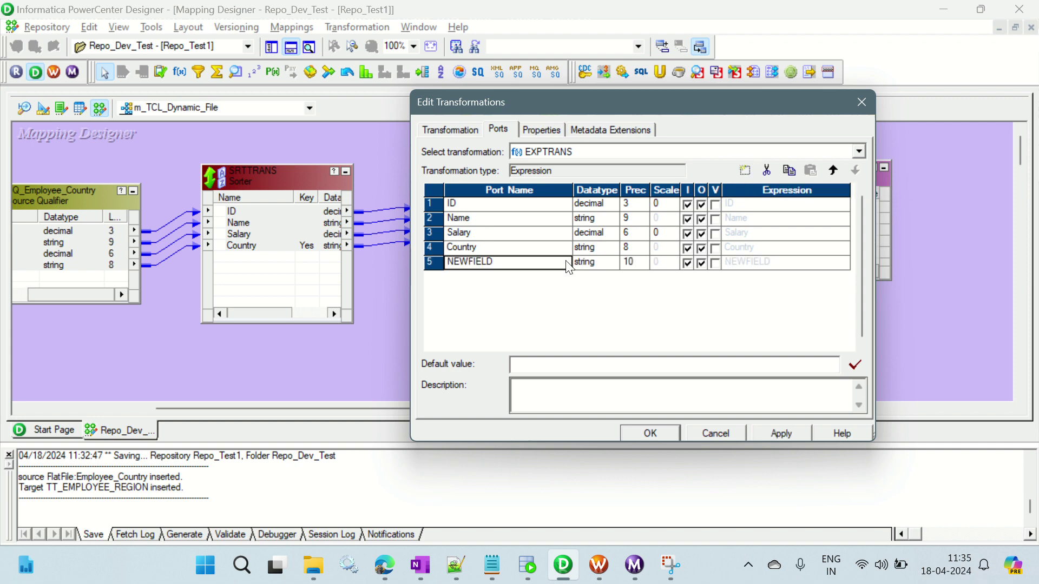
drag(494, 264, 436, 263)
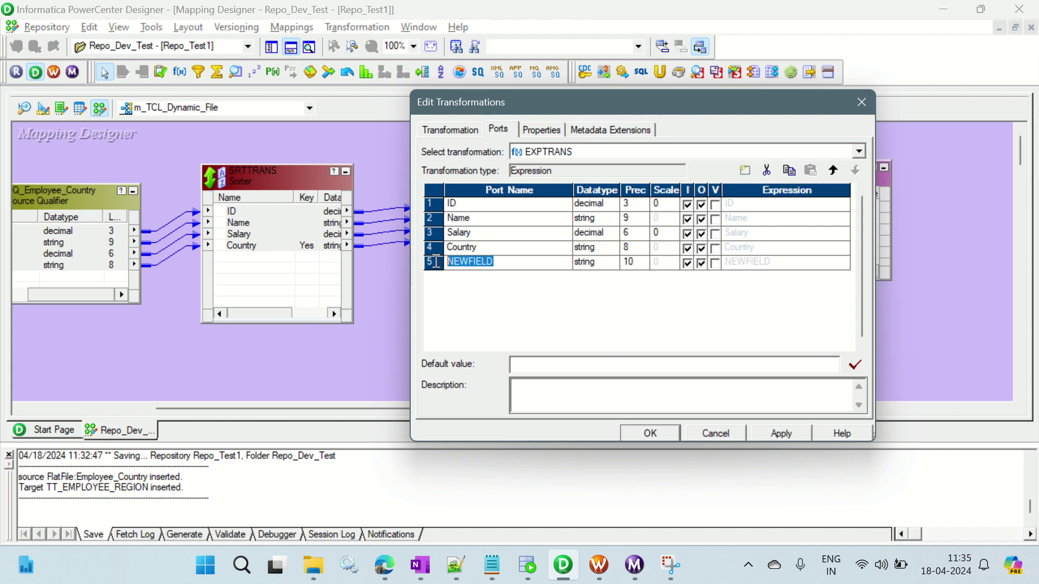
text(v_change_flag)
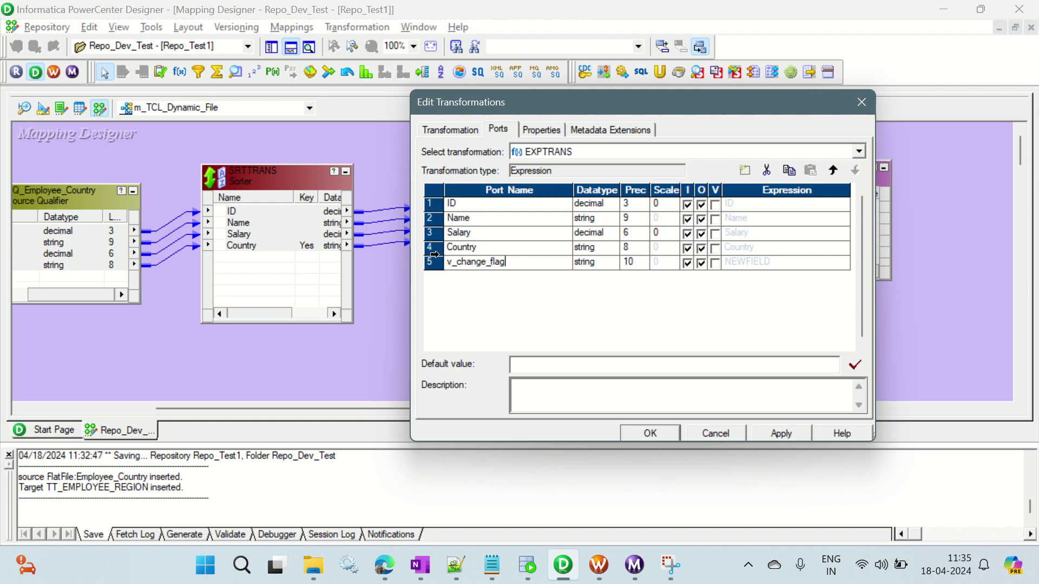
key(BackSpace)
key(BackSpace)
key(BackSpace)
key(BackSpace)
key(BackSpace)
key(BackSpace)
key(BackSpace)
key(BackSpace)
key(BackSpace)
key(BackSpace)
Make v_prev_country an output-only port and set its expression to Country.
click(702, 264)
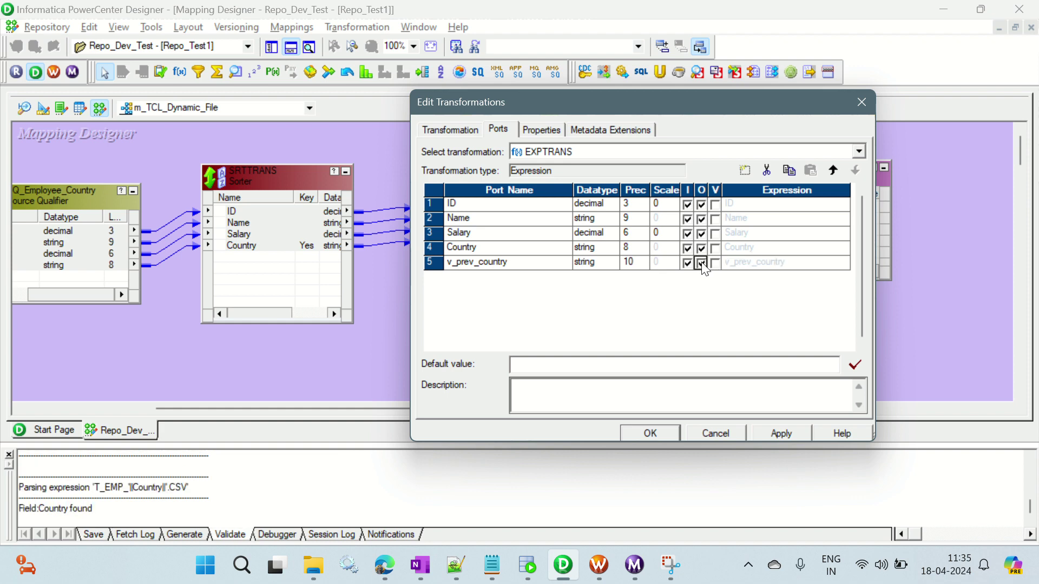
click(687, 264)
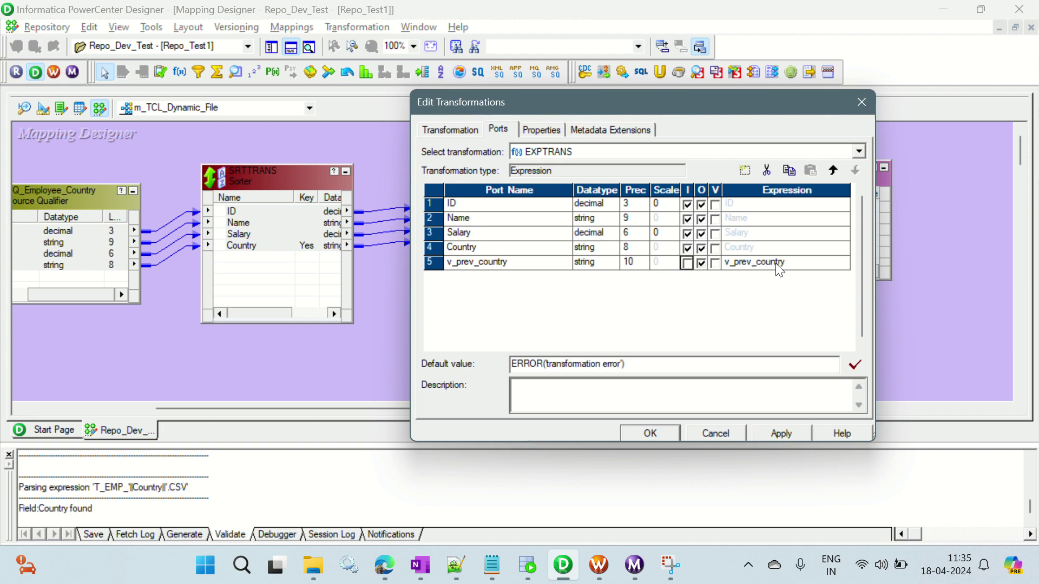
click(789, 263)
drag(791, 263, 724, 264)
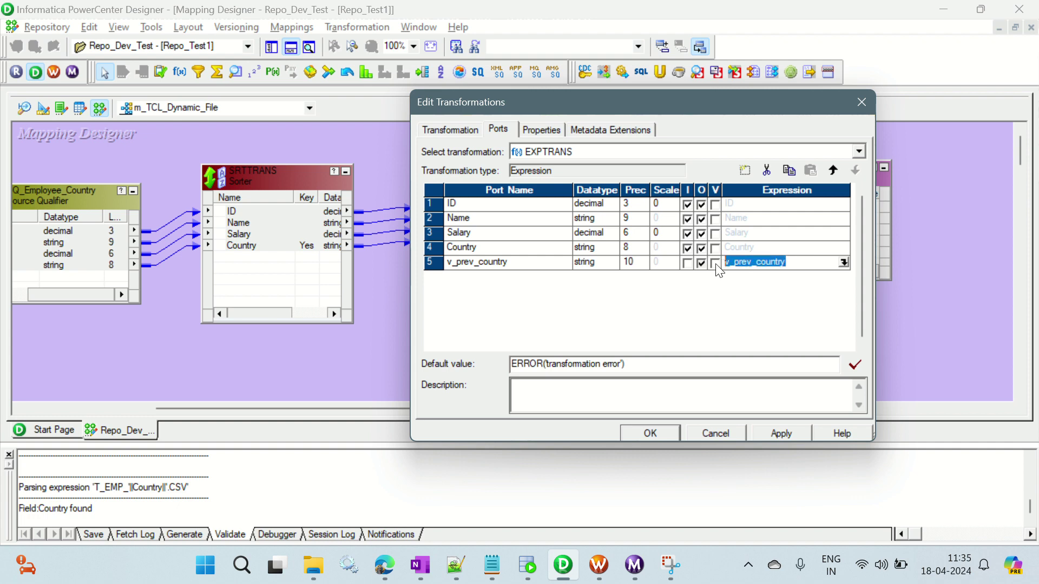
text(C)
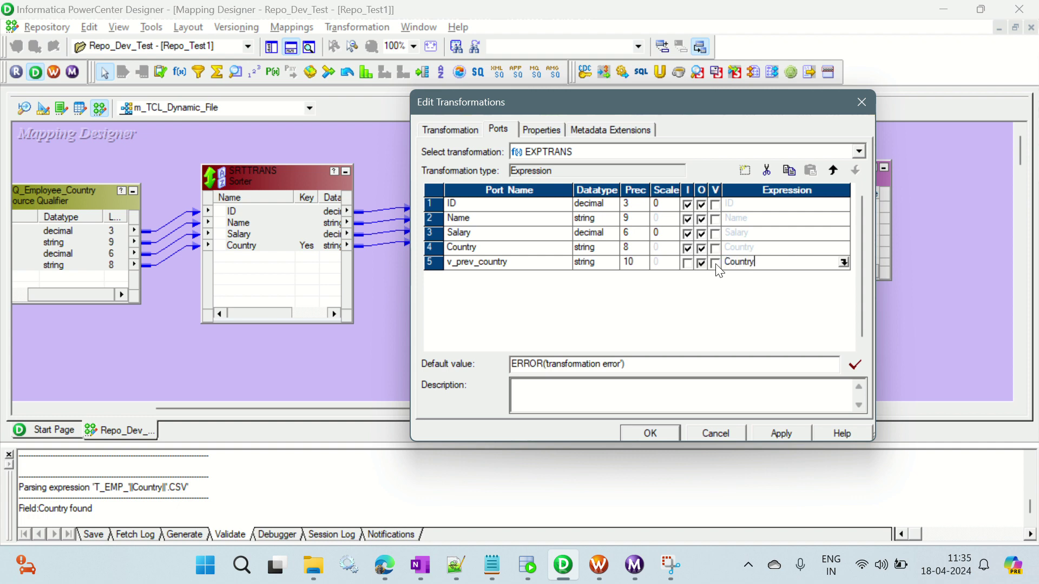
text(ountry)
Add a port named v_change_flag below v_prev_country and make it a variable port.
click(490, 262)
click(745, 171)
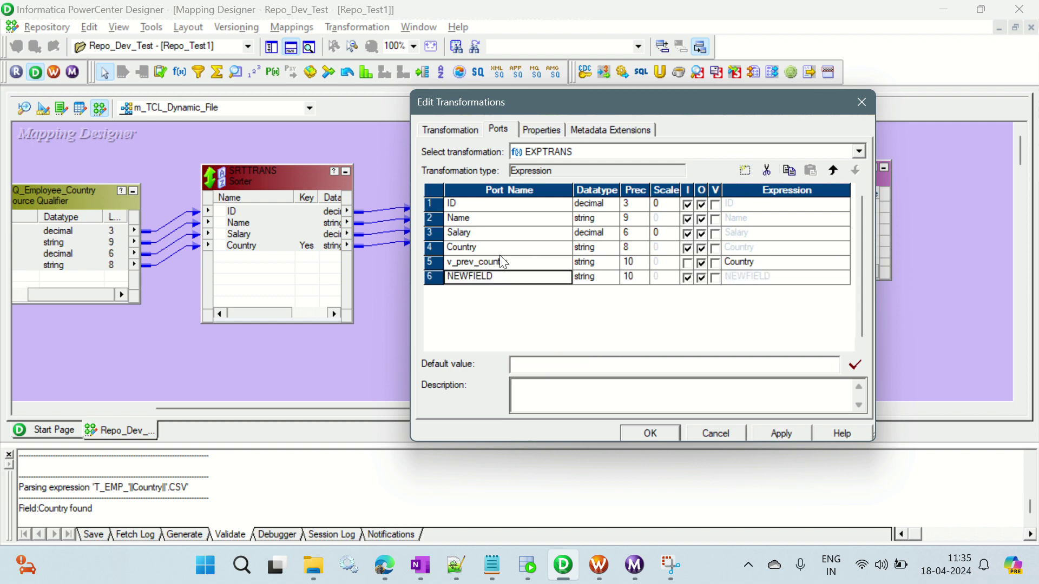
drag(499, 277, 443, 276)
text(v_change_flag)
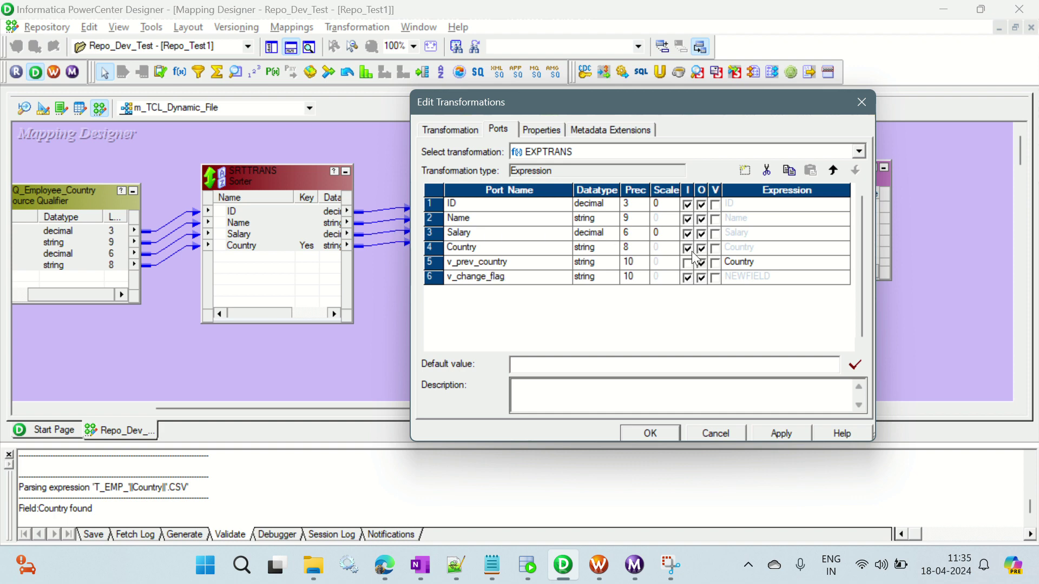
click(715, 278)
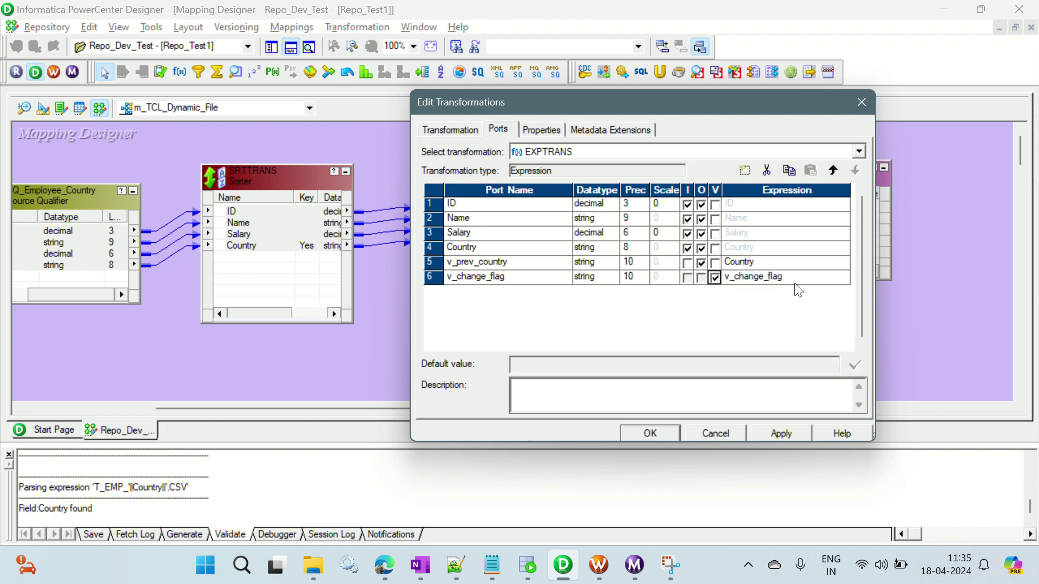
click(844, 279)
click(844, 278)
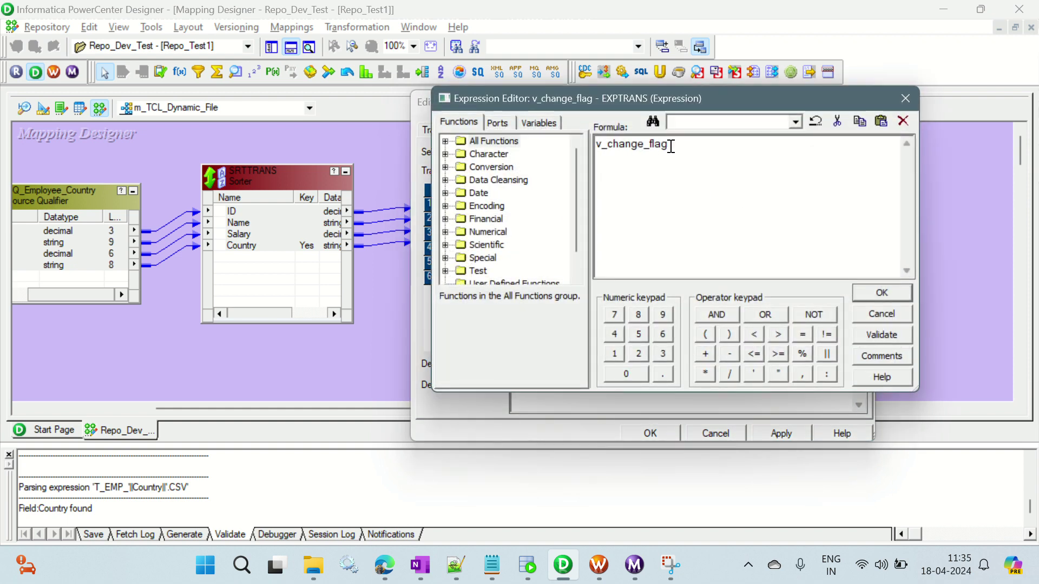
drag(668, 146, 593, 147)
key(Delete)
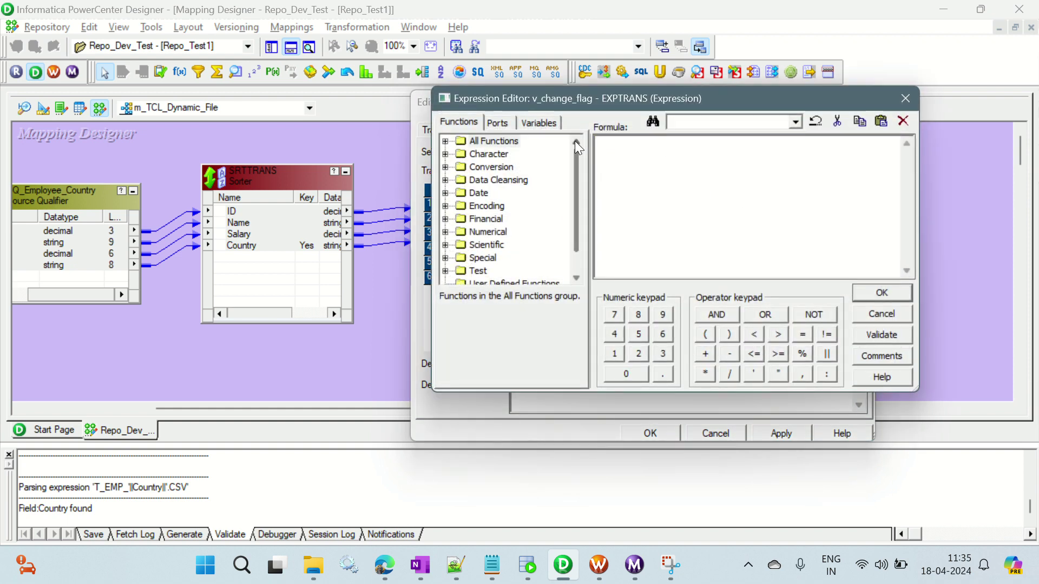
click(498, 122)
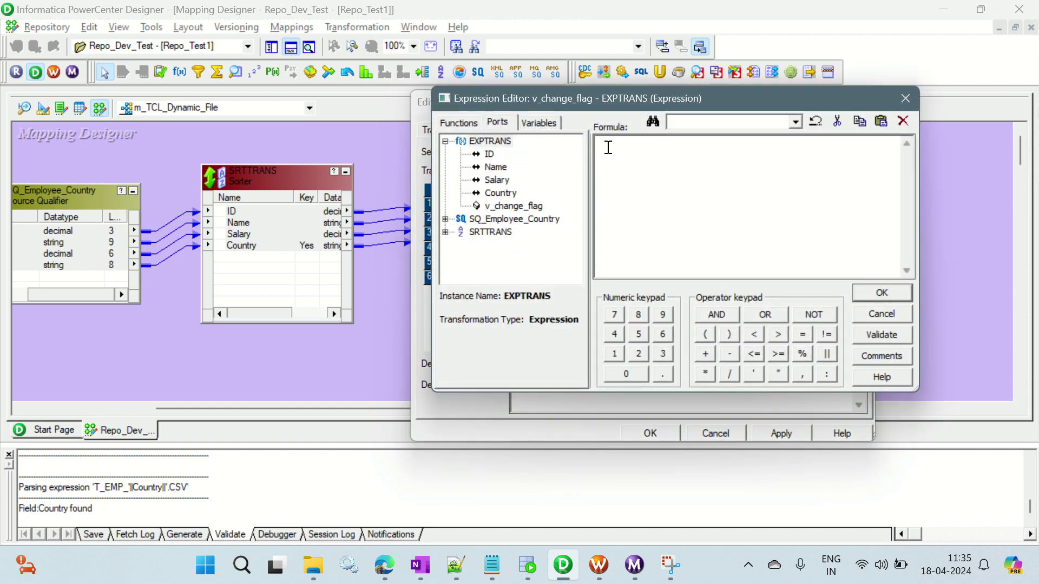
text(IIF()
click(500, 193)
double_click(500, 193)
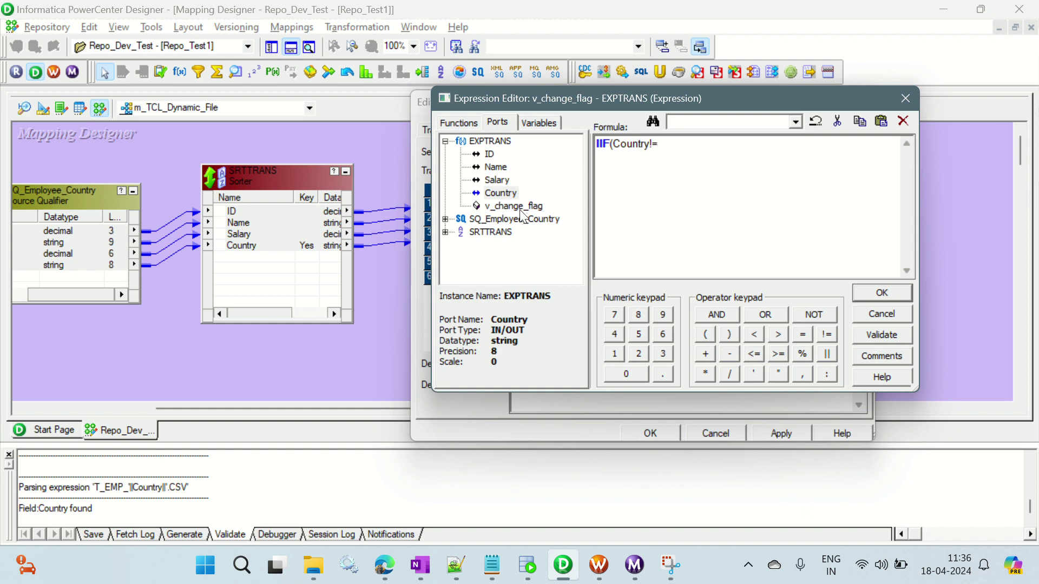
click(882, 319)
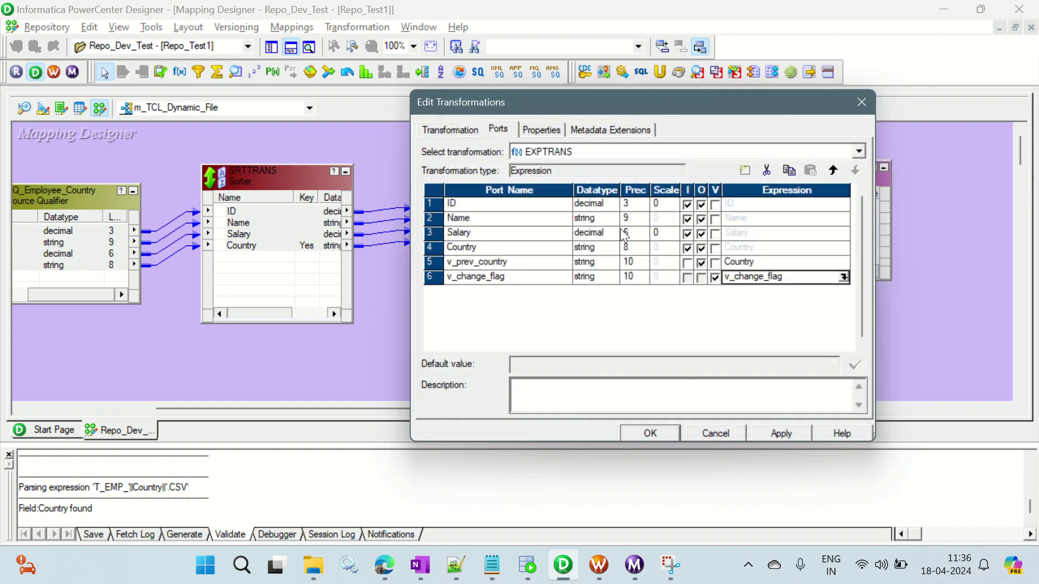
Insert an output-only port named o_prev_country between v_prev_country and v_change_flag.
click(479, 277)
click(478, 262)
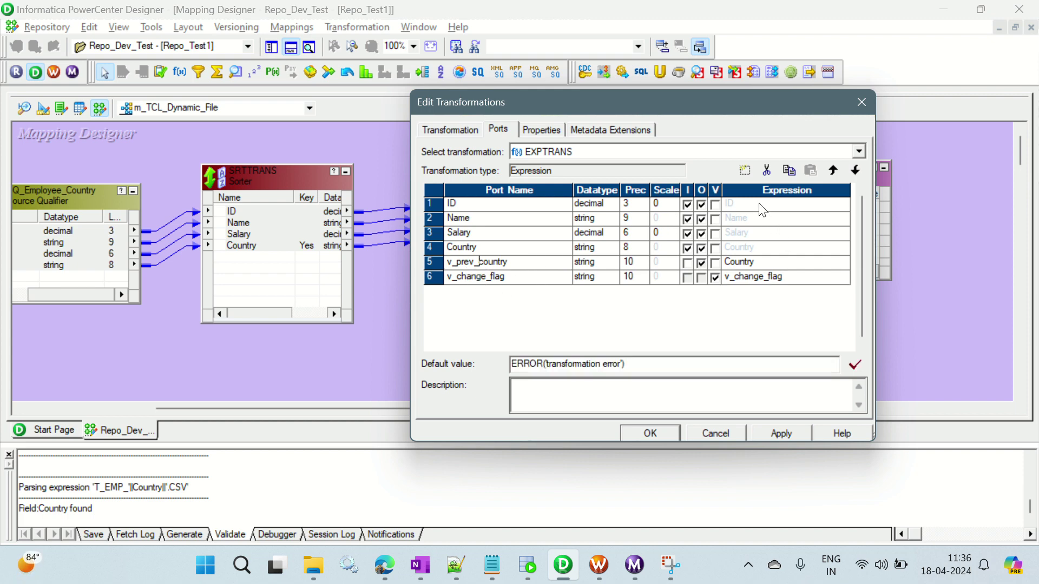
click(744, 170)
click(496, 277)
double_click(495, 277)
text(o_prev_country)
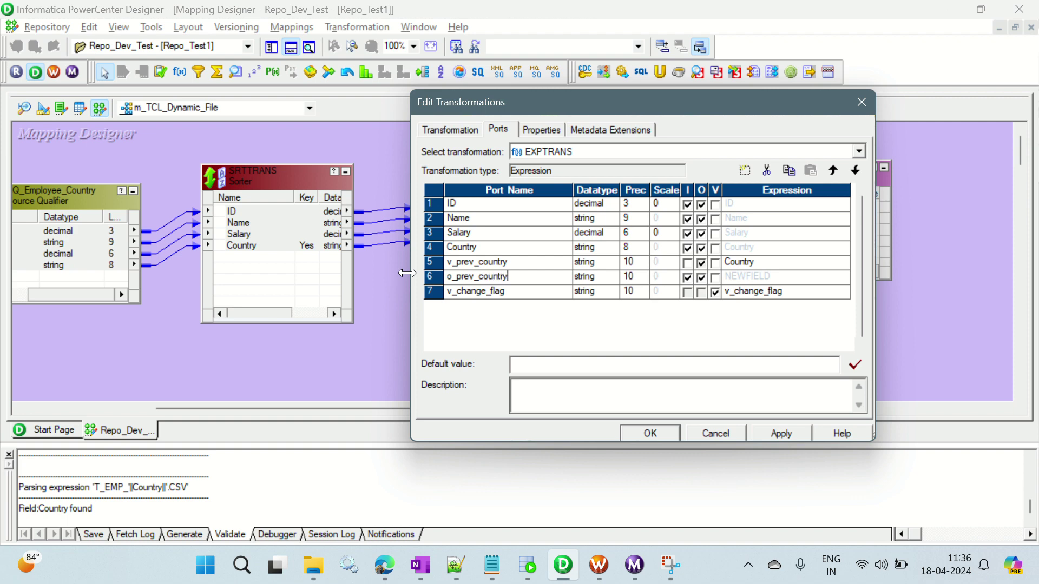
click(687, 277)
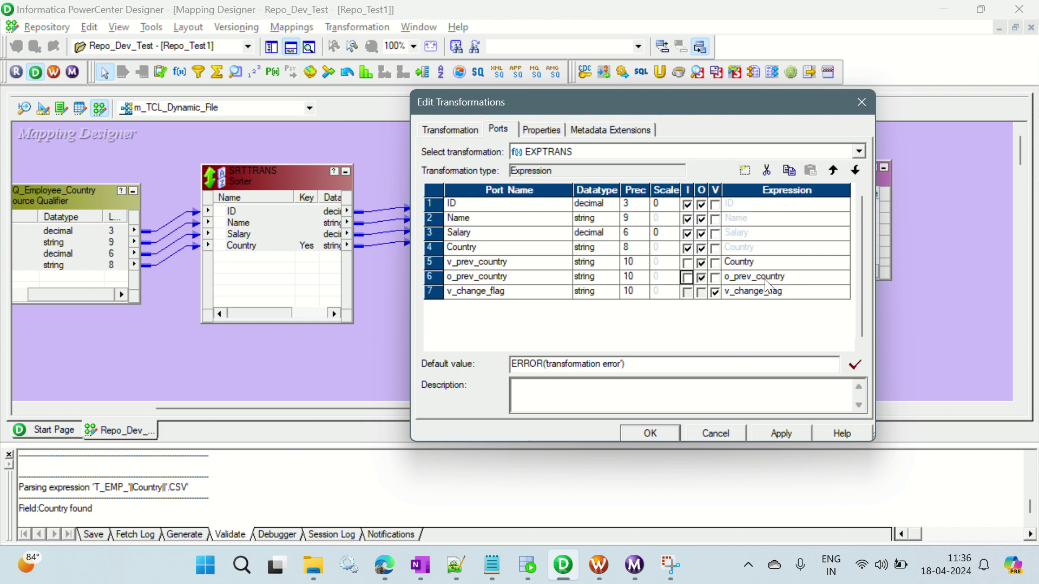
Set the expression of the o_prev_country port to v_prev_country.
click(728, 277)
key(Delete)
text(v)
Set the v_change_flag expression to IIF(Country!=PREV_COUNTRY,1,0).
click(844, 291)
click(843, 291)
drag(677, 145, 558, 145)
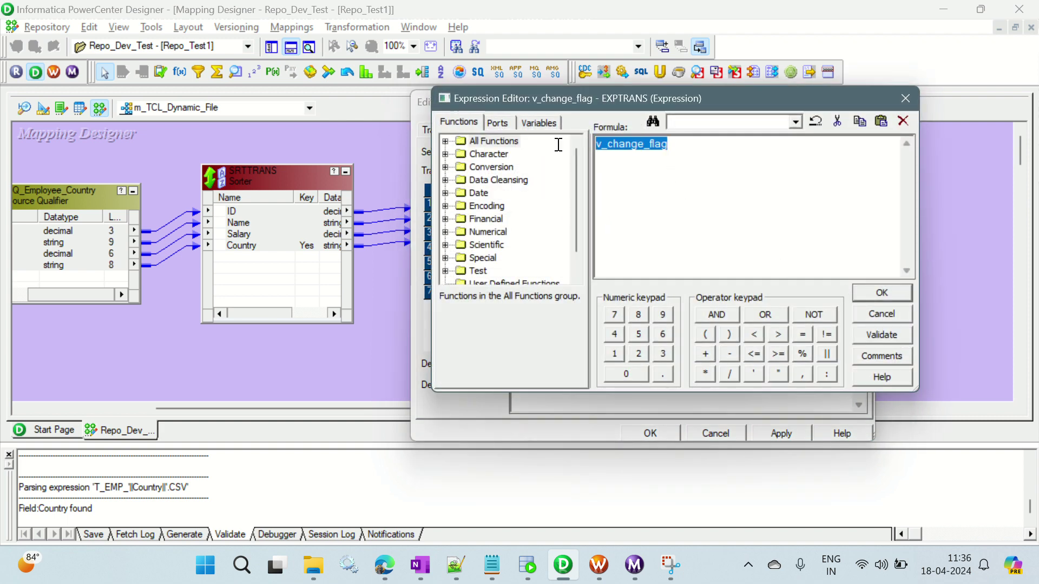
click(497, 123)
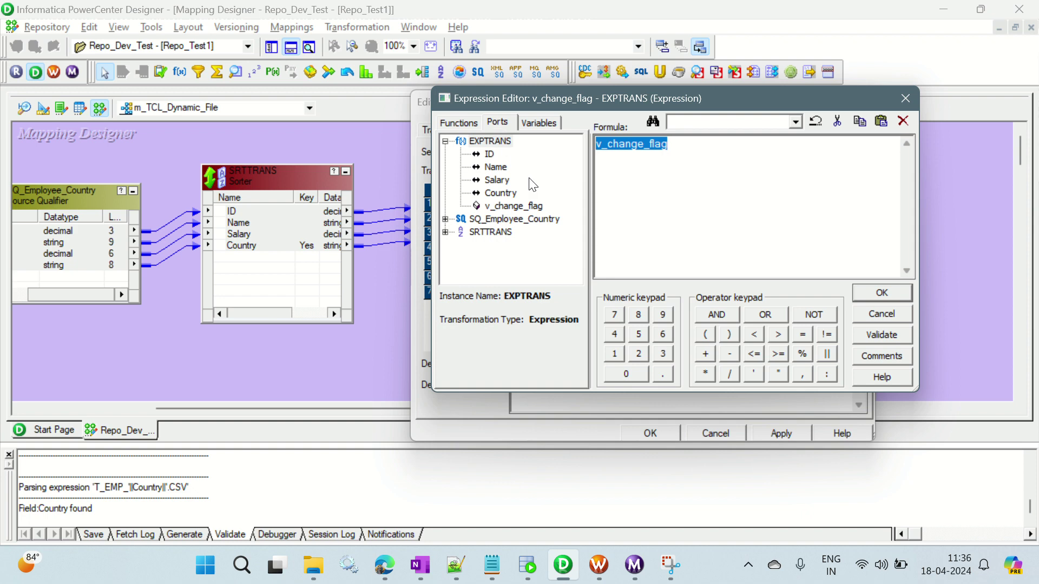
text(IIF()
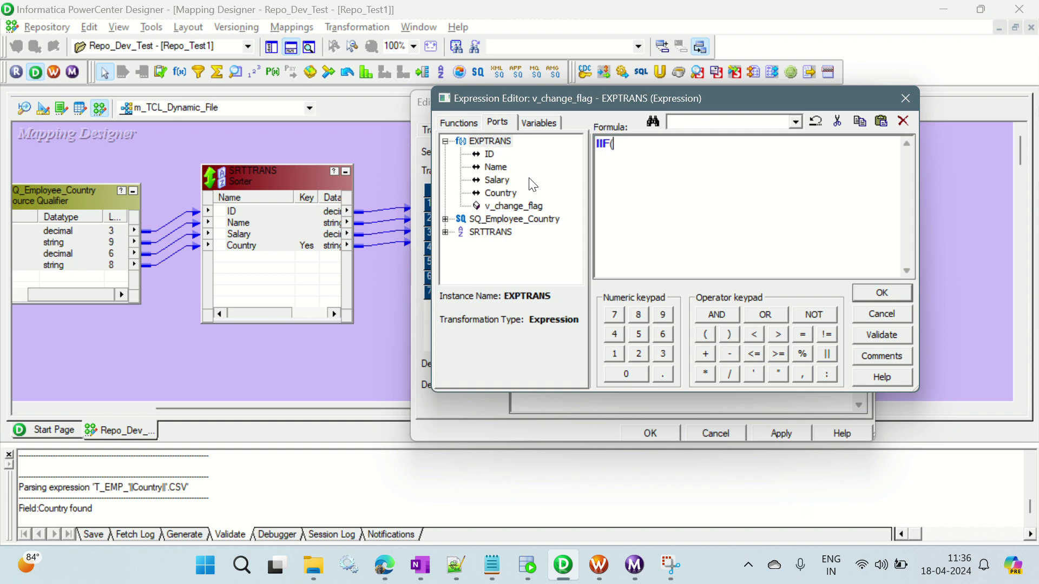
double_click(503, 192)
text(!=)
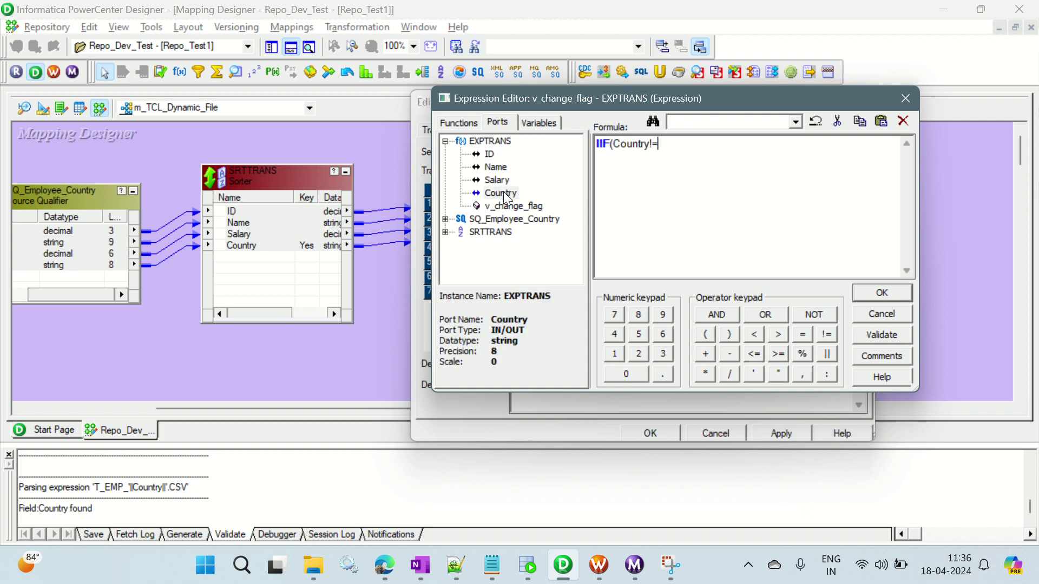
text(PREV)
text(_COUNTRY)
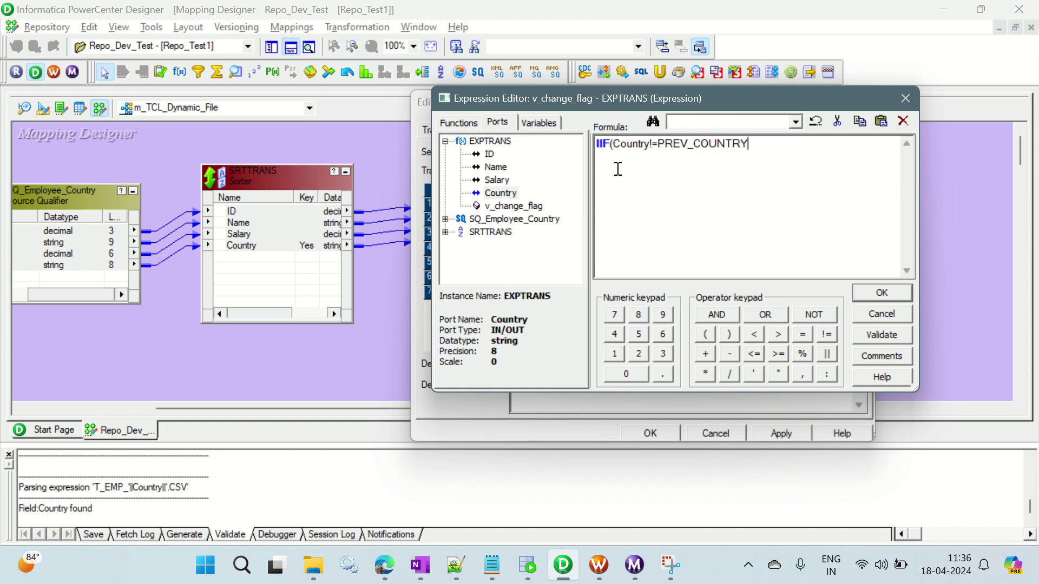
text(,1,0)
Switch to AutoDraw and start a text list below the transaction control caption with three INDIA lines.
mouse_move(390, 557)
click(441, 504)
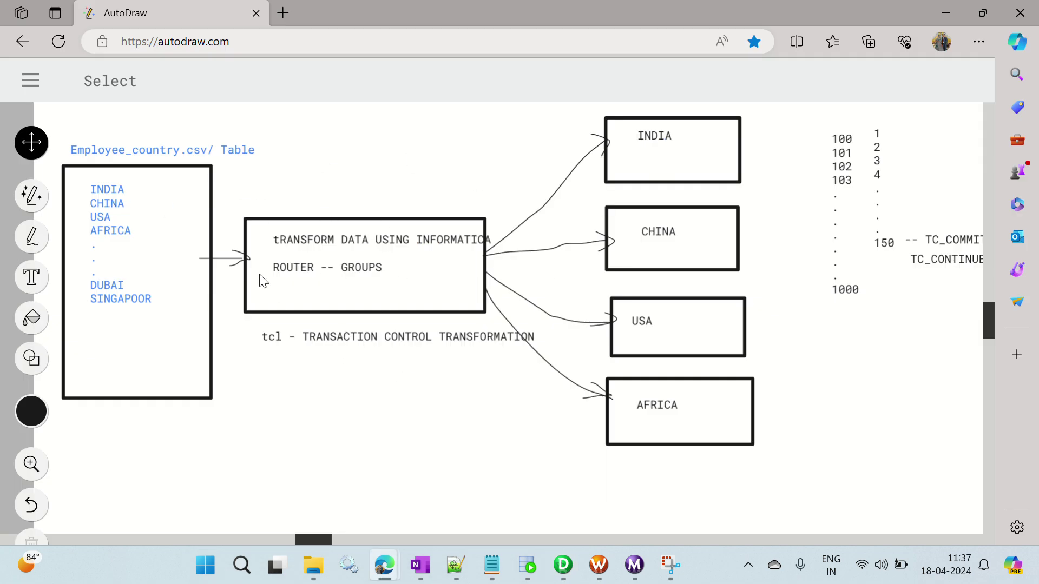
click(32, 277)
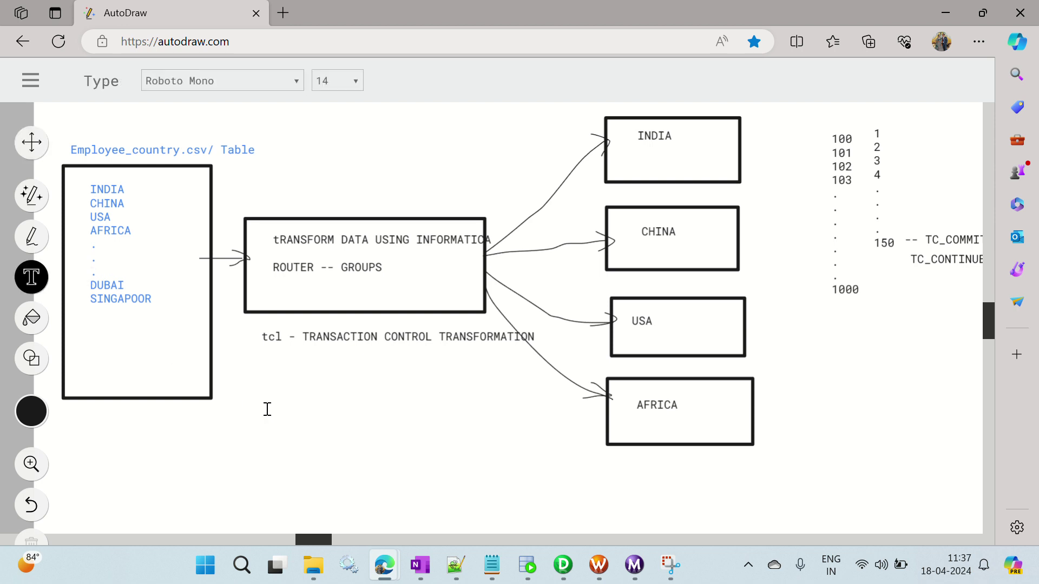
click(281, 373)
text(INDIA)
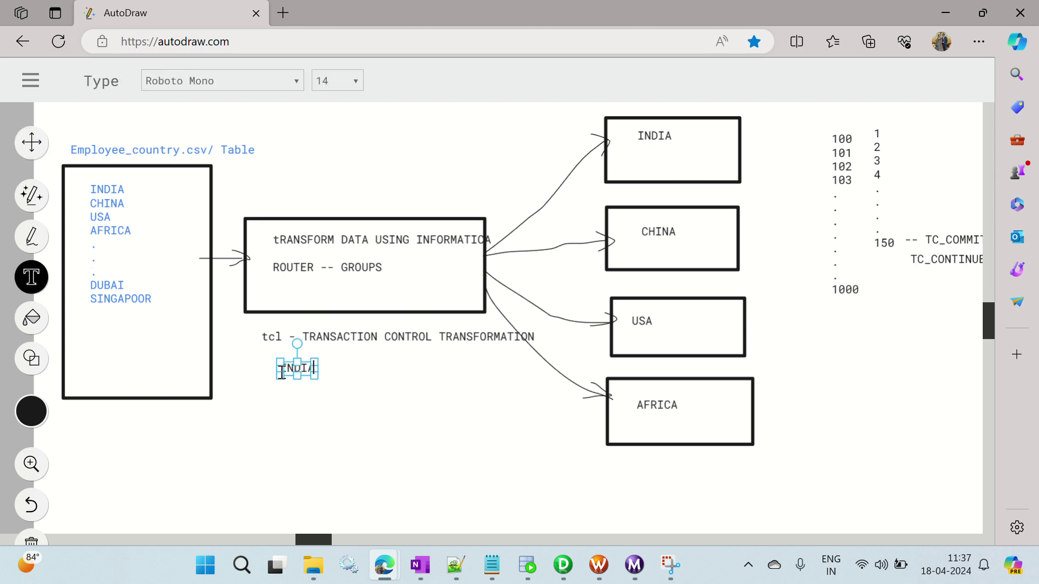
key(Return)
text(INDAII)
key(BackSpace)
text(A)
key(Return)
text(INDIA)
key(Return)
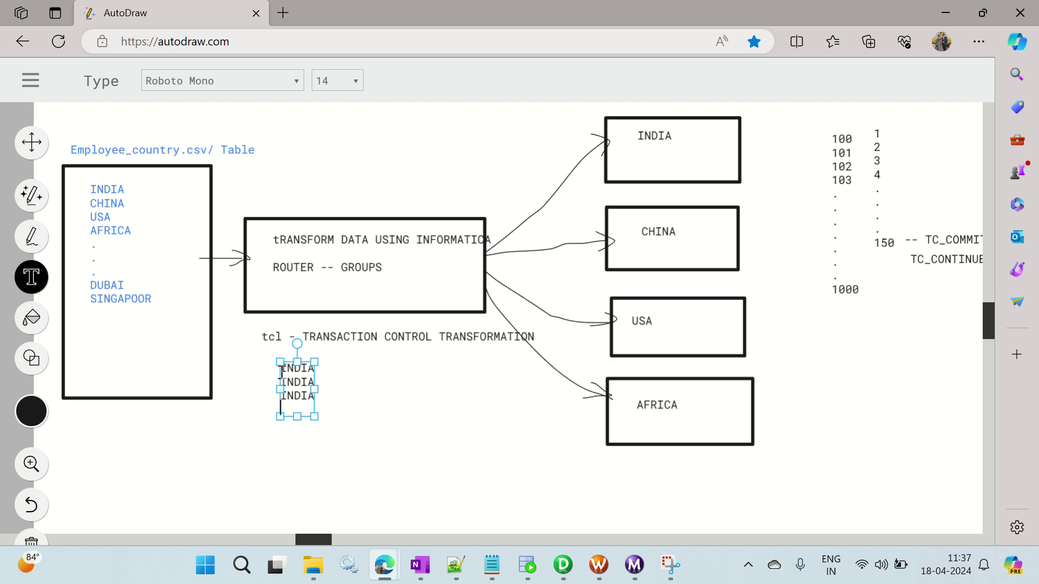
Continue the sample country list with two CHINA lines and three USA lines.
text(CHINA)
key(Return)
text(CHINA)
key(Return)
text(A USA)
key(Return)
text(USA)
key(Return)
text(USA)
key(Return)
Finish the sample country list with three AFRICA lines and a dot.
text(AFRICA)
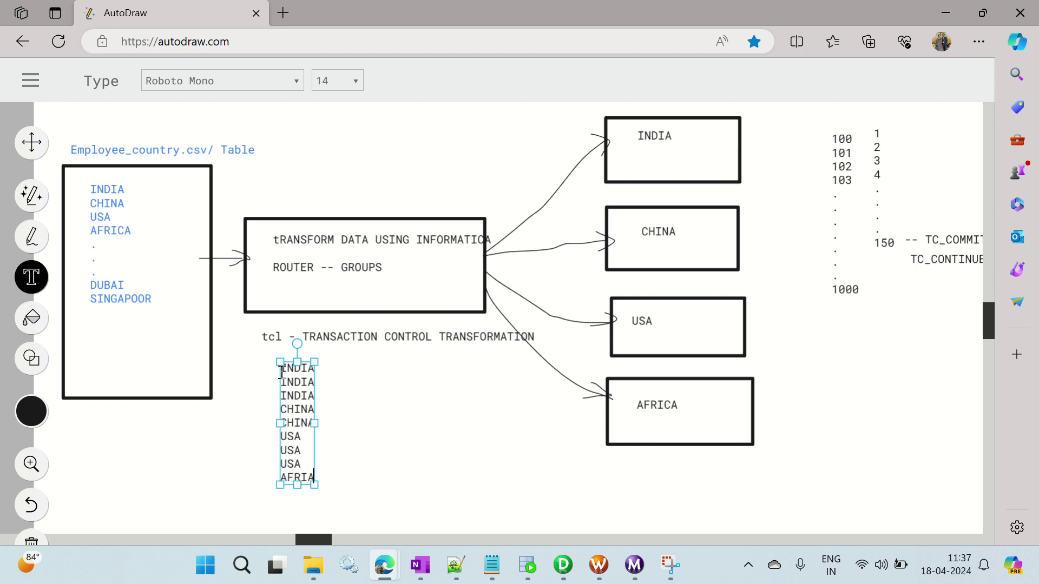
key(Return)
text(AFRICA)
key(Return)
text(AFRICA)
key(Return)
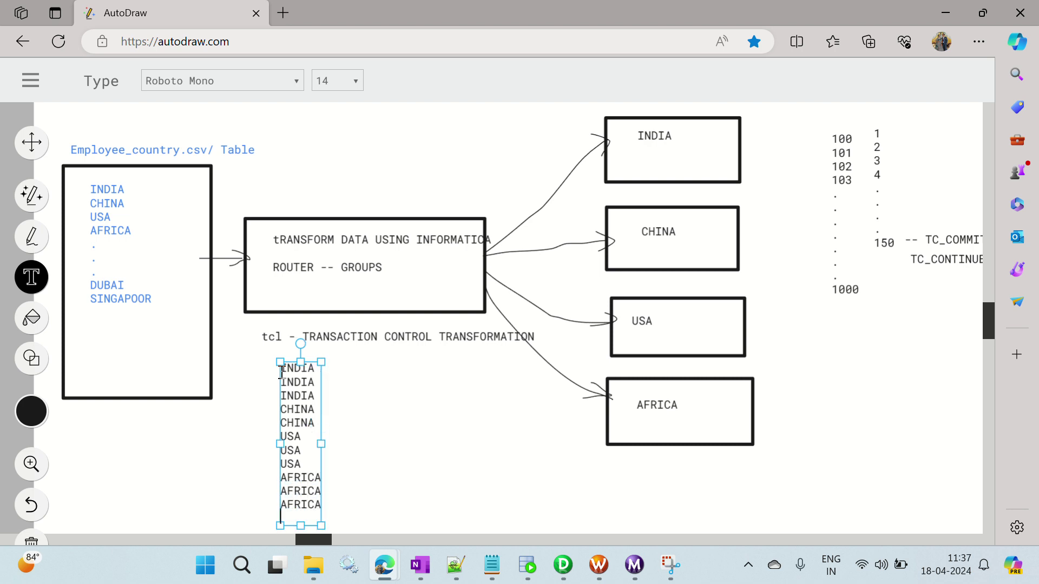
text(.)
key(Return)
key(Escape)
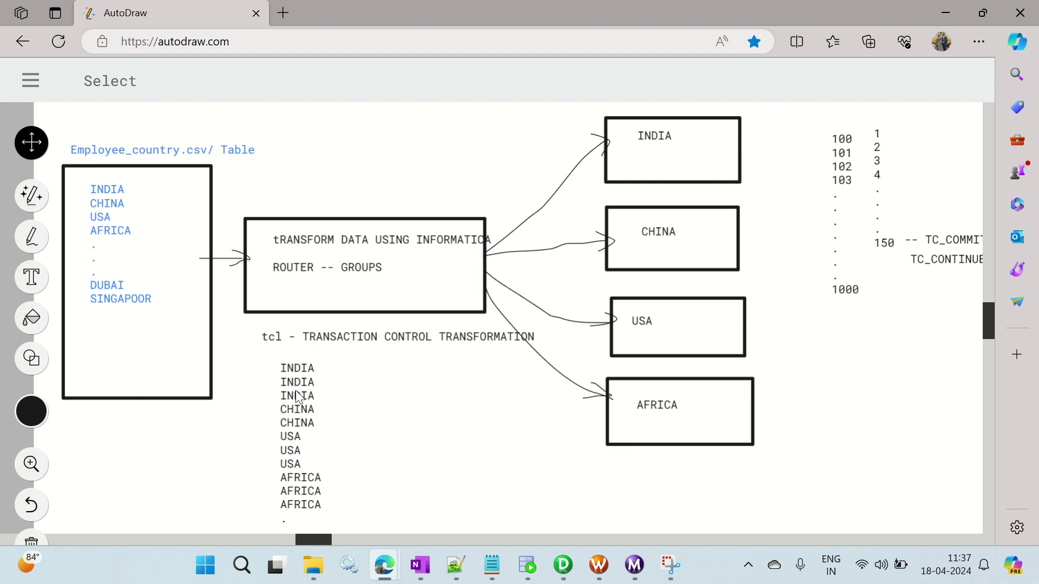
Switch to PowerCenter Designer and examine the comparison and return values in the v_change_flag formula.
key(alt+Tab)
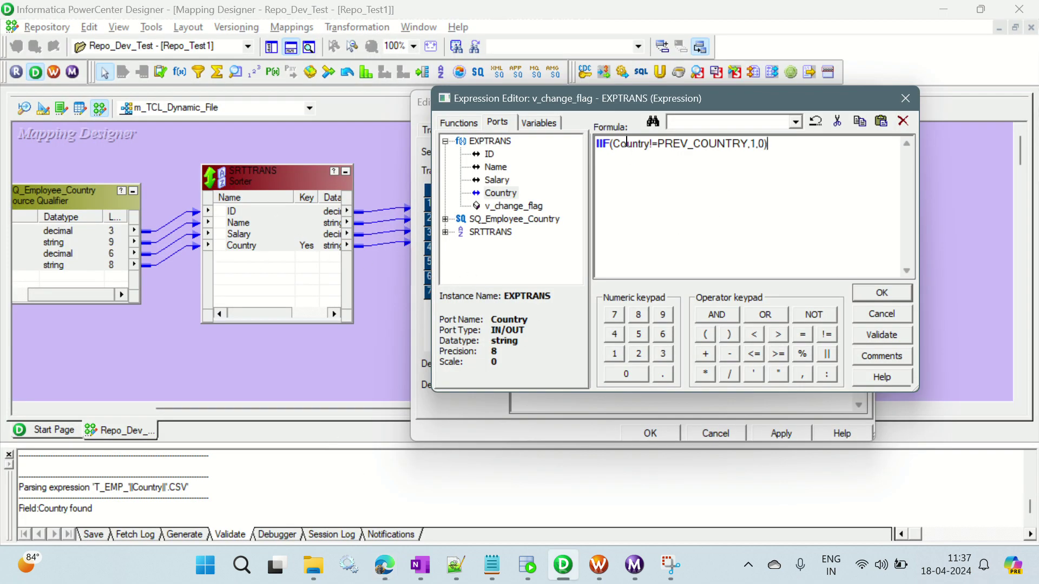
drag(613, 149, 757, 145)
click(758, 145)
drag(756, 145, 774, 145)
click(738, 168)
Switch to AutoDraw and add a flag column beside the country list: 0 for each INDIA row and 1 for the first CHINA row.
key(alt+Tab)
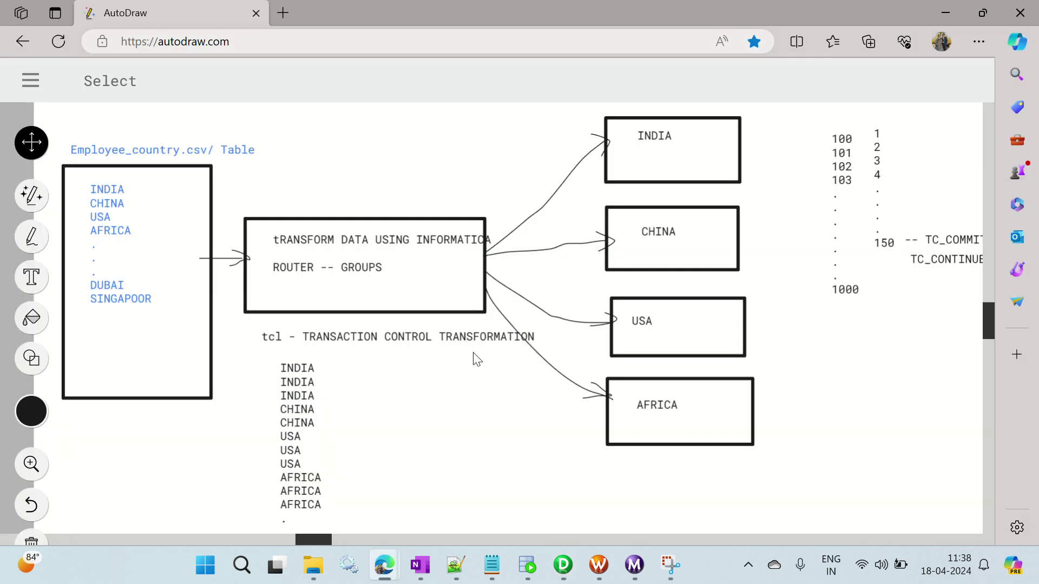
click(311, 370)
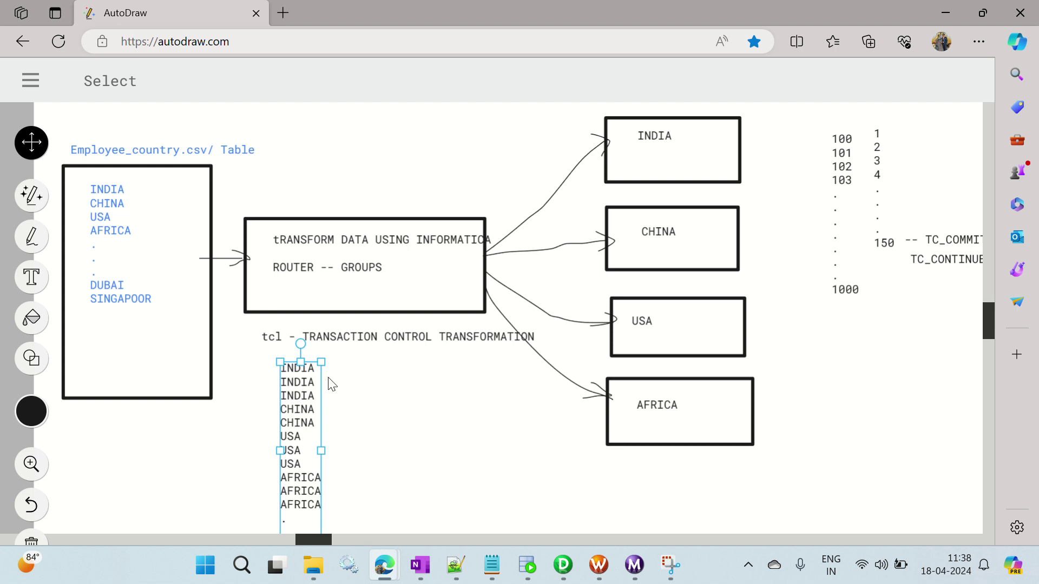
click(34, 276)
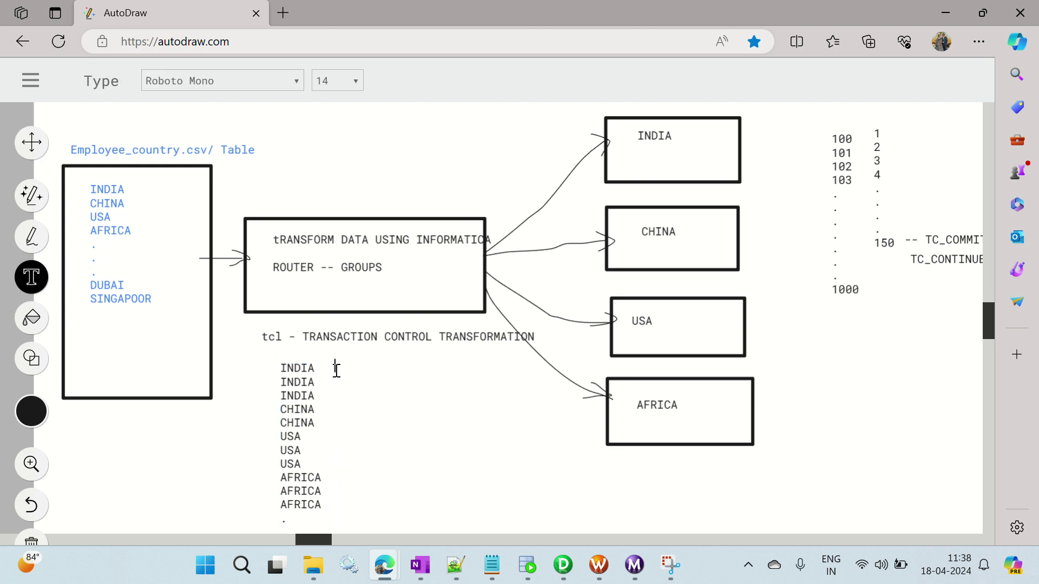
text(0)
key(Return)
text(0)
key(BackSpace)
key(Return)
text(0)
key(Return)
key(alt+Tab)
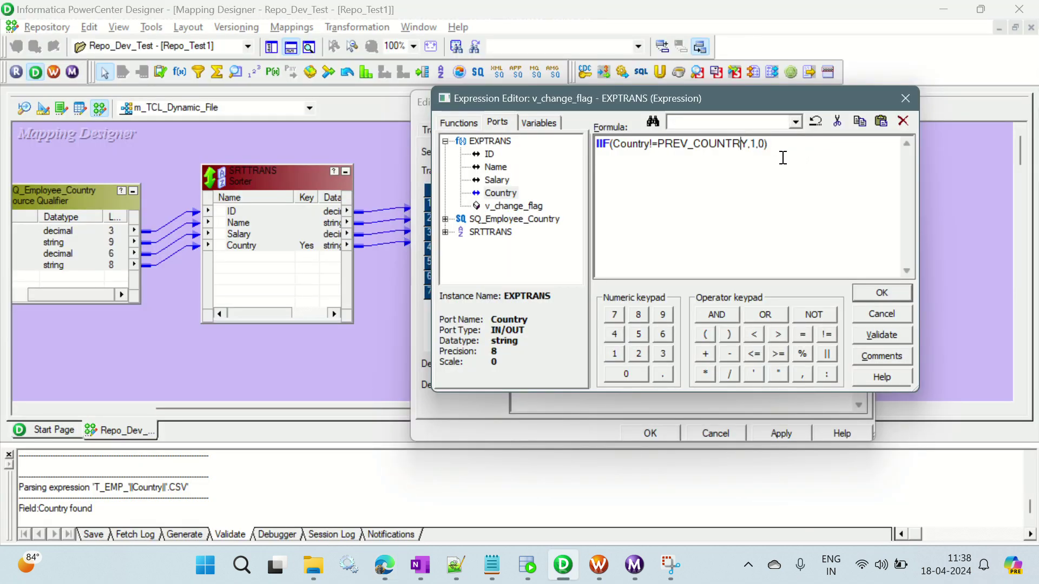
key(alt+Tab)
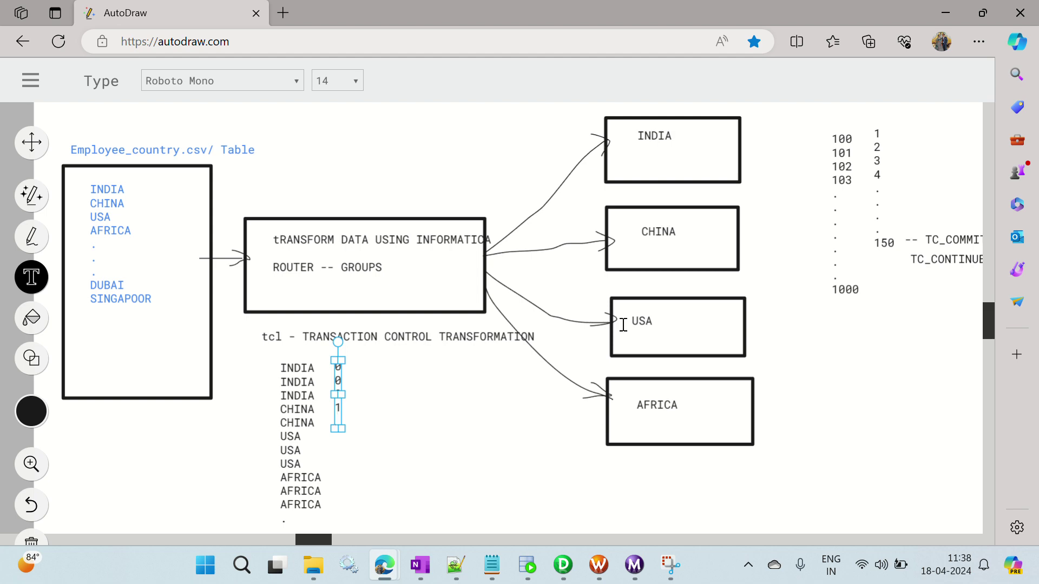
key(Escape)
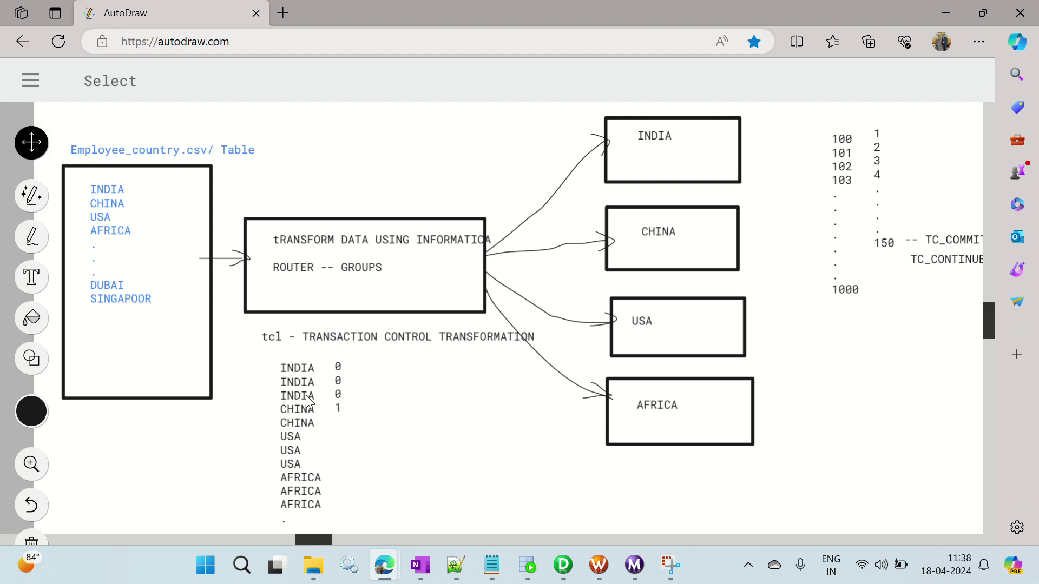
Switch to PowerCenter Designer, validate the v_change_flag expression and close its editor with the formula kept.
key(alt+Tab)
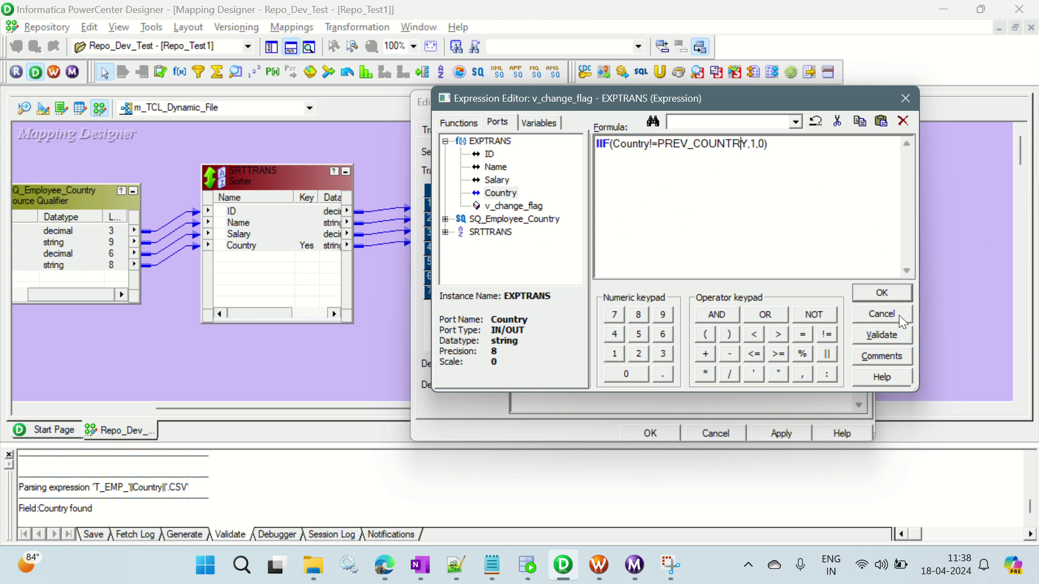
click(885, 335)
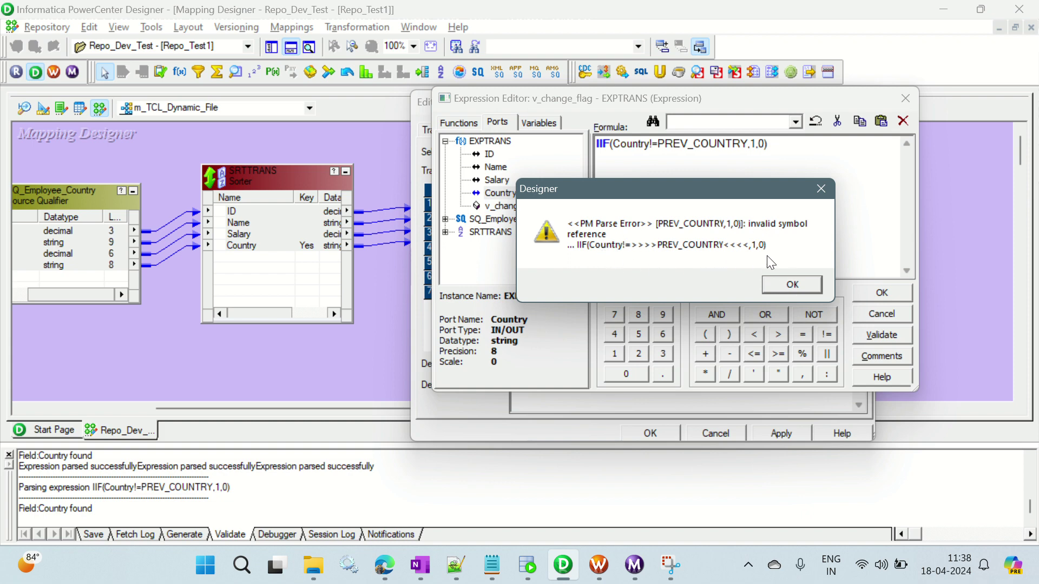
click(790, 286)
click(879, 293)
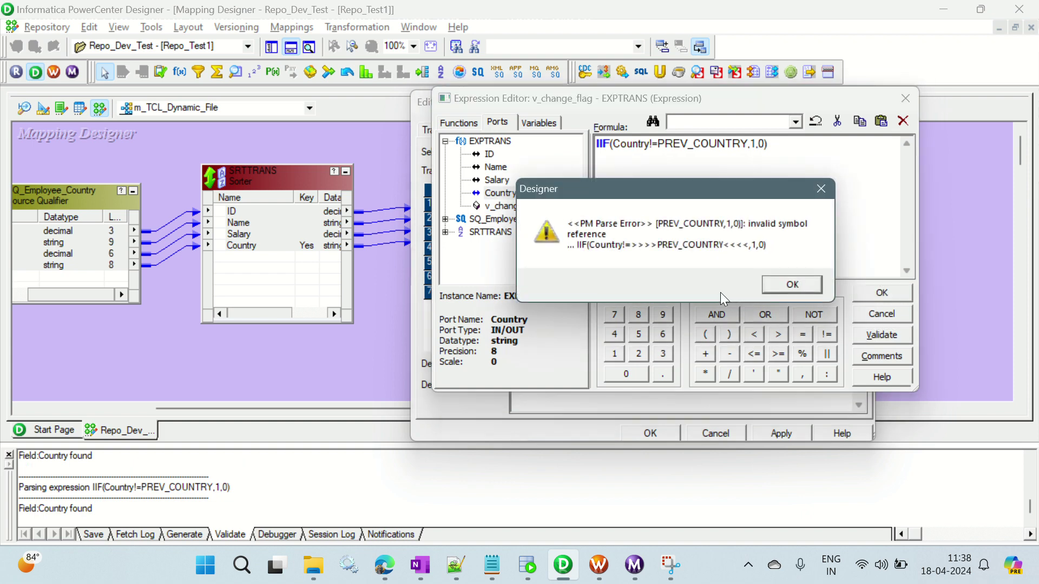
click(791, 284)
click(703, 280)
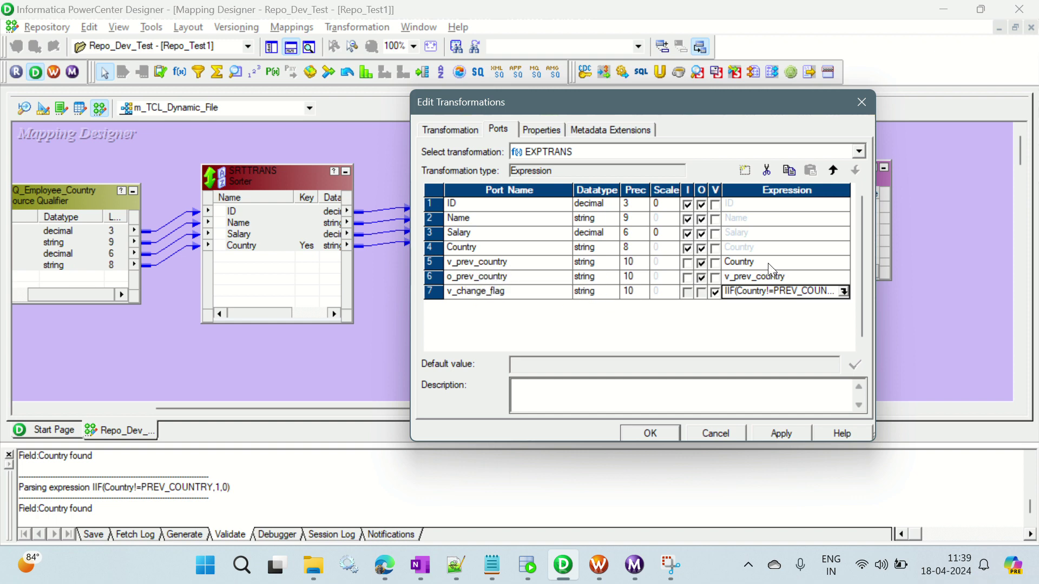
Make v_prev_country a variable port and set the v_change_flag expression to IIF(Country!=v_prev_country,1,0), validating it.
click(715, 263)
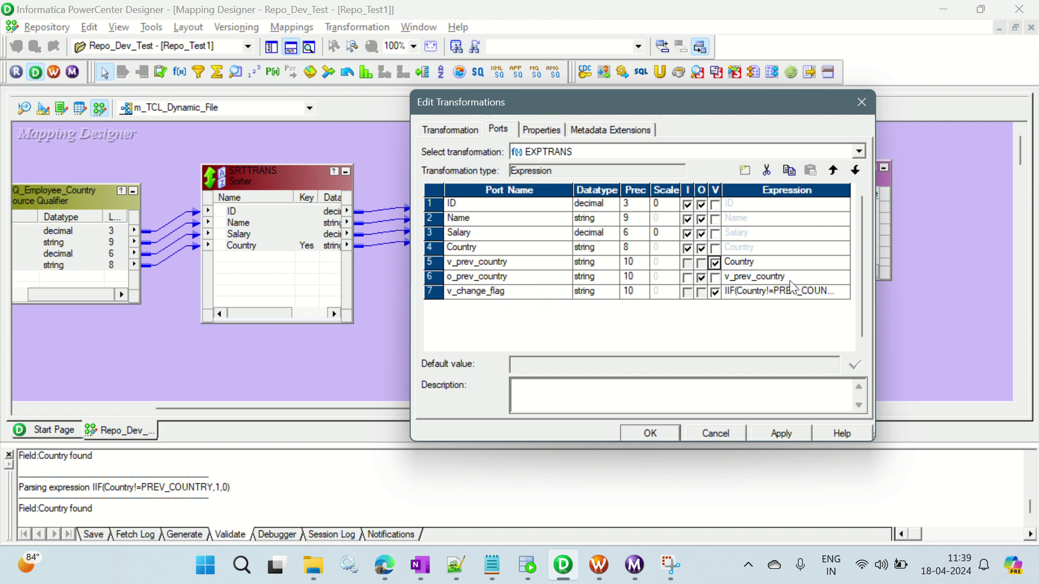
click(844, 293)
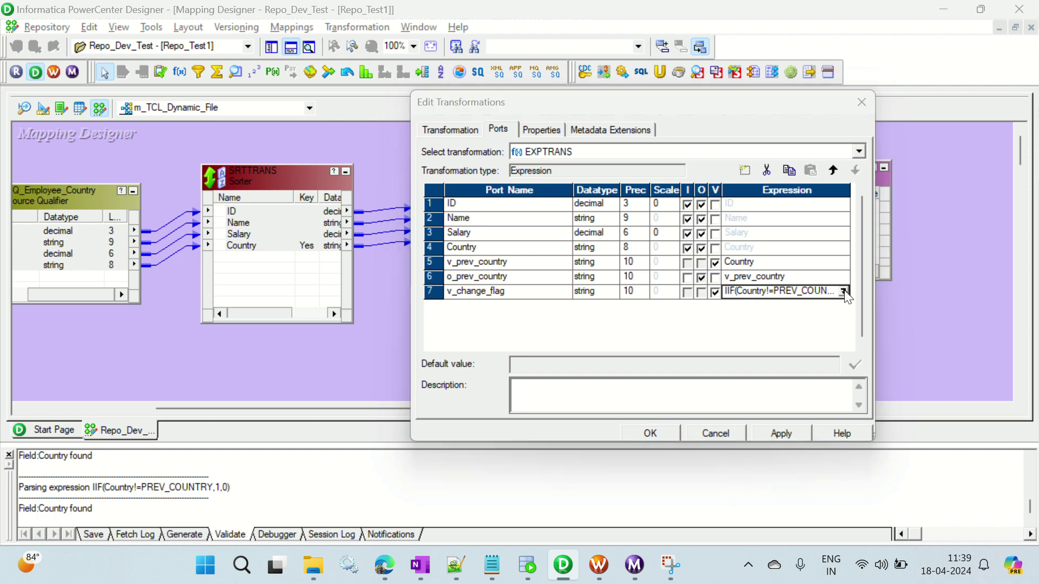
click(843, 292)
drag(658, 145, 748, 147)
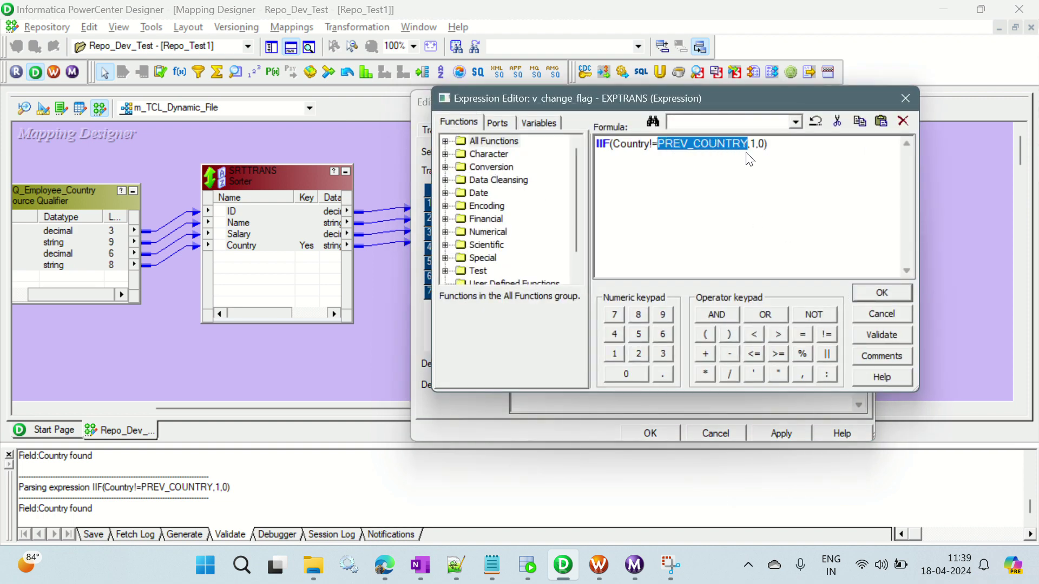
text(V)
key(BackSpace)
text(v_prev_country)
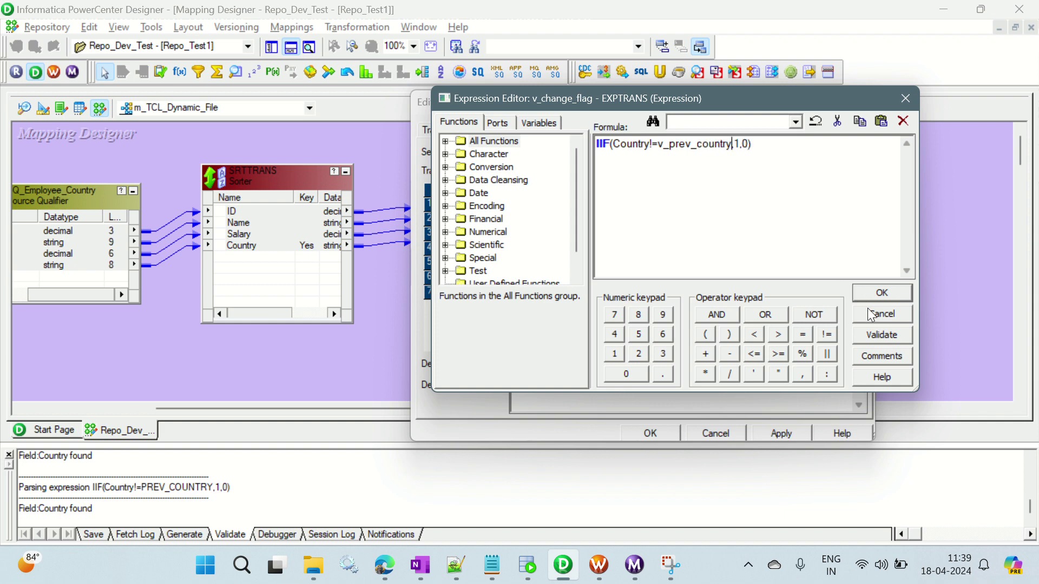
click(884, 331)
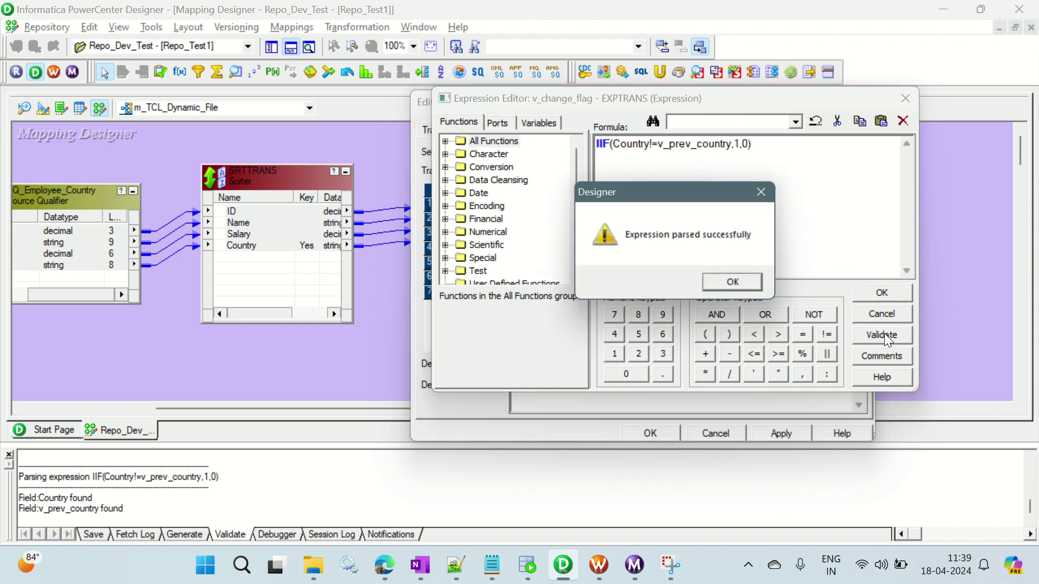
click(745, 285)
click(894, 293)
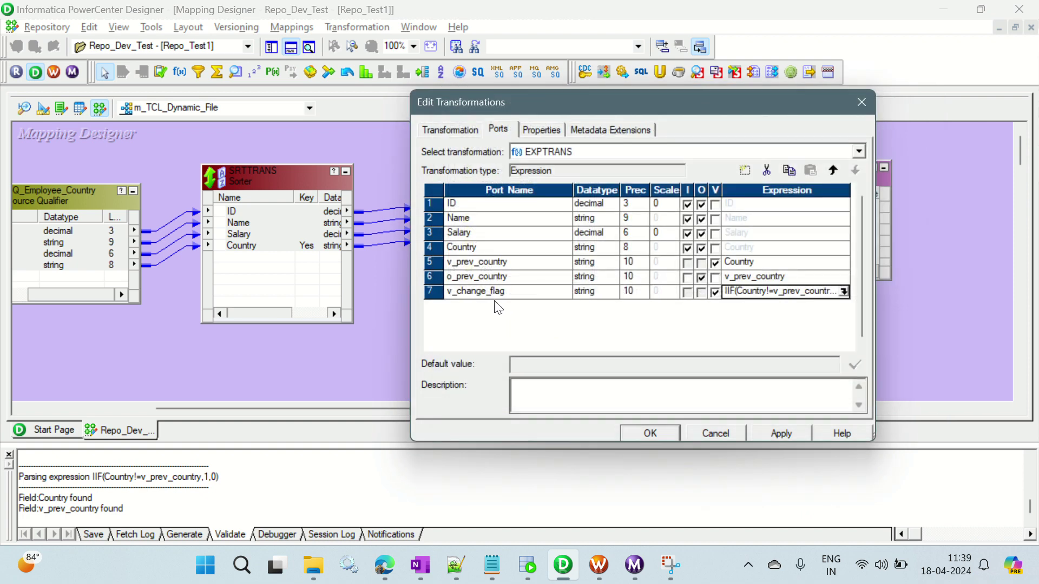
Add an output-only port named Filename below v_change_flag with precision 100.
click(478, 293)
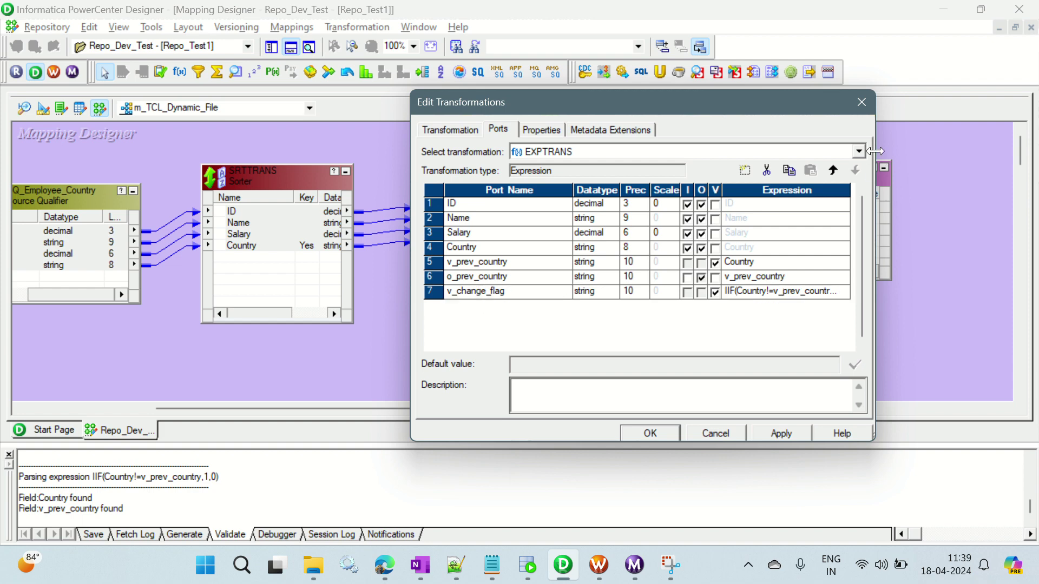
click(745, 172)
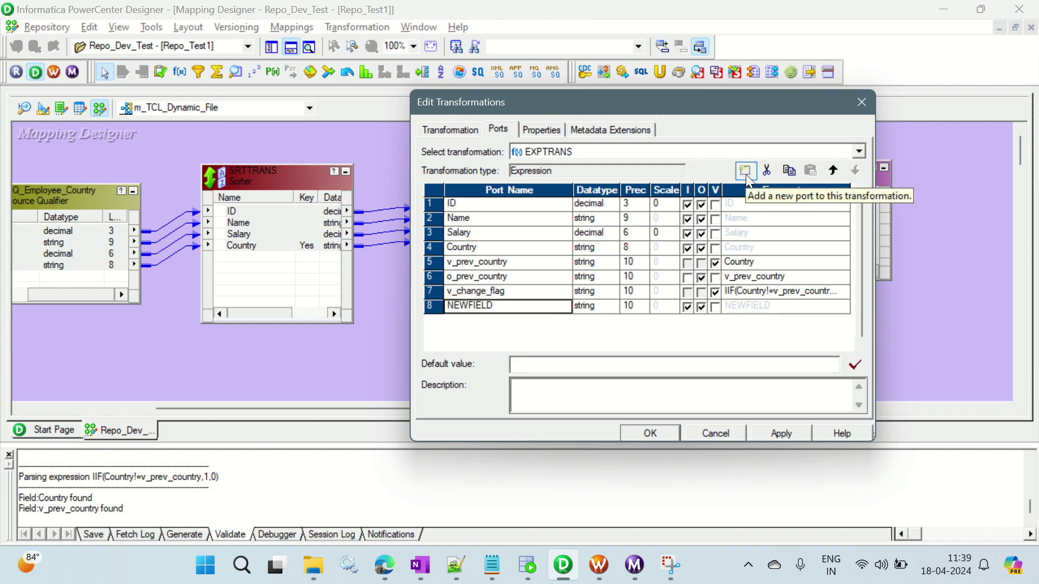
click(496, 313)
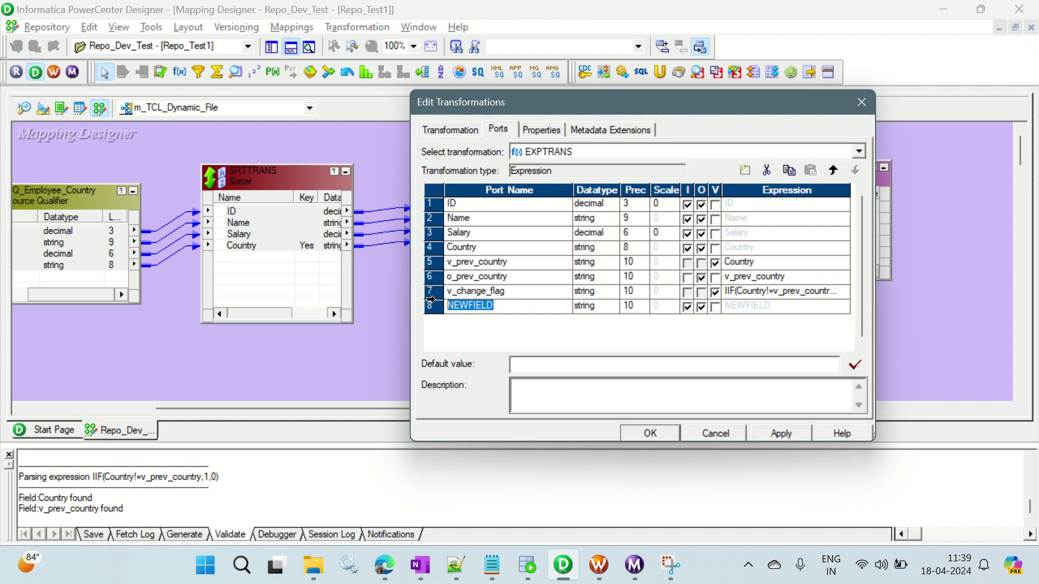
text(Fine)
text(lename)
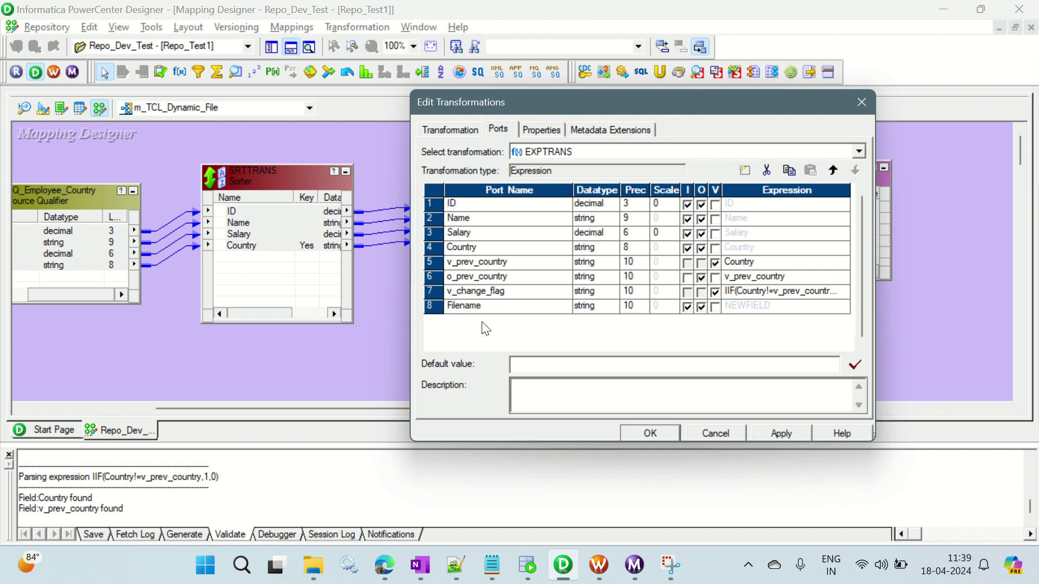
click(635, 309)
click(688, 307)
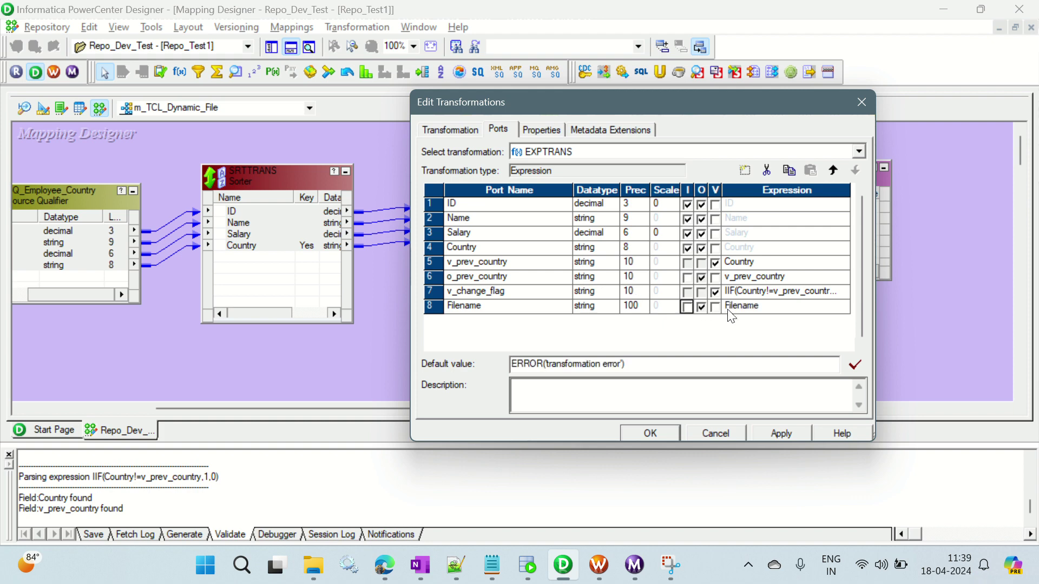
Open the Filename port's expression for editing and clear its default formula.
click(847, 307)
drag(640, 144, 576, 148)
key(Delete)
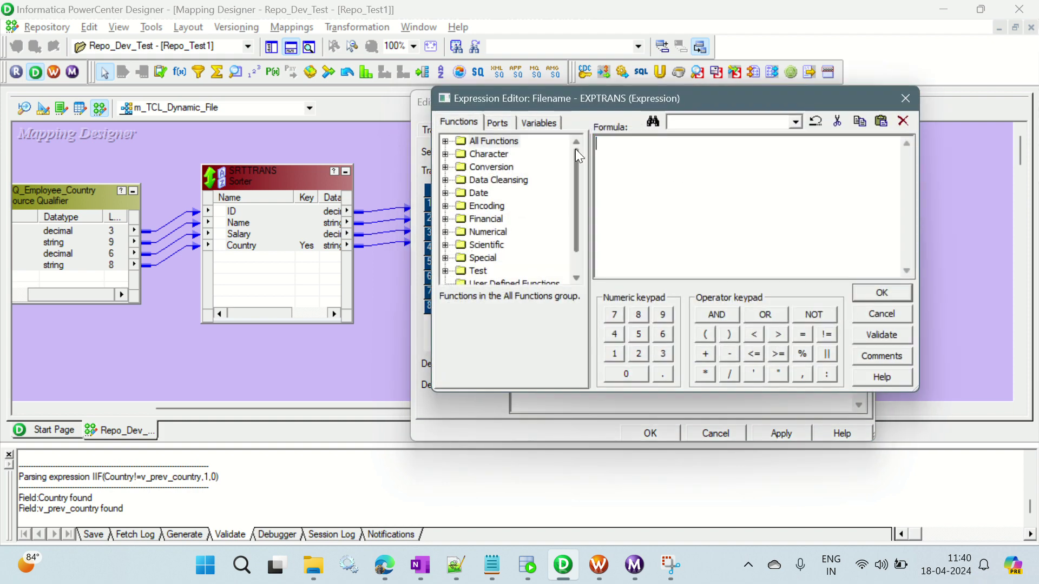
click(505, 126)
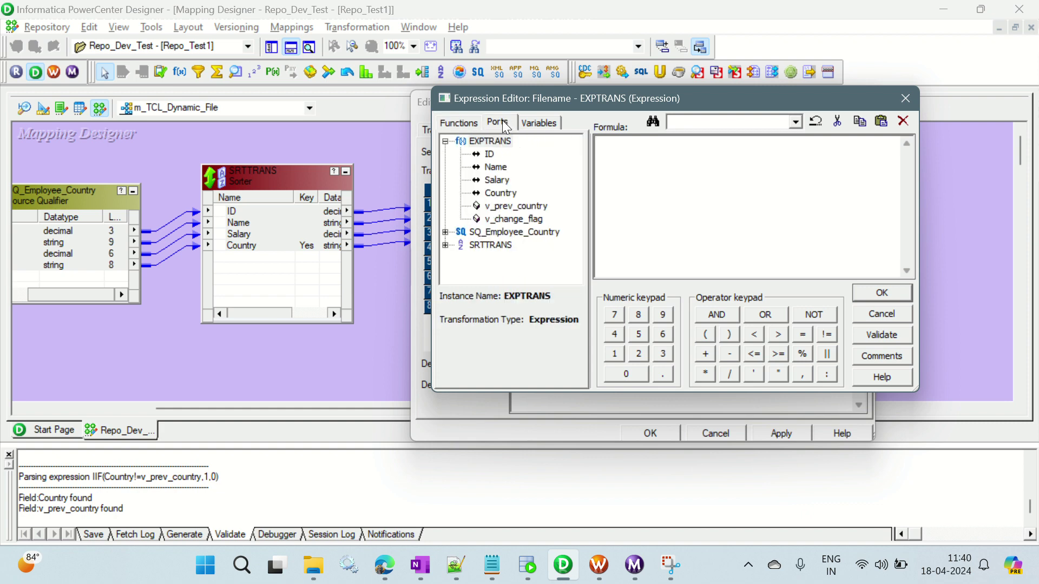
click(469, 120)
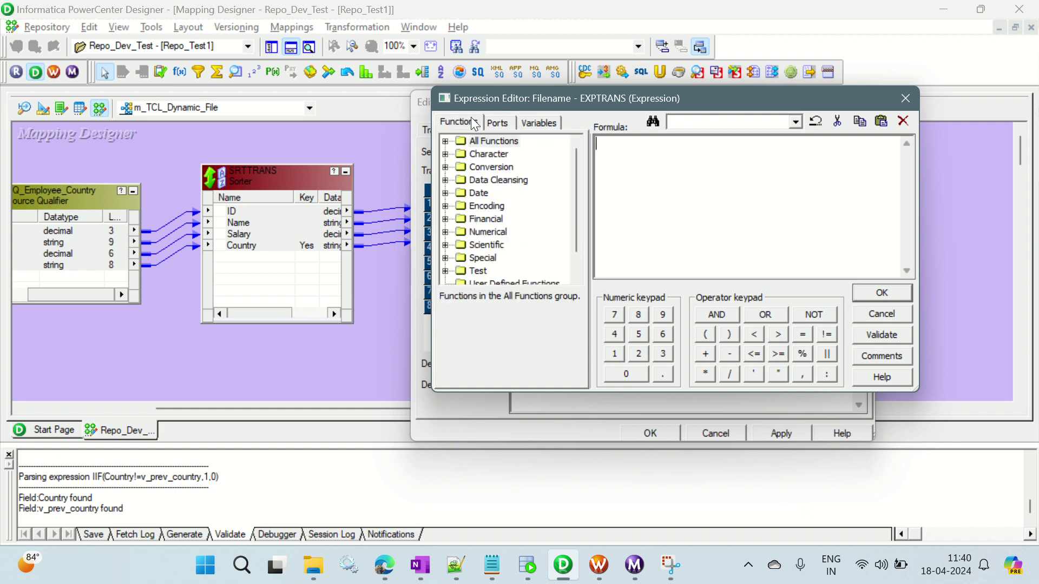
text(iif()
key(BackSpace)
key(BackSpace)
key(BackSpace)
key(BackSpace)
text(IIF()
key(BackSpace)
key(BackSpace)
key(BackSpace)
key(BackSpace)
Switch to AutoDraw and review the 0 and 1 flags beside the sorted country list.
click(454, 499)
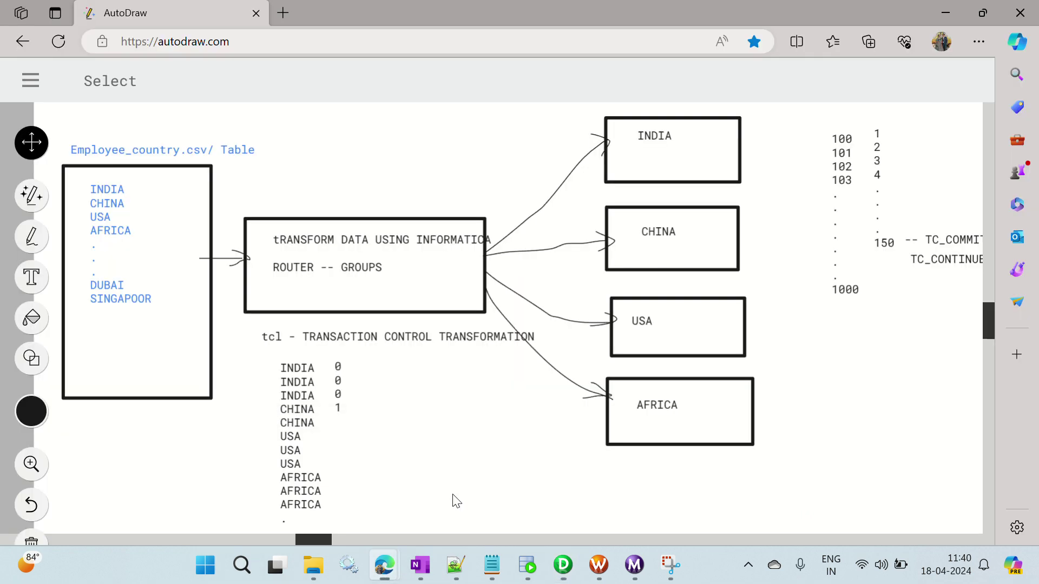
scroll(441, 410, down, 1)
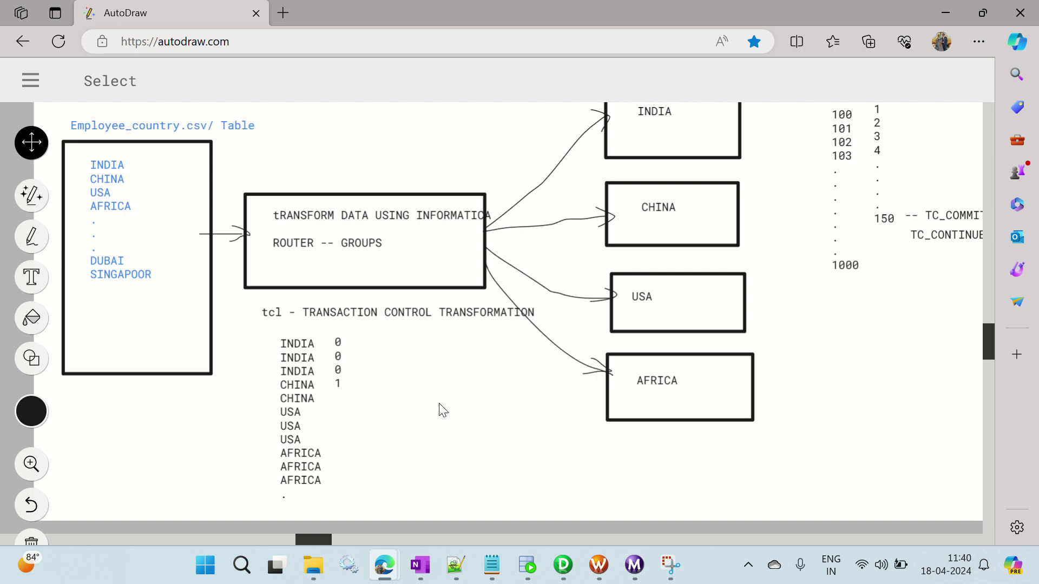
click(32, 279)
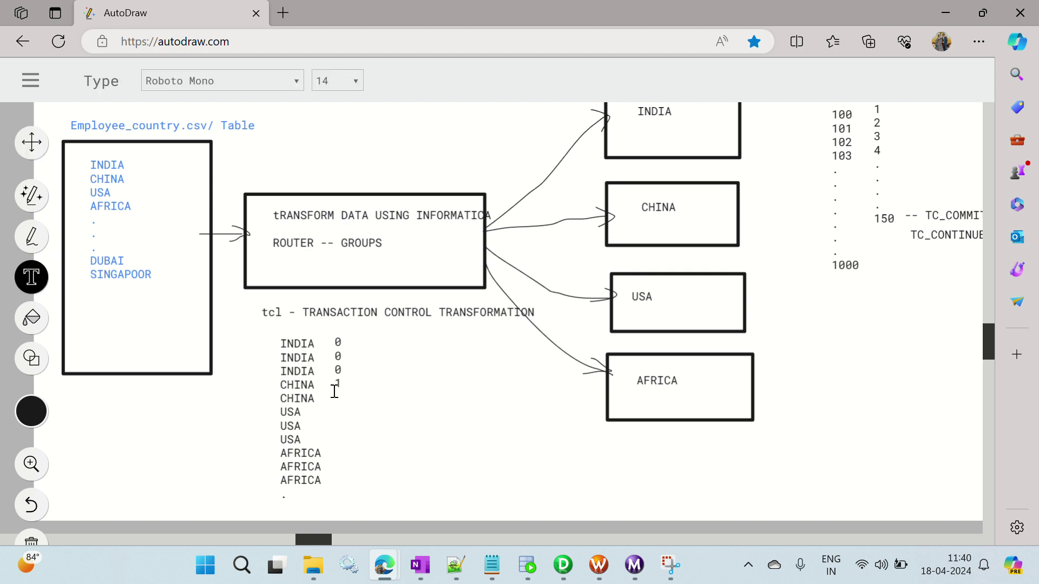
click(481, 459)
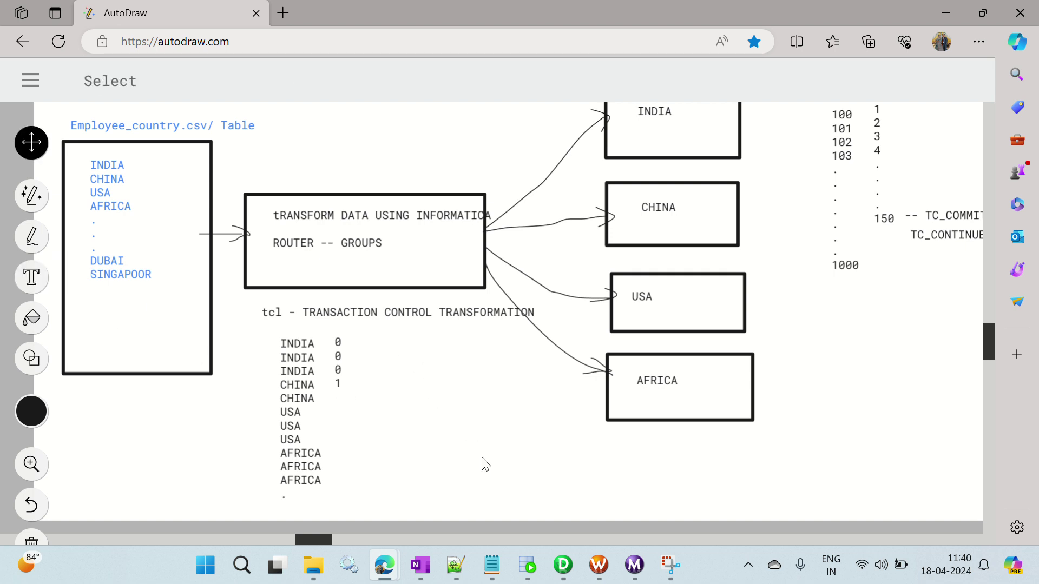
Switch to PowerCenter Designer, cancel the Filename expression editor and uncover the target definition to check its name.
click(35, 288)
mouse_move(538, 568)
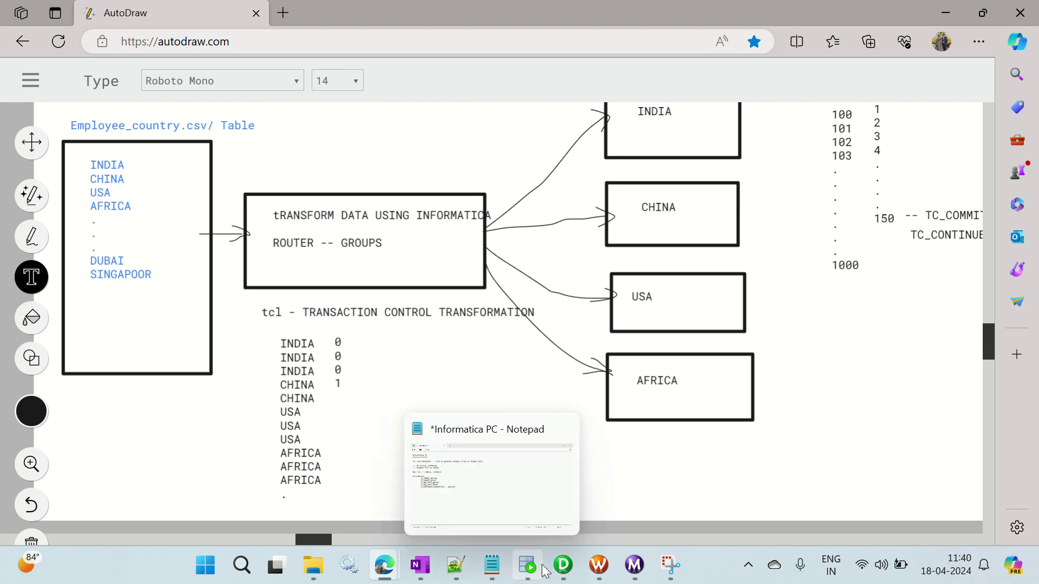
click(574, 483)
drag(706, 93, 384, 164)
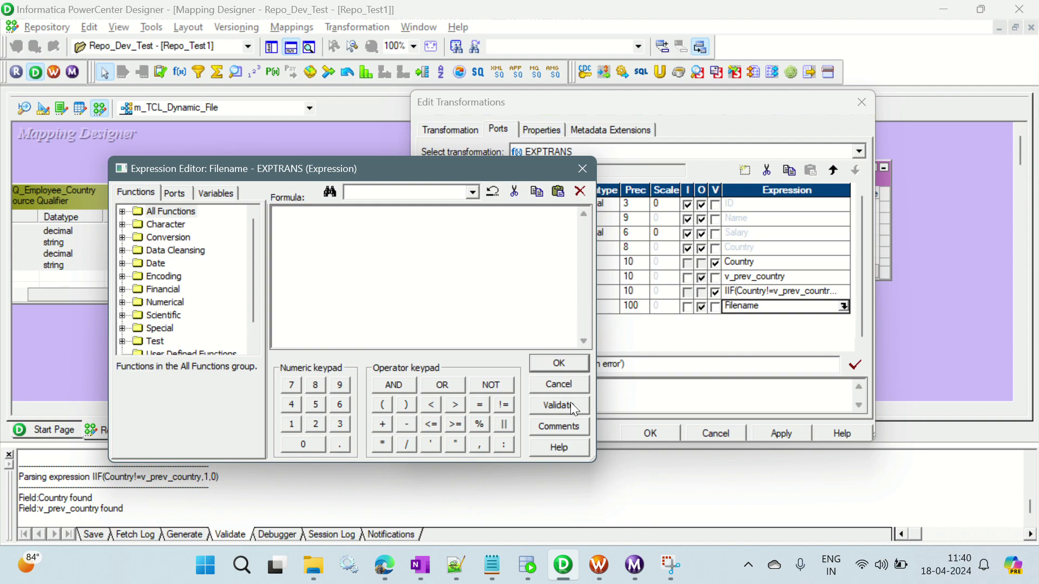
click(559, 385)
drag(679, 106, 488, 130)
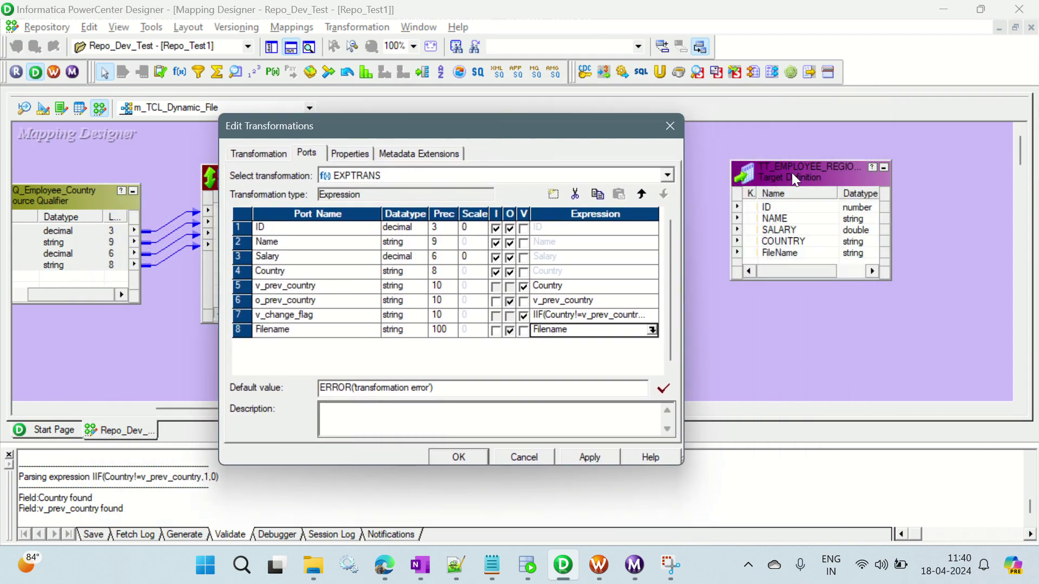
Return to AutoDraw and add the text TT_EMPLOYEE_||COUNTRY in the empty area below the AFRICA box.
key(alt+Tab)
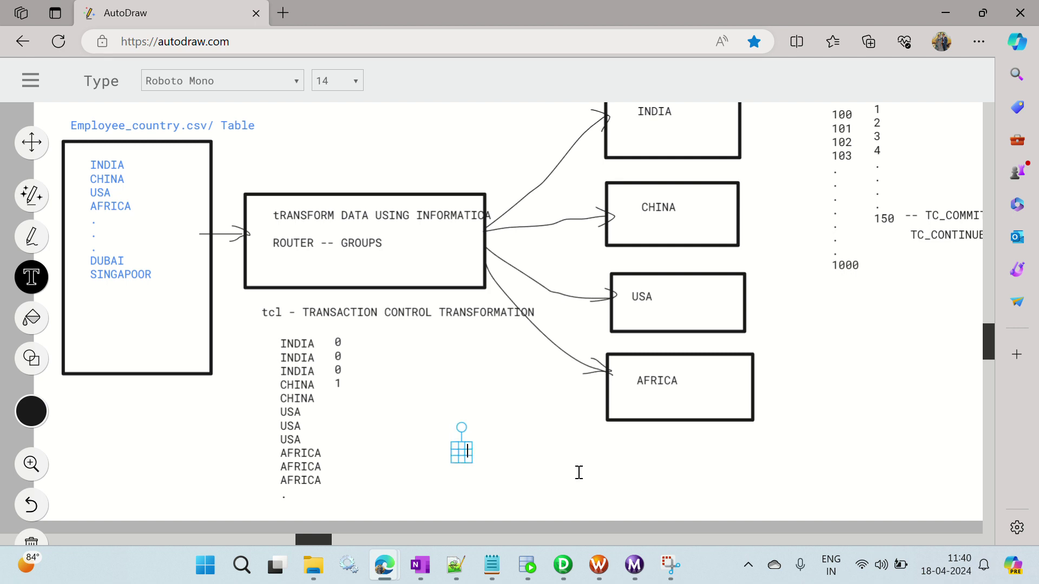
text(T_EMPLOYEE)
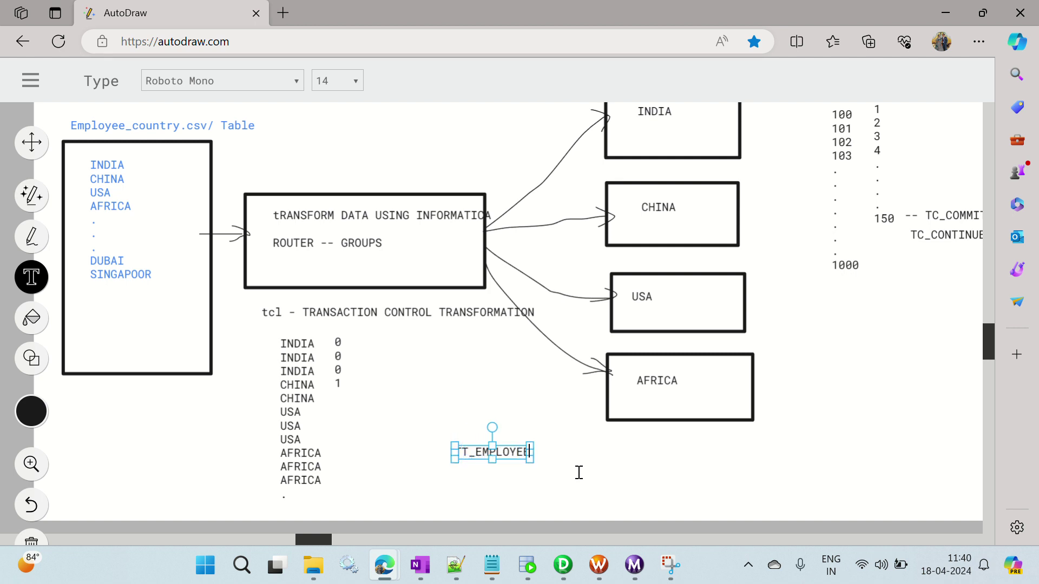
text(_)
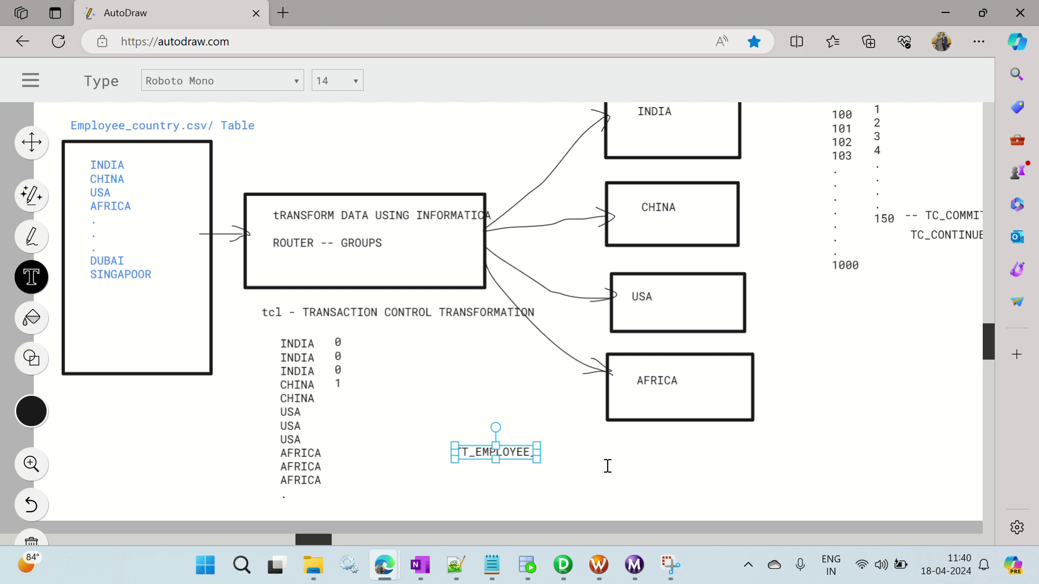
text(||COUNTRY)
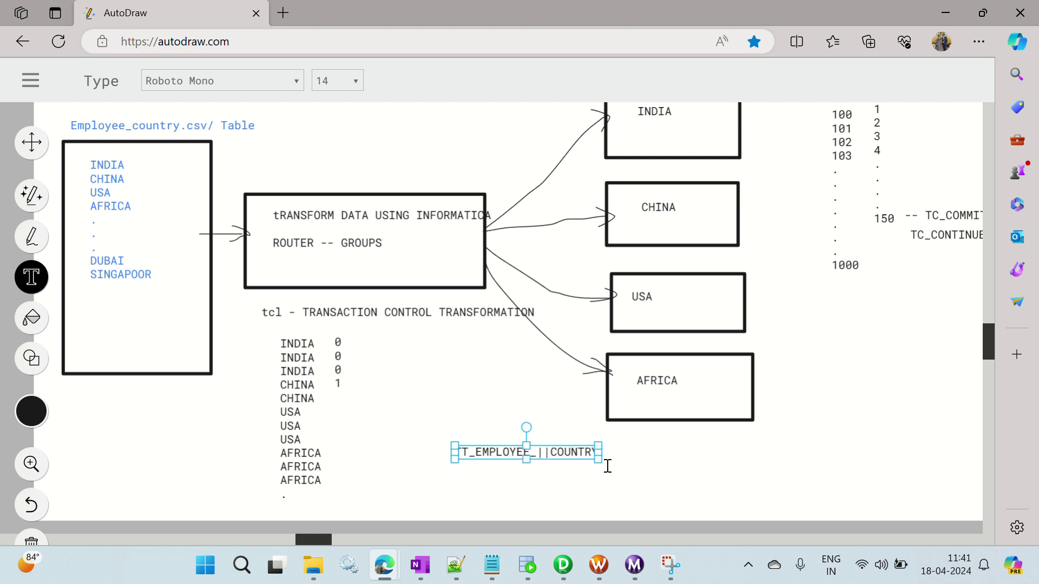
Extend the file name text with ||TO_CHAR(SYSDATE,'DDMMYYYY')||.CSV and finish the text entry.
text(||)
text(TO_CHAR)
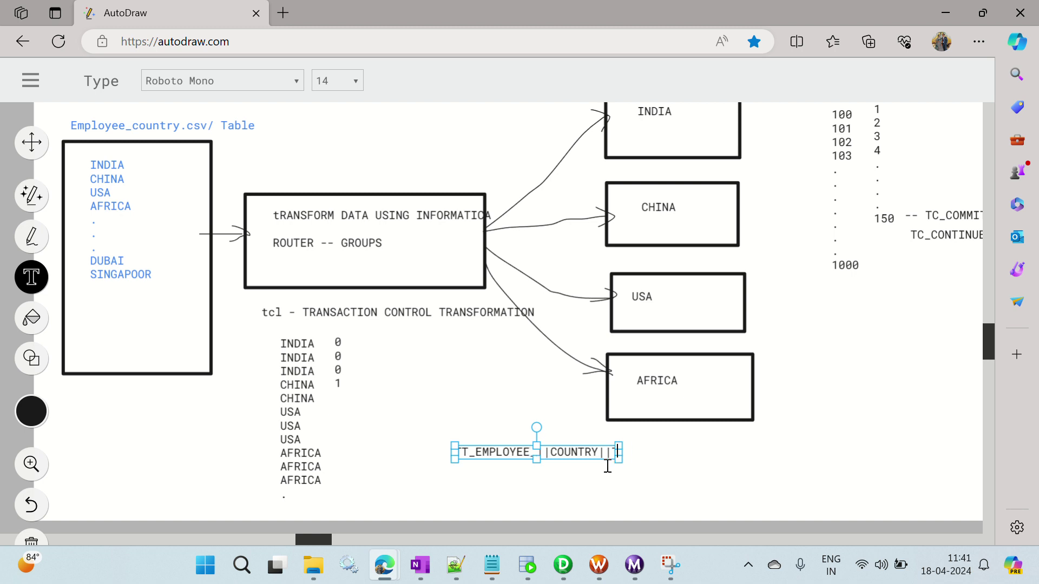
text((SYSDATE)
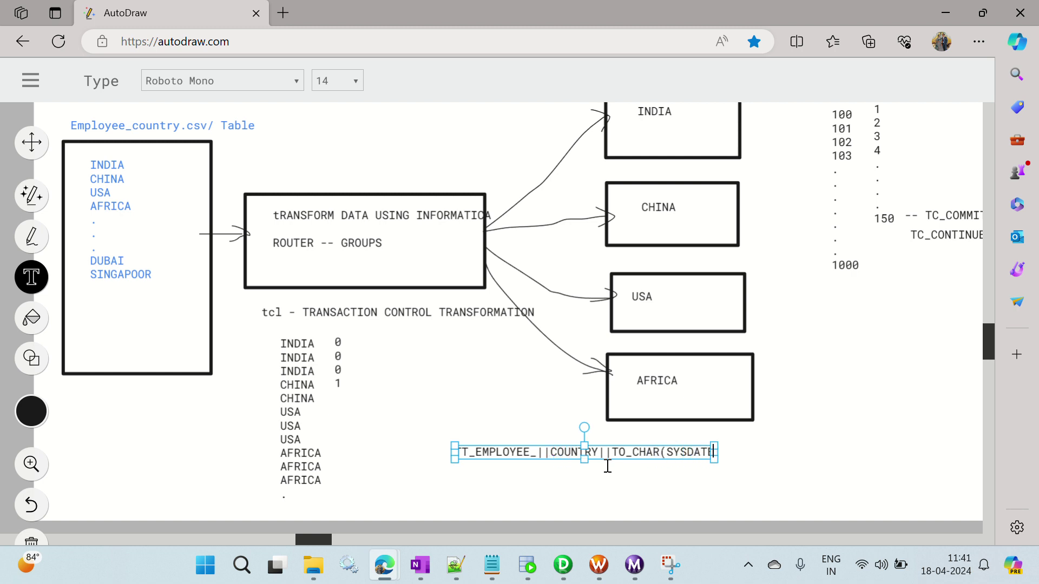
text(,')
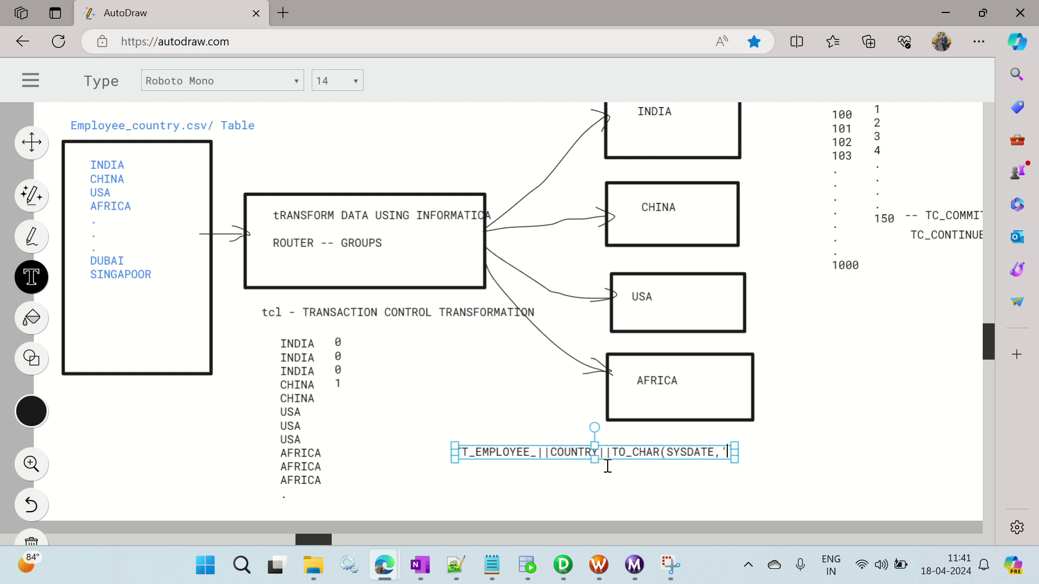
text(DDMM)
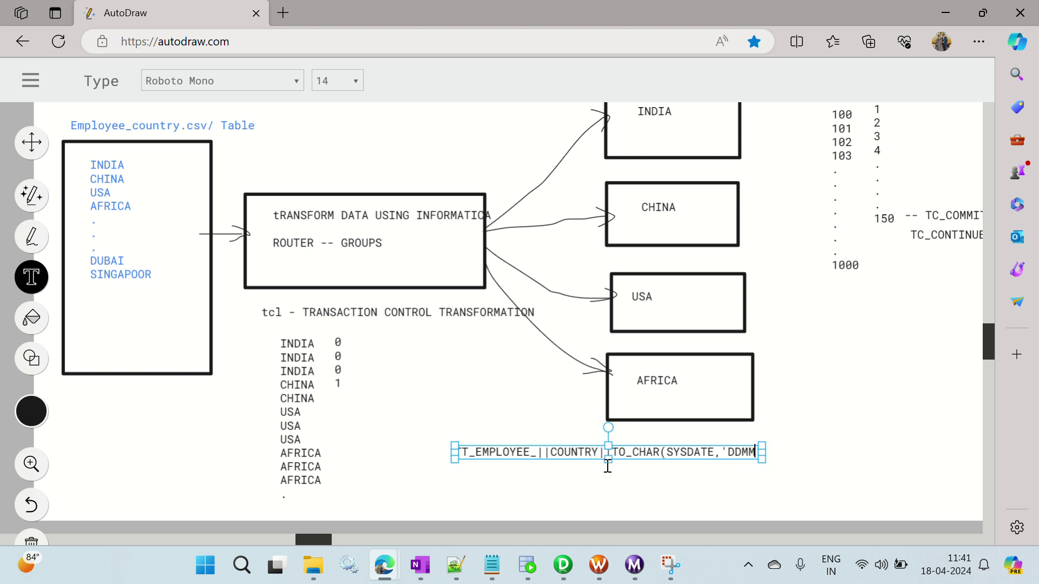
text(YYYY)
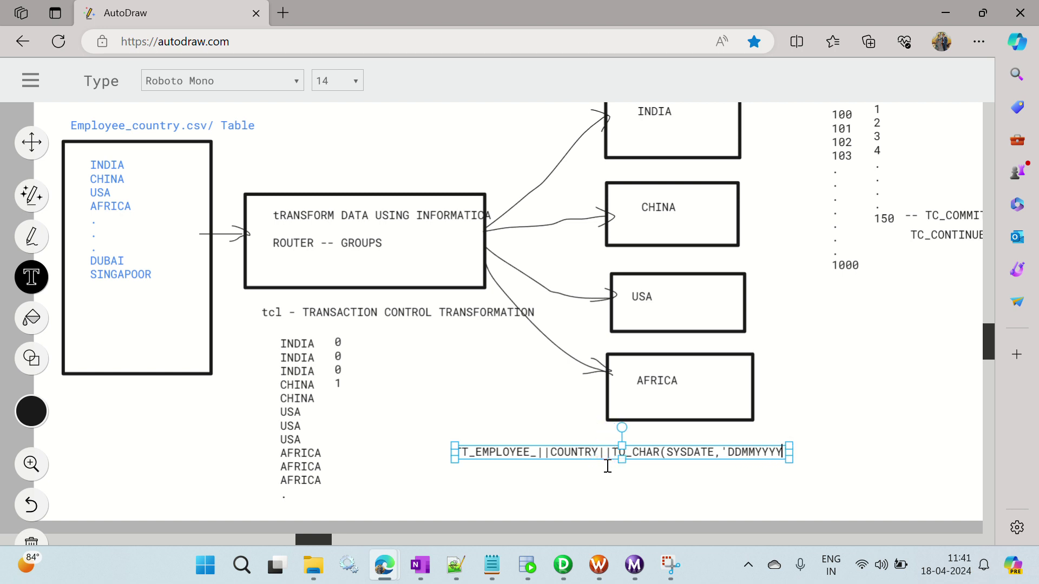
text(')
text()|)
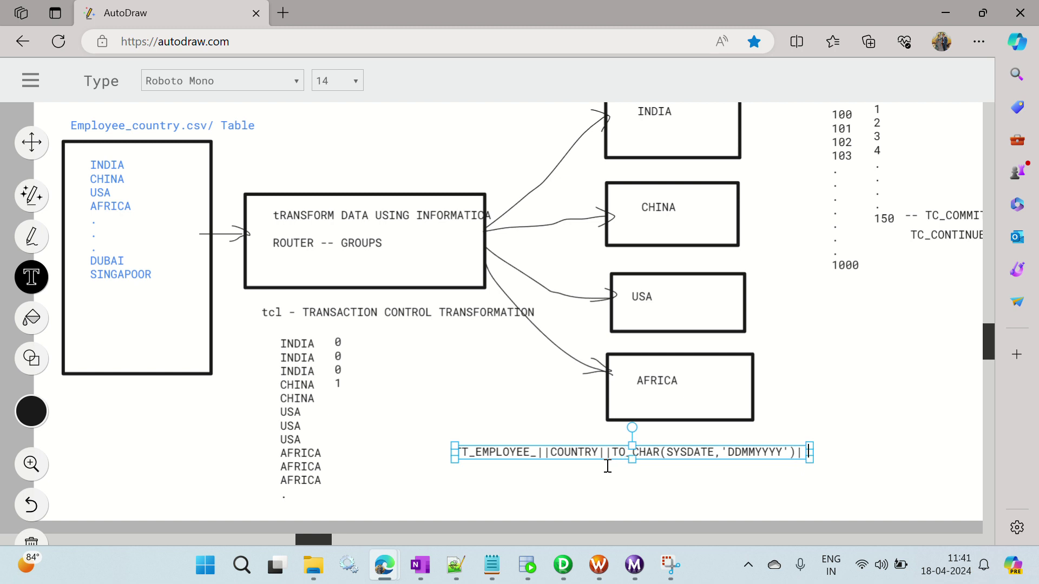
text(|.CSV)
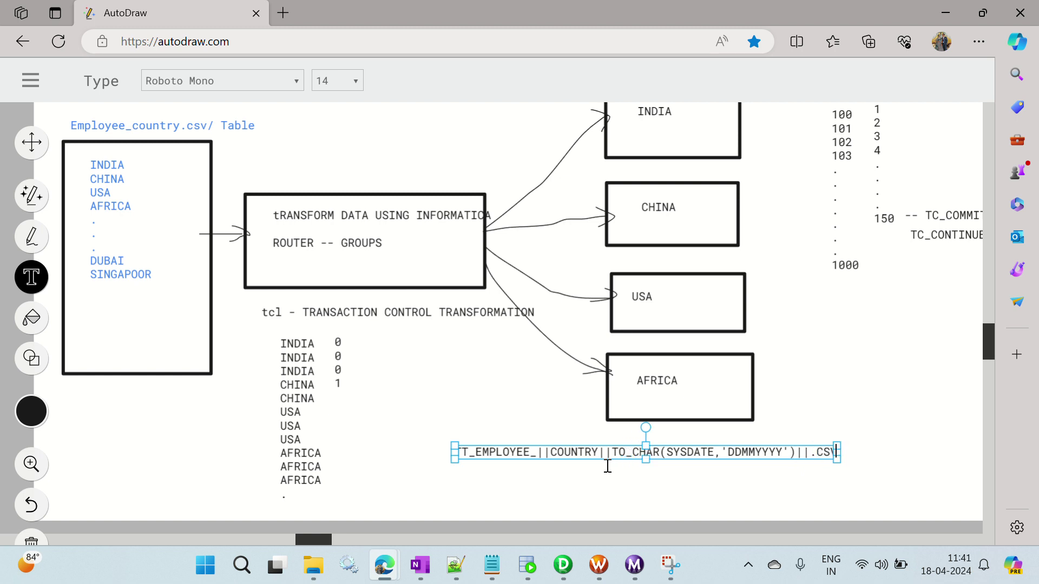
key(Escape)
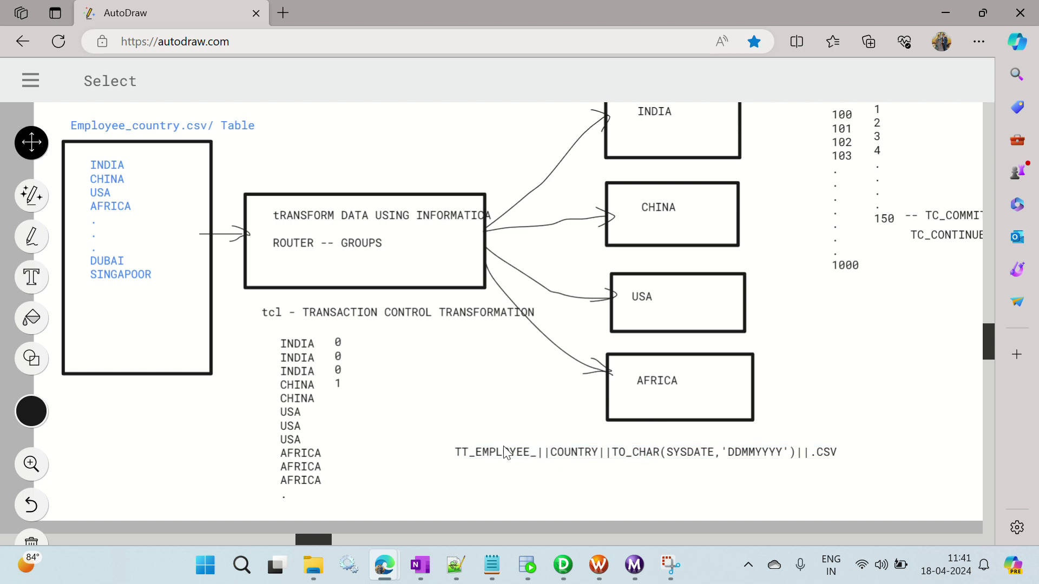
Enclose the TT_EMPLOYEE_ part of the file name text in single quotes.
click(464, 460)
click(34, 282)
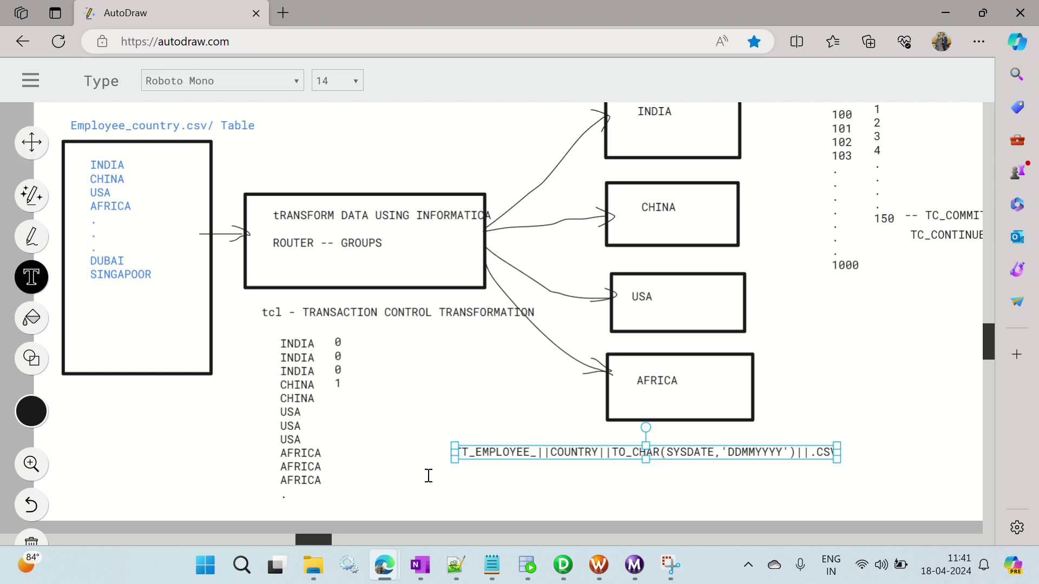
click(537, 451)
key(Left)
key(Left)
key(Left)
key(Left)
key(Left)
key(Left)
key(Left)
key(Left)
key(Left)
key(Left)
key(Left)
key(Left)
key(Left)
key(Left)
text(')
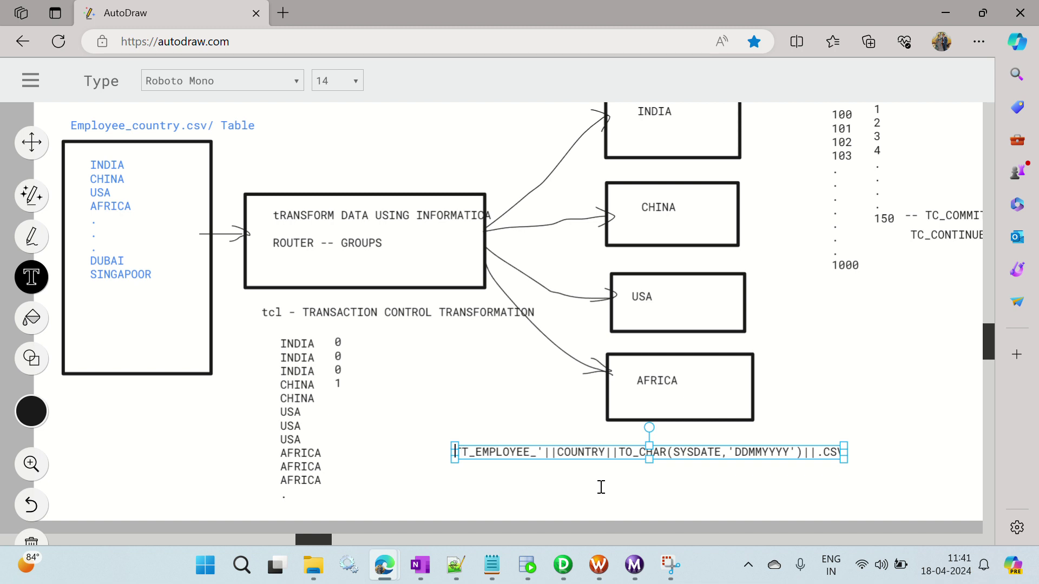
text(')
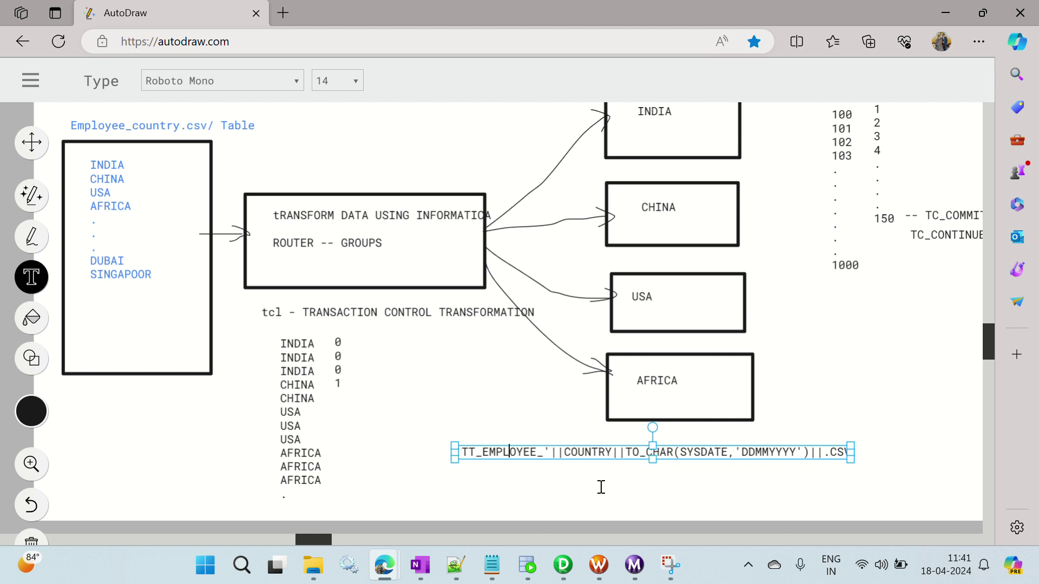
Enclose the .CSV extension at the end of the file name text in single quotes.
key(Right)
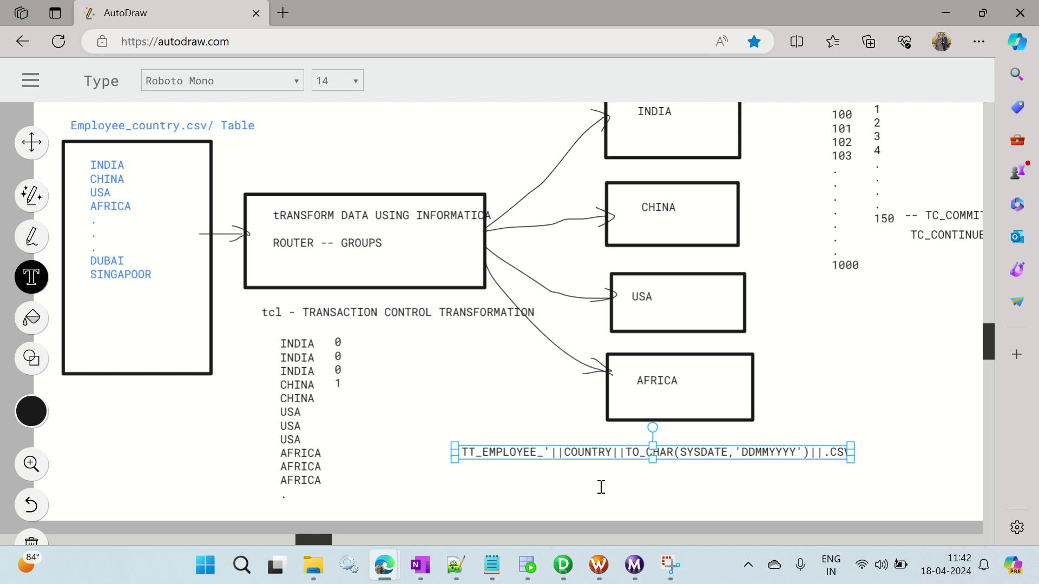
key(Right)
key(Right)
key(Right)
key(Right)
key(Right)
key(Right)
key(Right)
key(Right)
key(Right)
key(Right)
key(Right)
key(Right)
key(Right)
key(Right)
key(Right)
key(Right)
key(Right)
key(Right)
key(Right)
key(Right)
key(Right)
key(Right)
key(Right)
key(Right)
key(Right)
key(Right)
key(Right)
key(Right)
key(Right)
text(')||')
key(Escape)
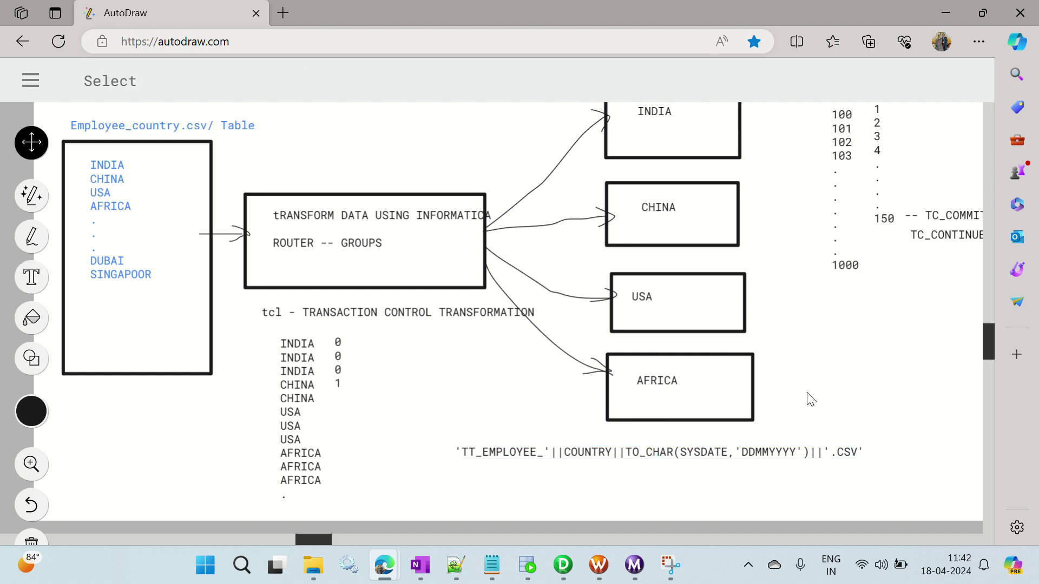
Copy the text 'TT_EMPLOYEE_'||COUNTRY||TO_CHAR(SYSDATE,'DDMMYYYY')||'.CSV' into the Filename port's expression of EXPTRANS in PowerCenter Designer.
click(763, 451)
click(31, 277)
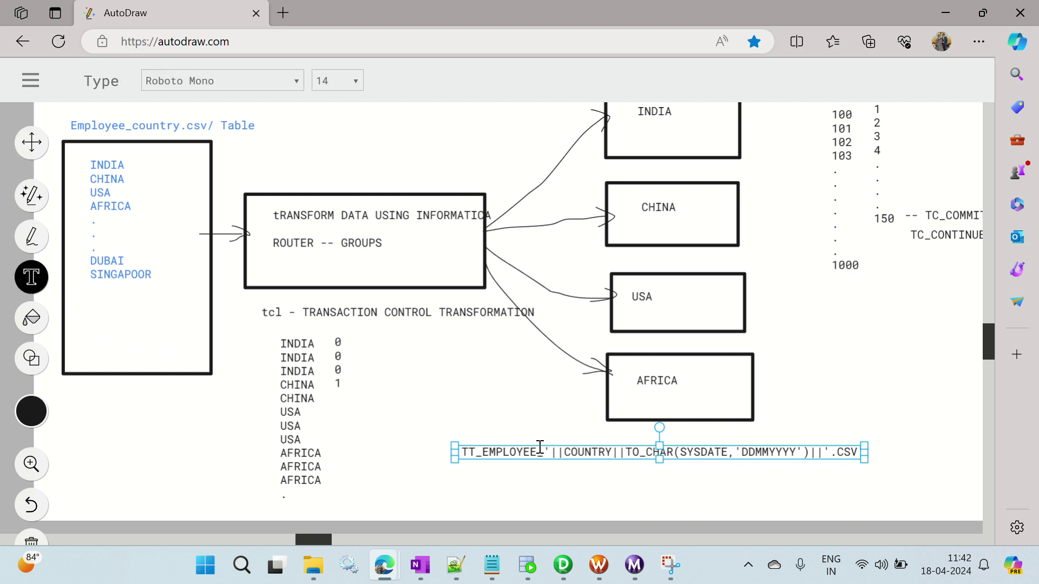
click(639, 450)
key(ctrl+c)
key(alt+Tab)
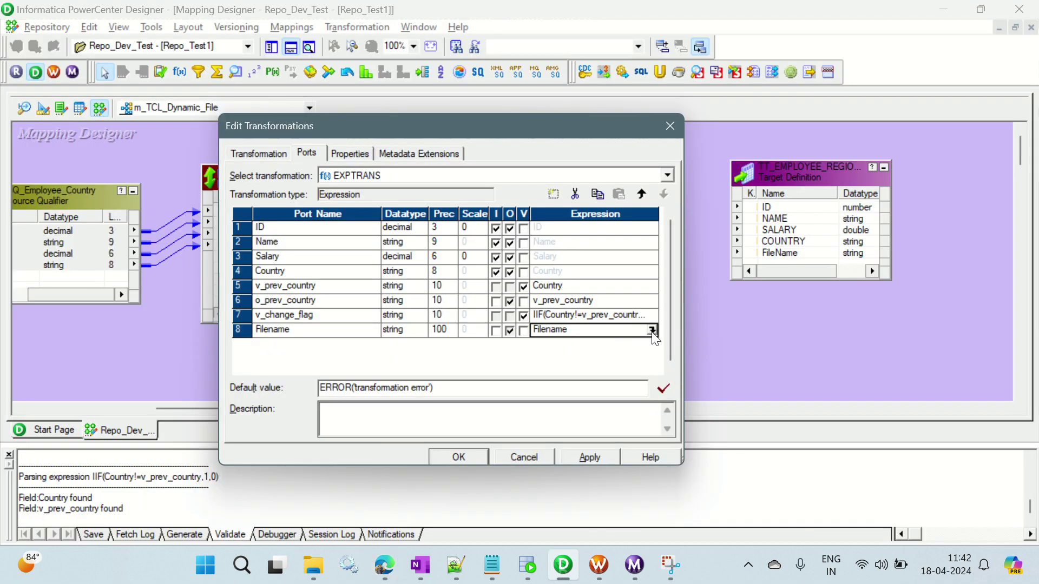
click(652, 331)
drag(346, 213, 225, 213)
key(ctrl+v)
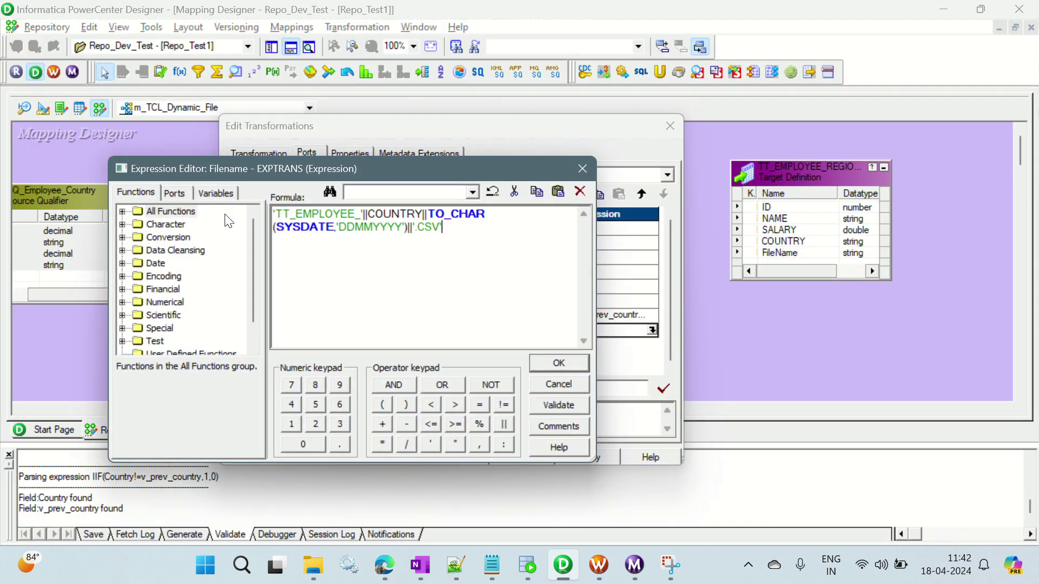
Validate the Filename expression and accept the changes to the EXPTRANS transformation.
click(570, 406)
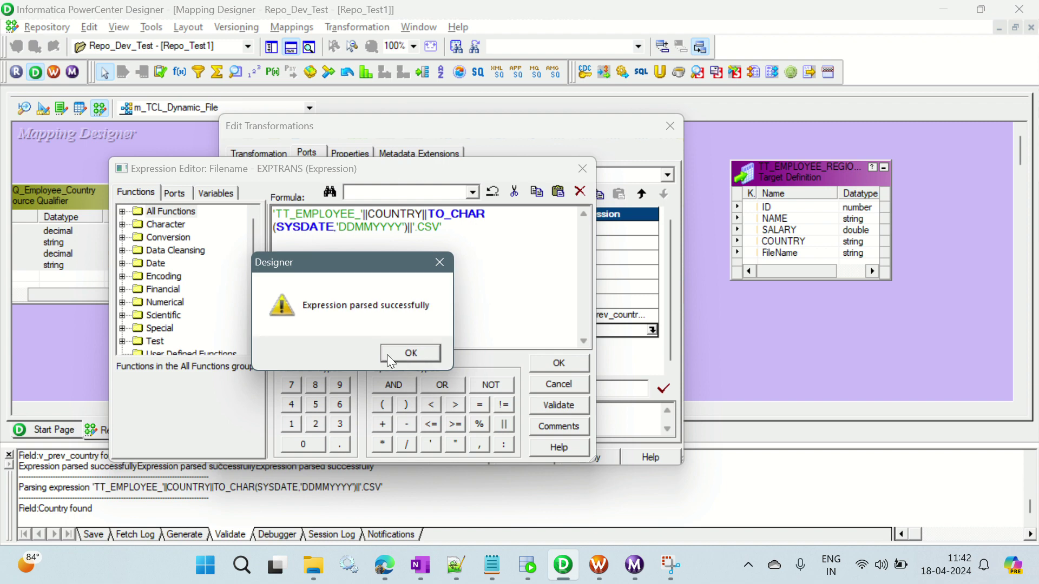
click(410, 353)
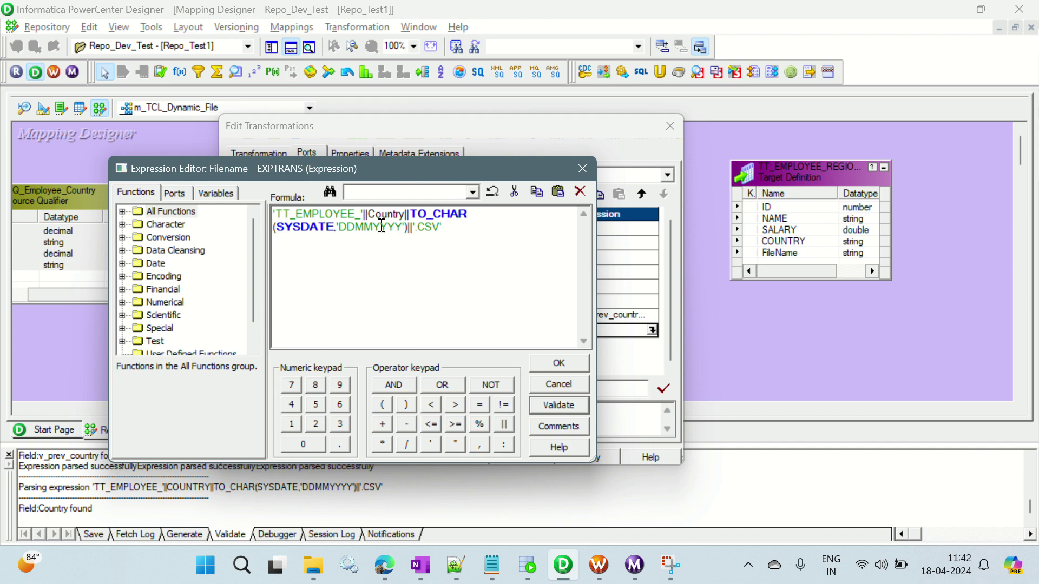
drag(368, 215, 405, 214)
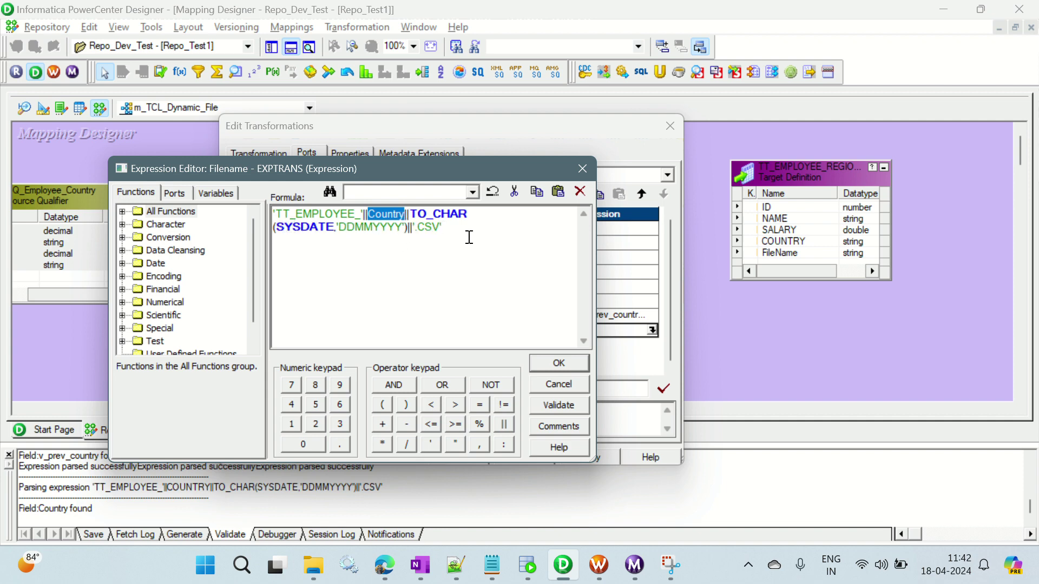
click(559, 363)
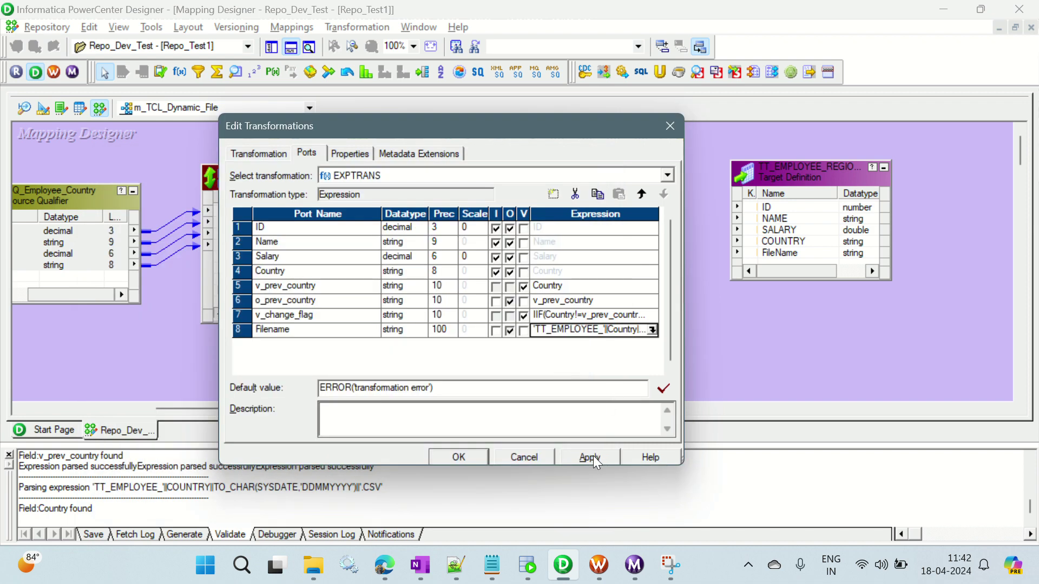
click(459, 457)
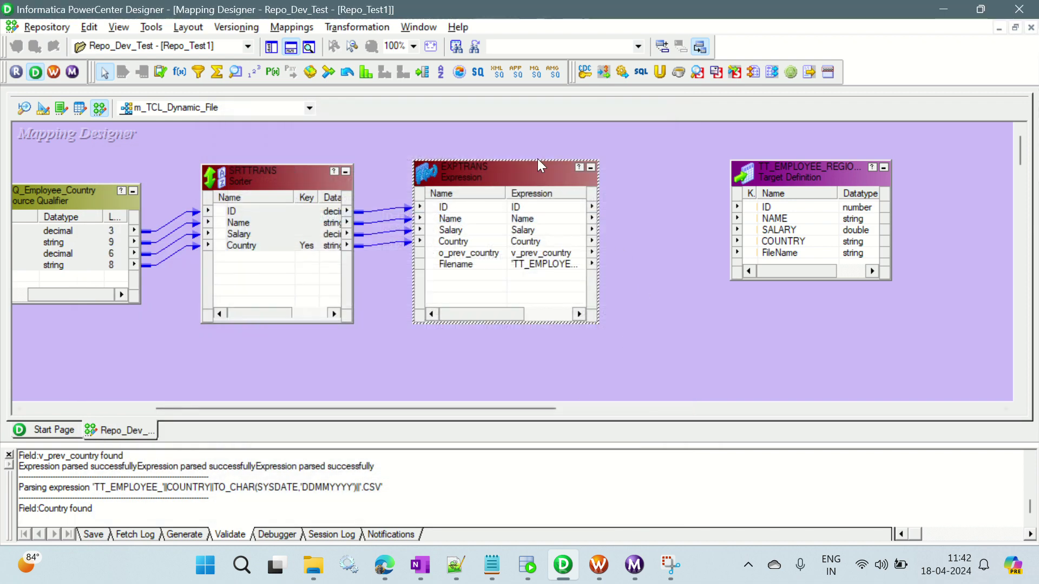
Move the target definition farther from EXPTRANS to make room between them in the mapping.
drag(834, 173, 929, 165)
drag(537, 406, 619, 421)
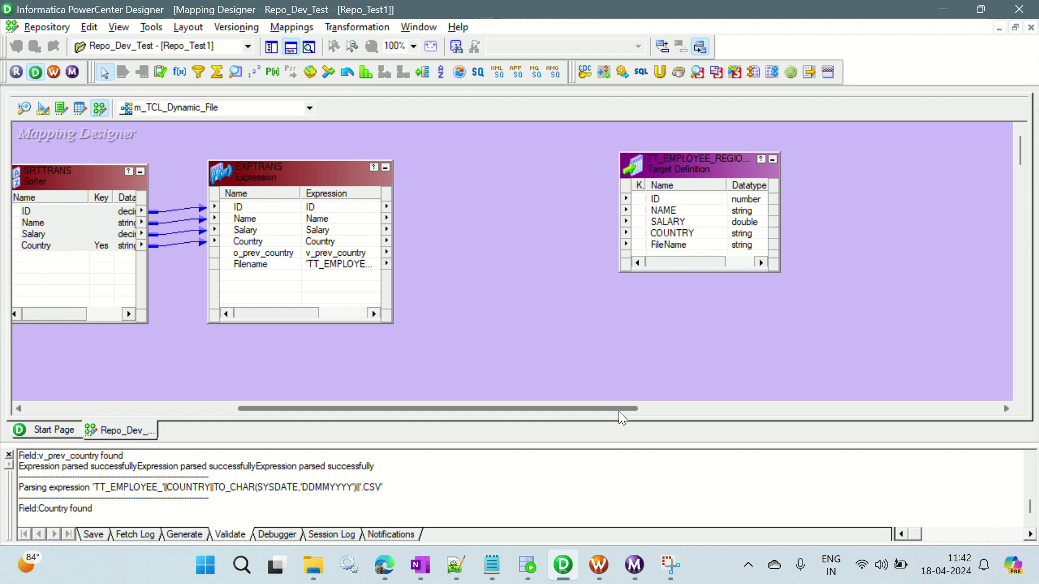
Switch to AutoDraw and review the TC_COMMIT_AFTER and TC_CONTINUE_TRANSACTION notes beside the row number lists.
mouse_move(384, 565)
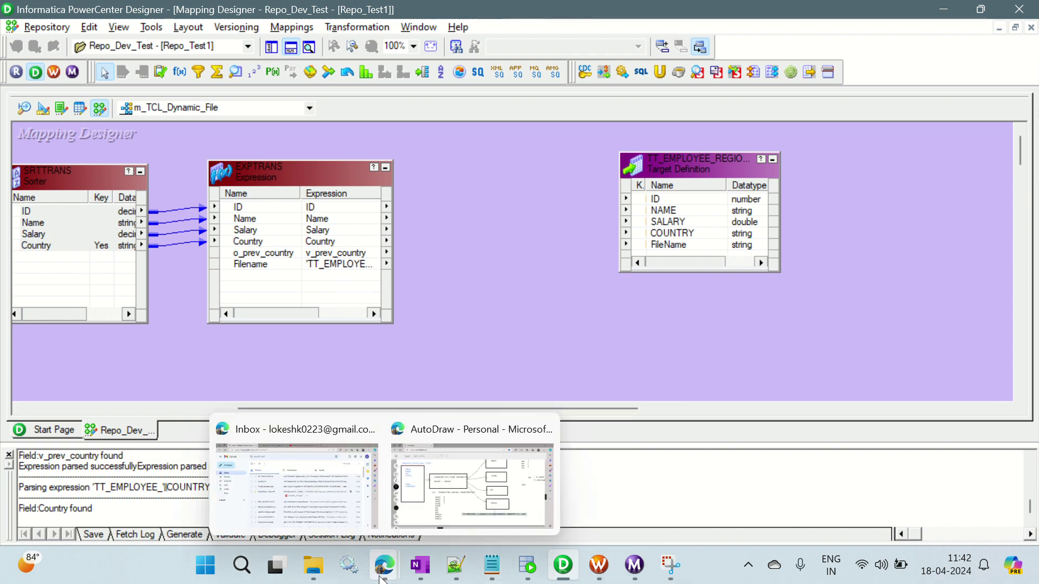
click(434, 490)
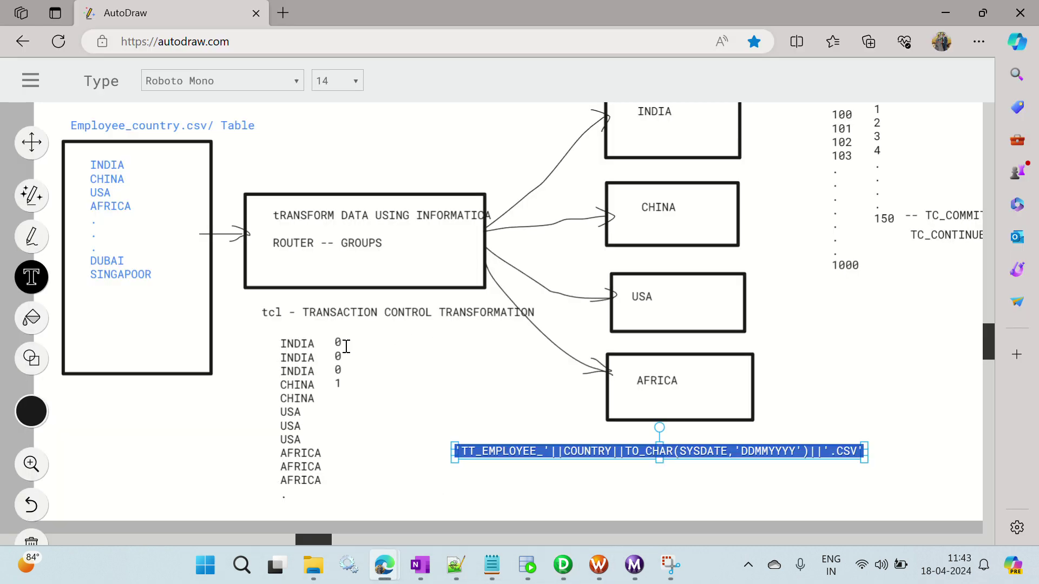
key(Escape)
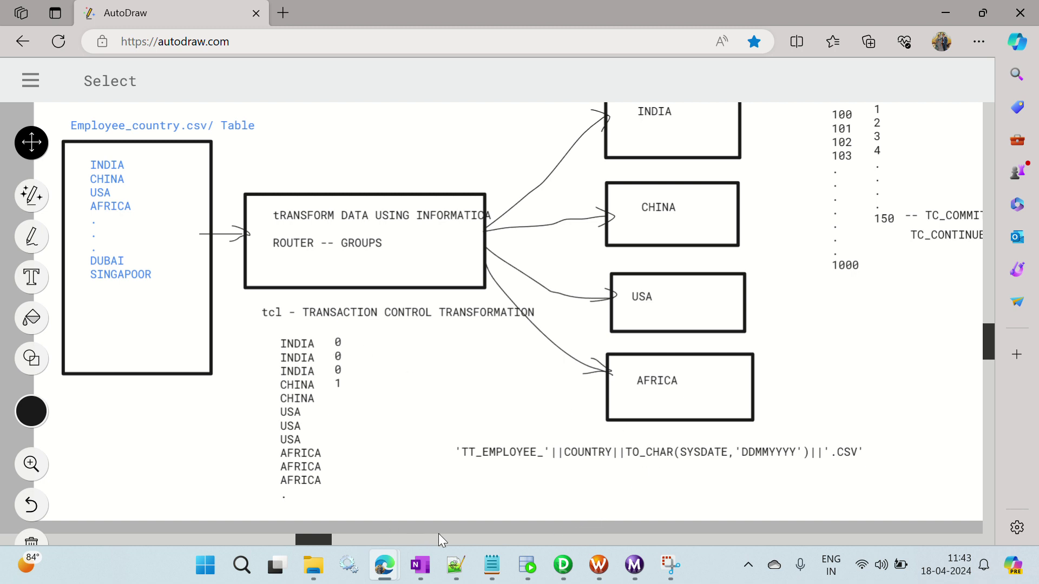
drag(323, 541, 517, 537)
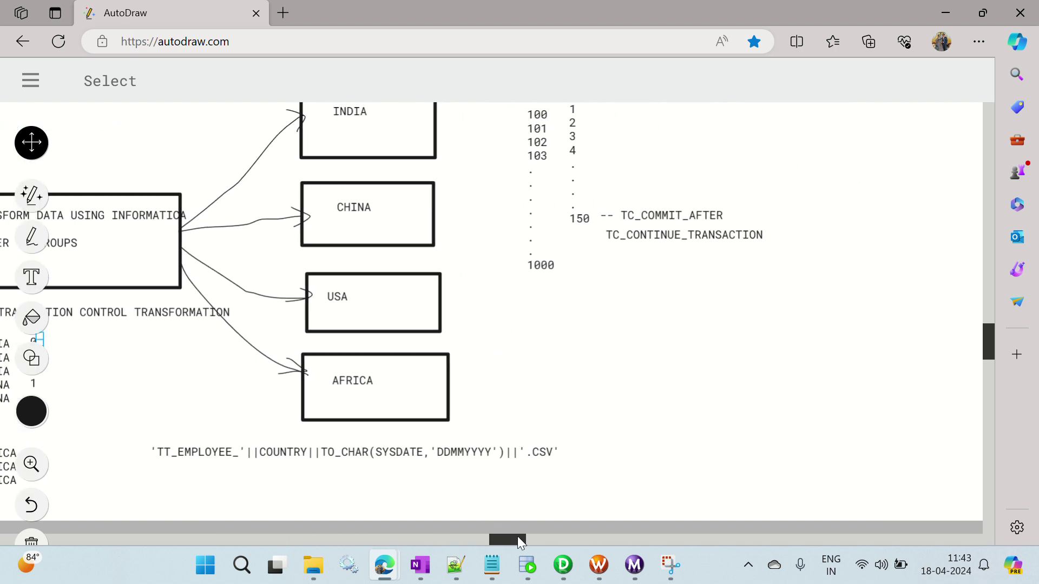
scroll(660, 243, up, 1)
click(636, 242)
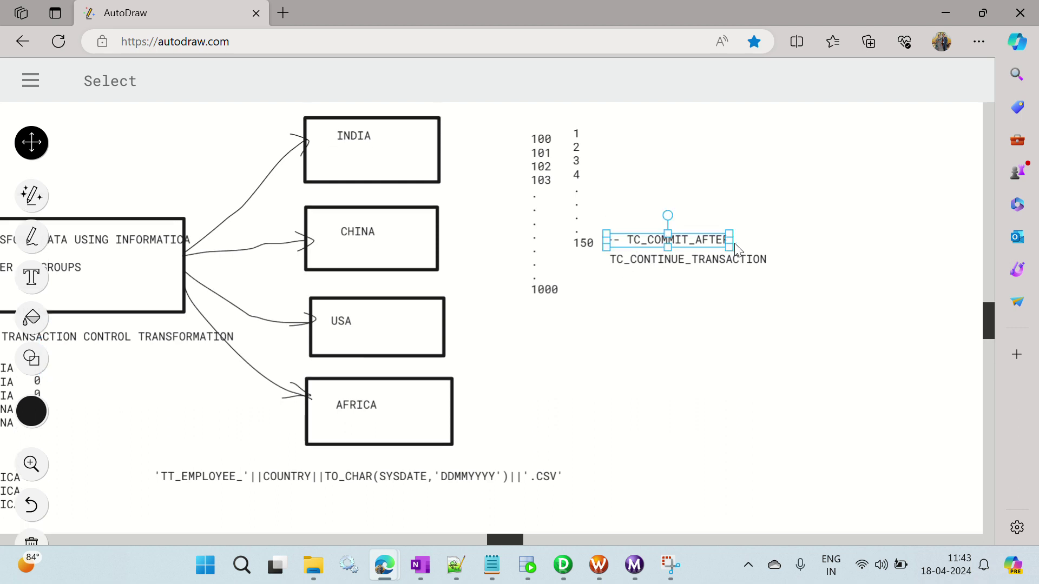
click(621, 261)
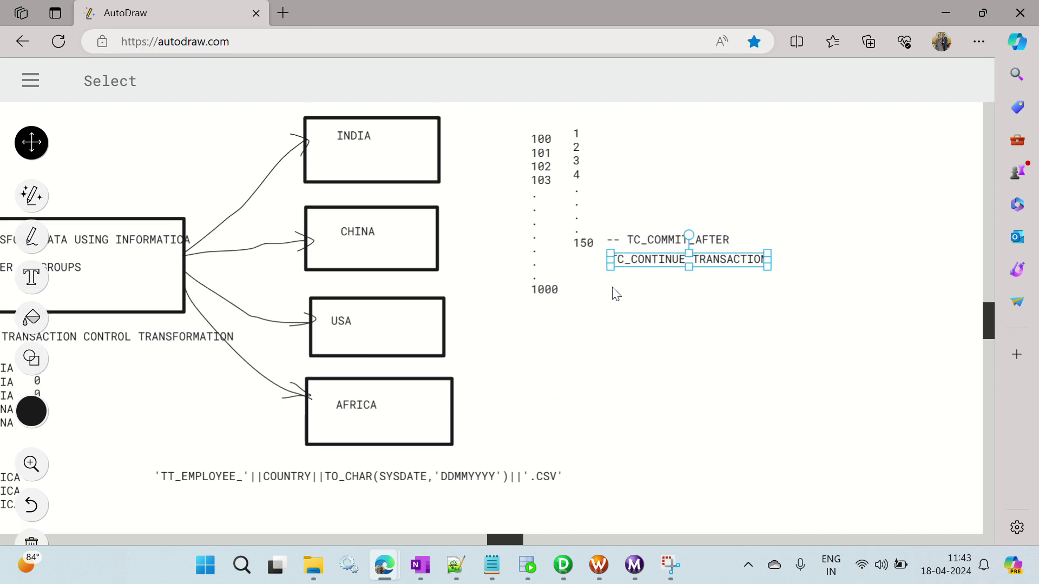
Switch back to PowerCenter Designer and place a Transaction Control transformation between EXPTRANS and the target definition, moving the target farther away.
drag(505, 541, 338, 540)
key(alt+Tab)
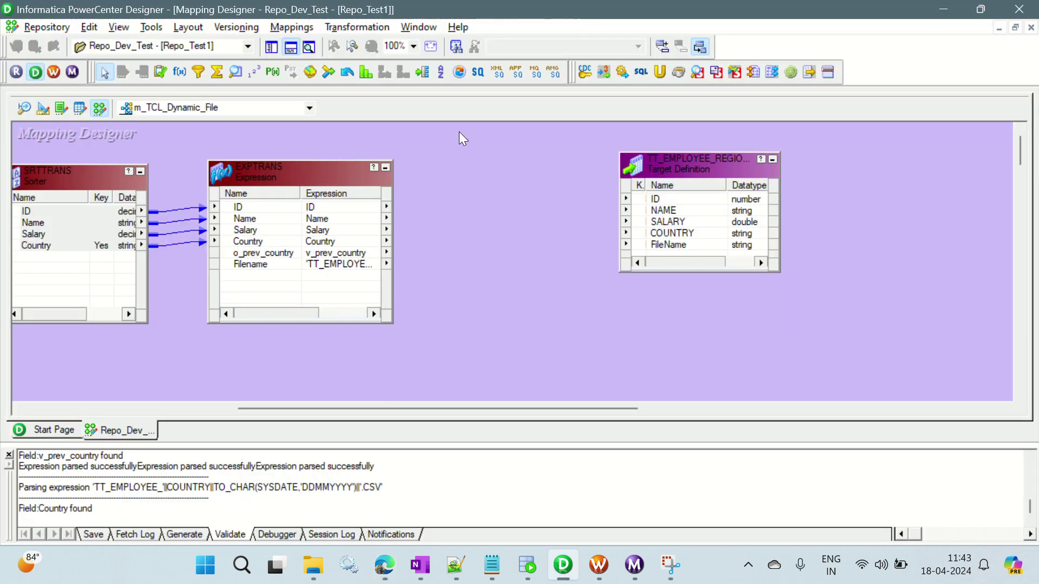
click(457, 76)
drag(449, 144, 596, 300)
drag(704, 164, 899, 162)
drag(543, 162, 625, 180)
Link the ID, Name, Salary, Country and Filename ports of EXPTRANS to TCTRANS, leaving out o_prev_country.
click(237, 206)
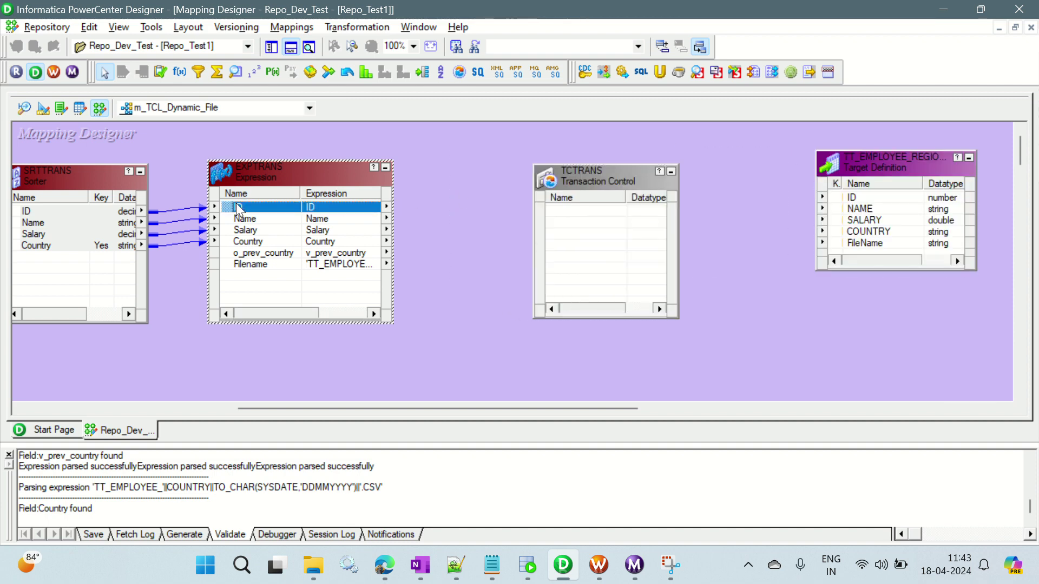
shift+click(254, 238)
ctrl+click(253, 267)
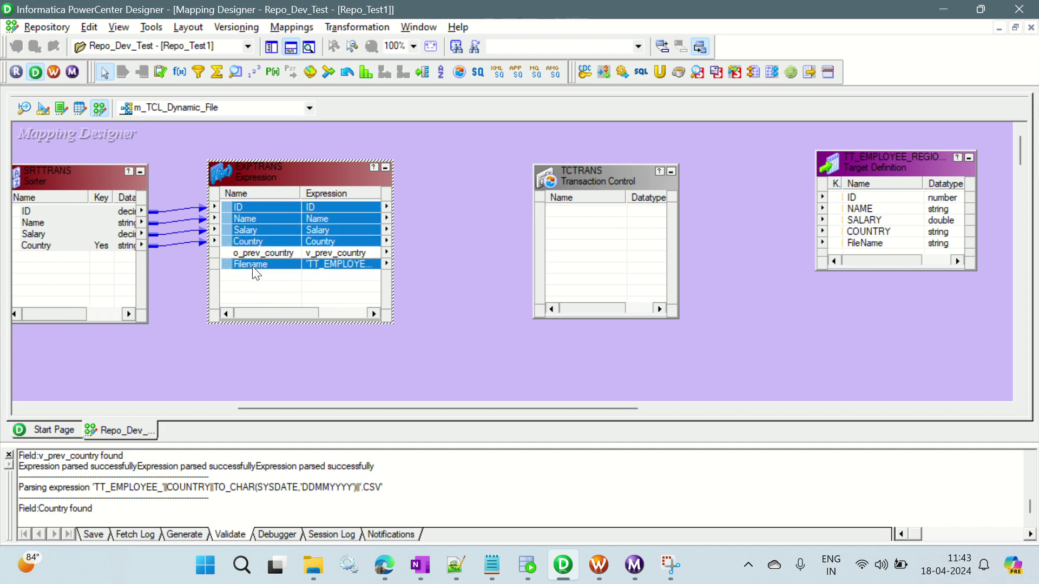
drag(251, 208, 1006, 533)
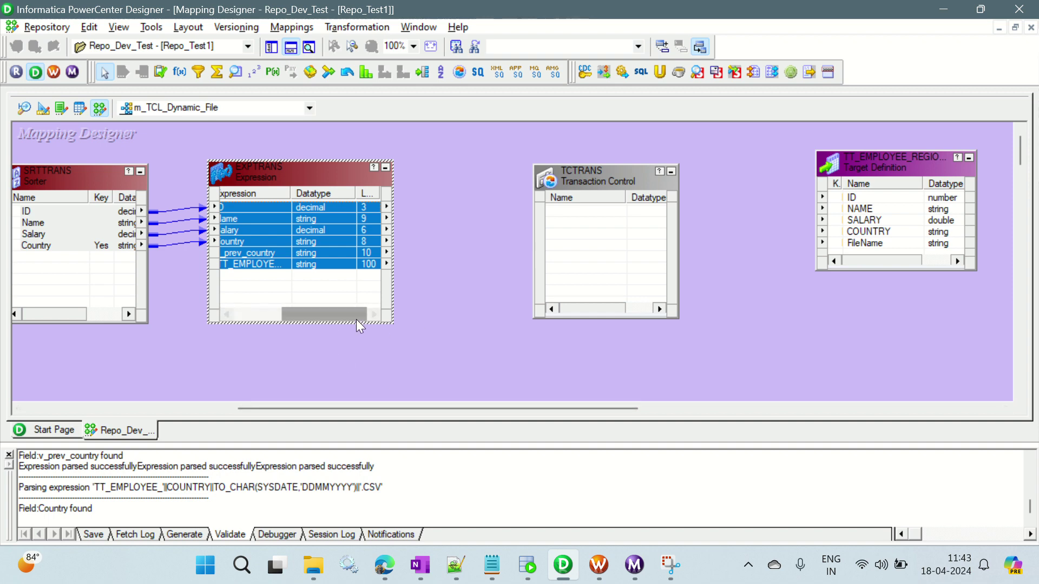
drag(358, 315, 300, 313)
ctrl+click(258, 248)
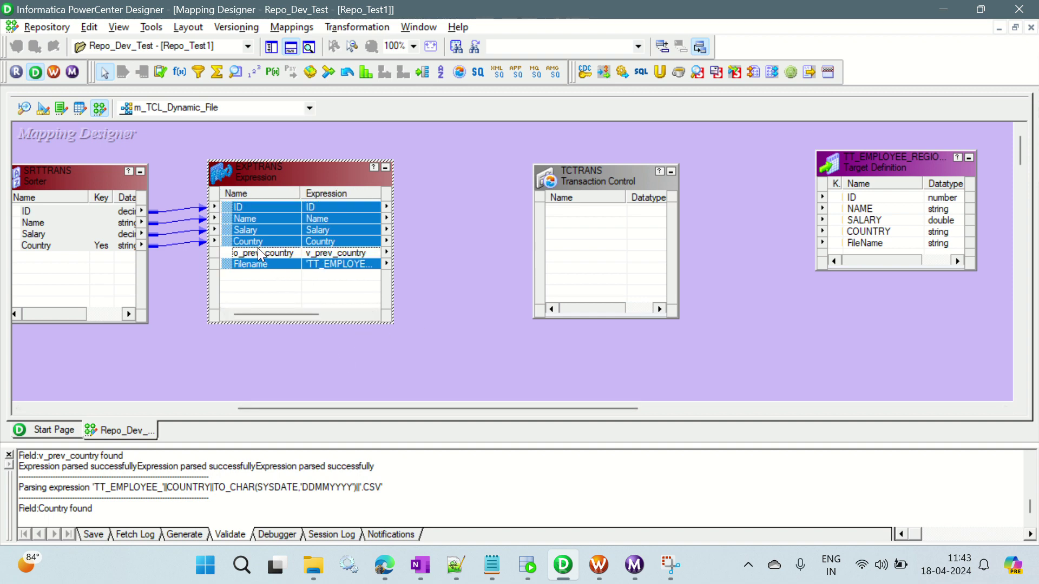
drag(253, 208, 1006, 532)
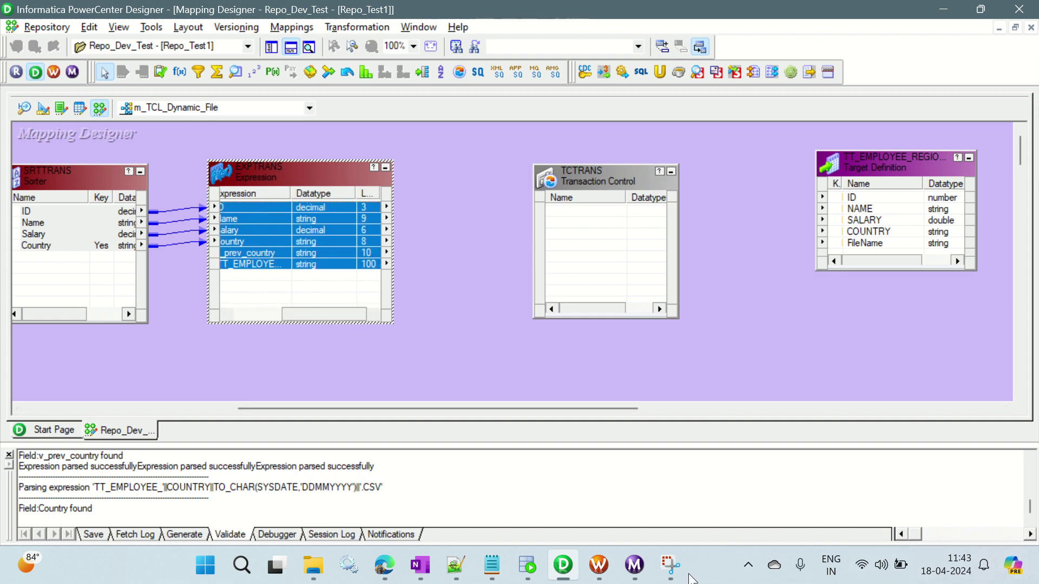
ctrl+click(263, 252)
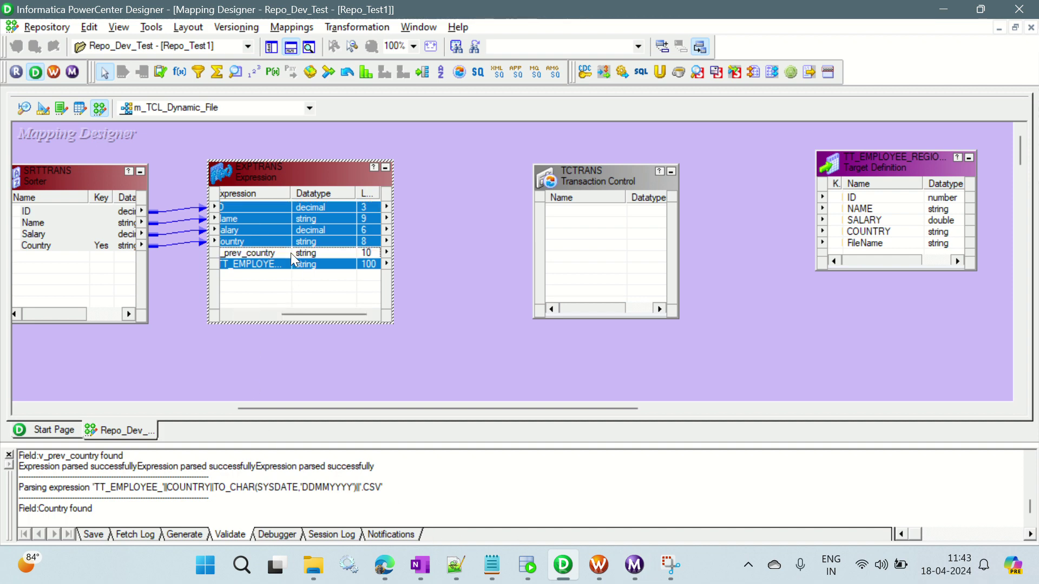
drag(319, 216, 597, 210)
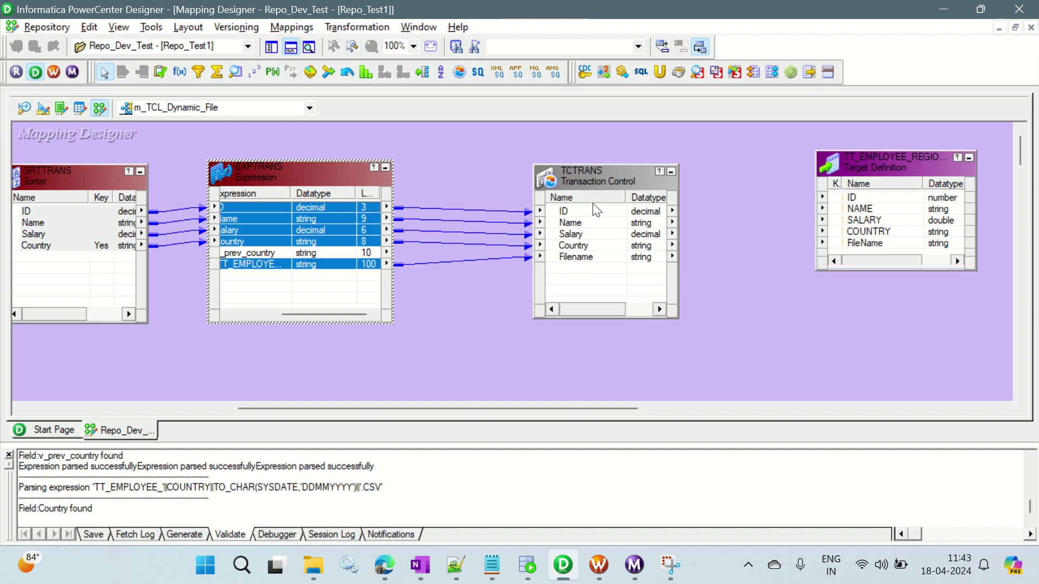
Open TCTRANS's Transaction Control Condition for editing and insert IIF( and the Country port before TC_CONTINUE_TRANSACTION.
double_click(598, 174)
click(306, 154)
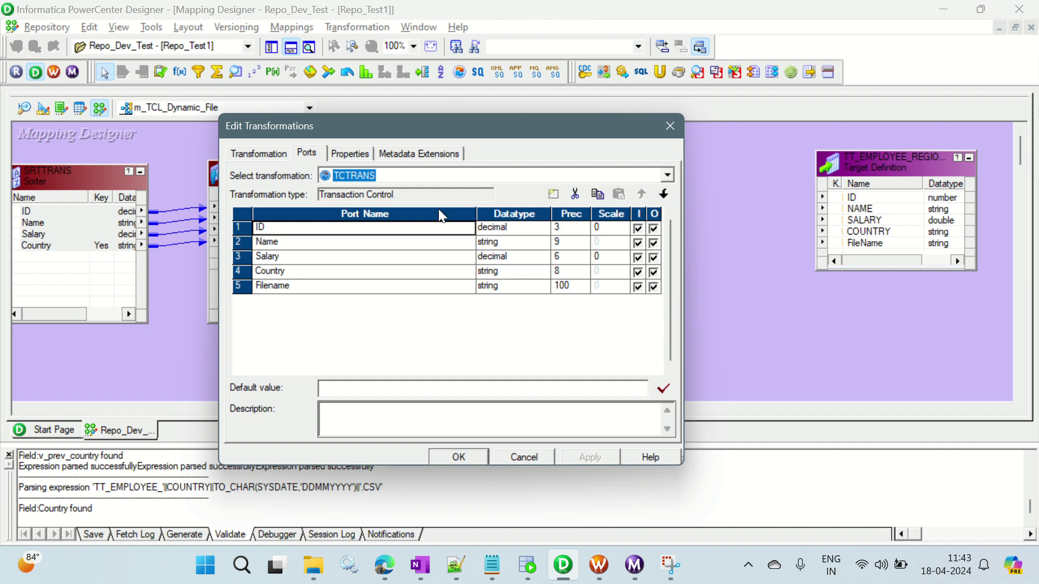
click(351, 153)
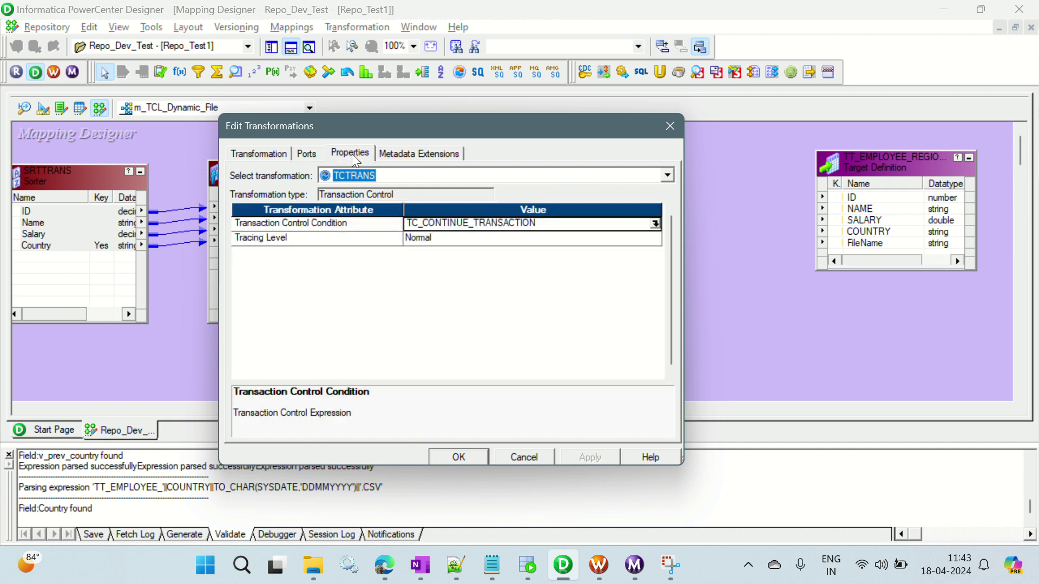
click(307, 227)
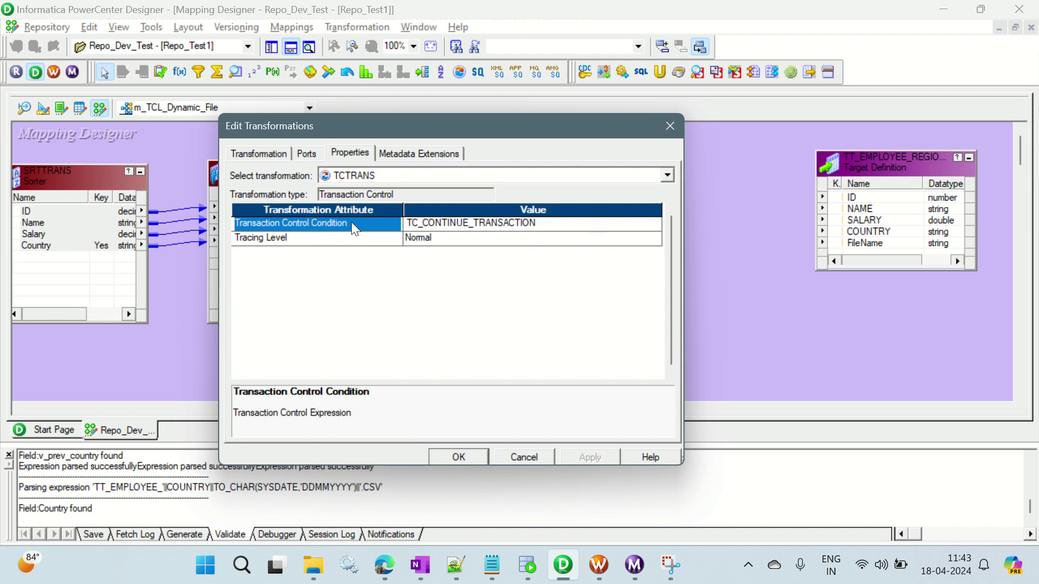
click(655, 223)
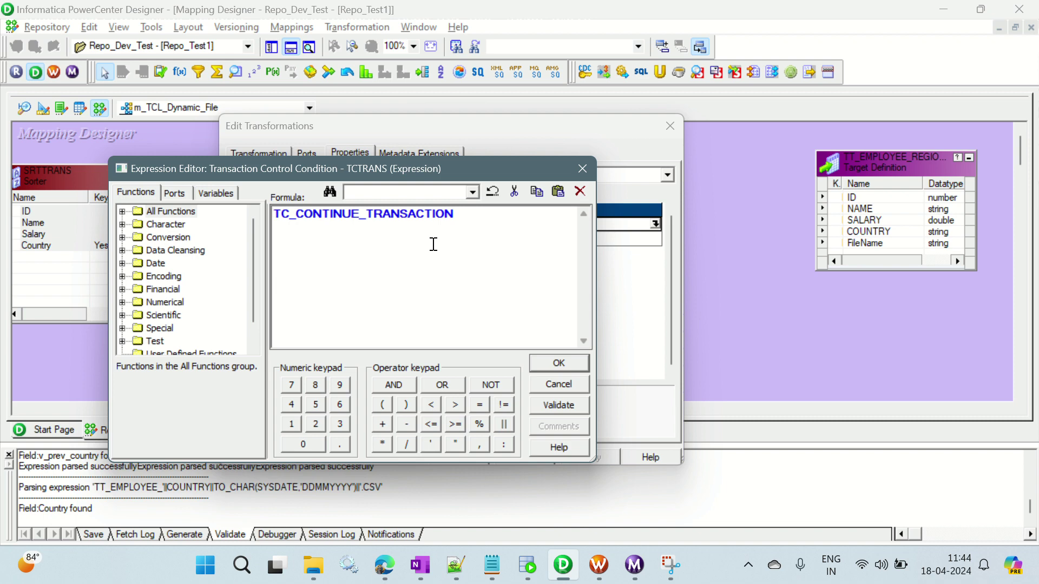
text(IIF()
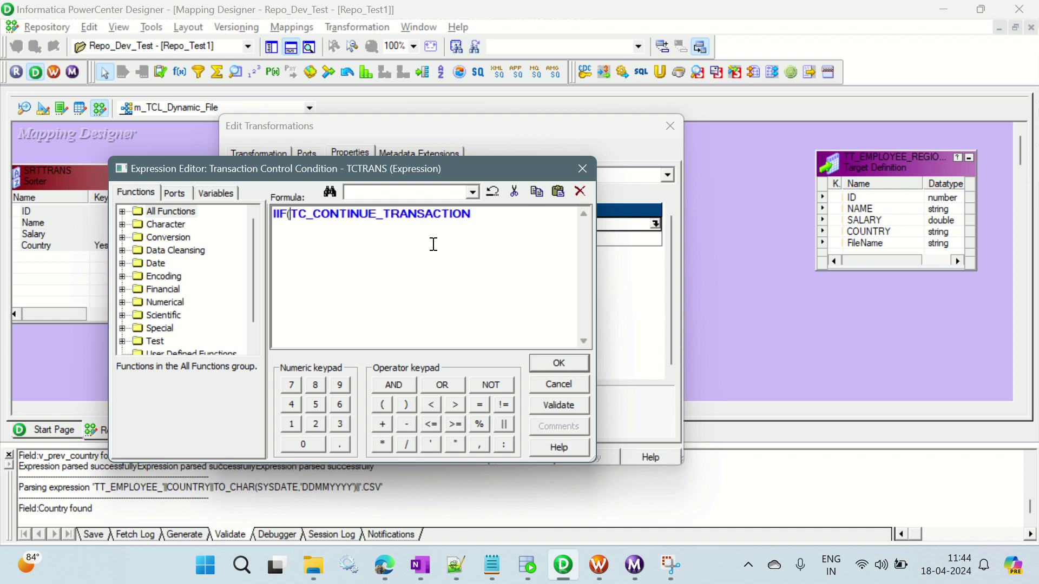
click(175, 194)
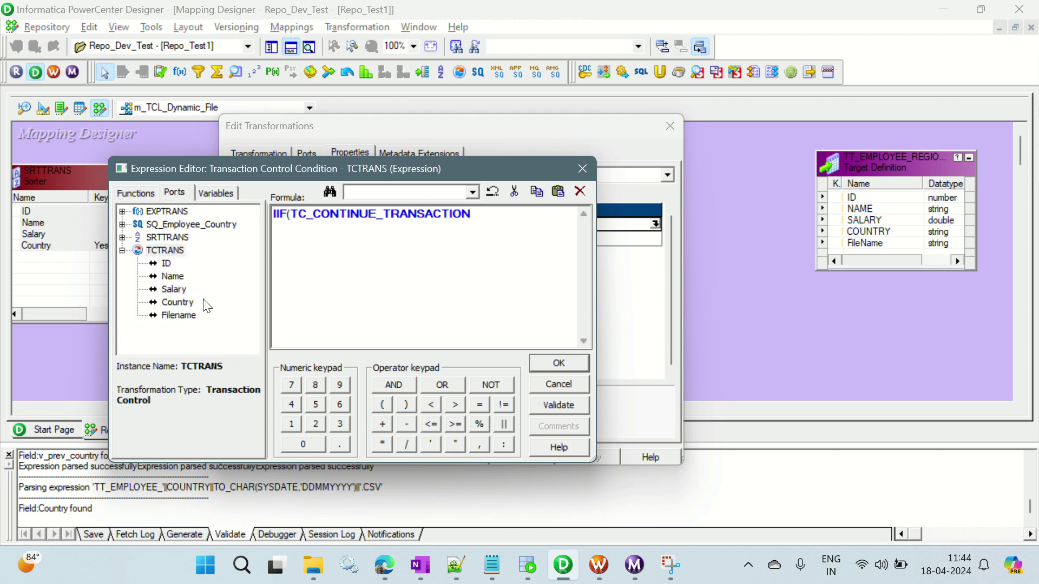
double_click(173, 299)
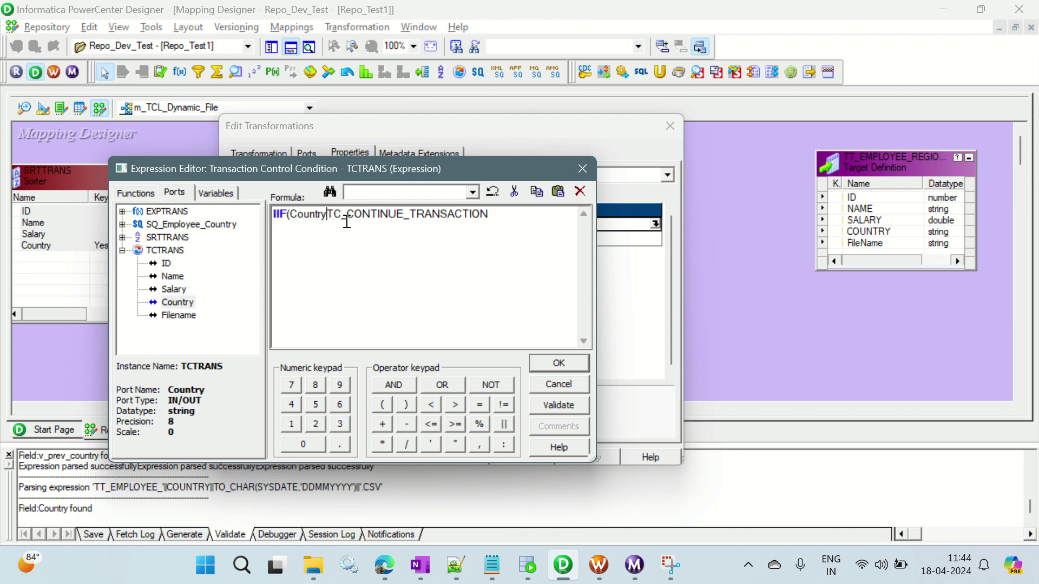
Consult the transaction constants in the Notepad notes and complete the IIF comparison as Country=1, followed by a comma.
text(!)
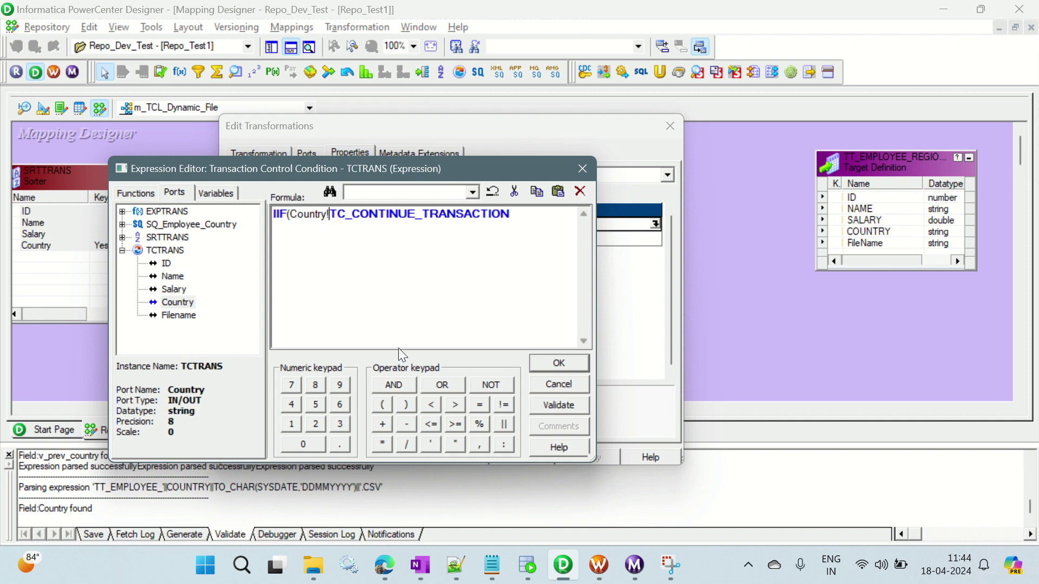
click(492, 565)
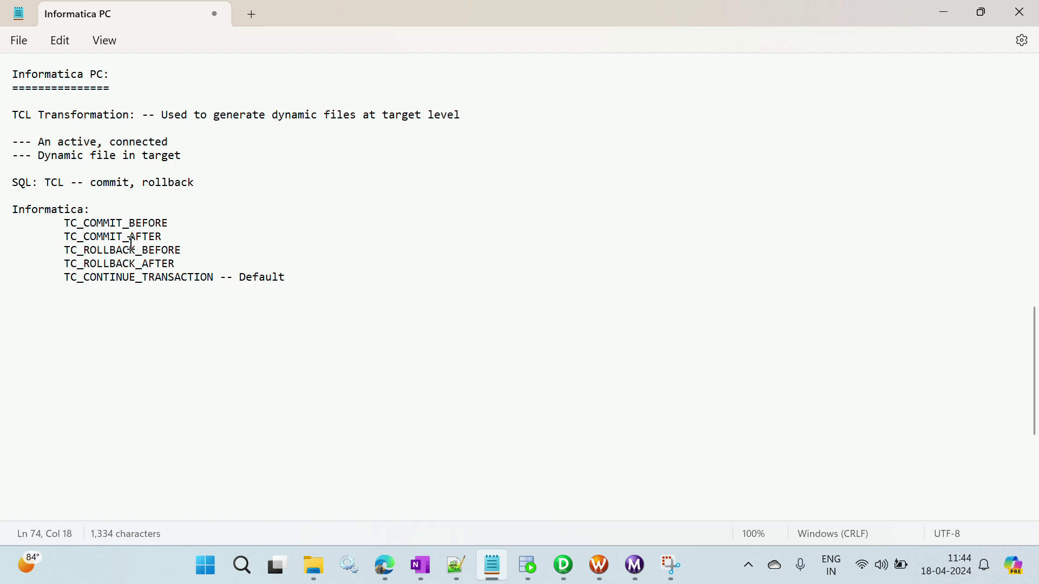
key(alt+Tab)
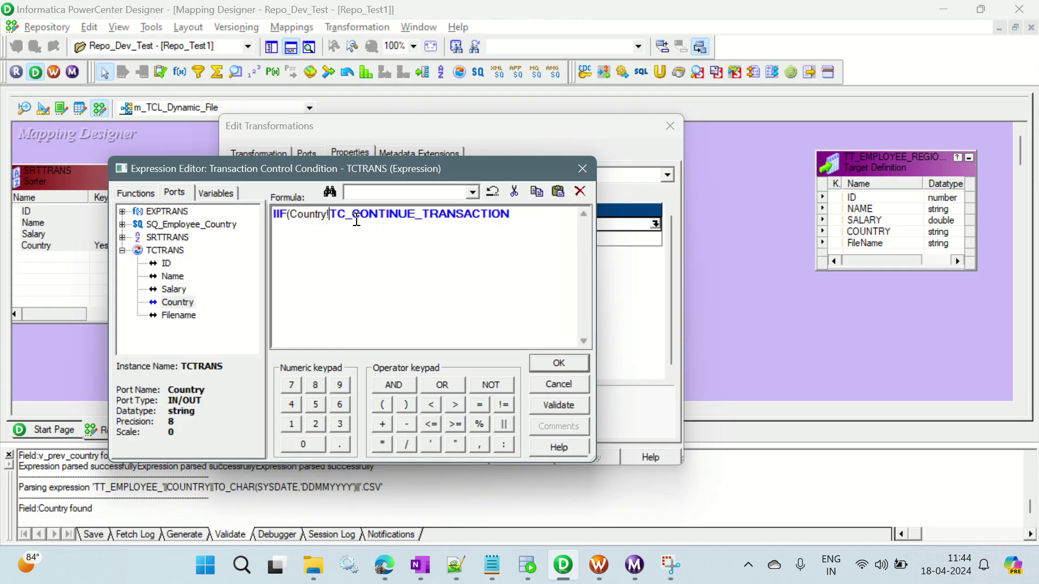
key(BackSpace)
text(=1)
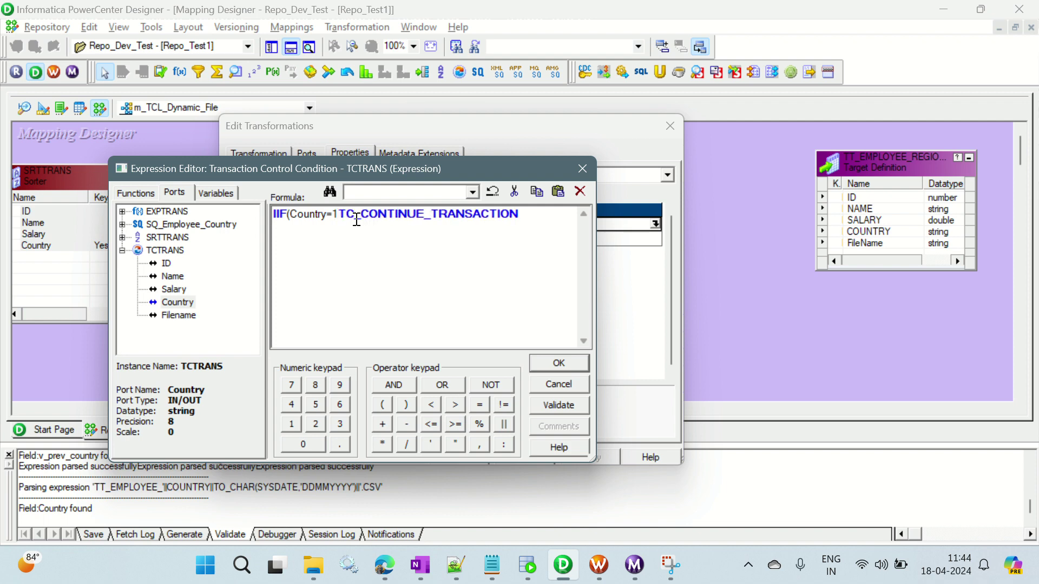
text(,)
Insert the built-in variable TC_COMMIT_BEFORE as the true result before TC_CONTINUE_TRANSACTION and close the IIF parenthesis.
click(215, 196)
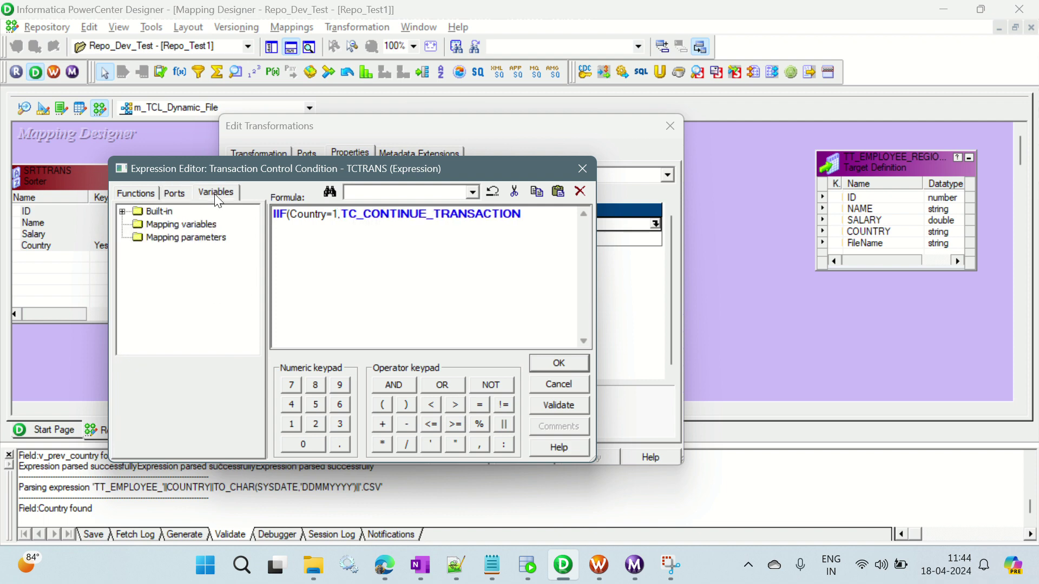
click(123, 212)
scroll(201, 320, down, 5)
scroll(198, 318, down, 1)
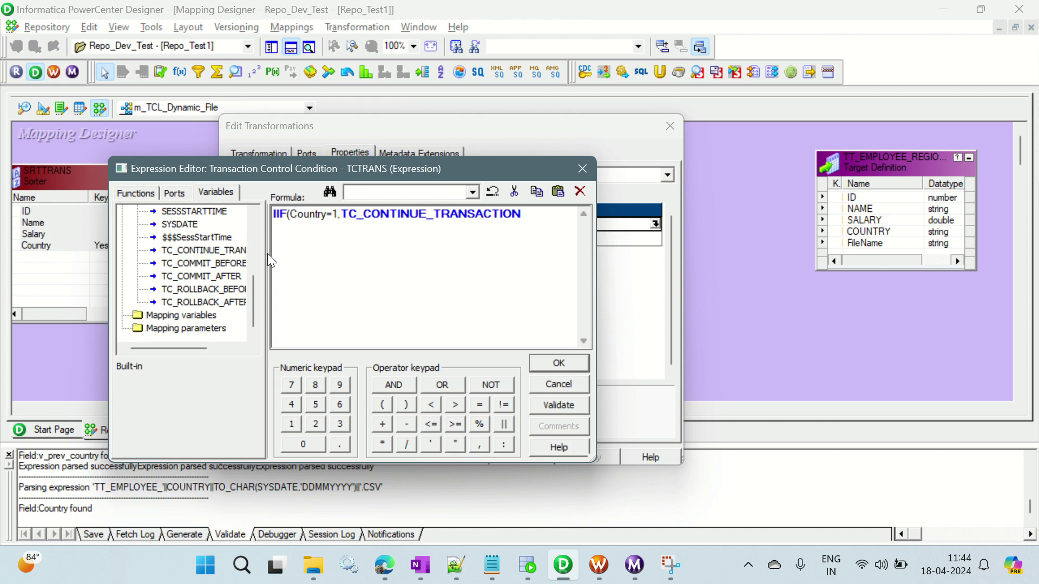
drag(267, 256, 272, 261)
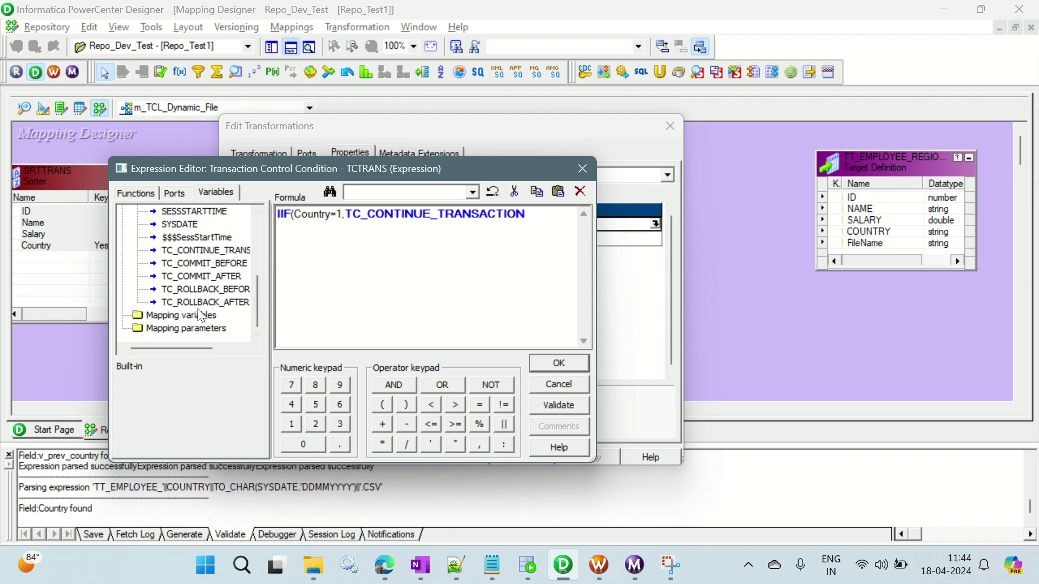
drag(157, 346, 177, 346)
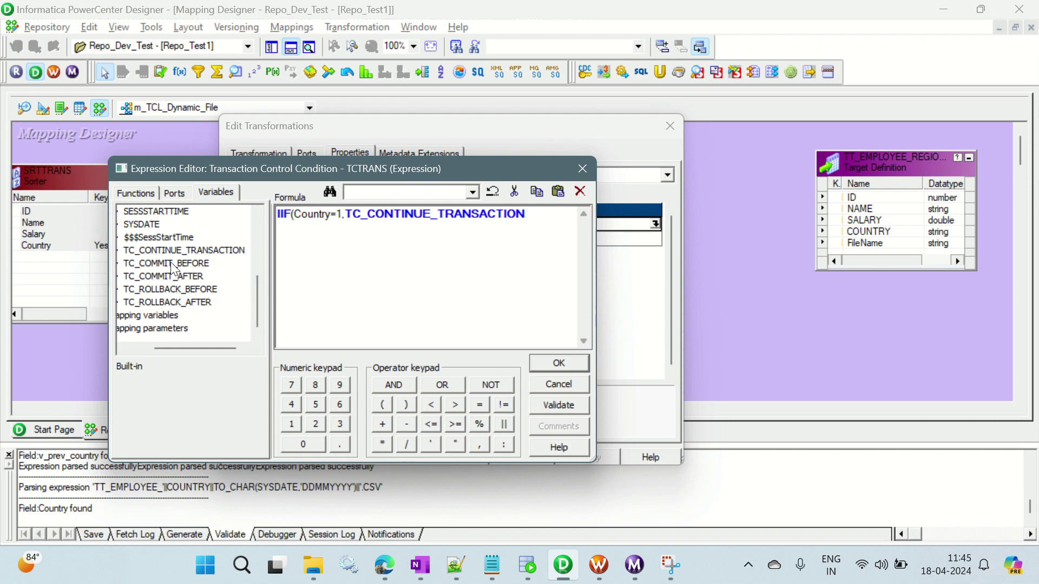
double_click(171, 263)
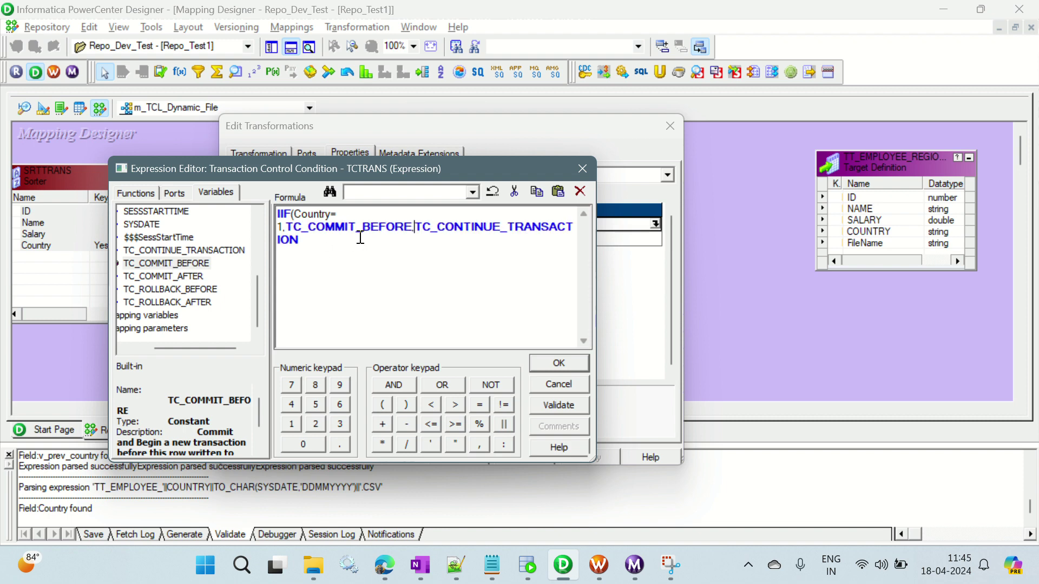
click(324, 243)
text())
Validate the condition IIF(Country=1,TC_COMMIT_BEFORE,TC_CONTINUE_TRANSACTION) and close the expression editor, keeping the expression.
click(576, 405)
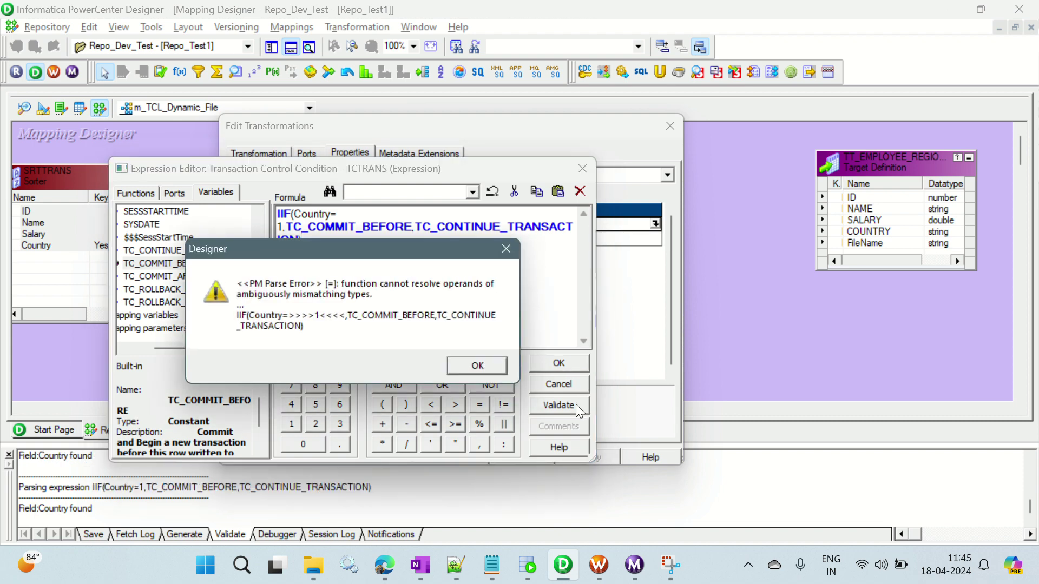
click(479, 367)
click(568, 364)
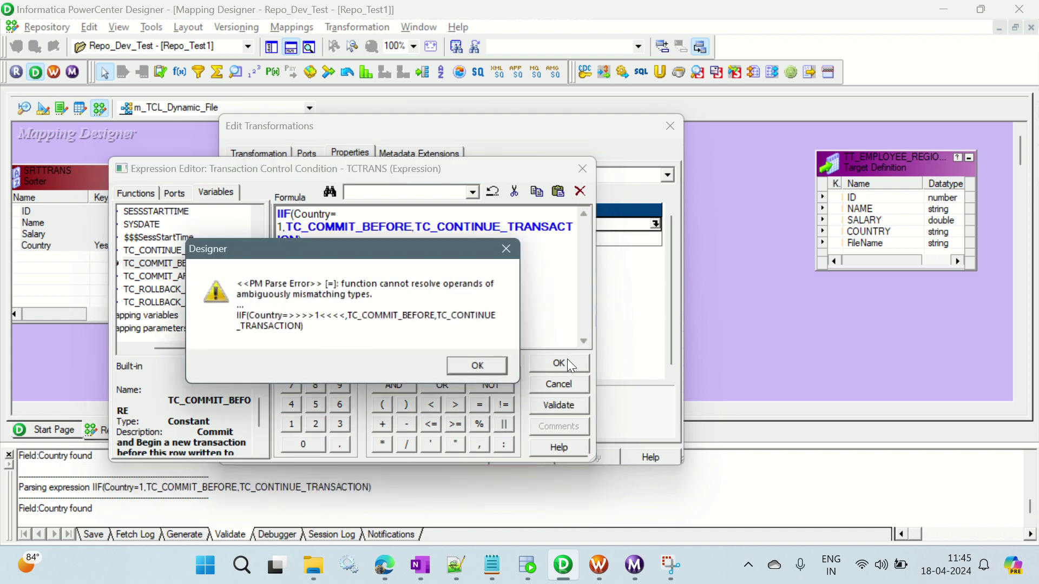
click(461, 362)
click(378, 353)
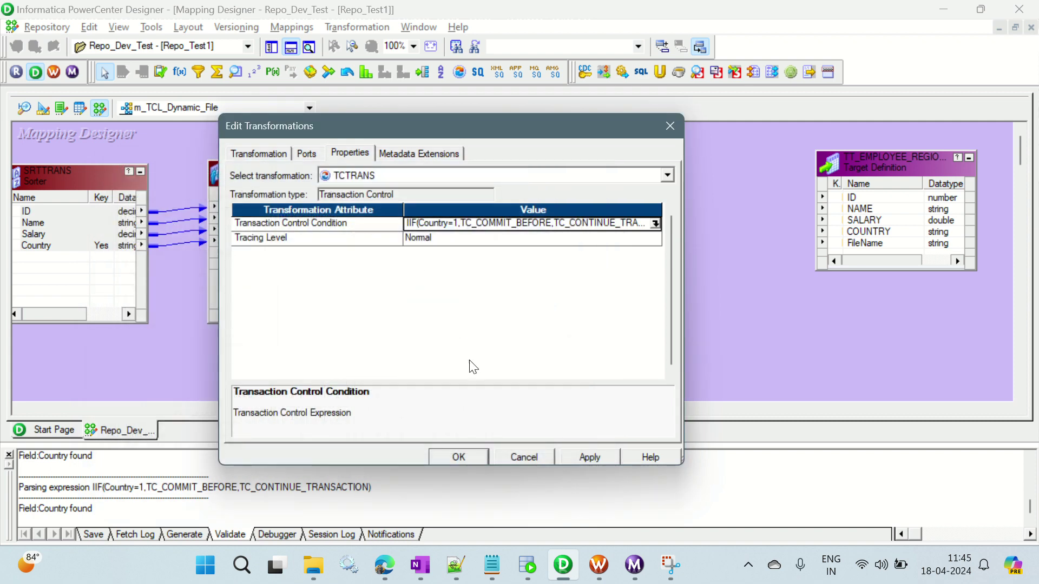
Review the ports of TCTRANS and accept the changes to the transformation.
click(307, 153)
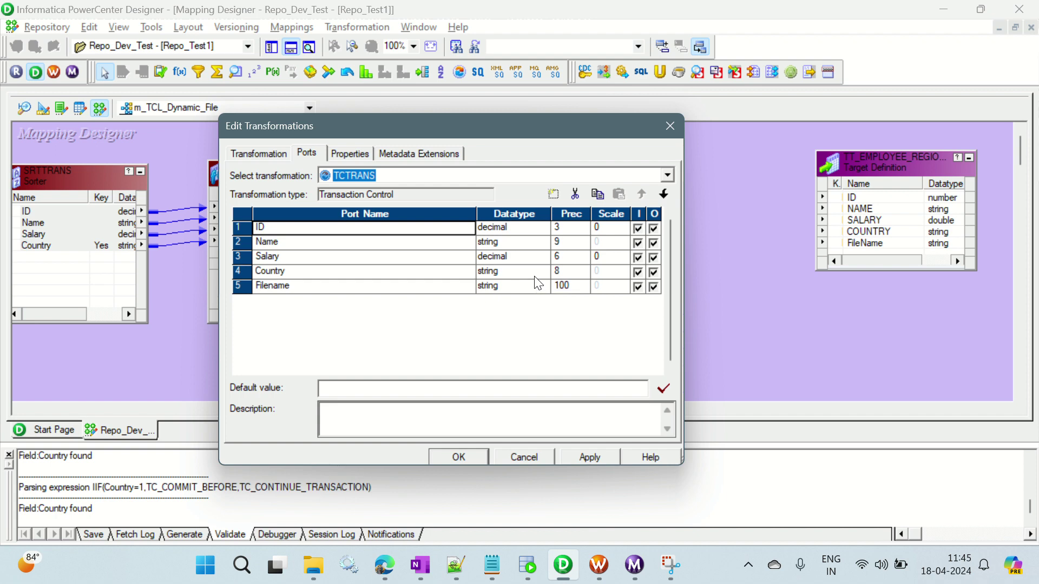
drag(437, 119, 703, 97)
click(723, 435)
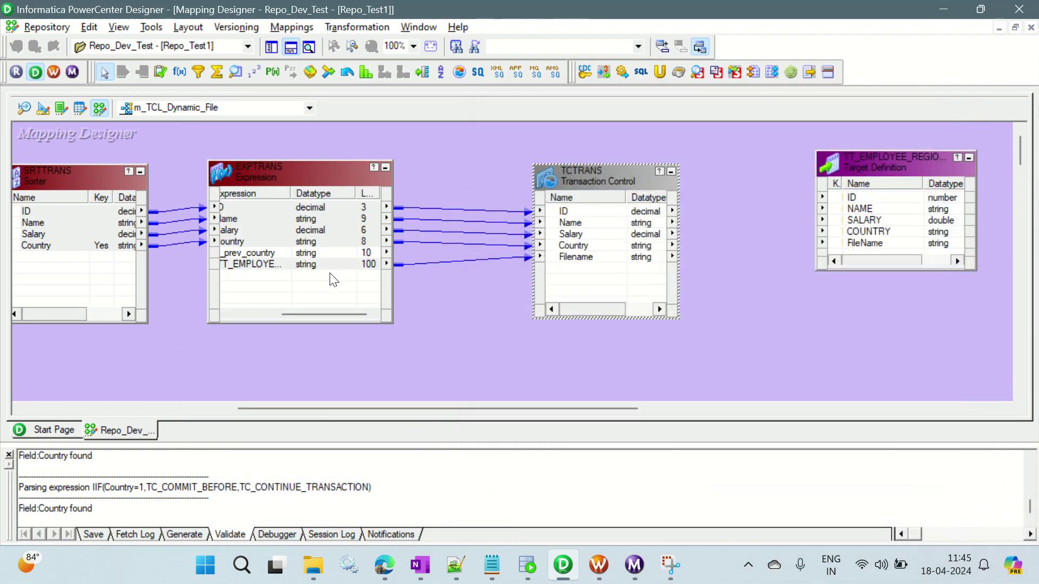
Review the ports of EXPTRANS and the v_change_flag expression, leaving the expression as it is.
drag(328, 310, 265, 310)
click(265, 252)
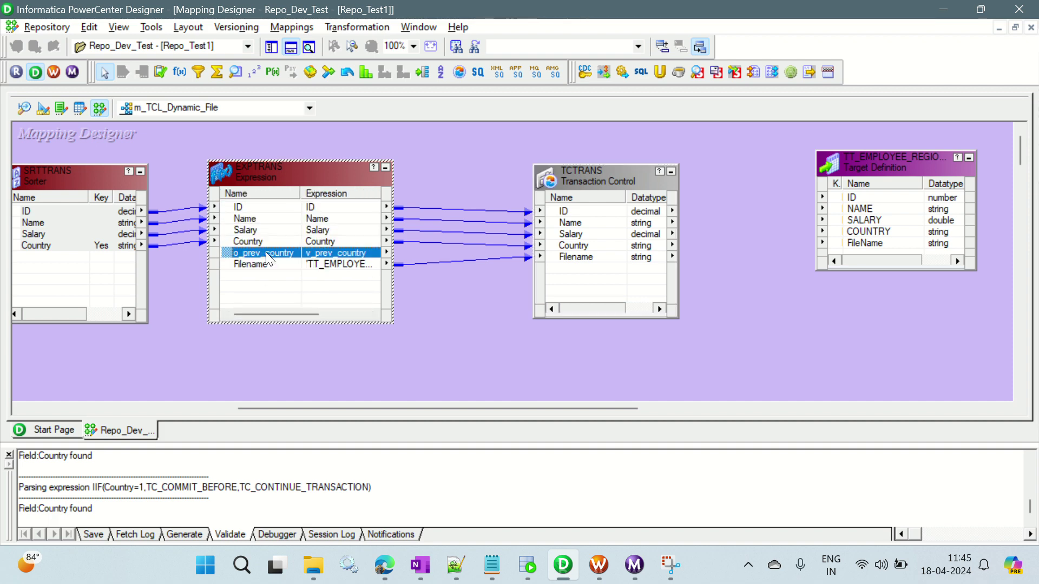
double_click(300, 174)
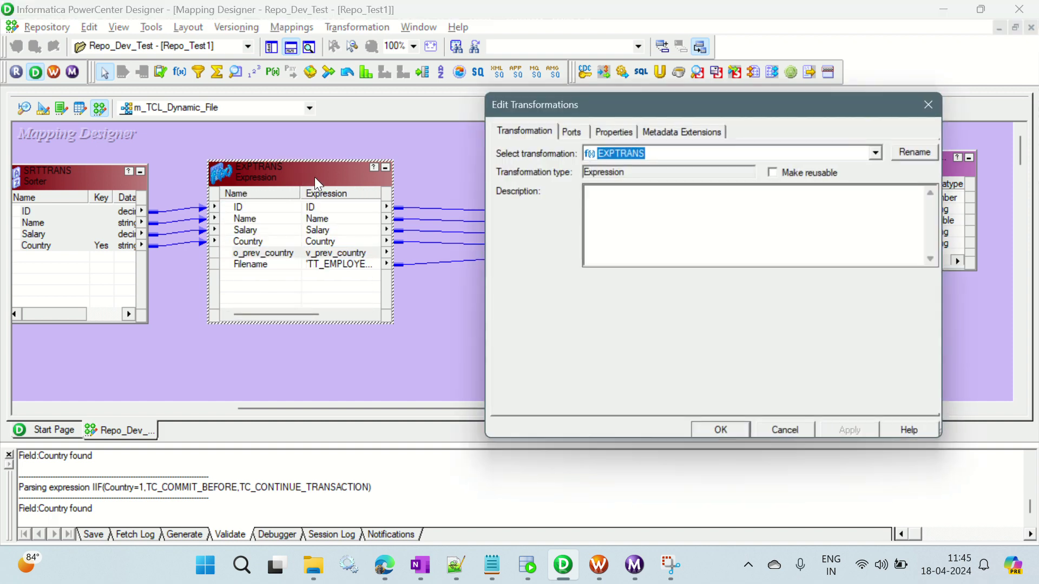
click(571, 130)
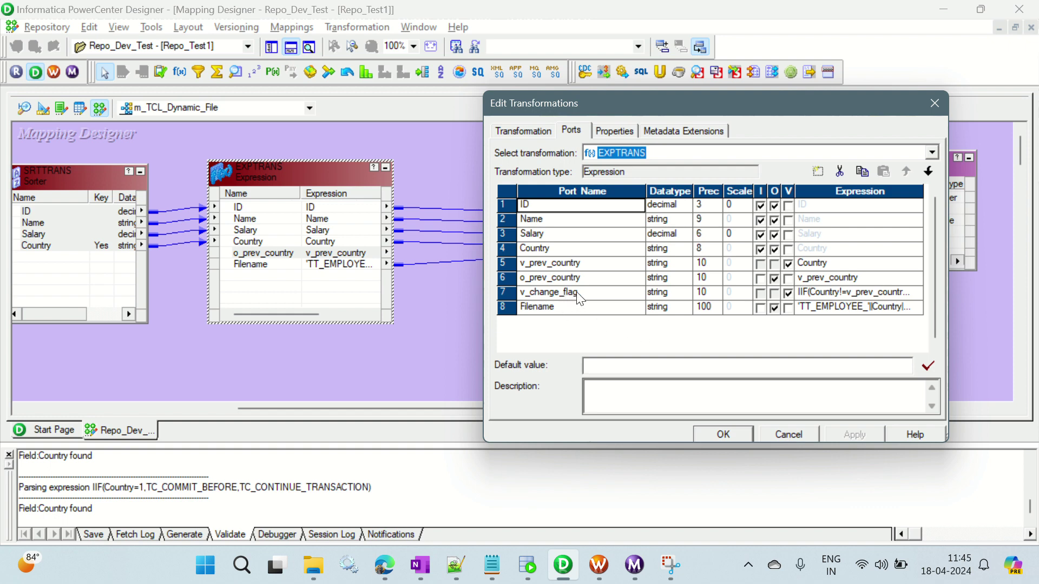
click(916, 293)
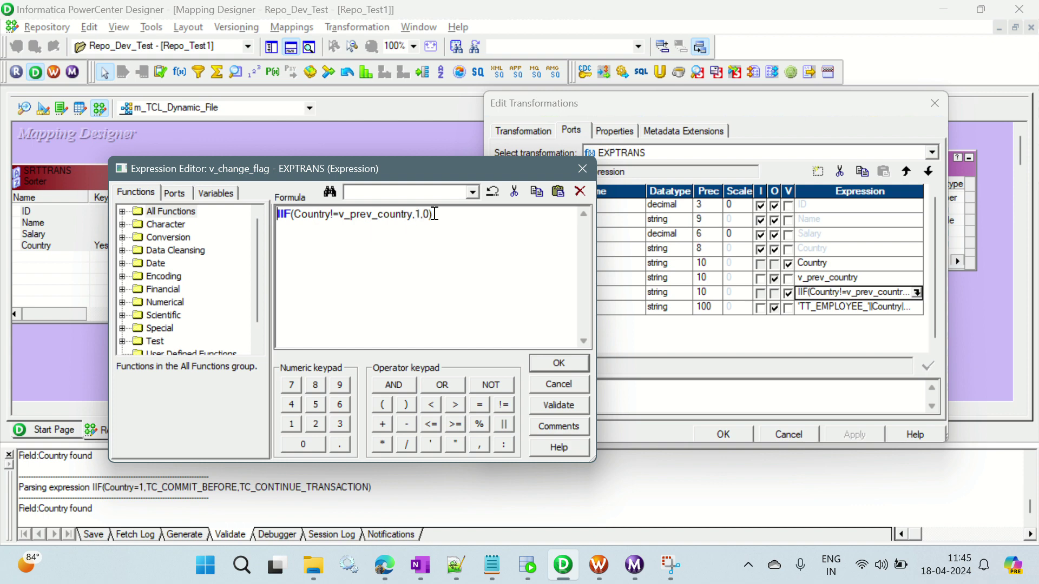
click(582, 169)
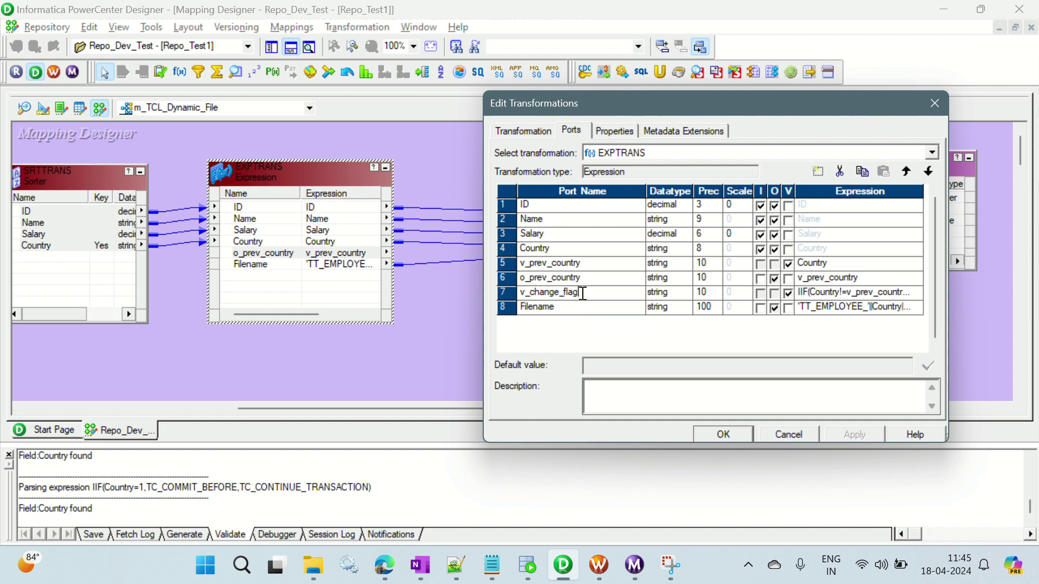
Add a port named o_change_flag below v_change_flag in EXPTRANS and make it output-only.
click(817, 171)
click(567, 307)
drag(568, 307, 516, 307)
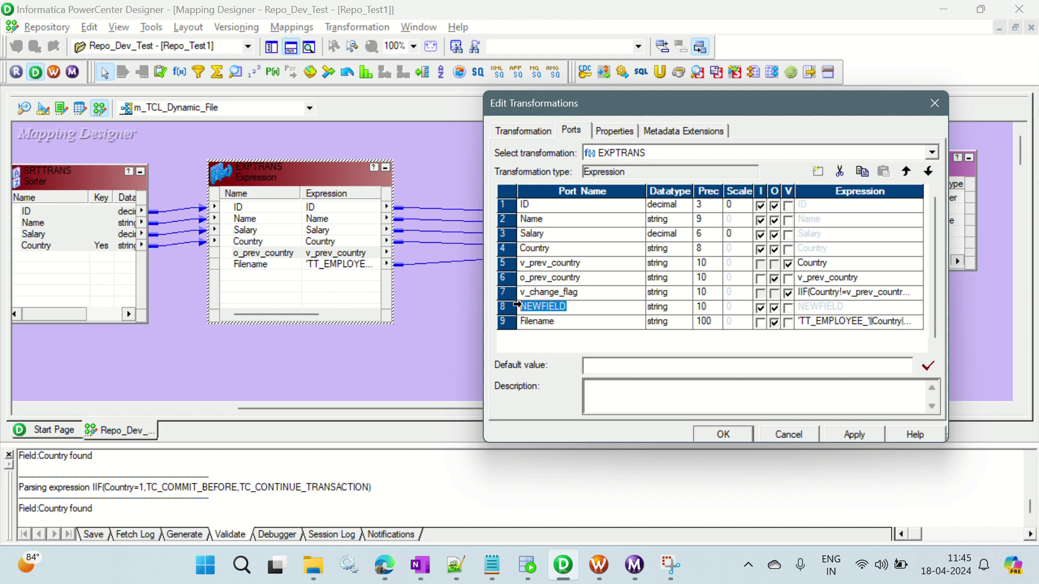
text(O_)
key(BackSpace)
key(BackSpace)
text(o_change_gflag)
click(774, 308)
click(774, 308)
click(761, 307)
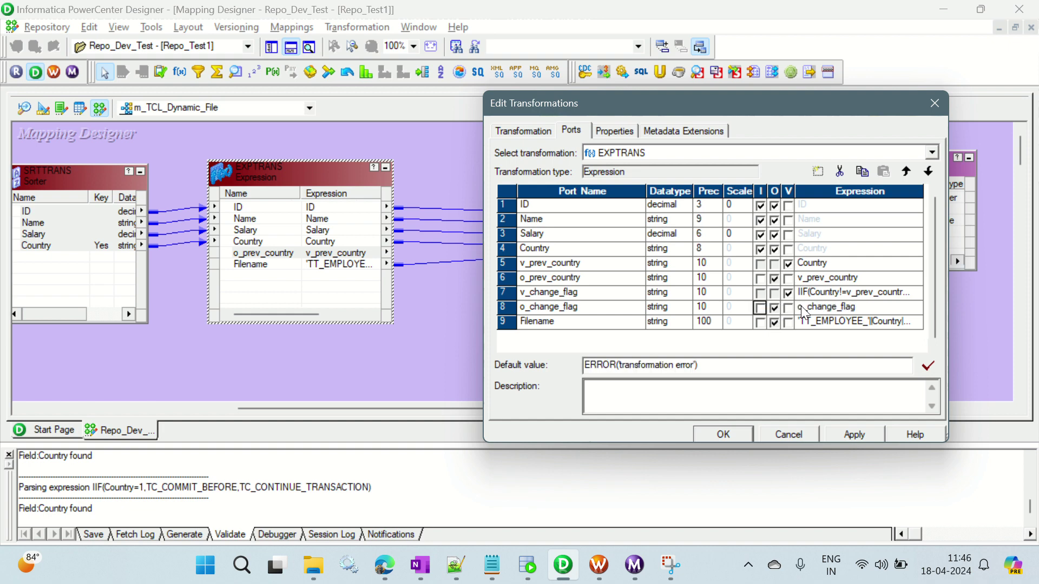
Set the expression of o_change_flag to v_change_flag and accept the changes to EXPTRANS.
click(804, 309)
key(Delete)
text(v)
click(856, 437)
click(718, 436)
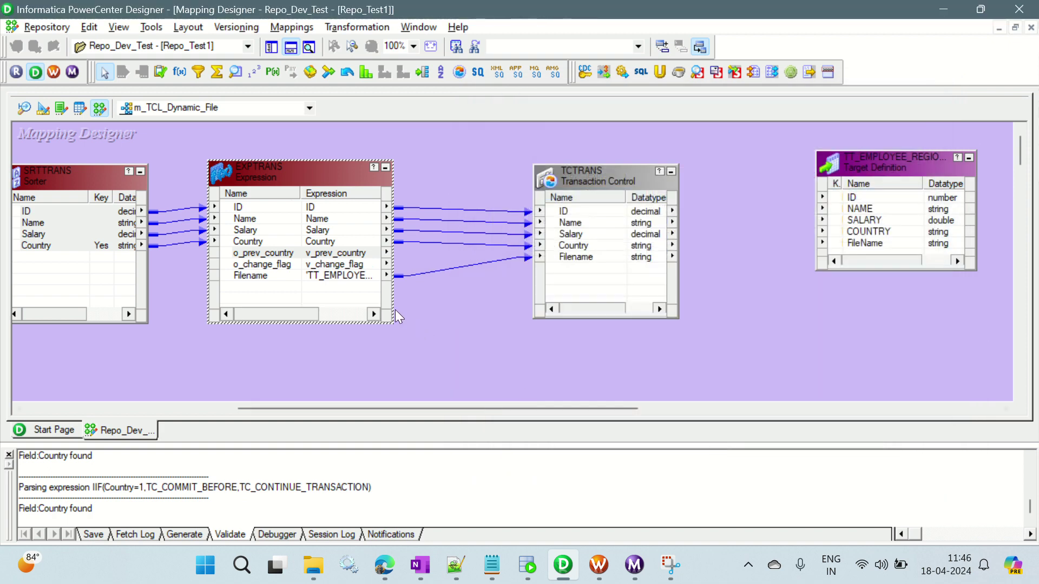
Link the o_change_flag port of EXPTRANS to TCTRANS as a new port.
click(347, 266)
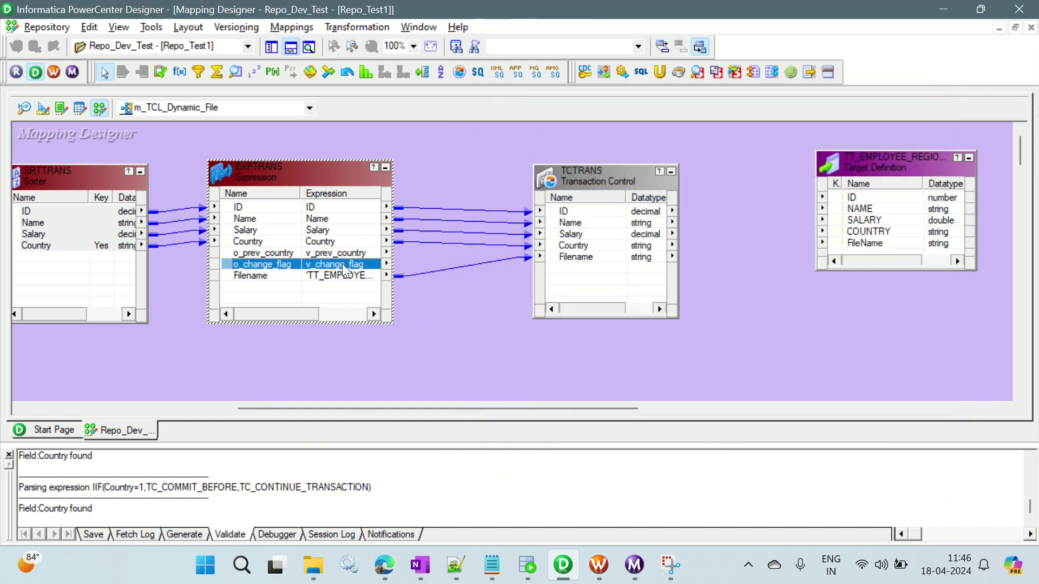
drag(443, 256, 449, 267)
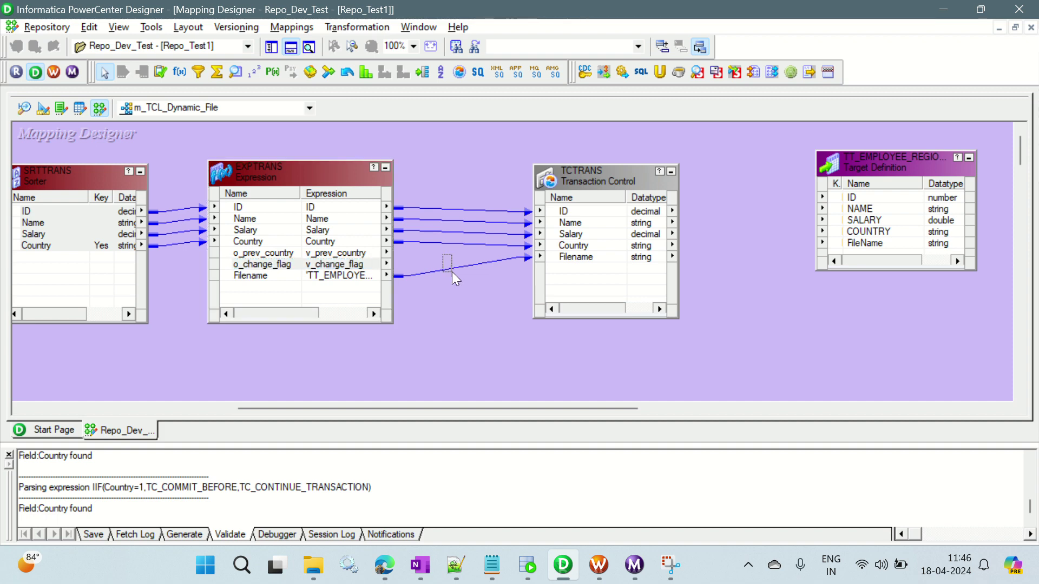
drag(361, 264, 574, 266)
Open TCTRANS for editing and set the datatype of its o_change_flag port to integer.
click(603, 176)
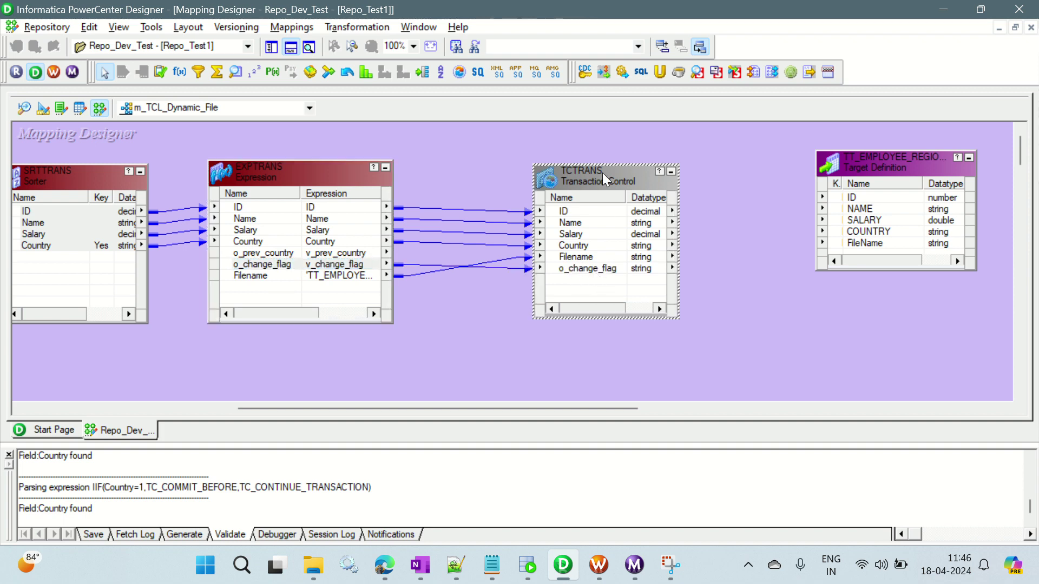
double_click(602, 173)
click(573, 130)
click(614, 131)
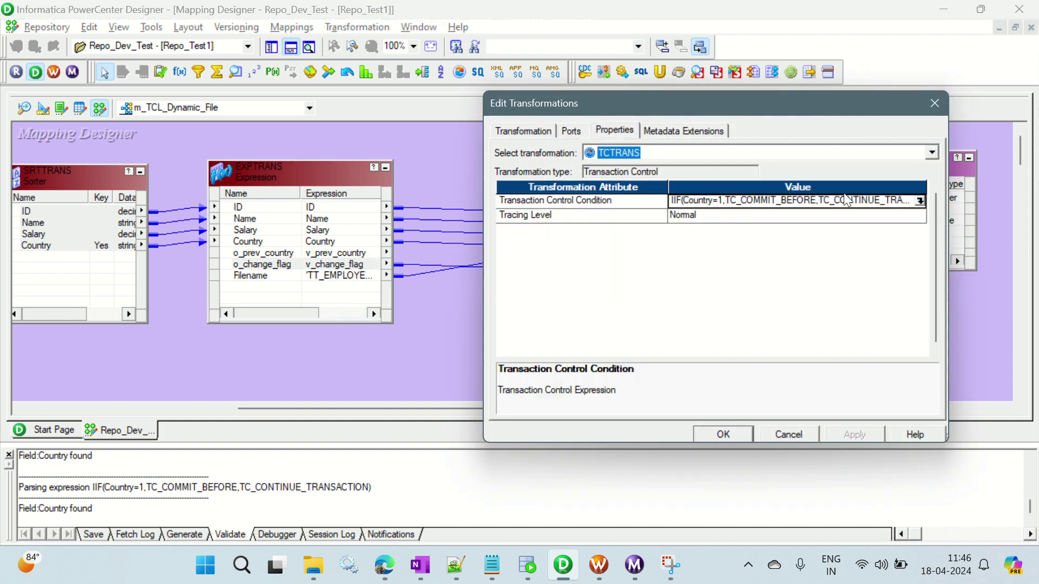
click(915, 201)
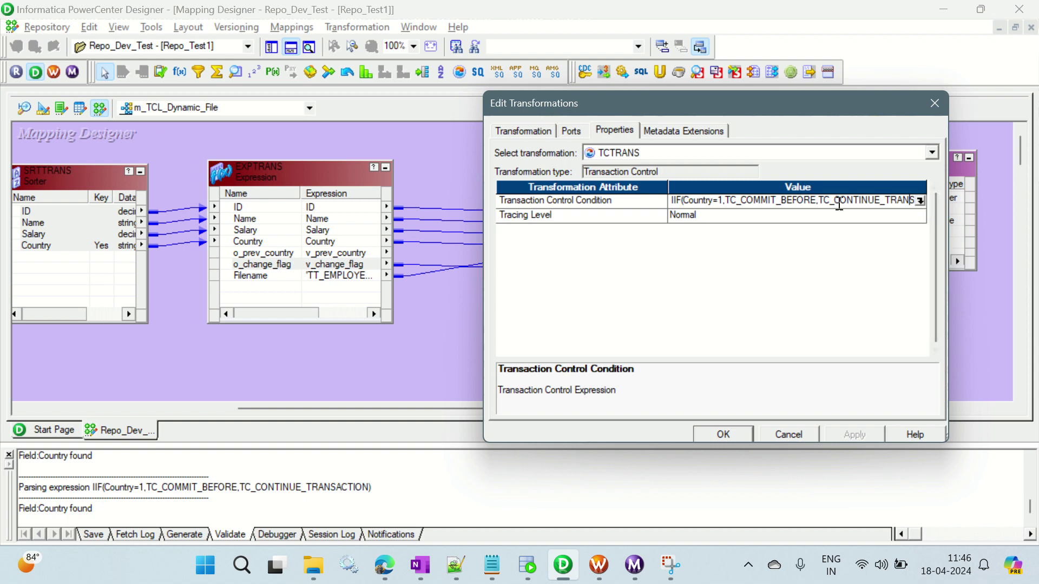
click(572, 131)
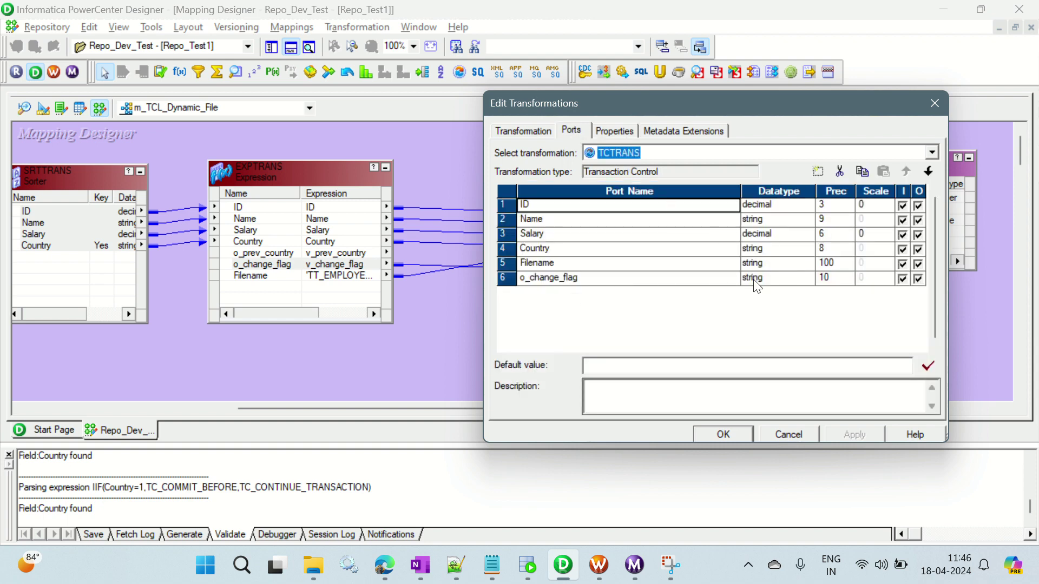
click(773, 280)
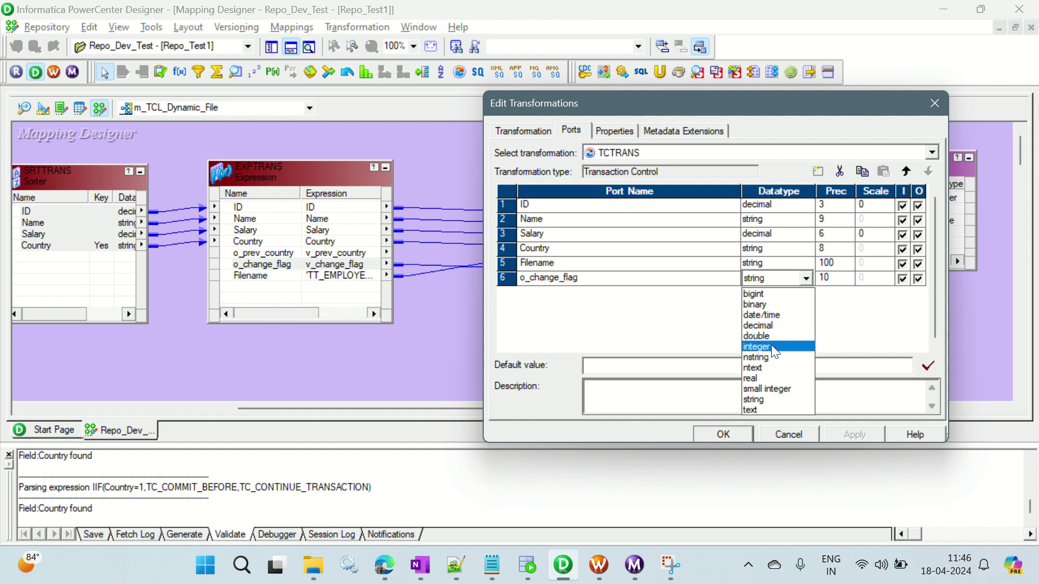
click(770, 345)
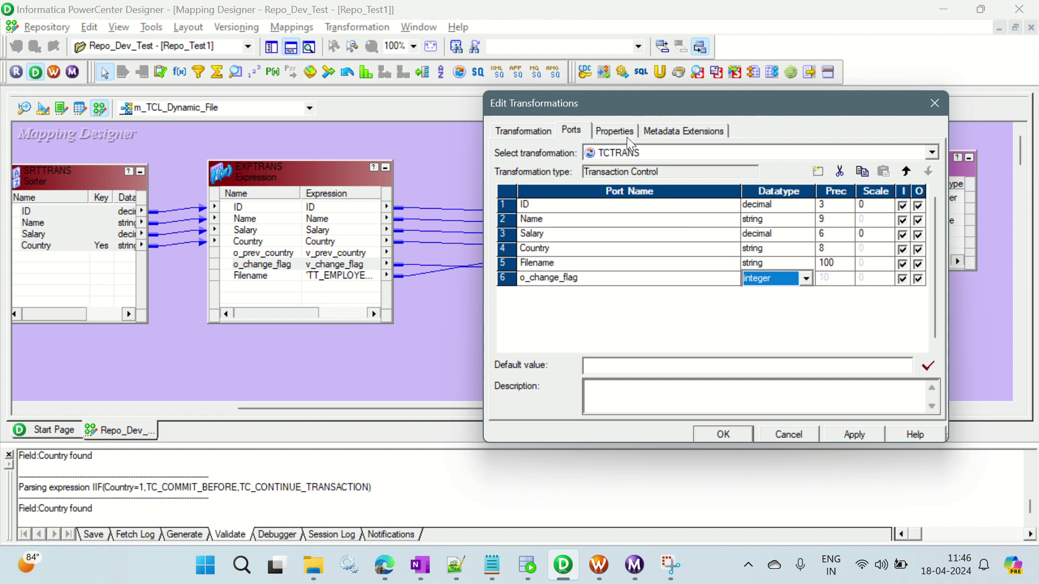
Replace Country with the o_change_flag port in the IIF comparison of the TCTRANS transaction control condition.
click(616, 131)
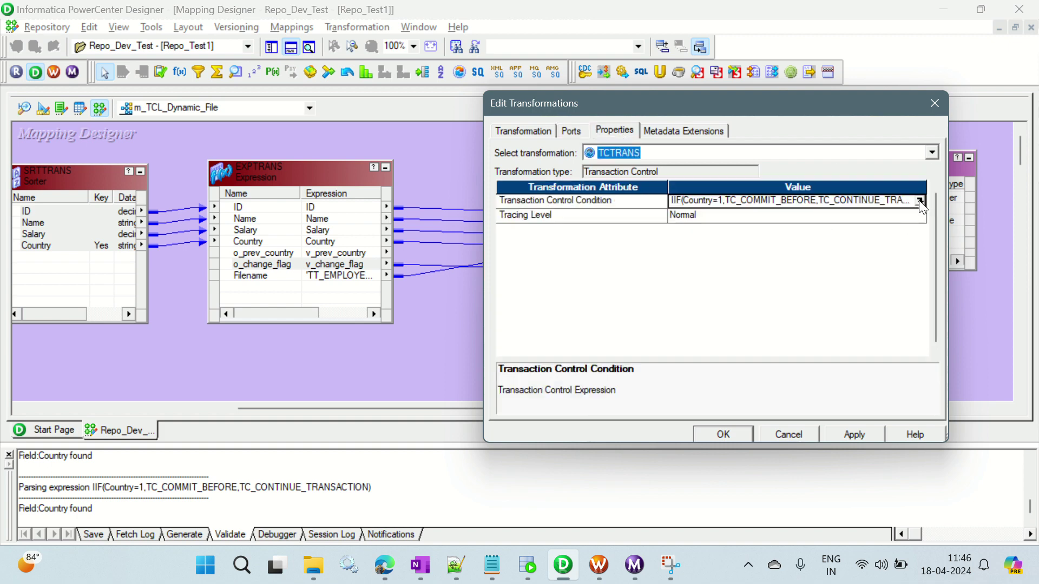
click(574, 131)
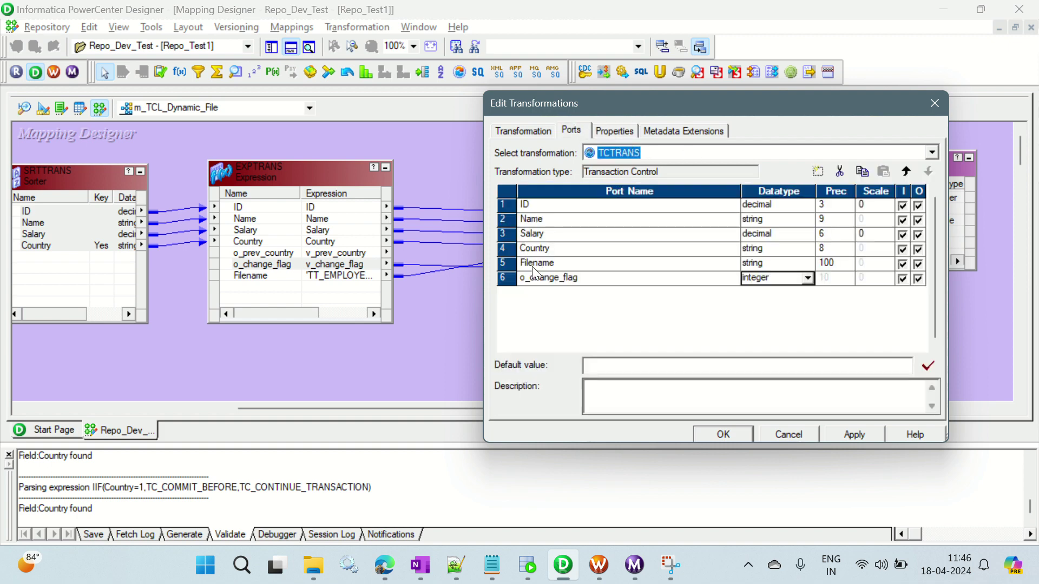
click(614, 132)
click(920, 201)
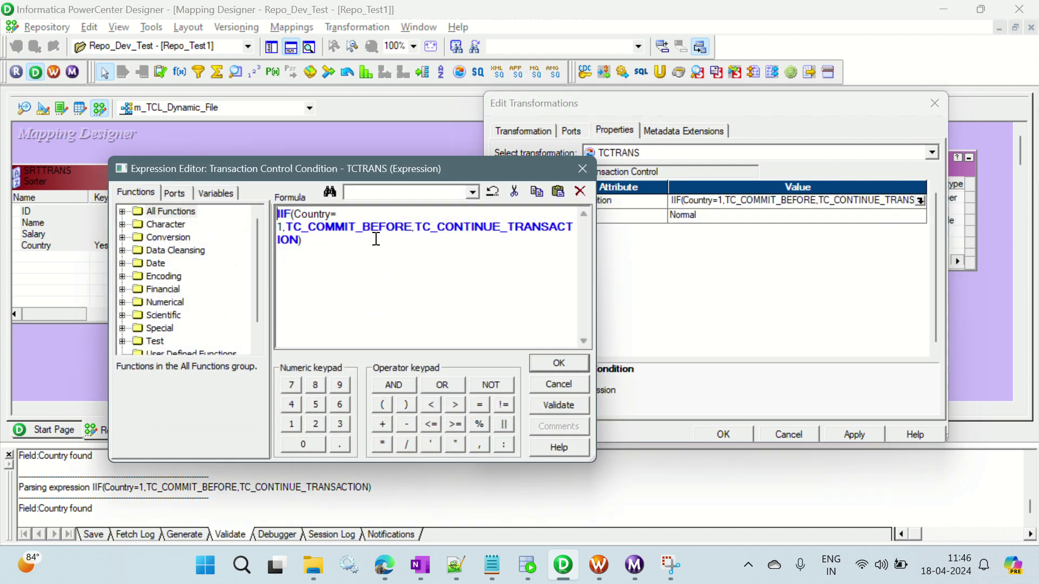
click(174, 193)
drag(330, 215, 307, 219)
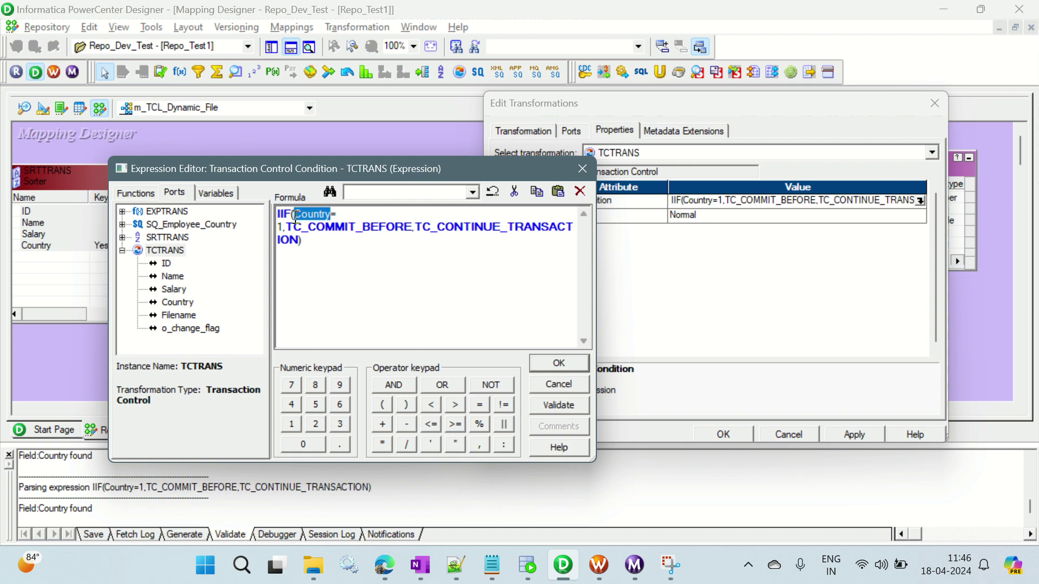
double_click(192, 329)
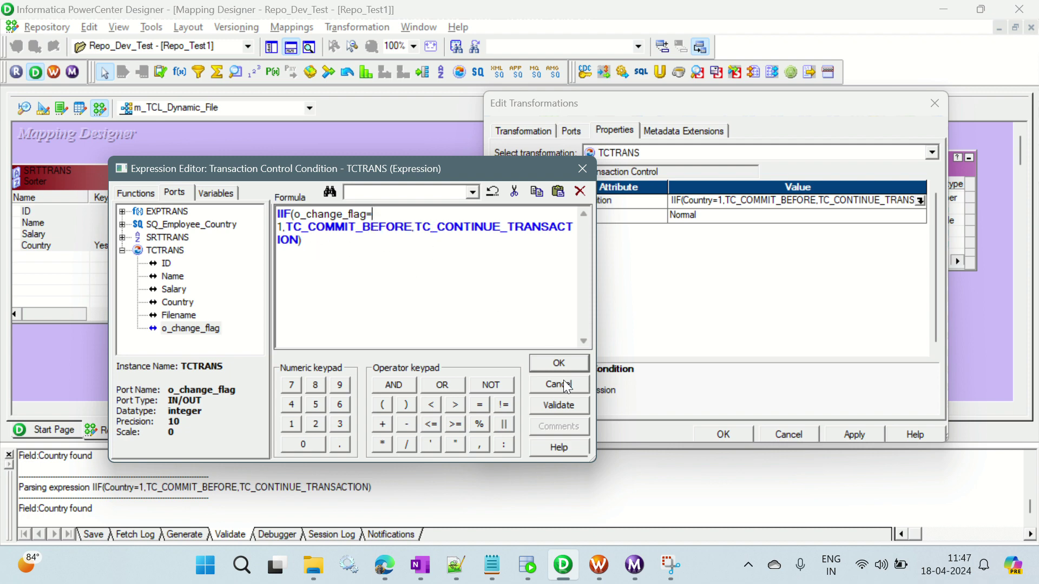
Validate the condition IIF(o_change_flag=1,TC_COMMIT_BEFORE,TC_CONTINUE_TRANSACTION) and accept the changes to TCTRANS.
click(565, 404)
click(401, 353)
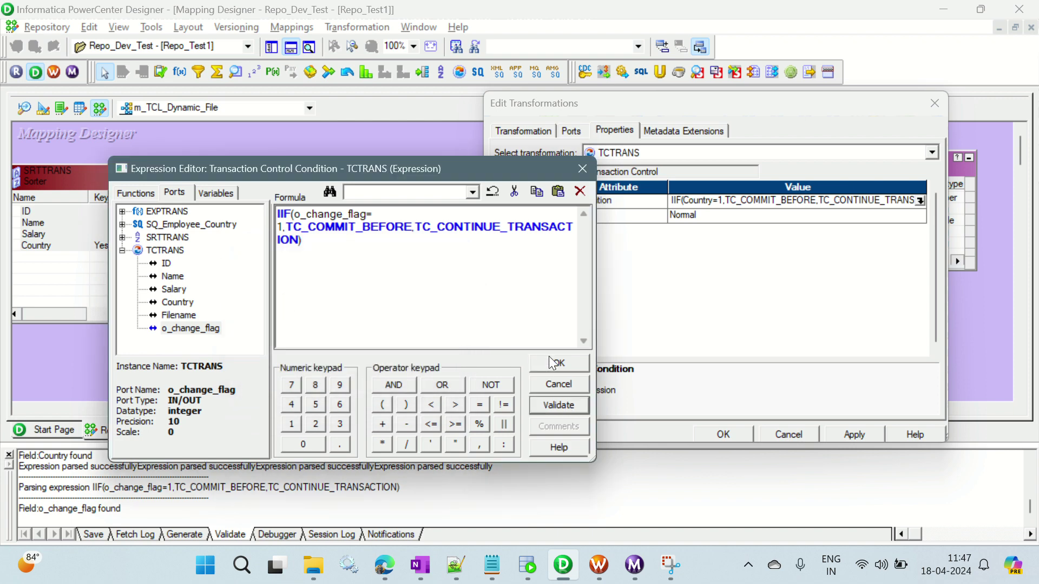
click(558, 362)
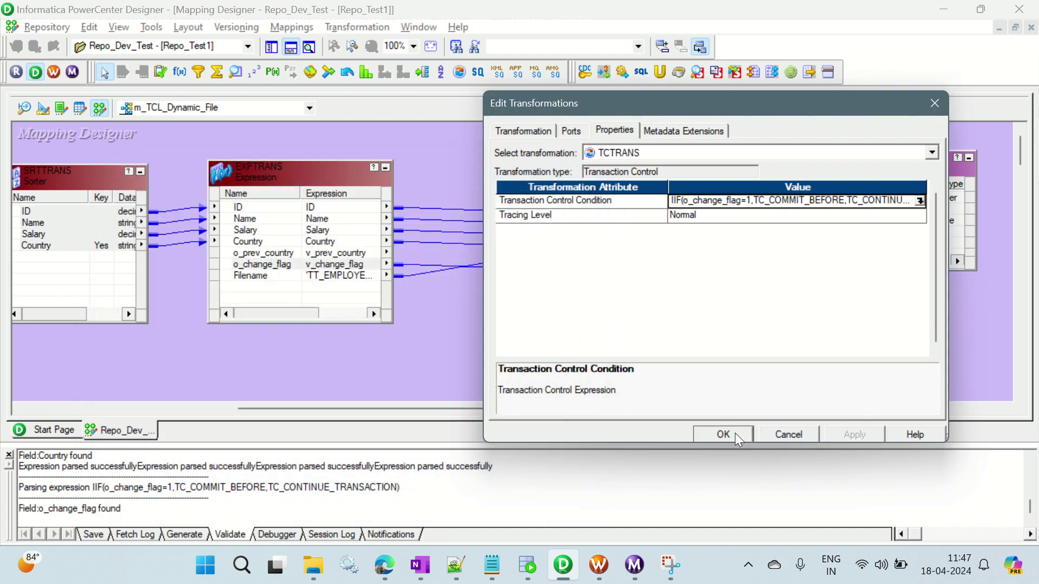
click(735, 433)
Link ID, Name, Salary, Country and Filename from TCTRANS to the matching target definition ports, excluding o_change_flag.
drag(561, 410, 633, 410)
click(395, 212)
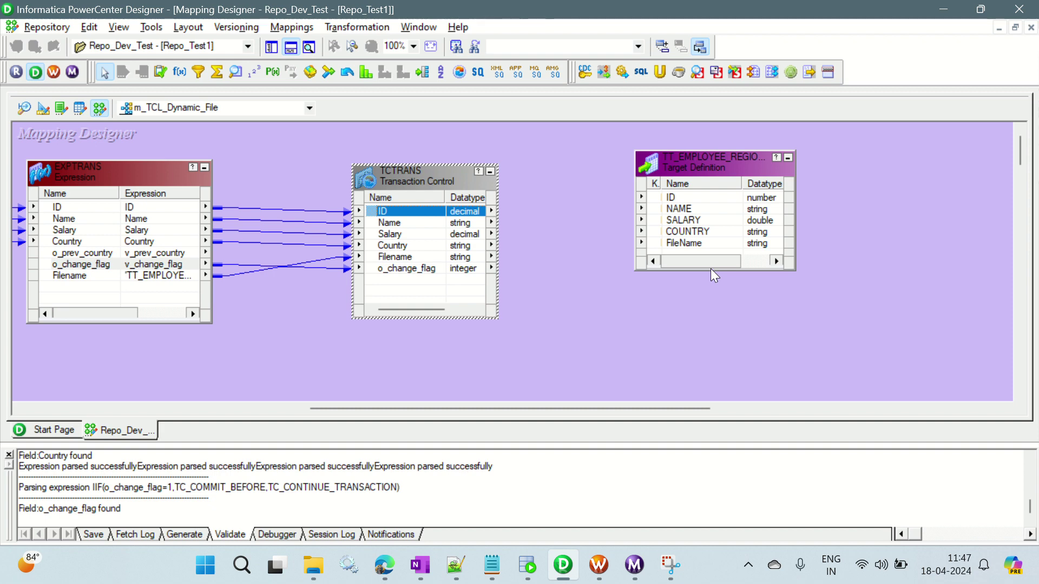
drag(710, 270, 713, 321)
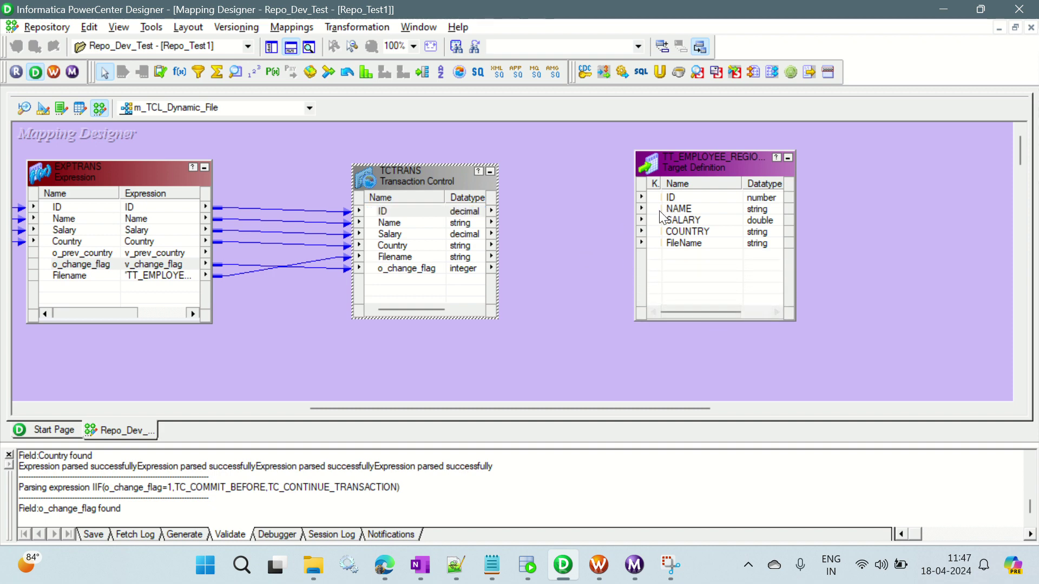
shift+click(408, 223)
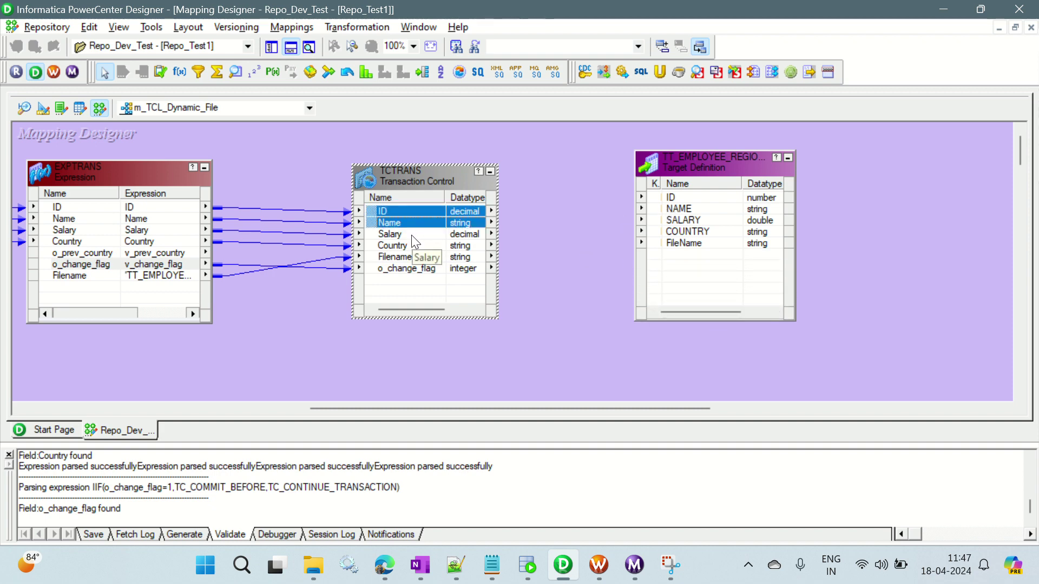
shift+click(412, 235)
shift+click(415, 244)
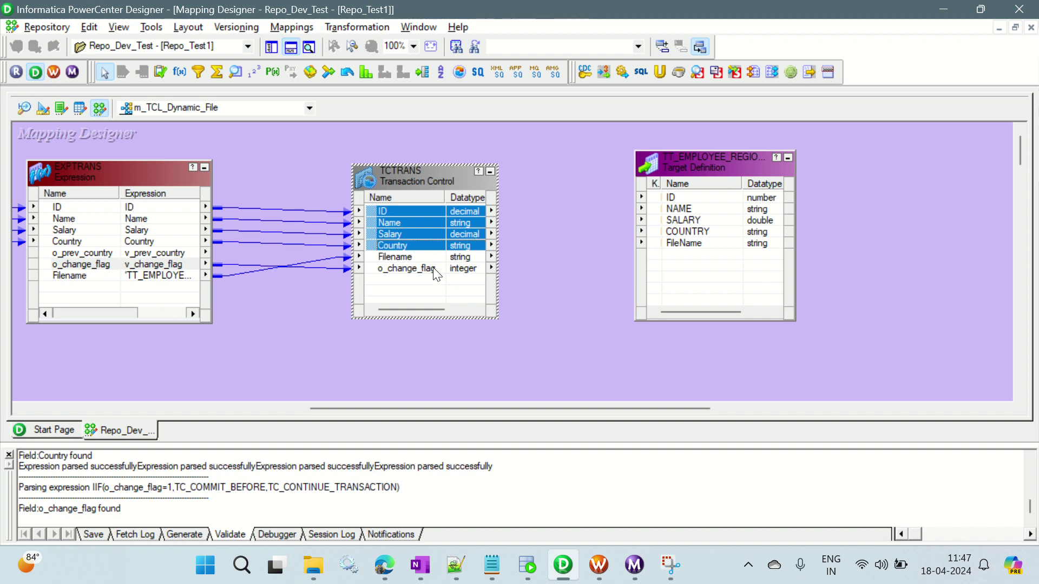
shift+click(420, 255)
drag(415, 210, 485, 302)
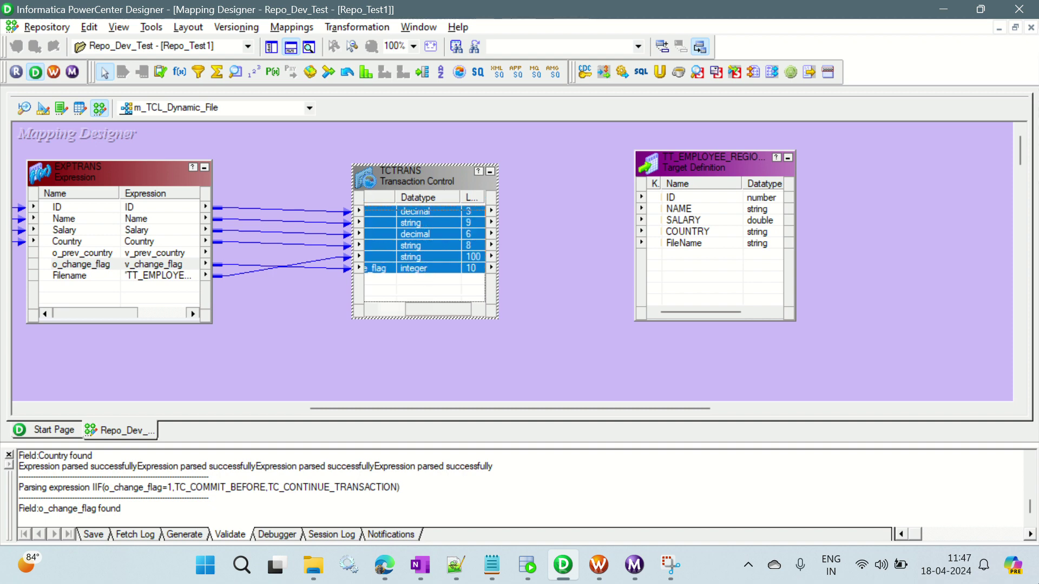
ctrl+click(417, 267)
drag(406, 216, 691, 198)
Arrange all objects in the mapping, save it, and check the save output for its validity.
right_click(526, 286)
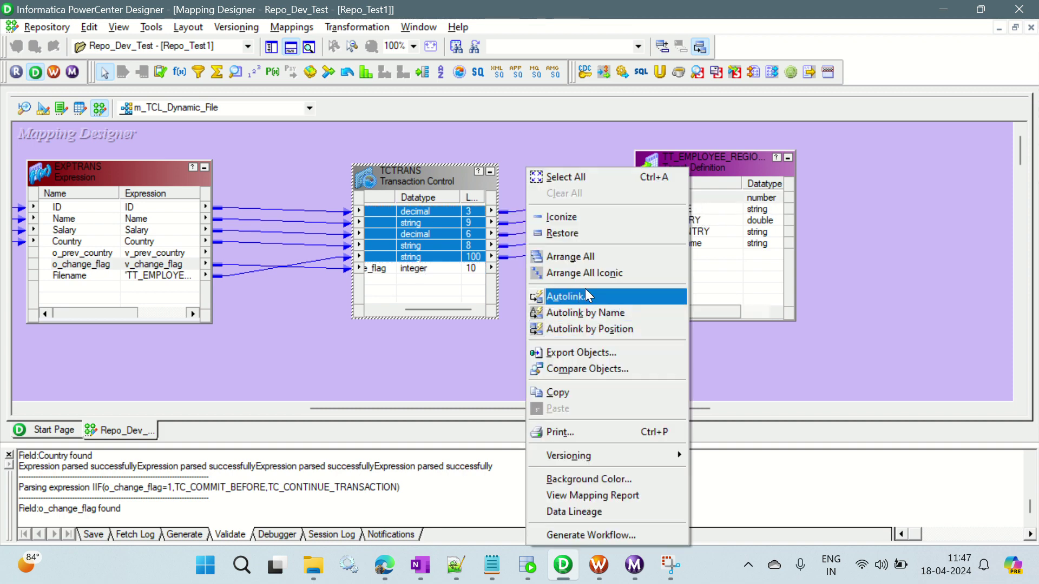
click(585, 258)
scroll(353, 335, down, 2)
drag(348, 404, 701, 447)
key(ctrl+s)
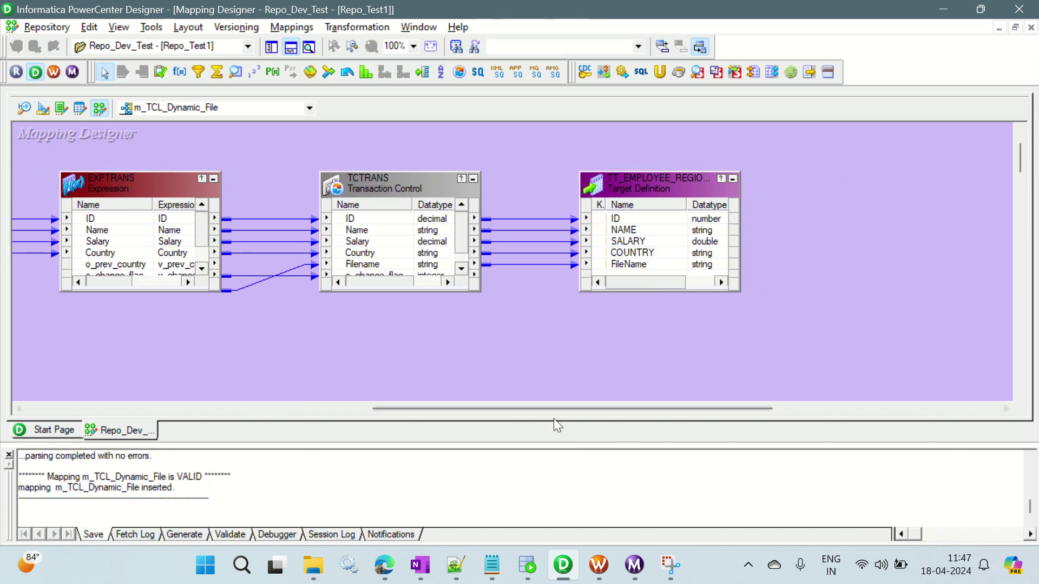
drag(49, 477, 197, 488)
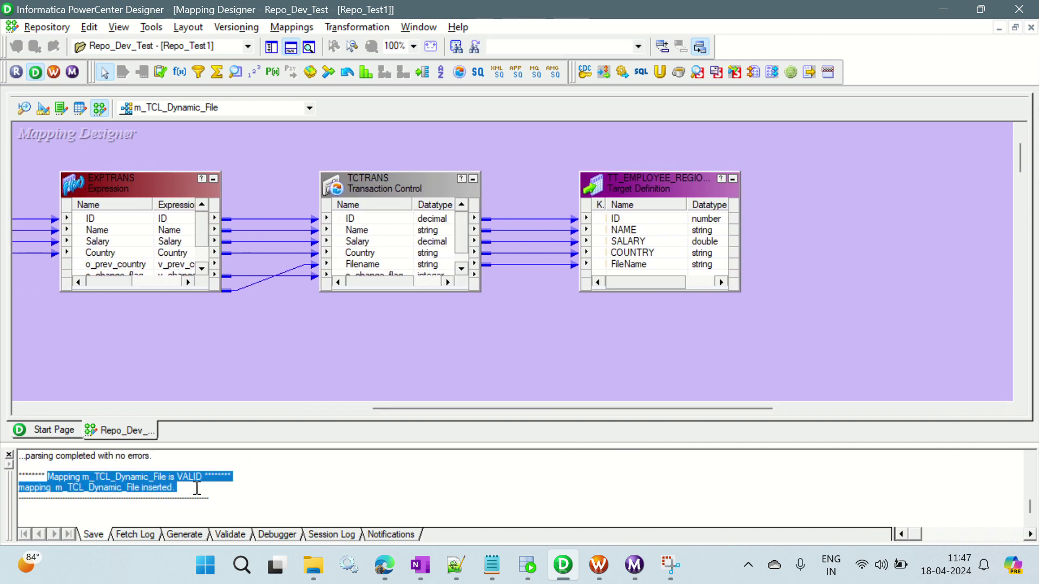
Generate a workflow with a reusable session for m_TCL_Dynamic_File, keeping the default names and Integration Service.
right_click(375, 332)
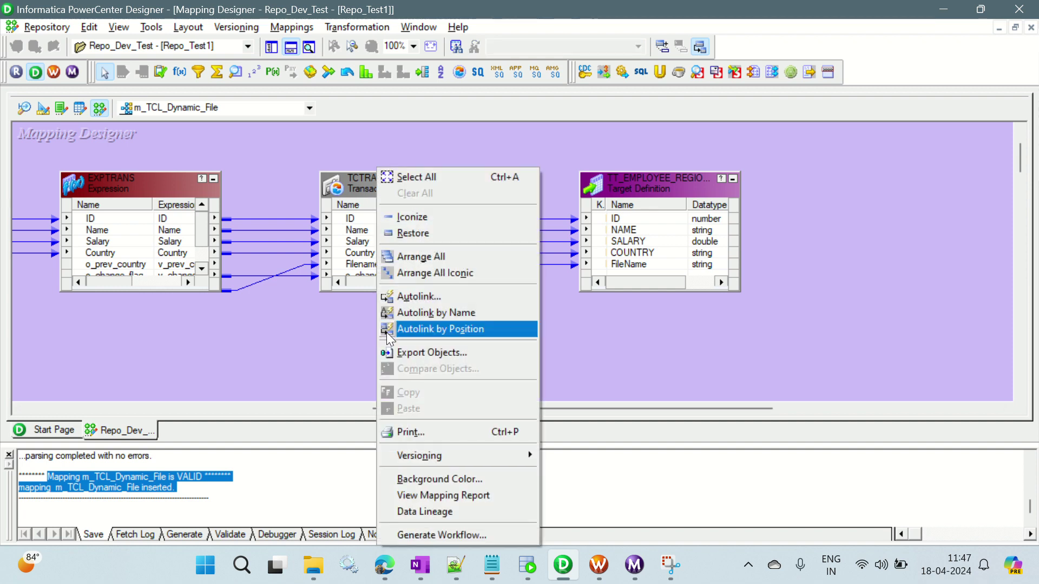
click(403, 535)
click(484, 217)
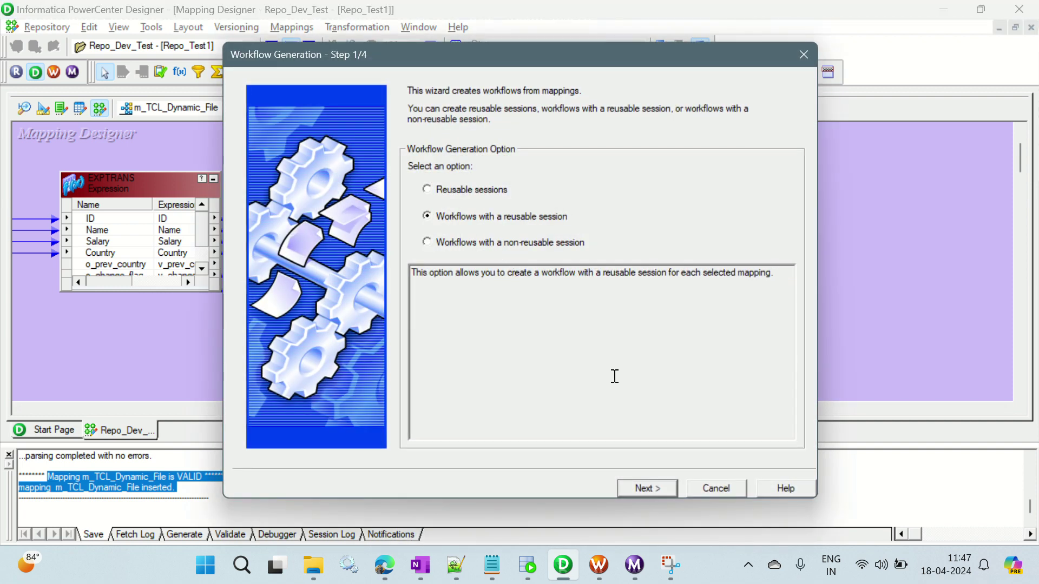
click(648, 488)
click(660, 489)
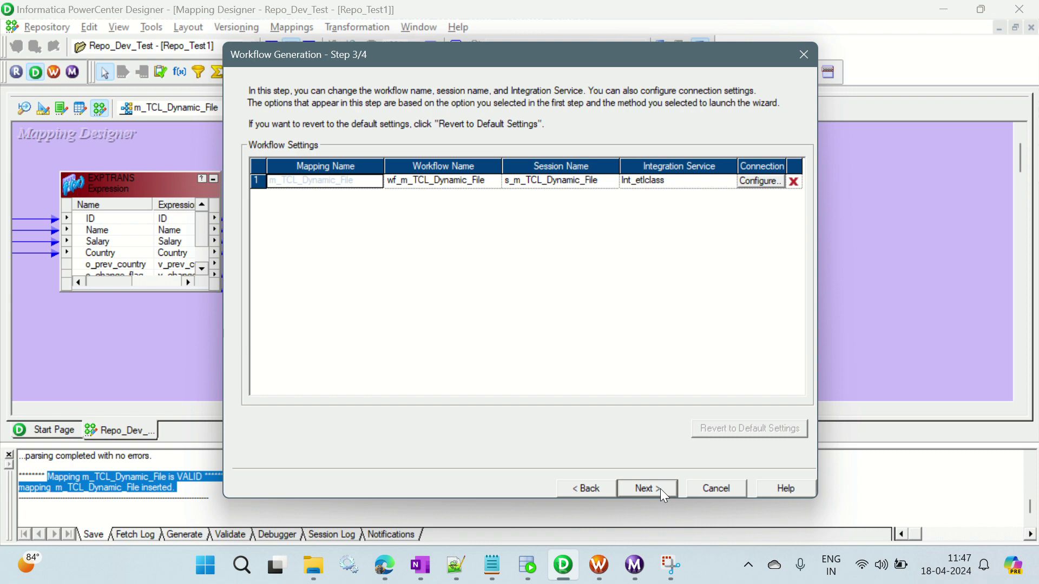
click(660, 488)
click(660, 489)
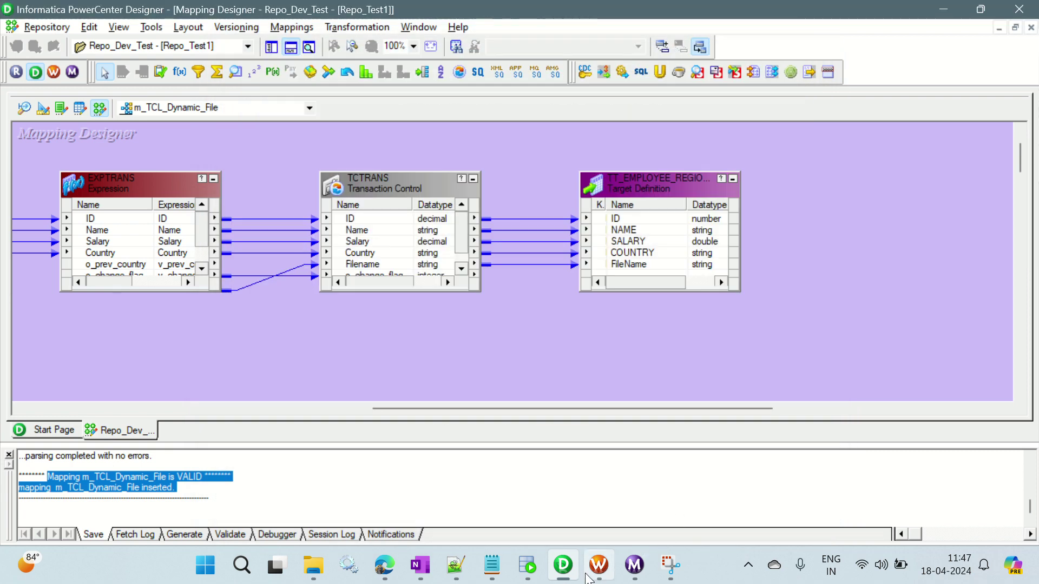
Switch to Workflow Manager, then disconnect and reopen the Repo_Dev_Test folder to refresh its list of workflows.
click(597, 565)
right_click(124, 166)
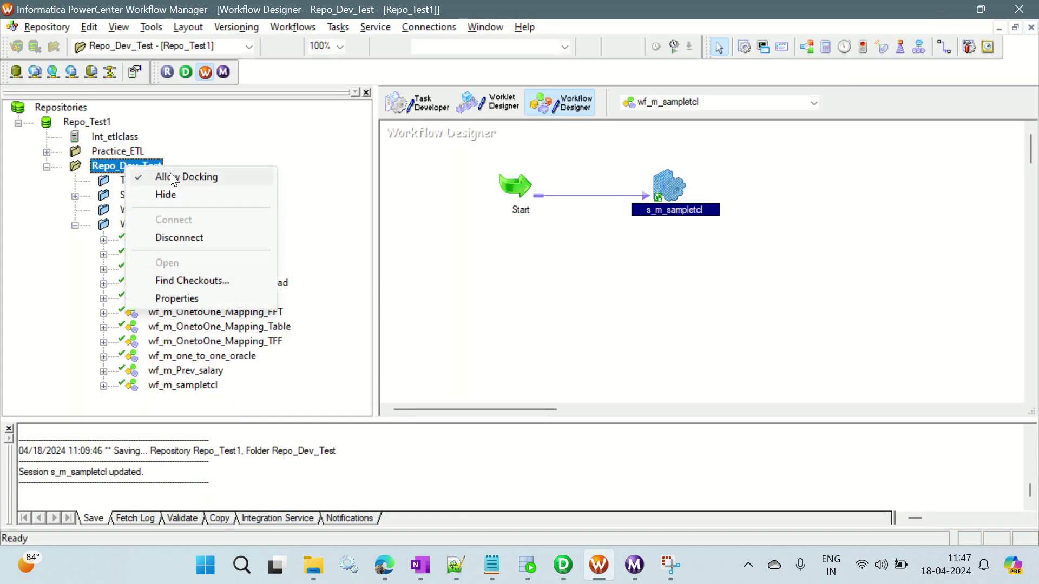
click(175, 237)
right_click(116, 165)
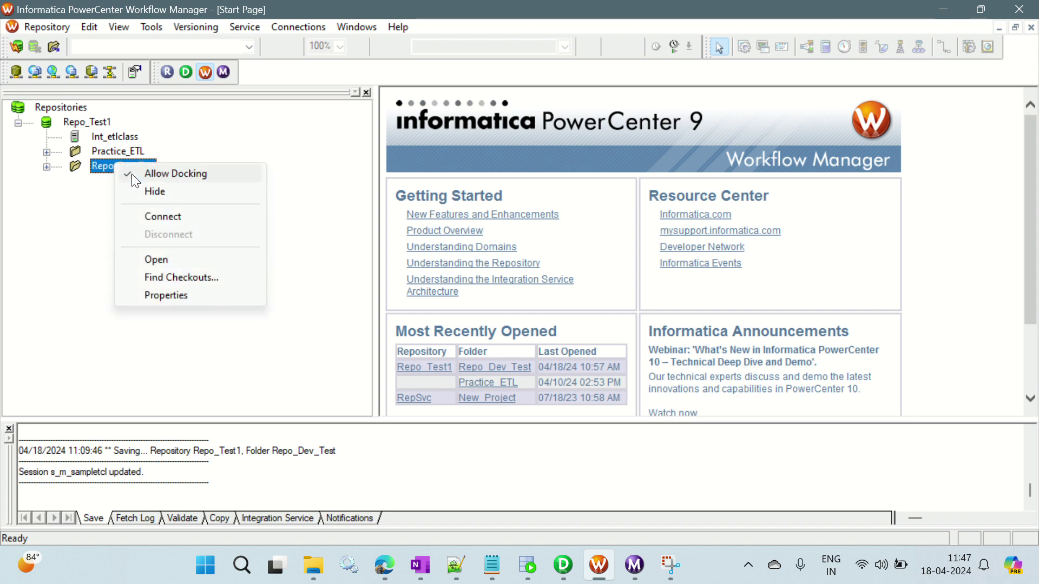
click(196, 259)
click(74, 225)
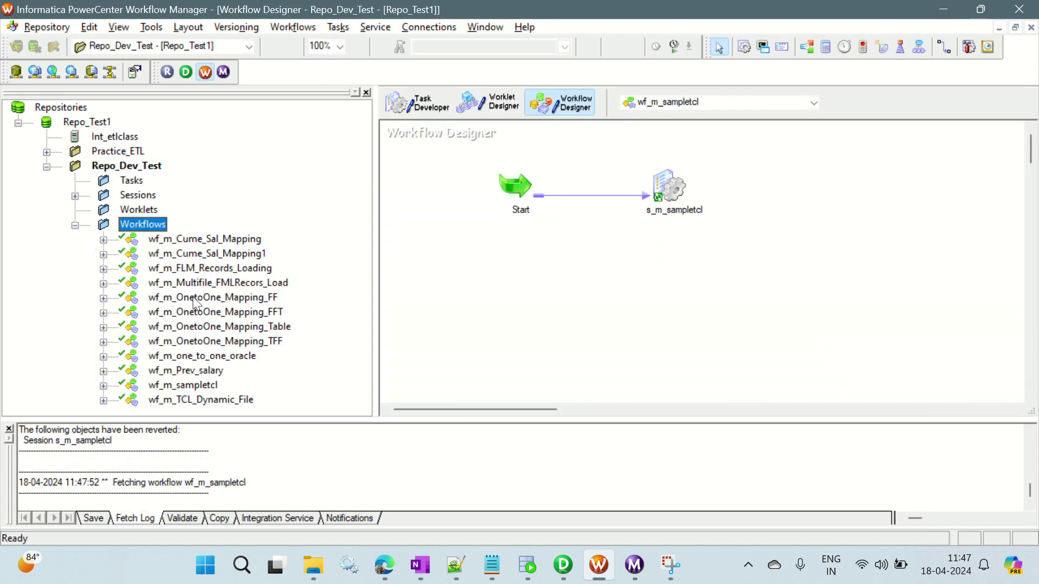
Open the wf_m_TCL_Dynamic_File workflow in the Workflow Designer and edit its s_m_TCL_Dynamic_File session.
click(184, 400)
right_click(183, 400)
click(241, 126)
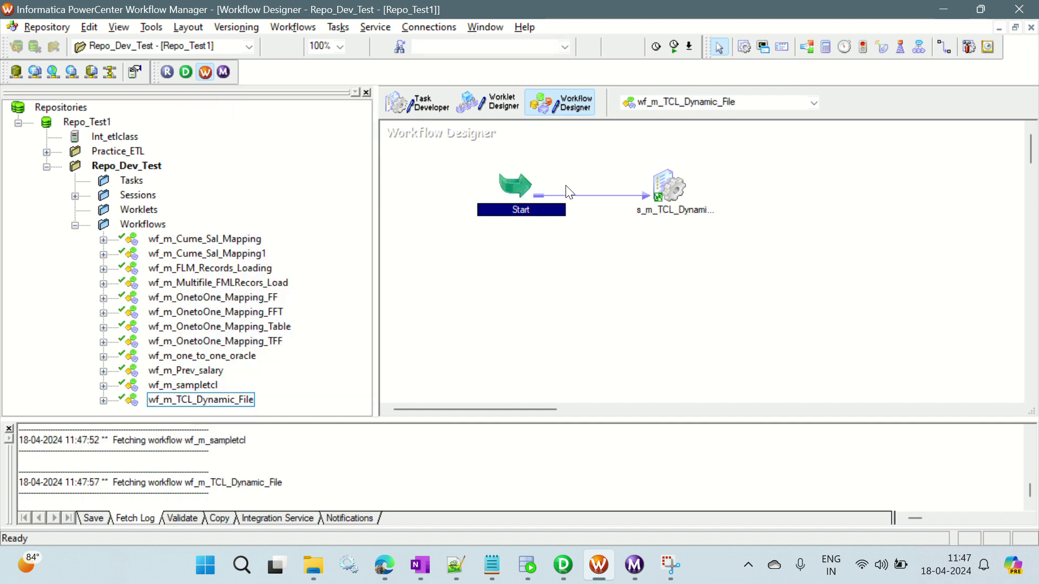
click(670, 188)
double_click(669, 188)
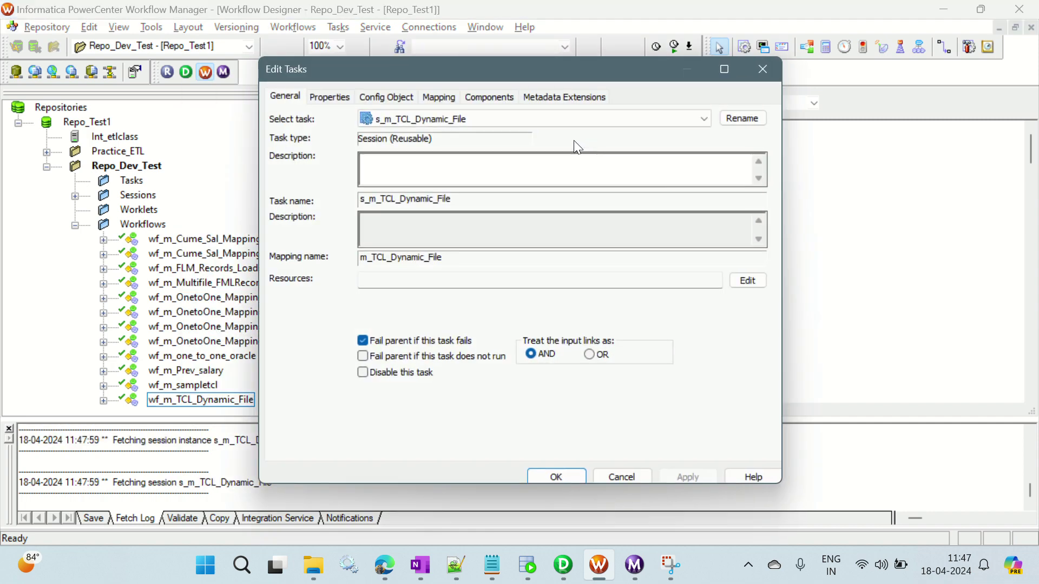
Set the source file directory of SQ_Employee_Country in the session mapping to the copied path D:\Informatica_Files\Source_Files.
click(439, 97)
click(327, 225)
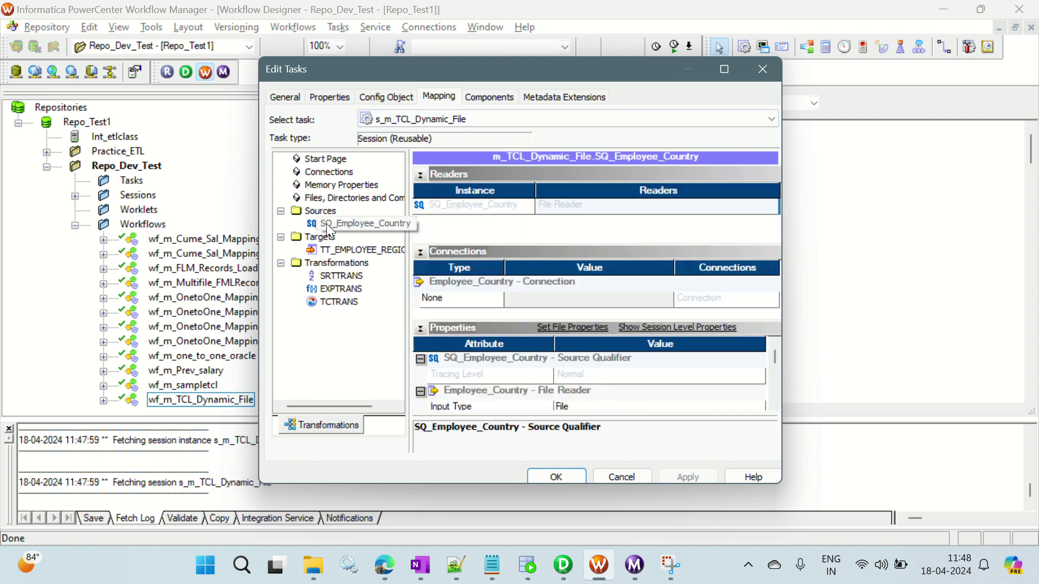
click(775, 404)
click(775, 404)
click(775, 405)
click(775, 404)
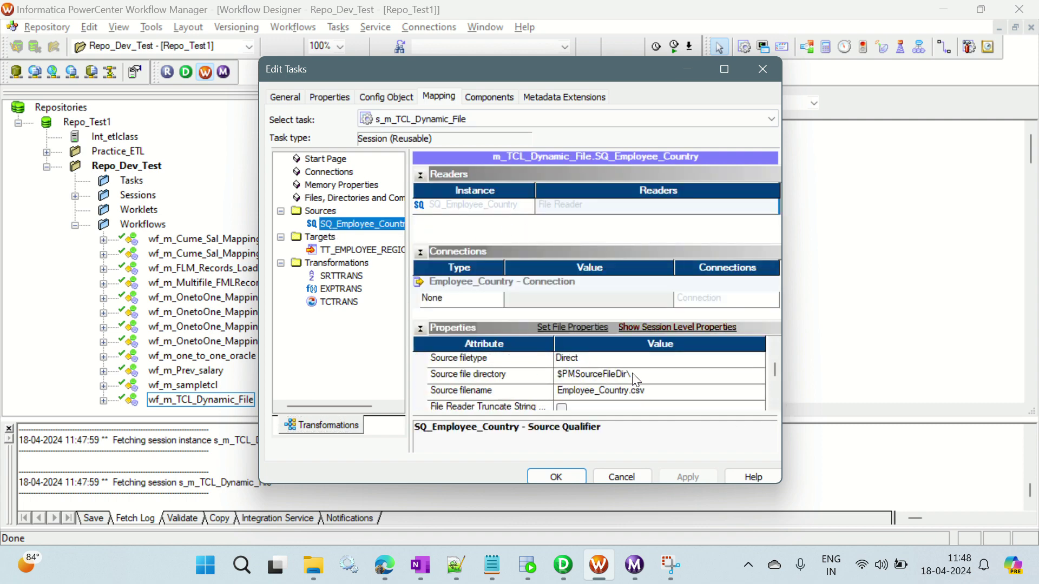
click(632, 374)
click(321, 575)
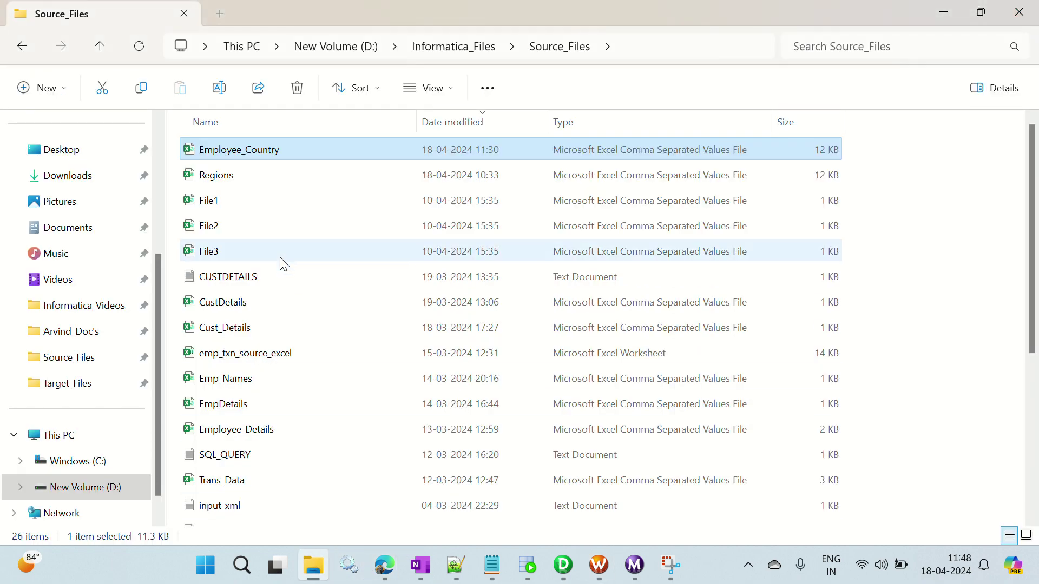
click(740, 46)
key(ctrl+c)
key(alt+Tab)
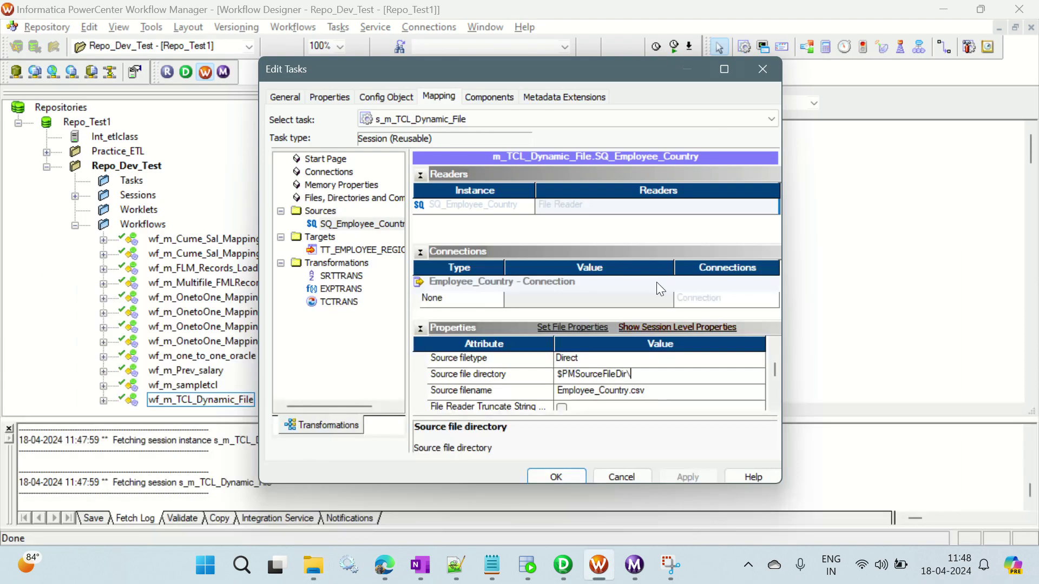
drag(637, 377, 540, 377)
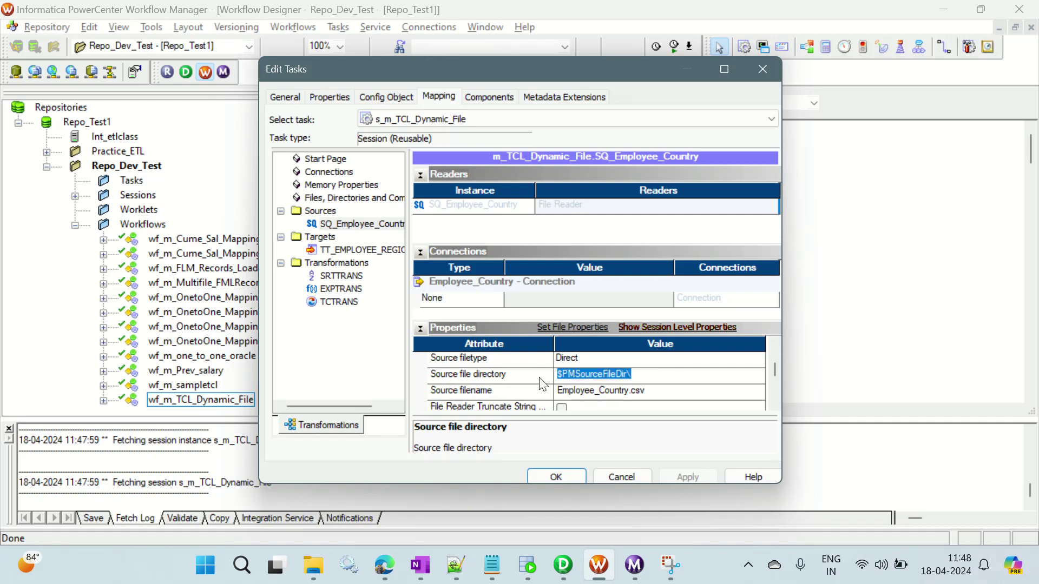
key(ctrl+v)
Set the header options of the TT_EMPLOYEE_REGION target to Output Field Names.
click(349, 249)
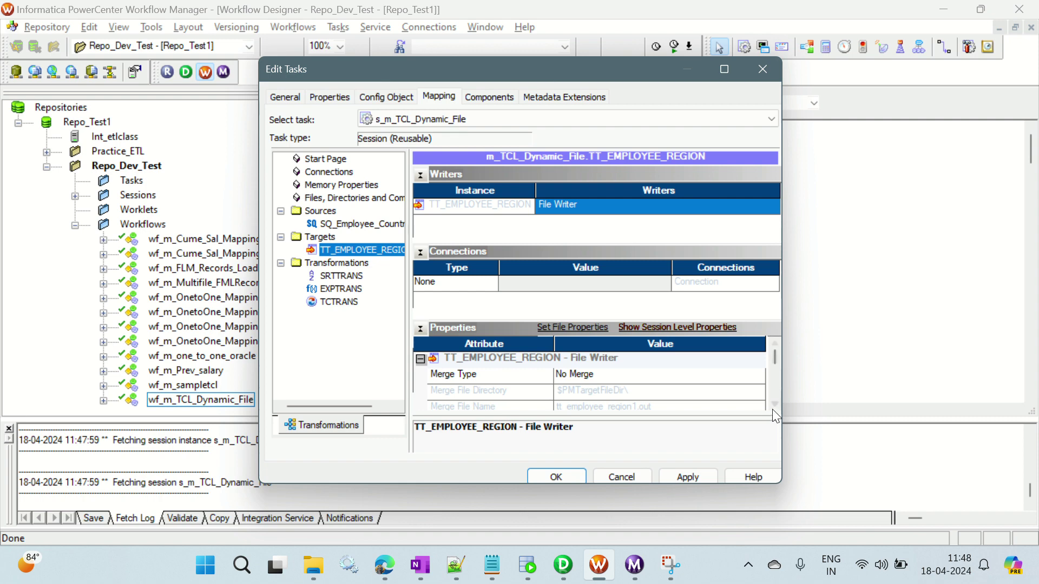
scroll(773, 410, down, 5)
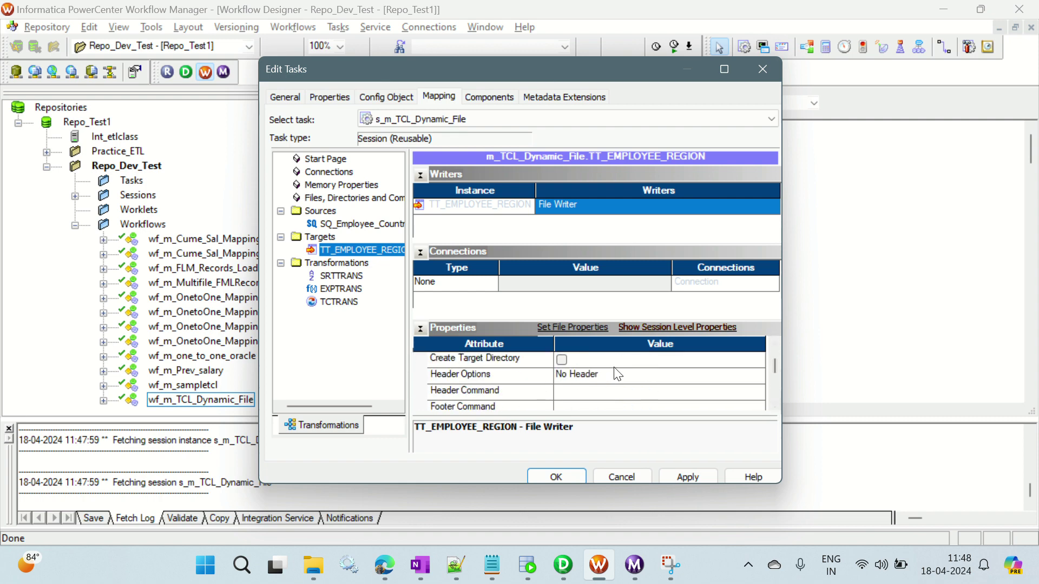
click(618, 373)
click(614, 375)
click(605, 401)
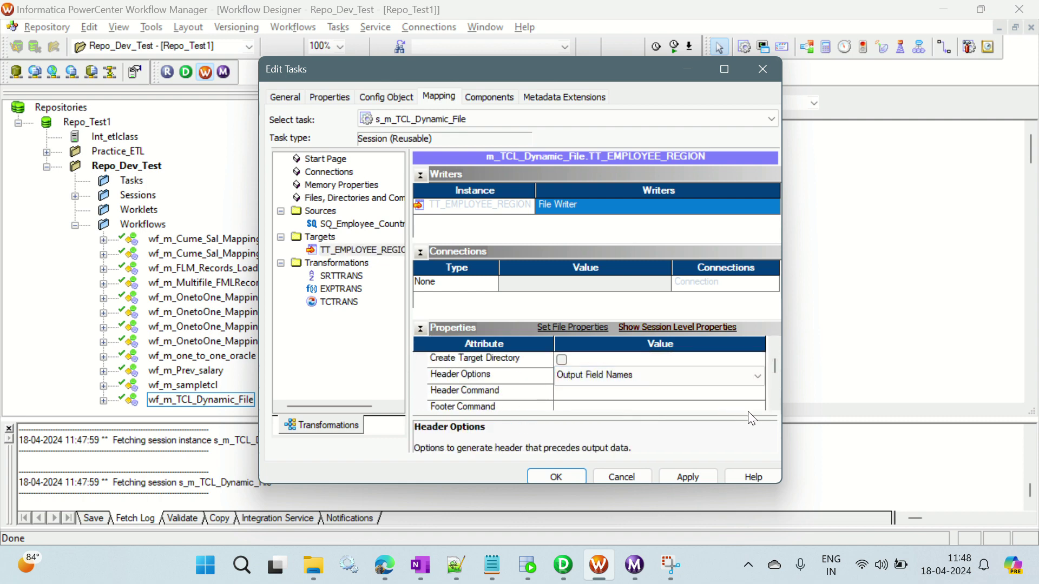
Find the target's output file directory setting and copy the path of the Target_Files folder from File Explorer.
scroll(772, 406, down, 4)
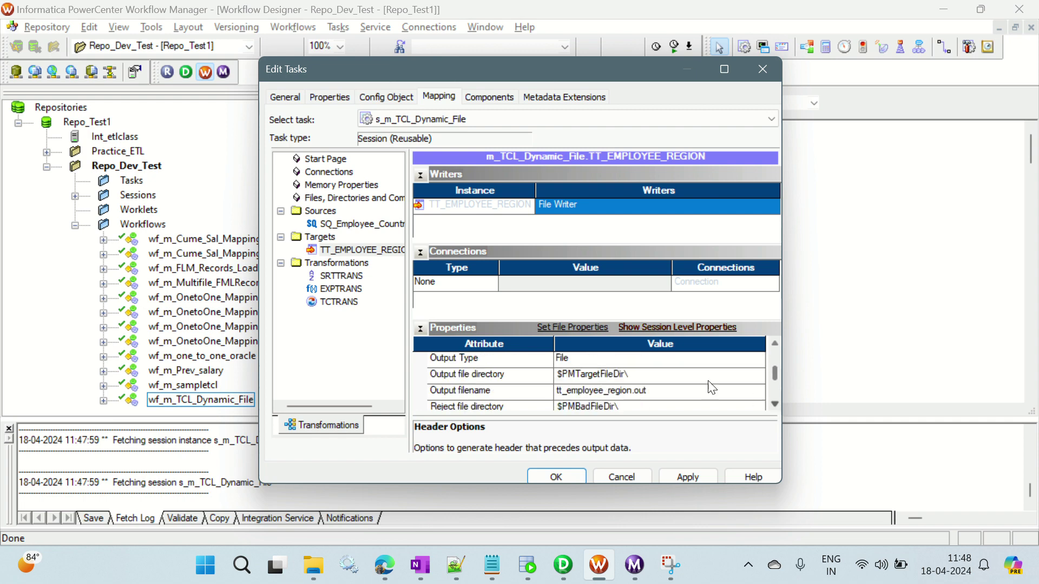
click(634, 374)
key(alt+Tab)
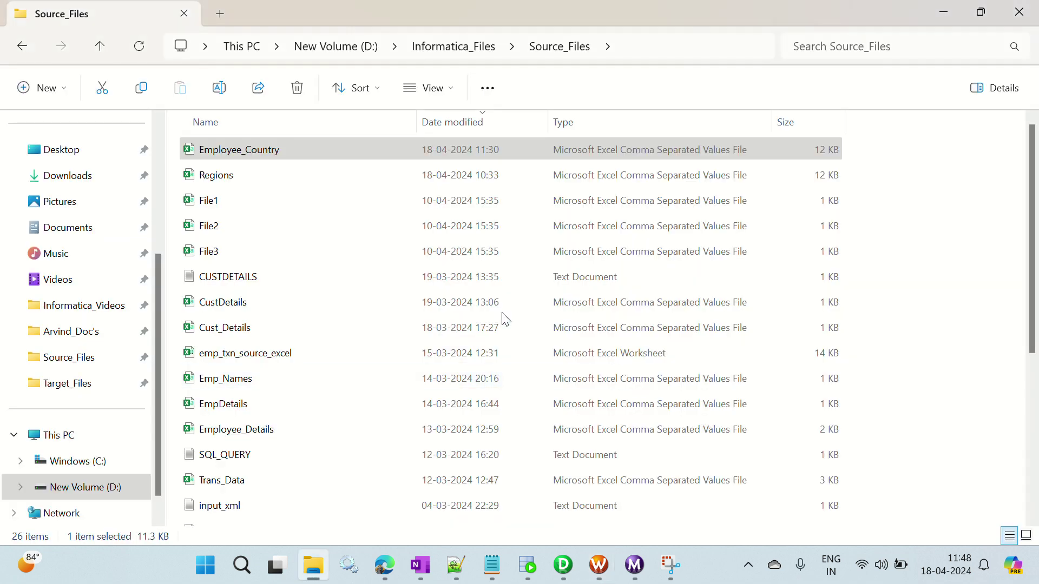
key(super+shift+s)
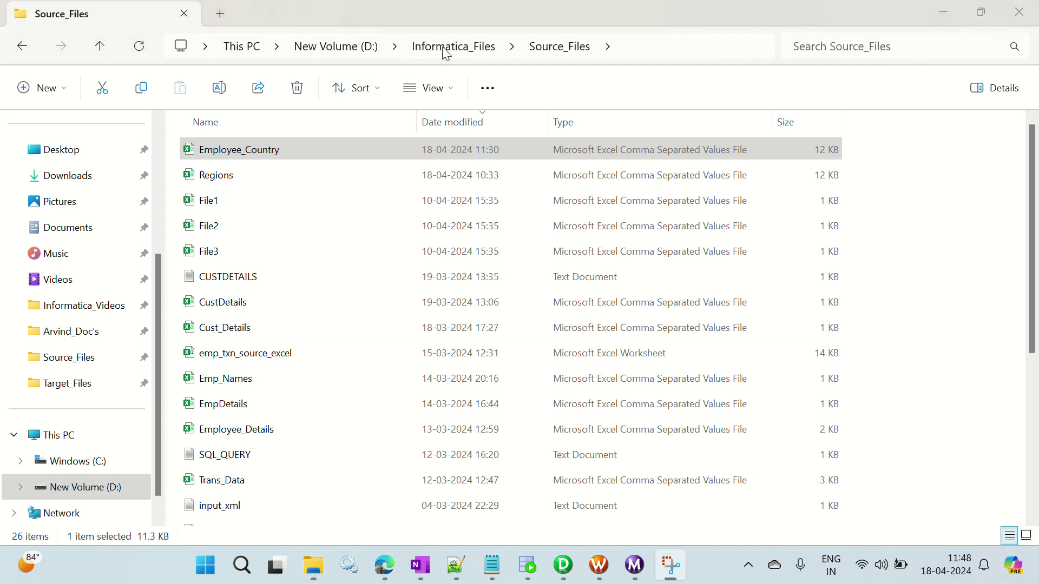
click(446, 50)
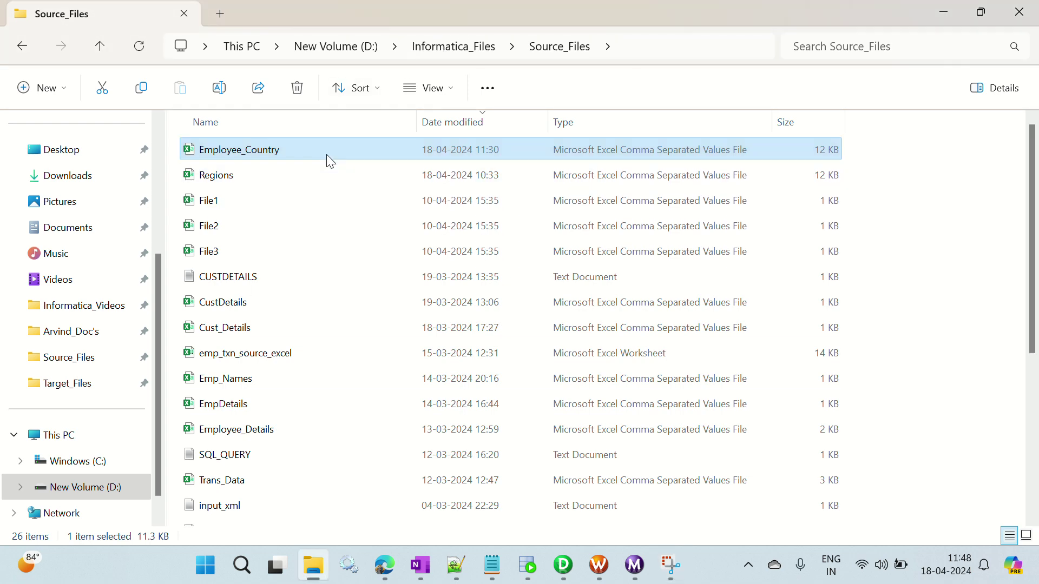
key(Down)
key(Return)
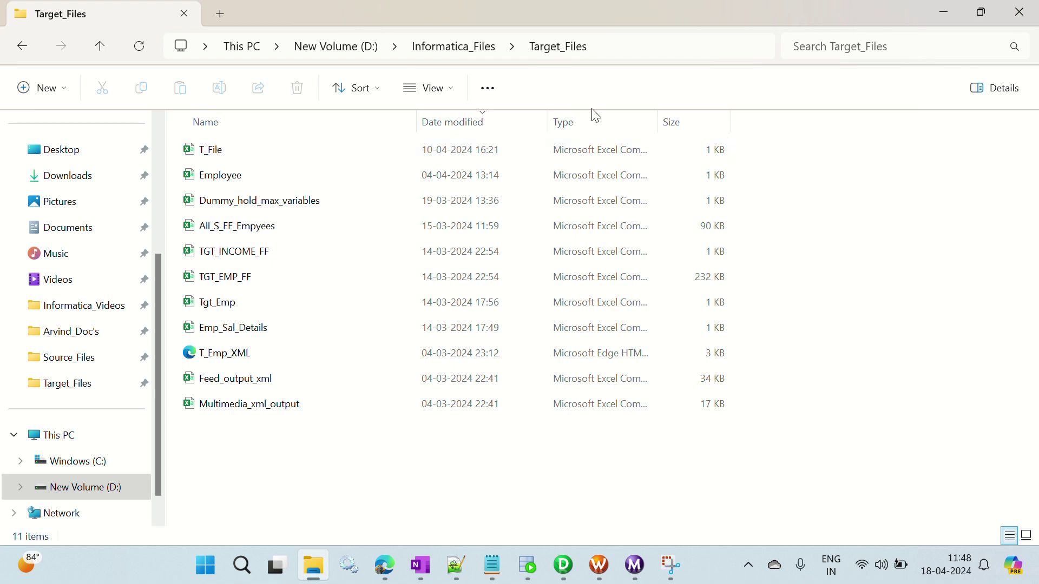
click(681, 49)
key(ctrl+c)
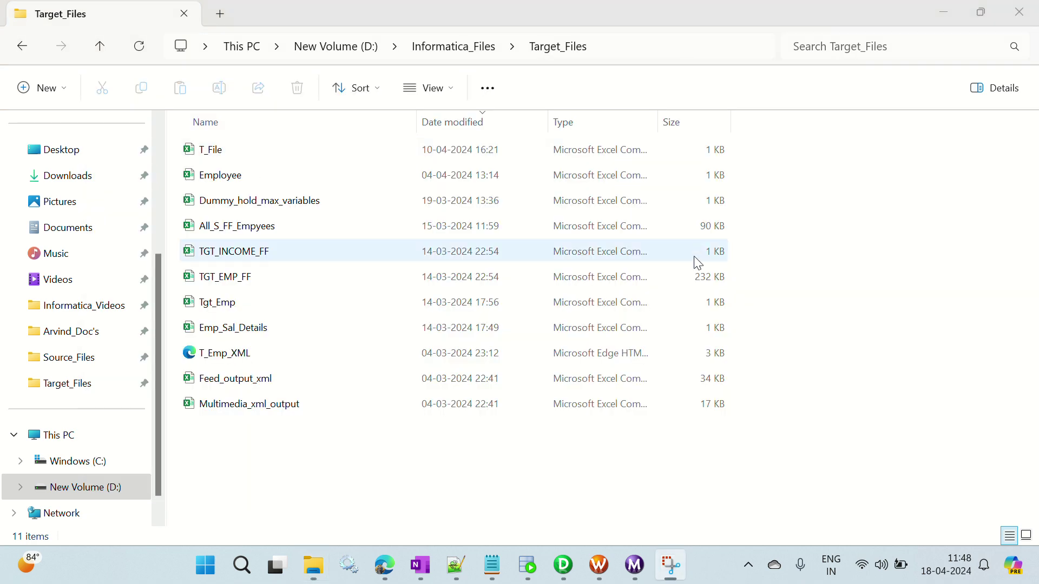
Set the target's output file directory to D:\Informatica_Files\Target_Files, then apply and accept the session changes.
key(alt+Tab)
key(alt+Tab)
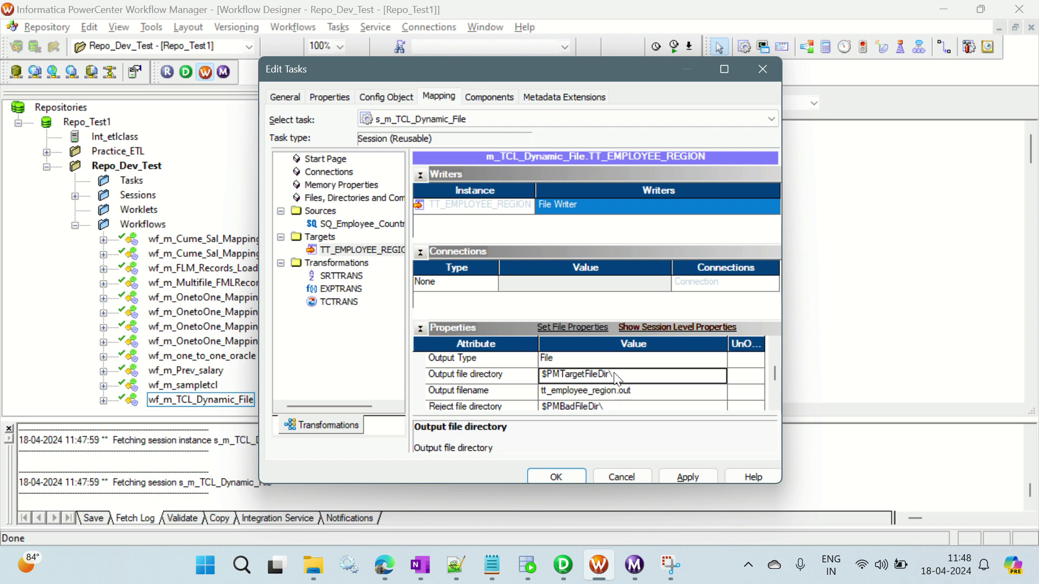
drag(618, 378, 543, 374)
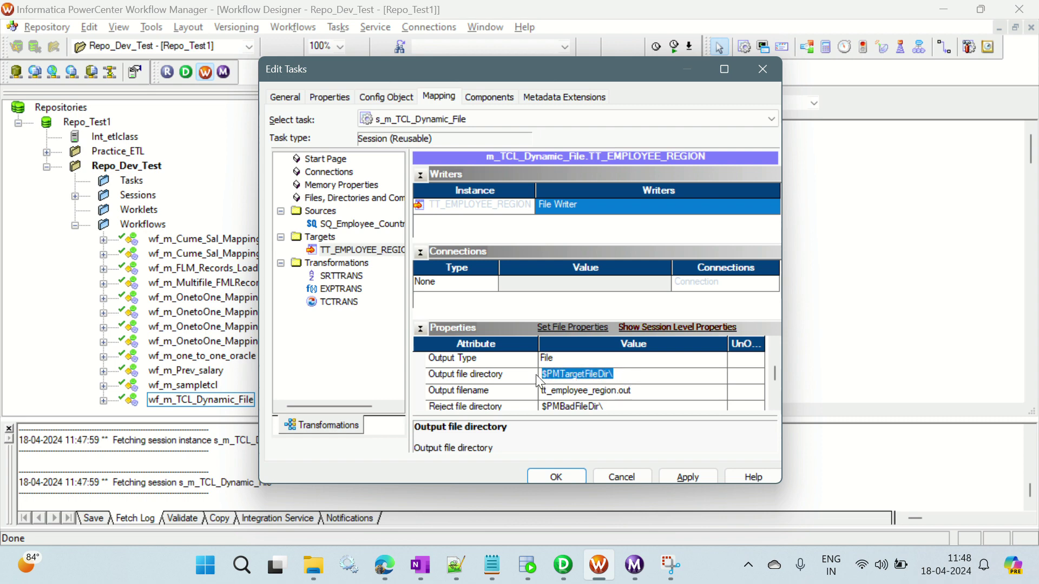
key(ctrl+v)
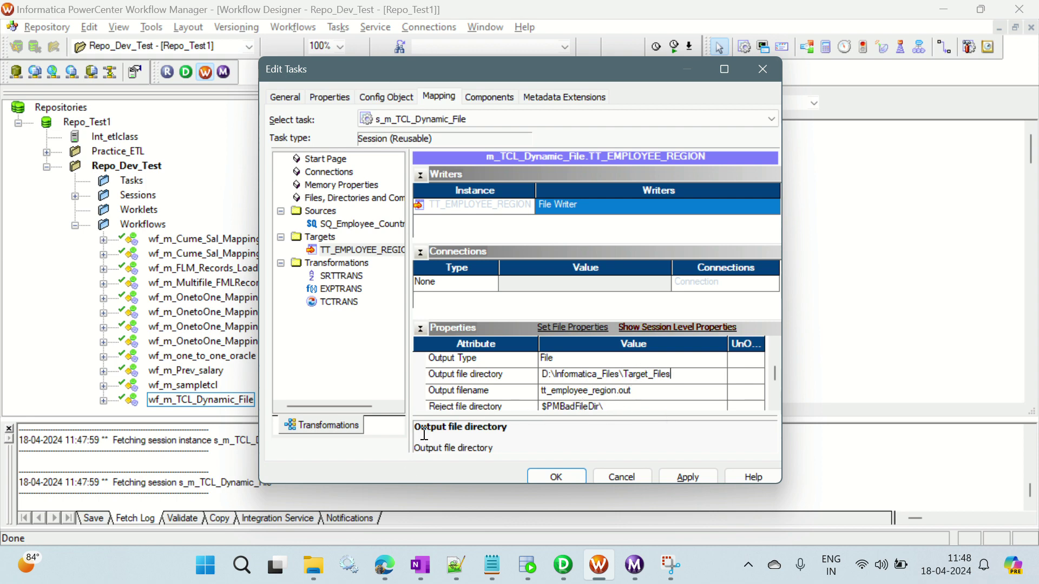
click(684, 476)
click(556, 476)
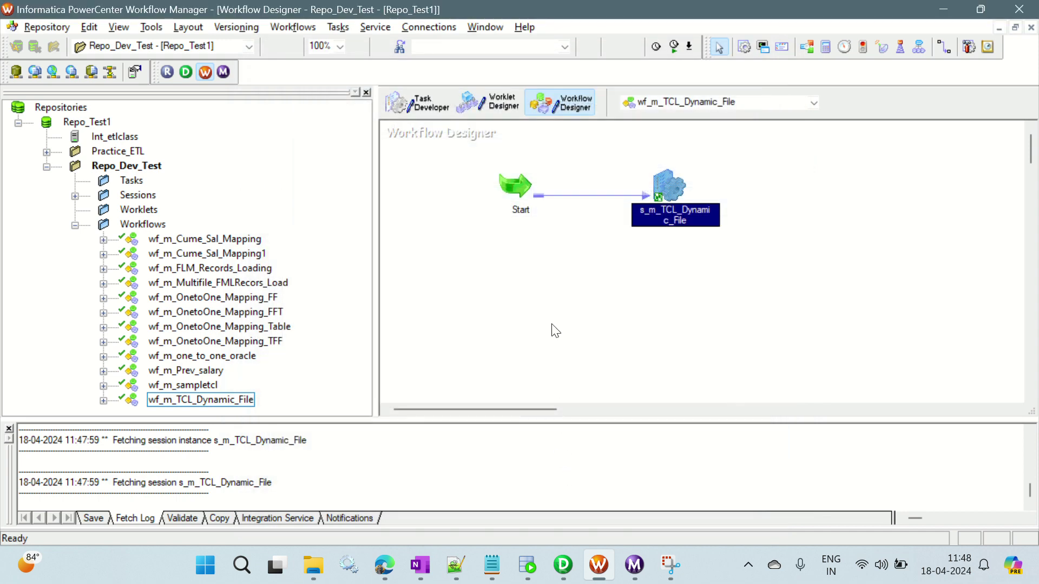
Save wf_m_TCL_Dynamic_File, check its validity in the save output, and start the workflow.
key(ctrl+s)
drag(112, 450, 237, 450)
right_click(512, 277)
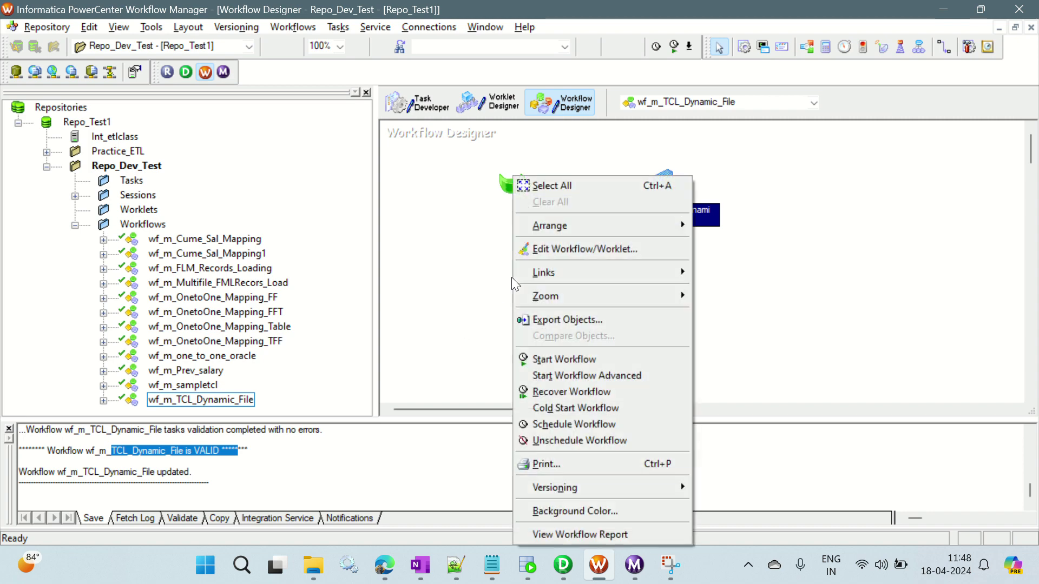
click(561, 360)
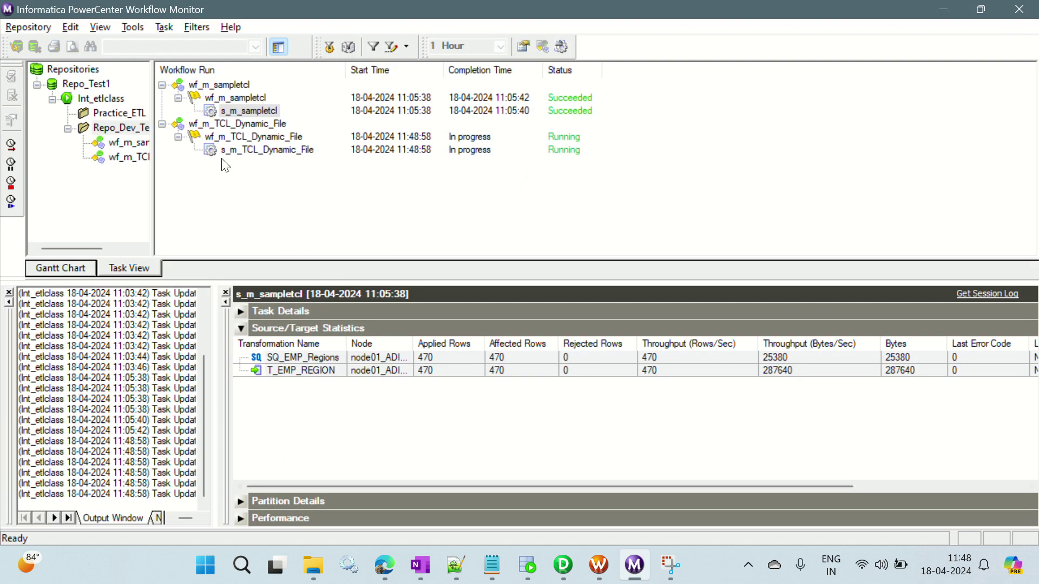
Examine the source and target row statistics of the s_m_TCL_Dynamic_File run in Workflow Monitor.
click(264, 151)
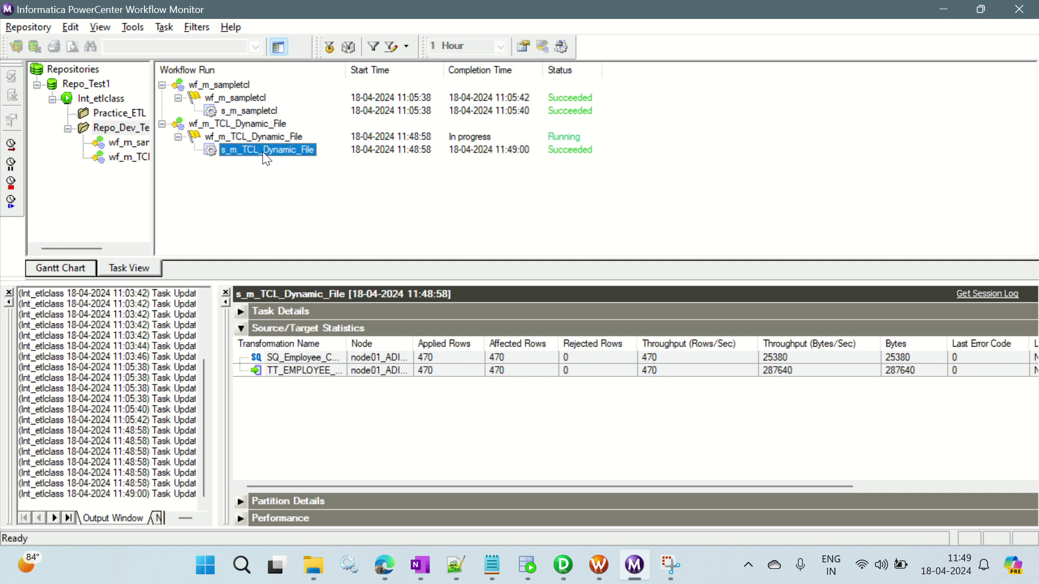
click(420, 370)
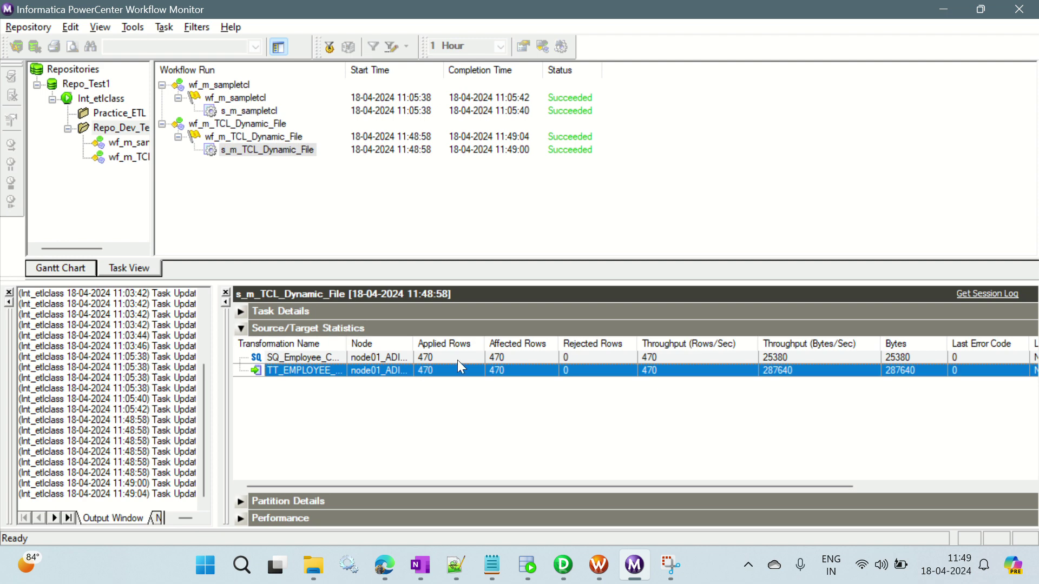
click(457, 360)
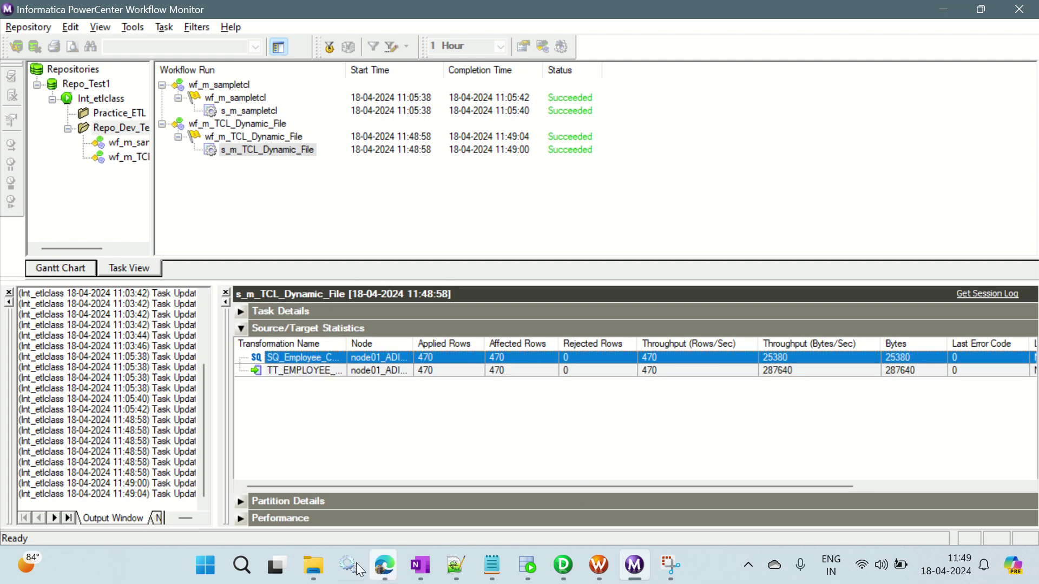
Refresh the Target_Files folder in File Explorer and open the generated TT_EMPLOYEE_Africa18042024 file.
mouse_move(319, 576)
click(350, 495)
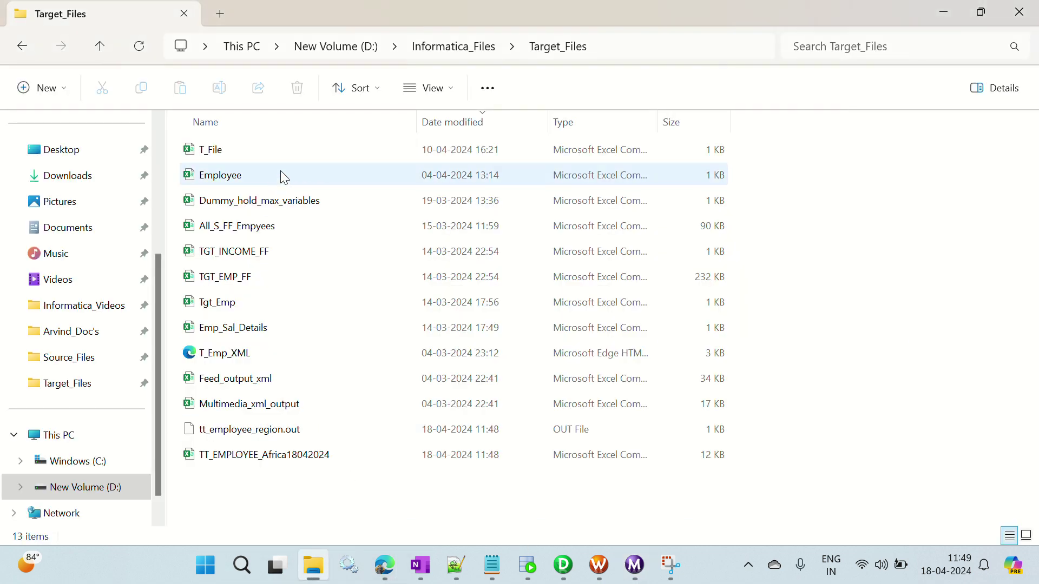
click(142, 53)
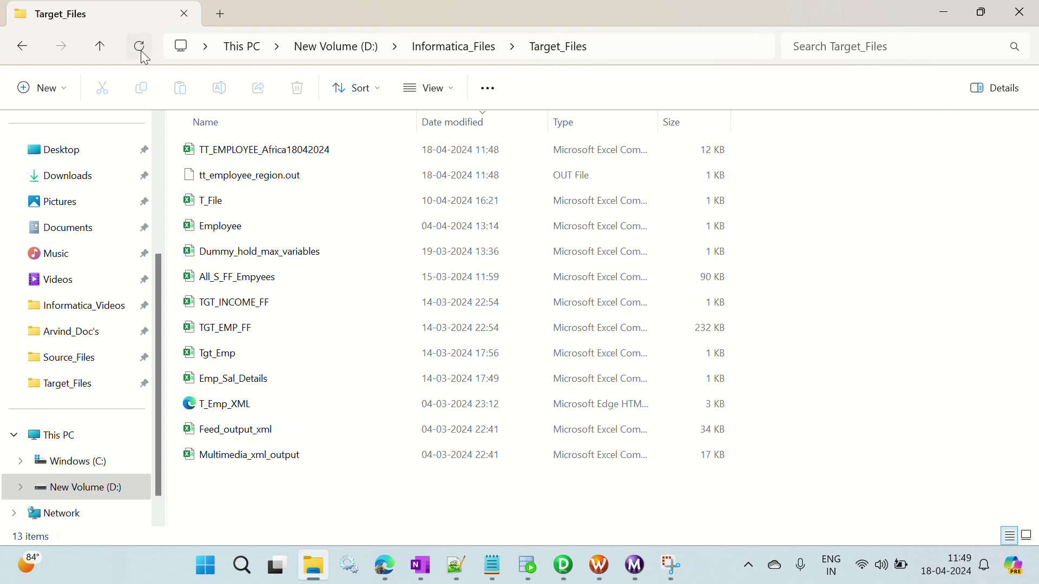
double_click(250, 151)
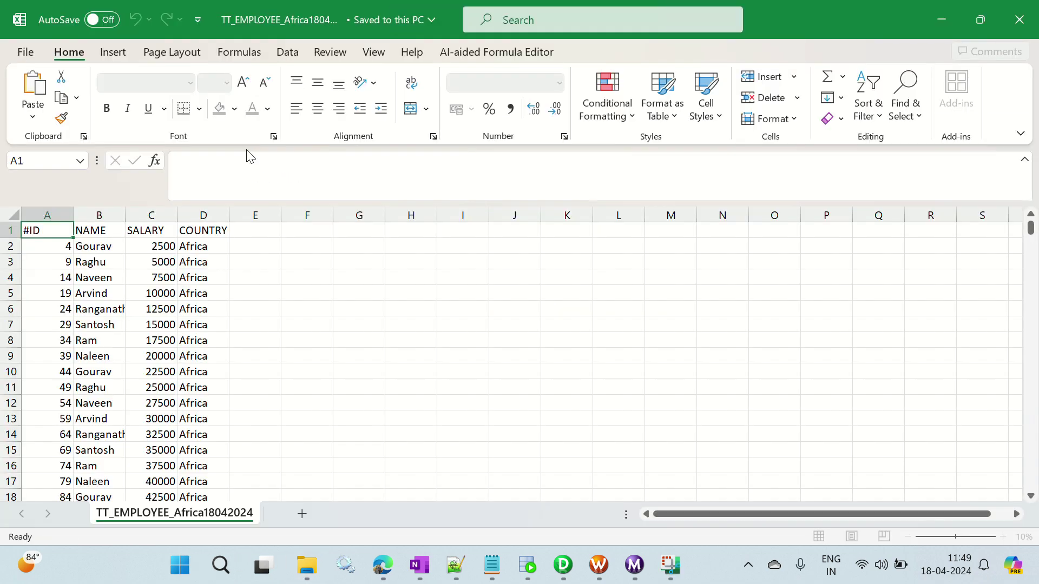
Examine the COUNTRY values through all rows of TT_EMPLOYEE_Africa18042024, then close the file.
scroll(214, 288, down, 20)
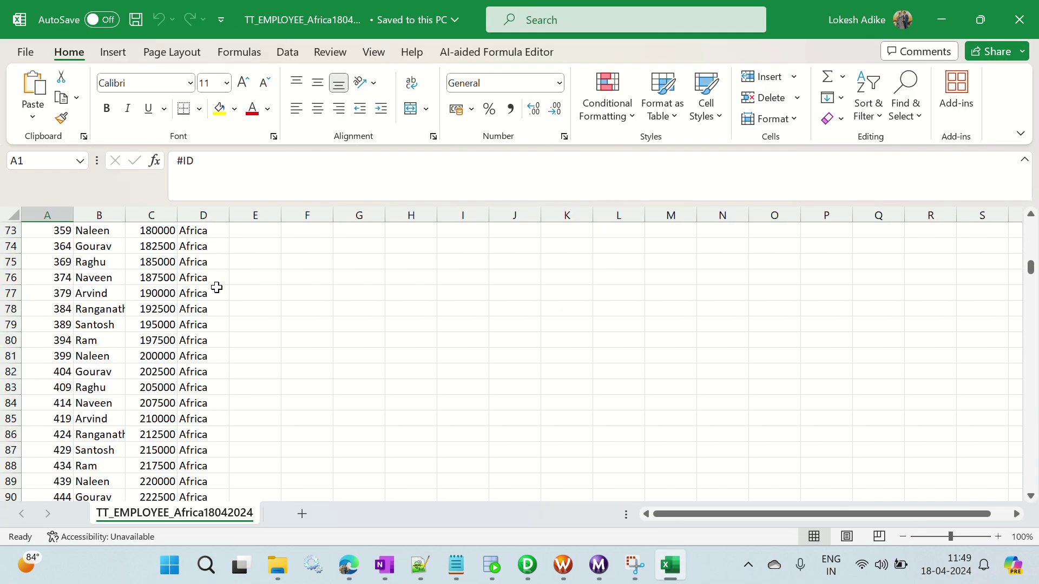
scroll(214, 287, down, 8)
scroll(213, 287, up, 20)
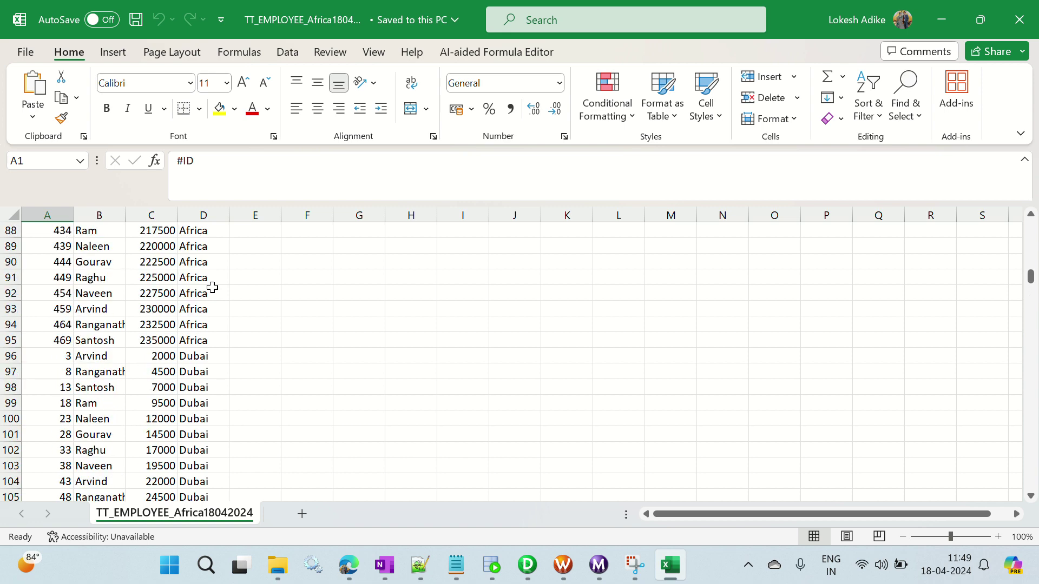
scroll(211, 287, up, 16)
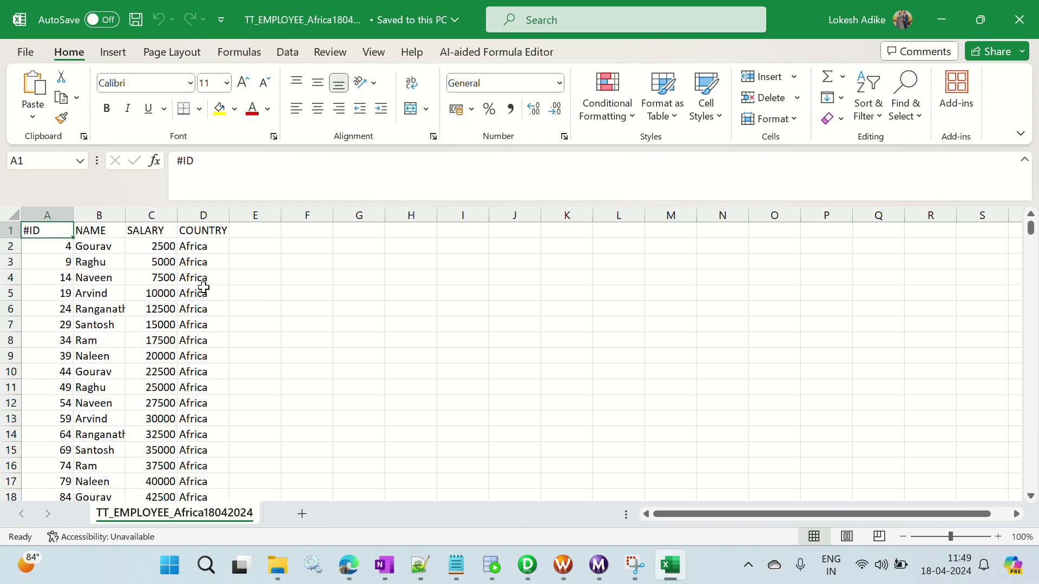
drag(202, 247, 233, 412)
scroll(216, 382, down, 20)
scroll(202, 374, down, 20)
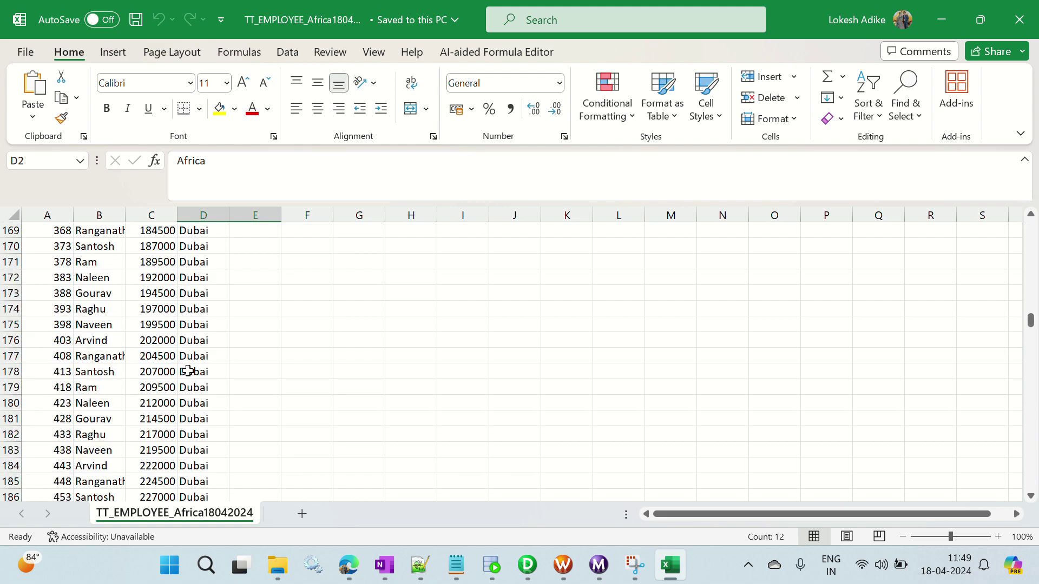
scroll(188, 371, down, 20)
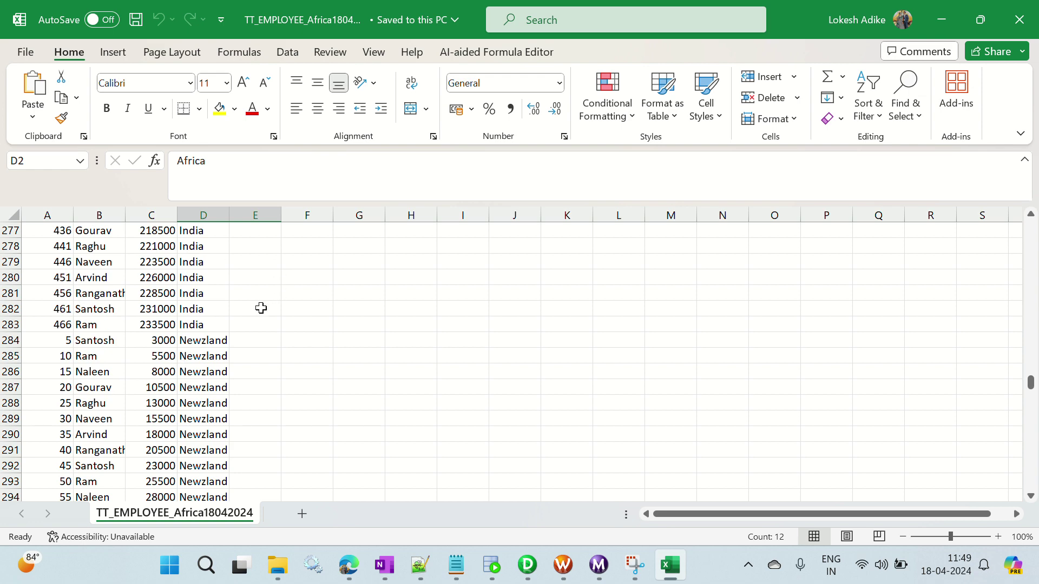
scroll(198, 340, down, 2)
click(1018, 19)
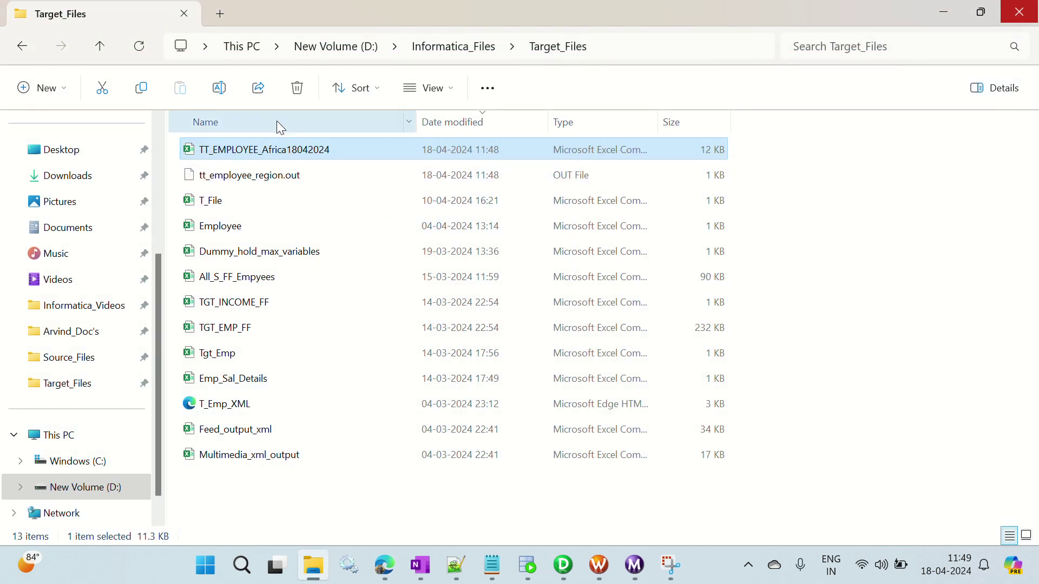
Switch to PowerCenter Designer and check the Transaction Control Condition of TCTRANS in m_TCL_Dynamic_File.
click(298, 179)
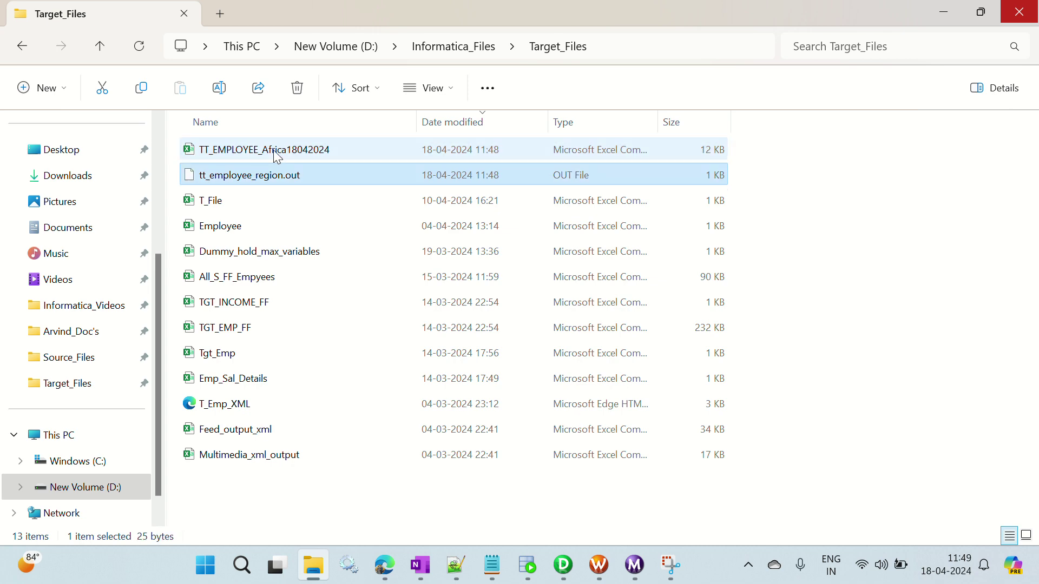
click(563, 566)
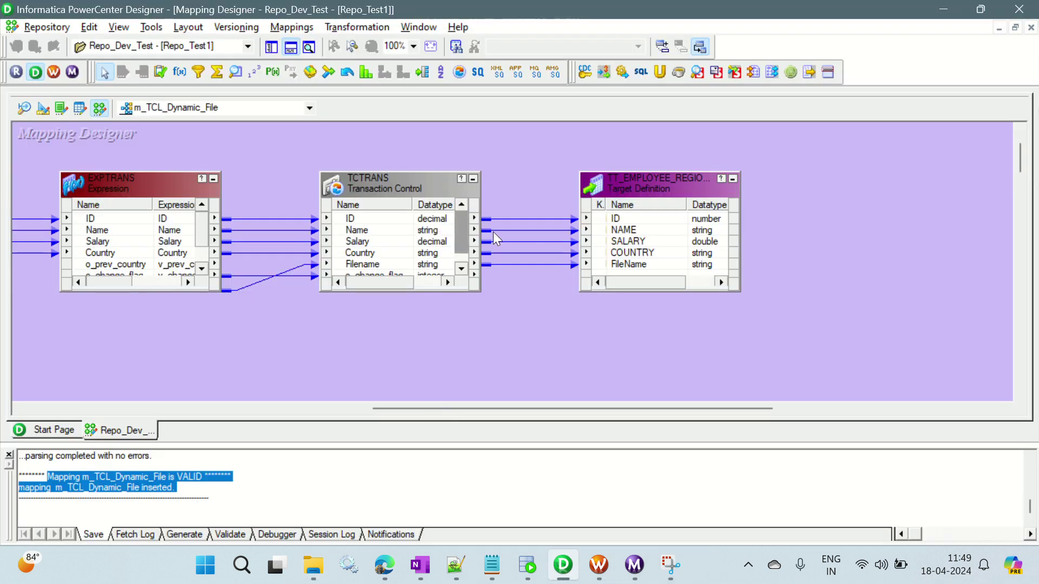
double_click(383, 190)
click(611, 134)
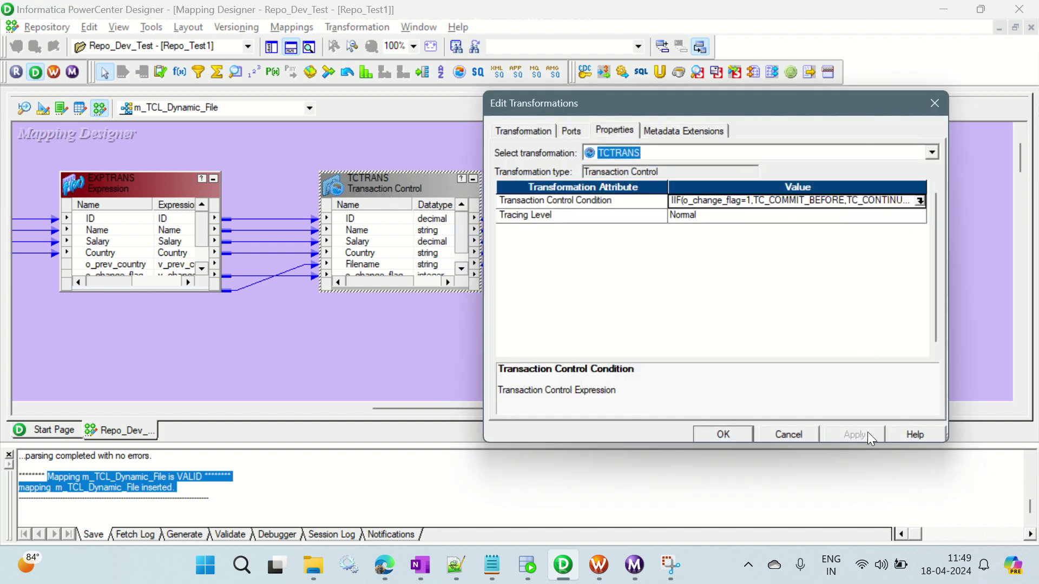
click(796, 432)
click(193, 108)
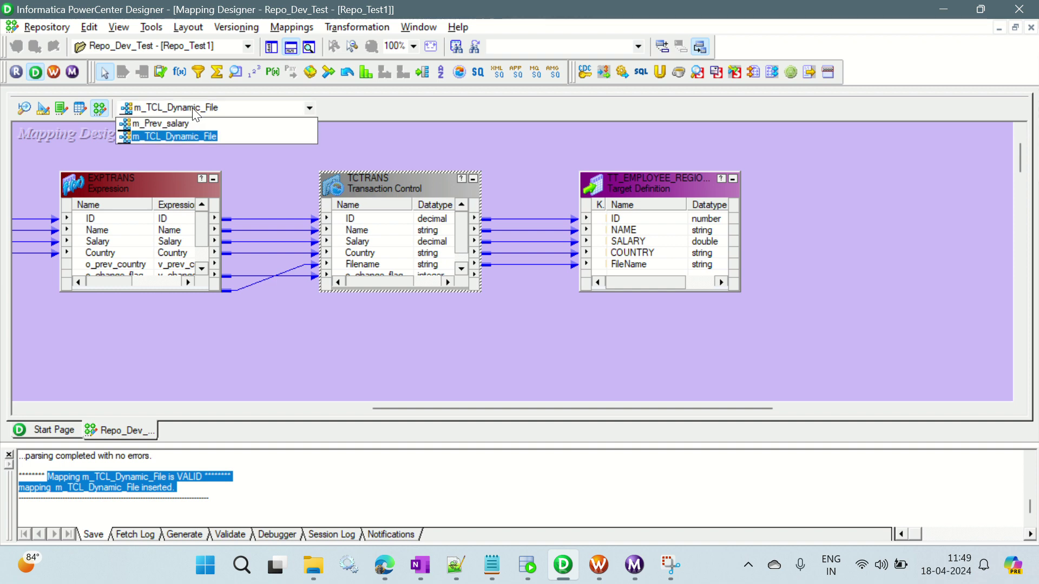
click(267, 198)
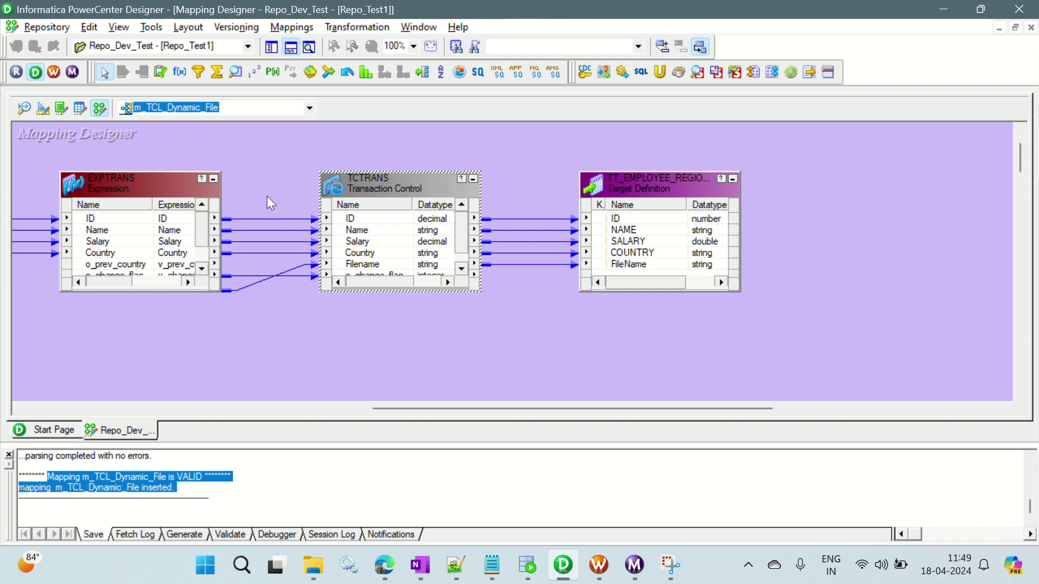
click(304, 27)
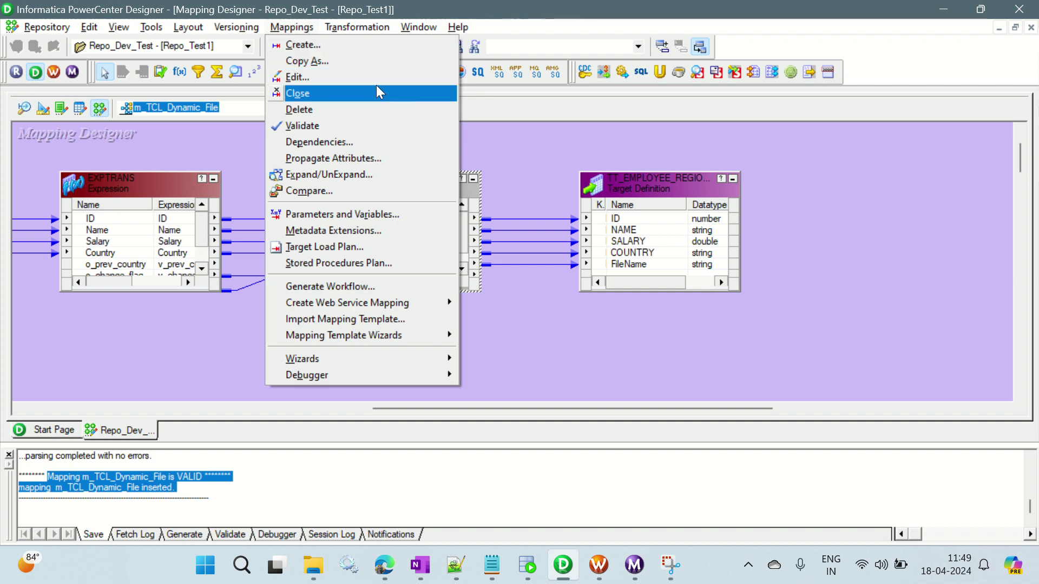
click(546, 164)
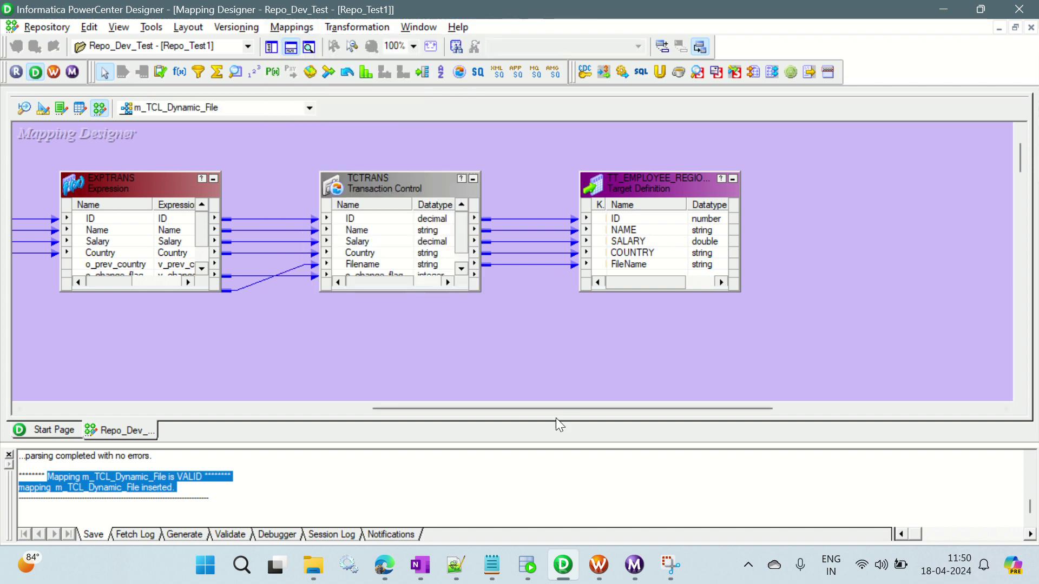
Show the repository navigator and open the m_sampletcl mapping from the Mappings folder.
drag(555, 409, 341, 410)
click(273, 48)
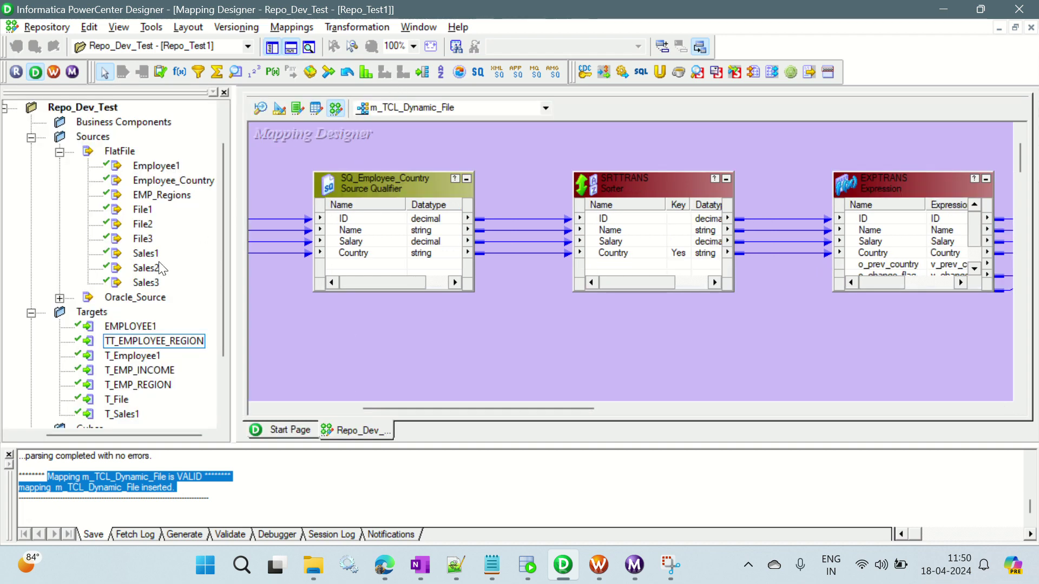
scroll(178, 251, down, 2)
click(30, 399)
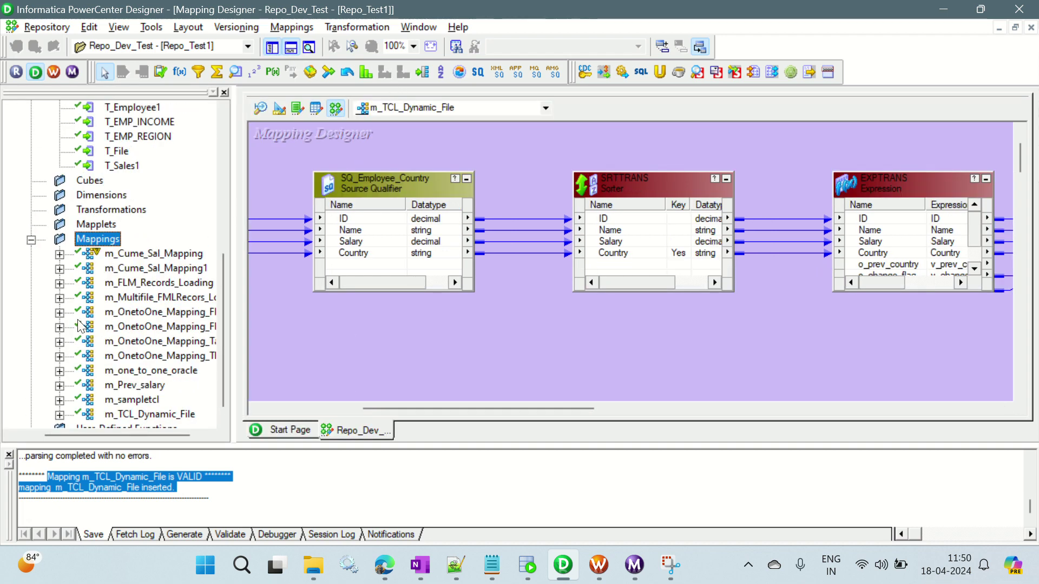
scroll(106, 293, down, 1)
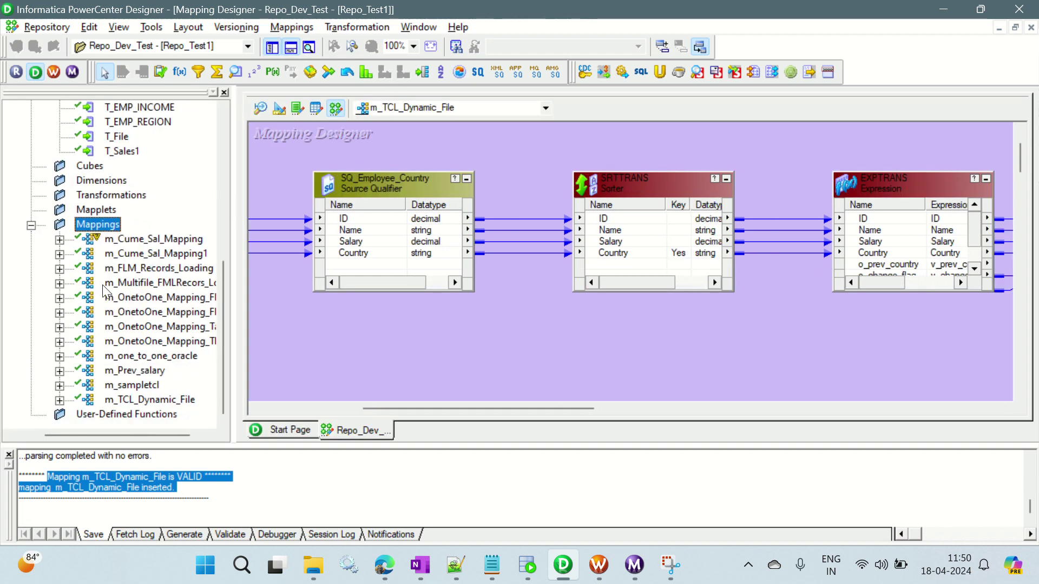
double_click(146, 385)
right_click(148, 370)
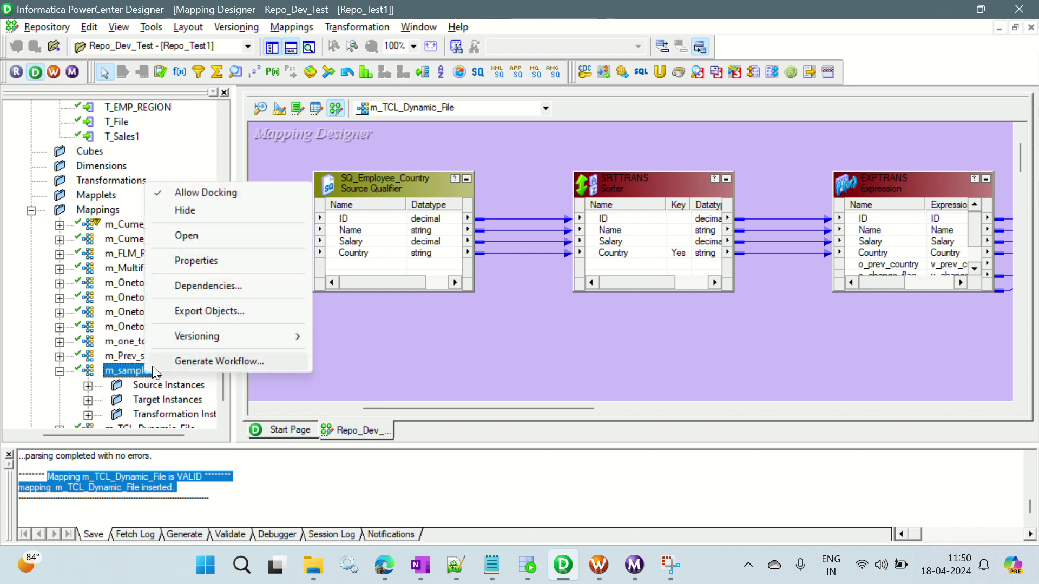
click(205, 229)
Examine the Transaction Control Condition and ports of the TCL transformation in m_sampletcl, leaving them unedited.
drag(448, 411, 661, 411)
double_click(705, 259)
click(634, 130)
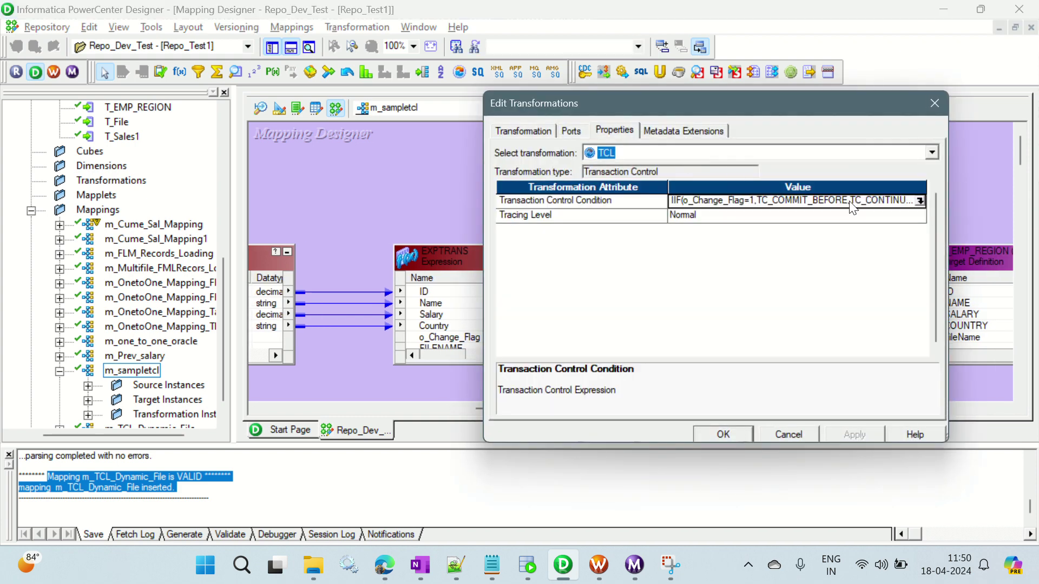
click(919, 202)
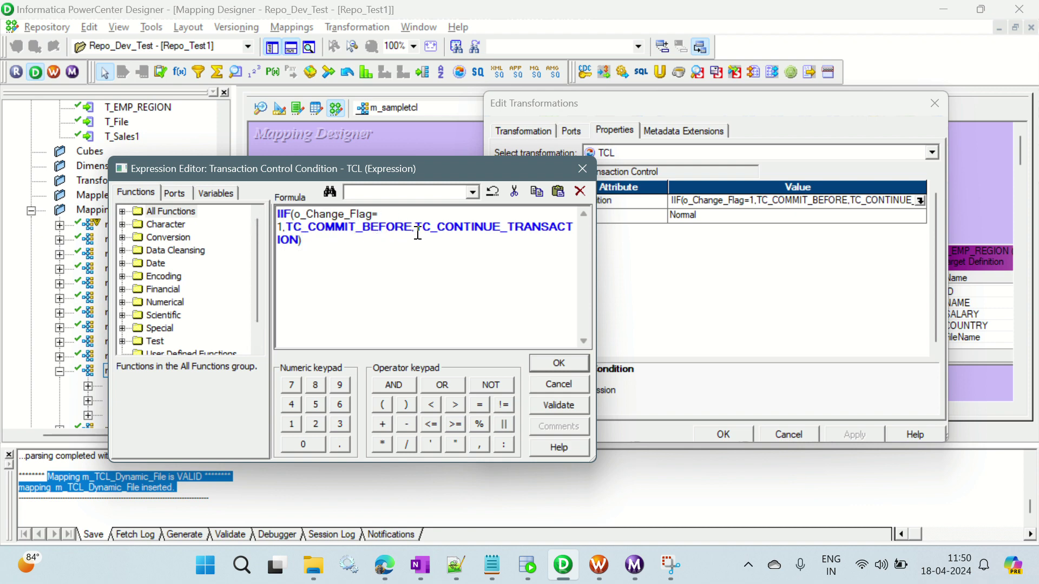
click(559, 385)
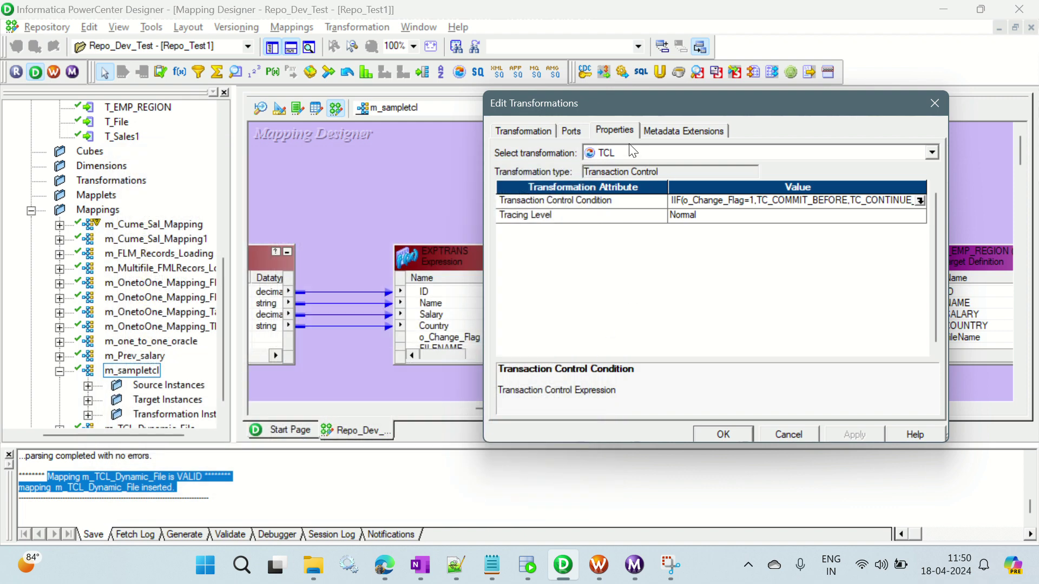
click(573, 130)
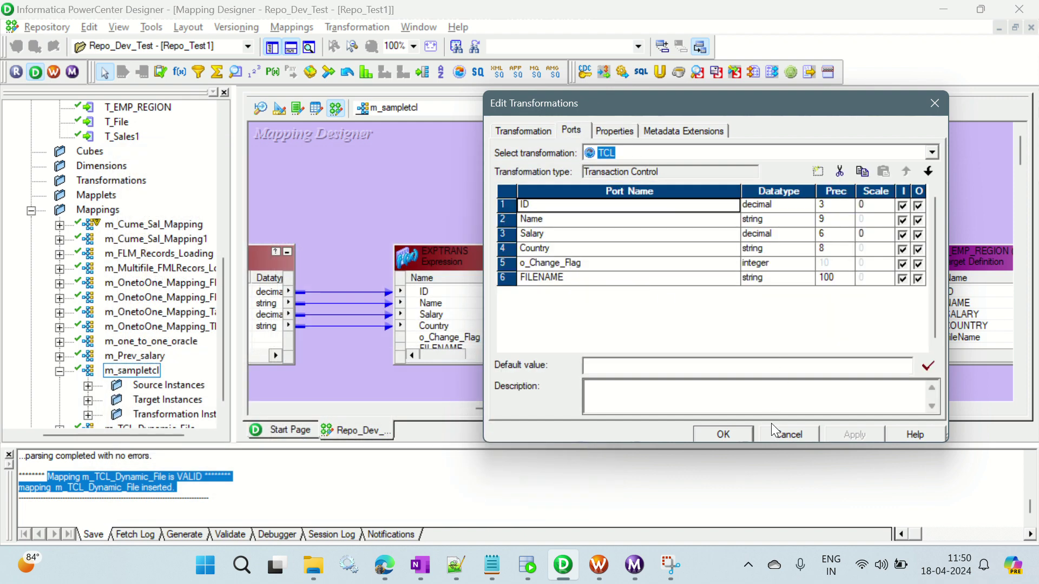
click(778, 436)
Examine the ports of EXPTRANS in m_sampletcl and the formula of its v_Change_Flag port.
double_click(469, 260)
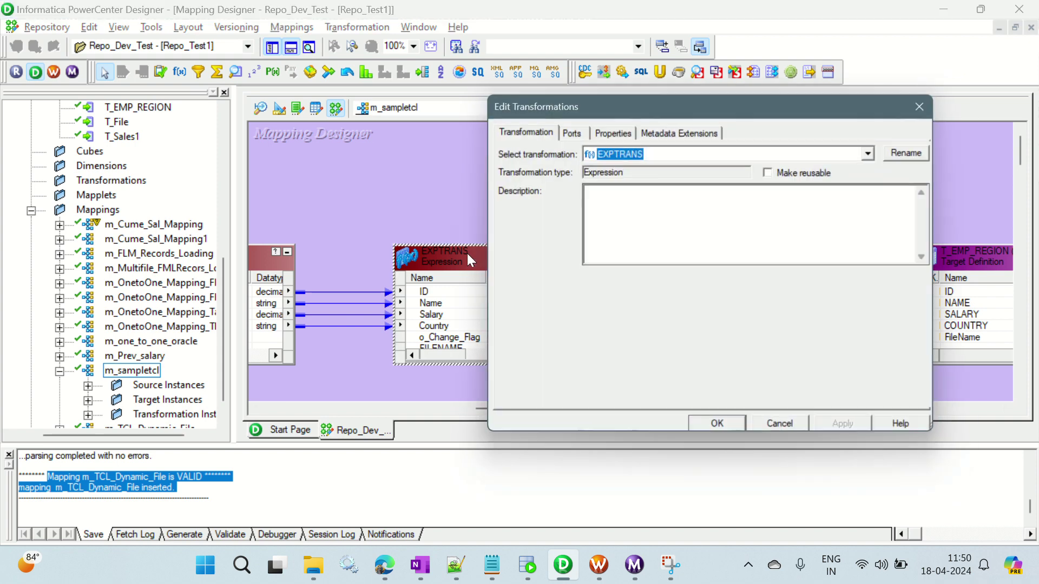
click(584, 133)
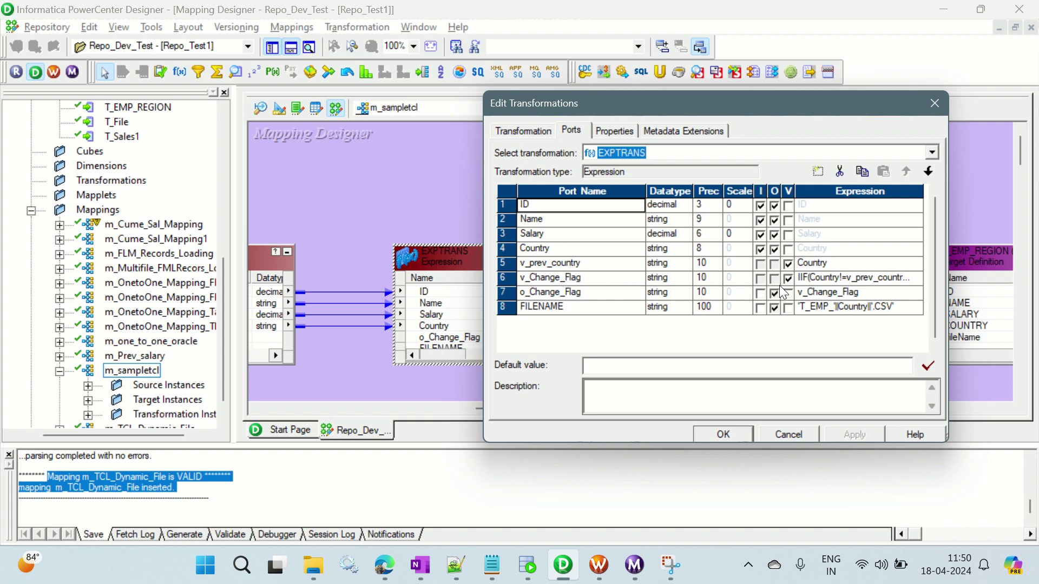
click(918, 279)
click(918, 278)
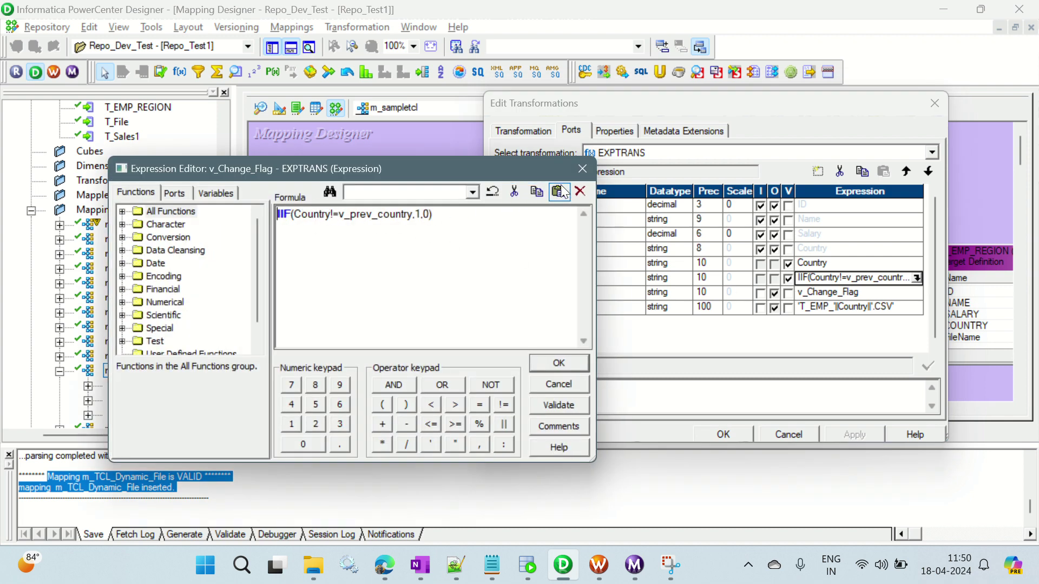
click(580, 169)
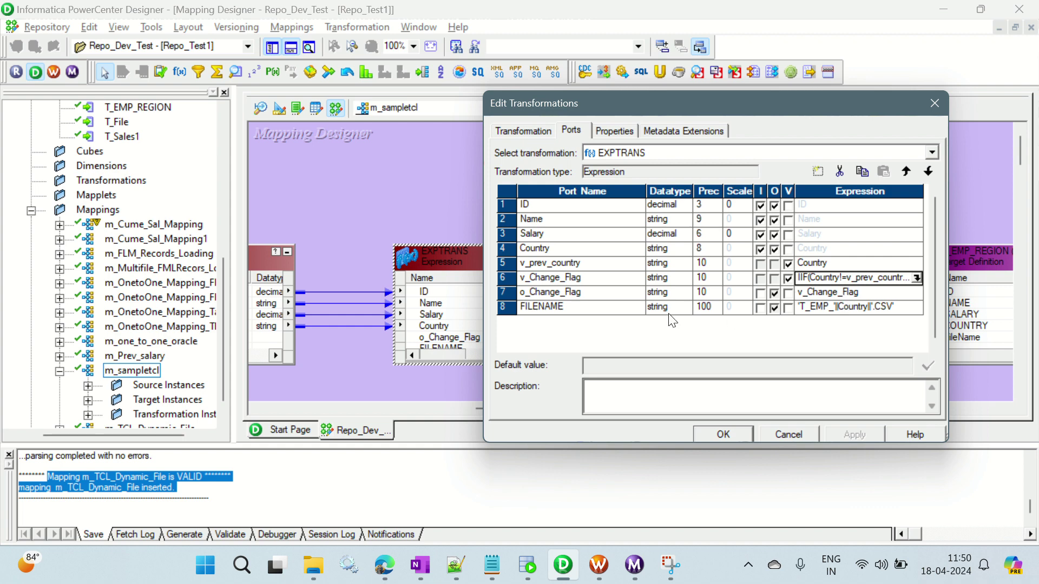
click(770, 435)
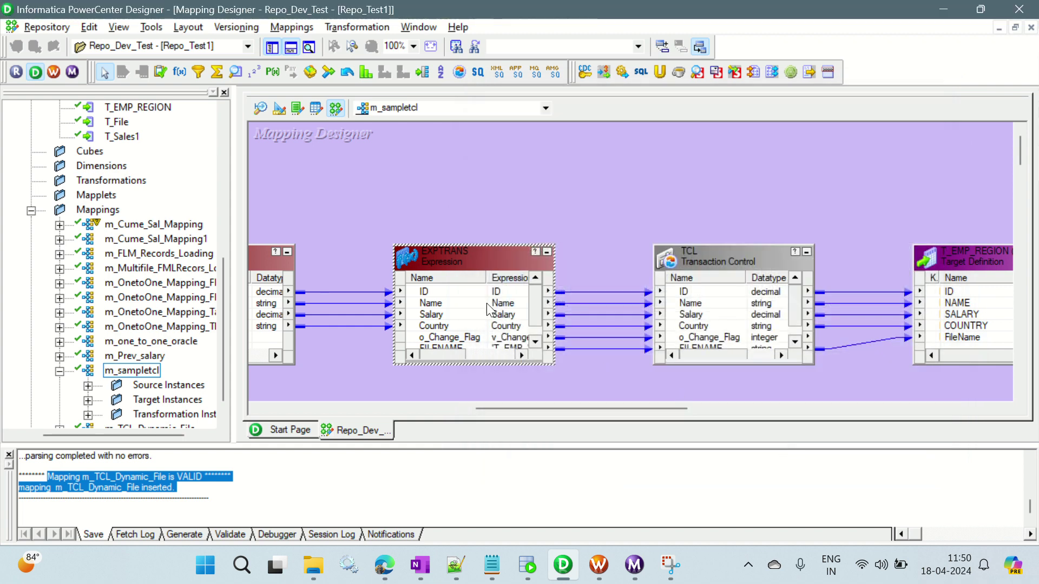
Return to the m_TCL_Dynamic_File mapping and examine the port order, expressions and properties of its EXPTRANS transformation.
click(411, 107)
click(414, 128)
click(419, 108)
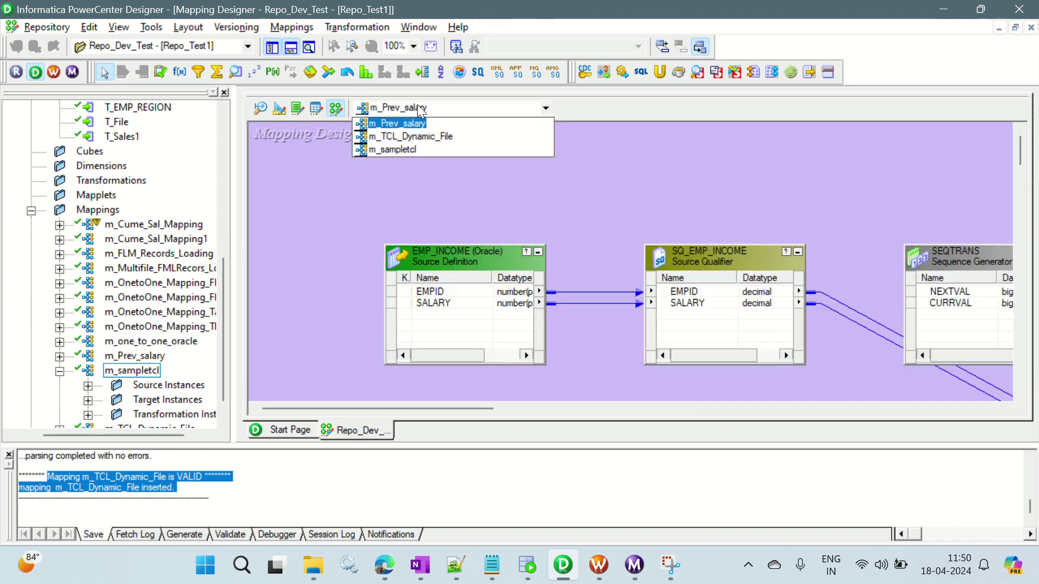
click(418, 134)
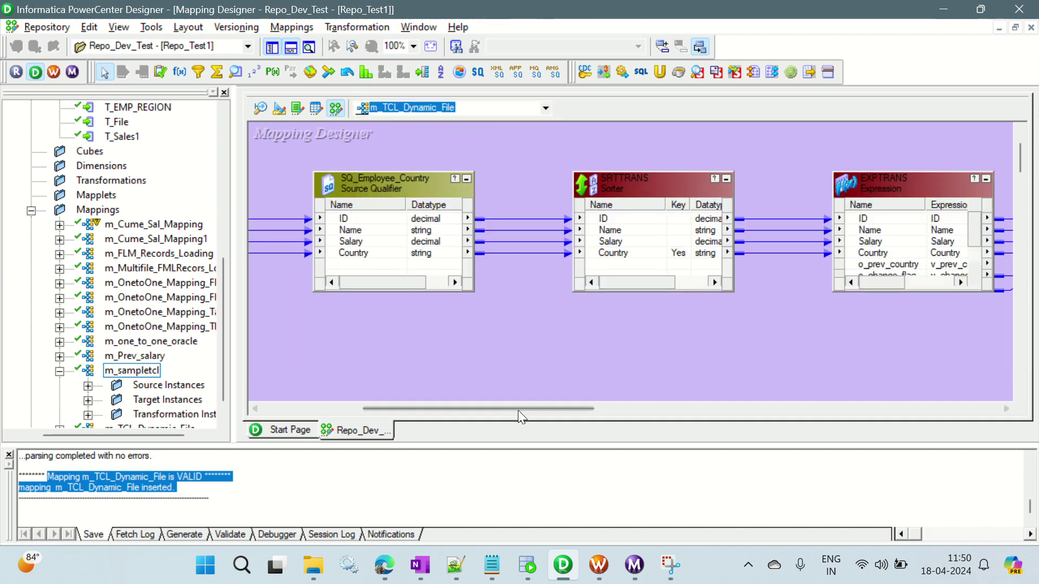
drag(517, 411, 598, 410)
click(615, 194)
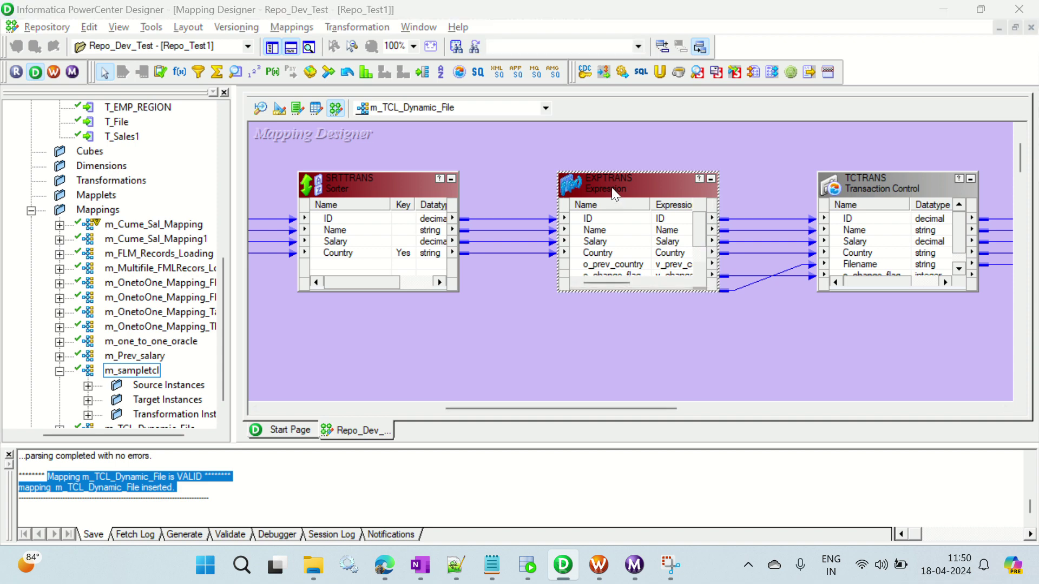
double_click(611, 187)
click(572, 130)
click(787, 293)
click(534, 265)
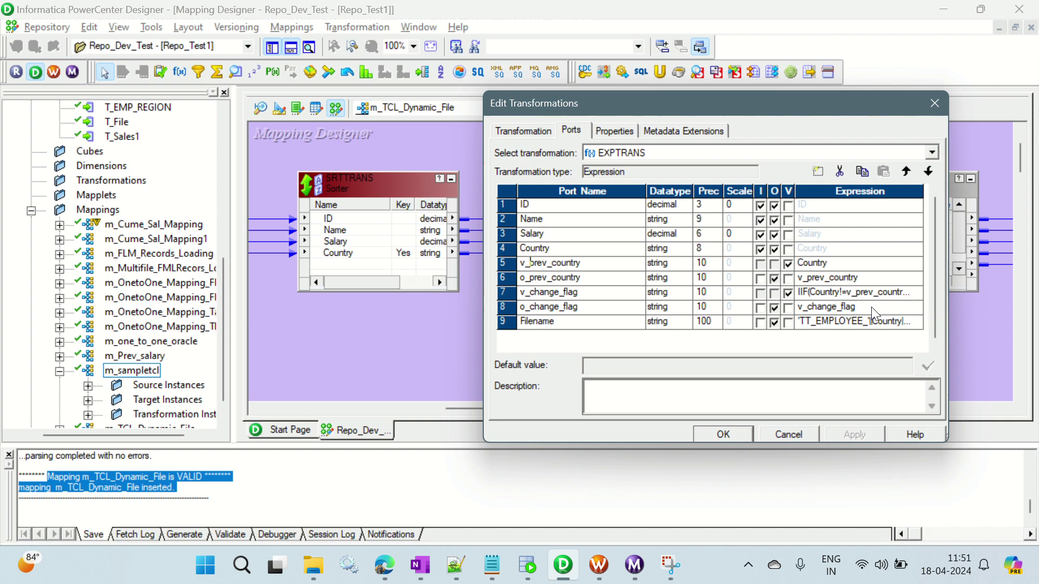
click(615, 131)
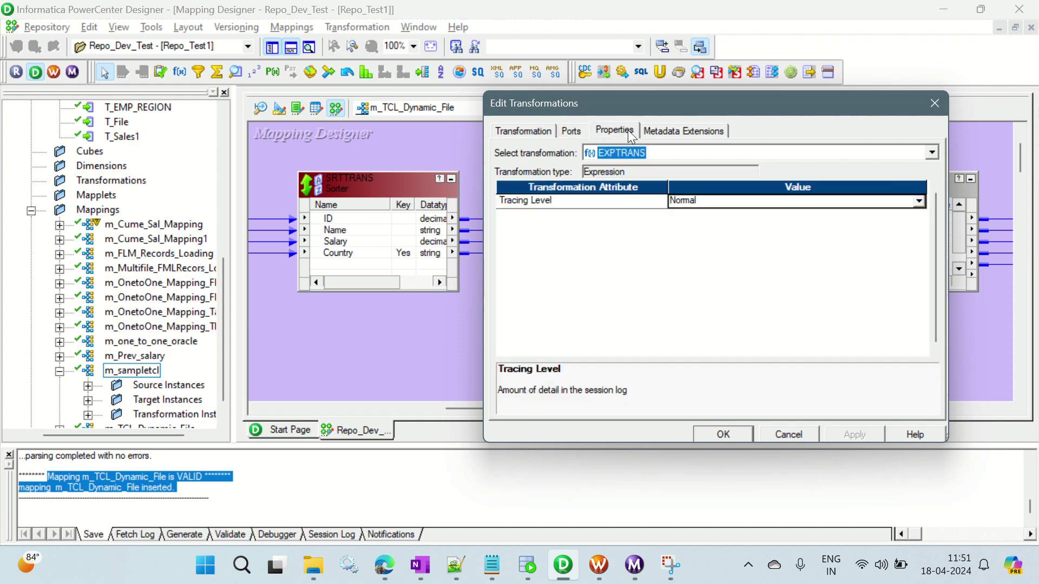
click(935, 102)
Examine the ports of TCTRANS in m_TCL_Dynamic_File and its full Transaction Control Condition formula.
double_click(888, 180)
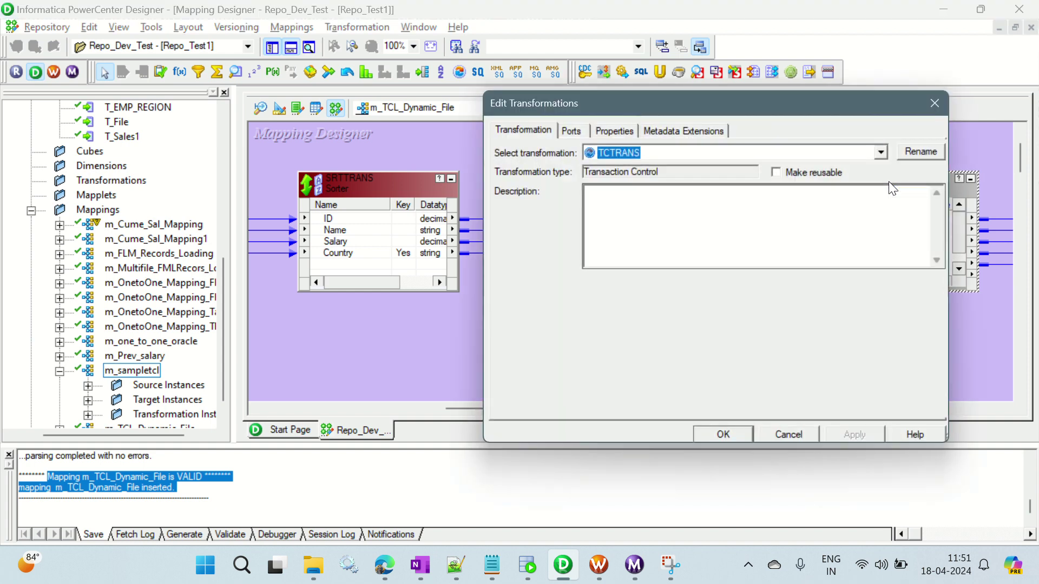
click(571, 131)
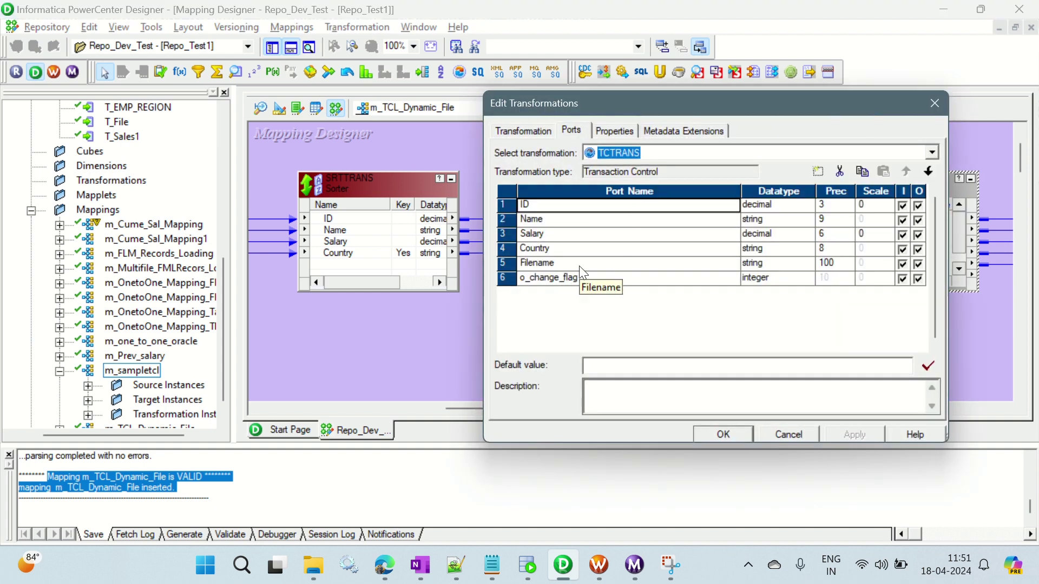
click(607, 132)
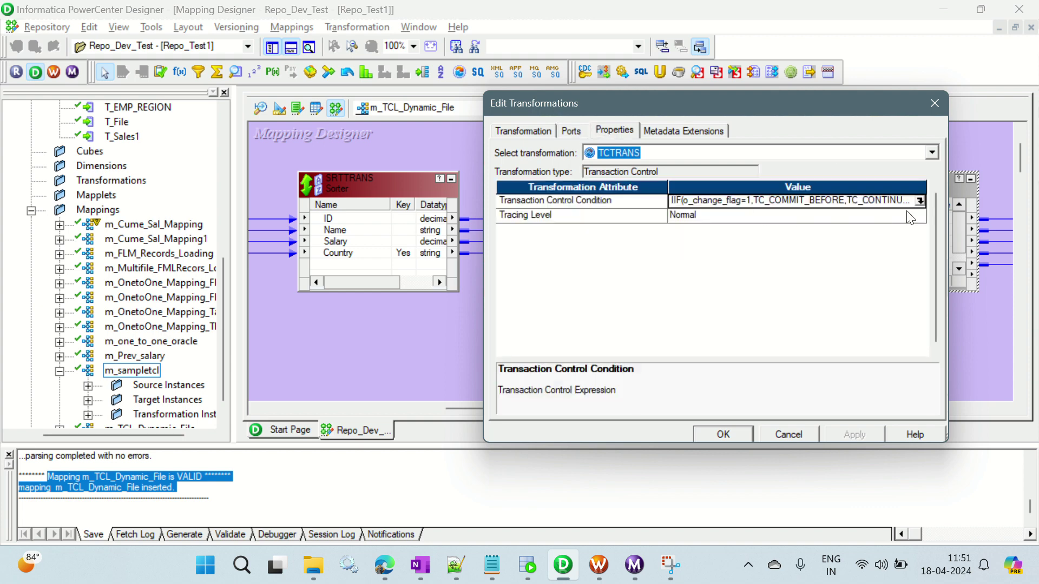
click(919, 202)
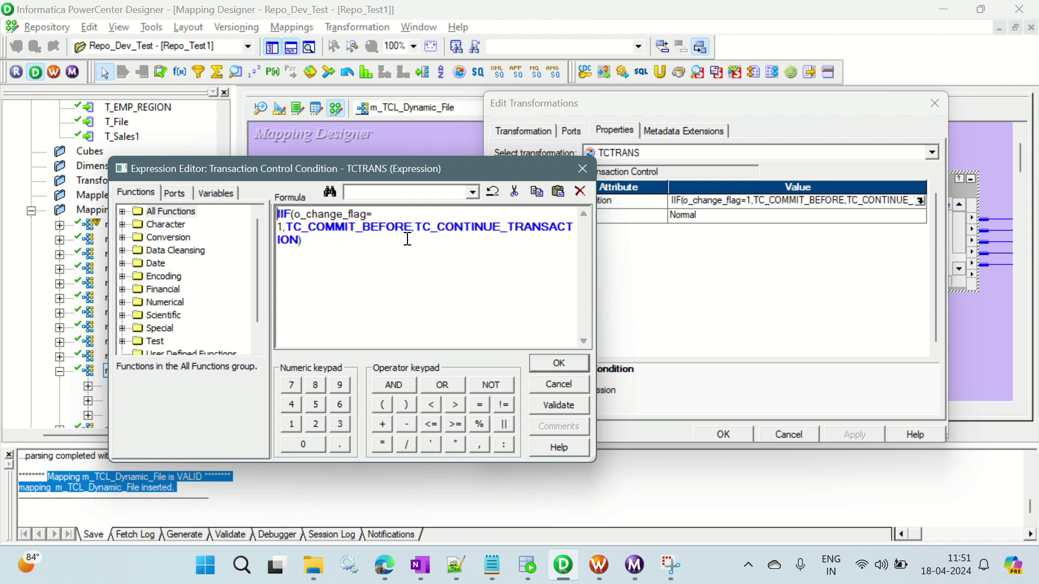
Close the open TCTRANS and EXPTRANS editors and save the m_TCL_Dynamic_File mapping.
click(549, 364)
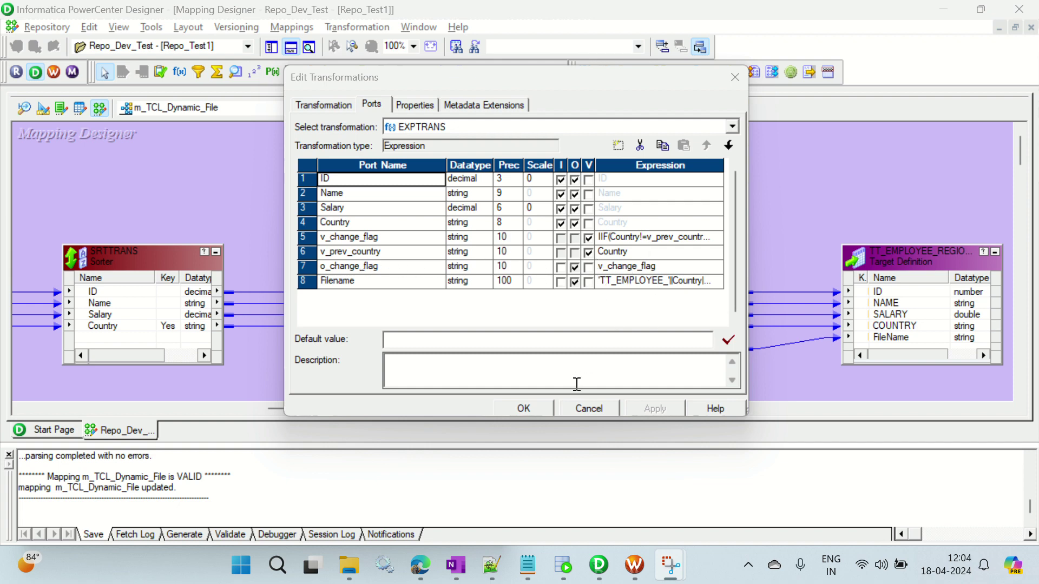
click(536, 411)
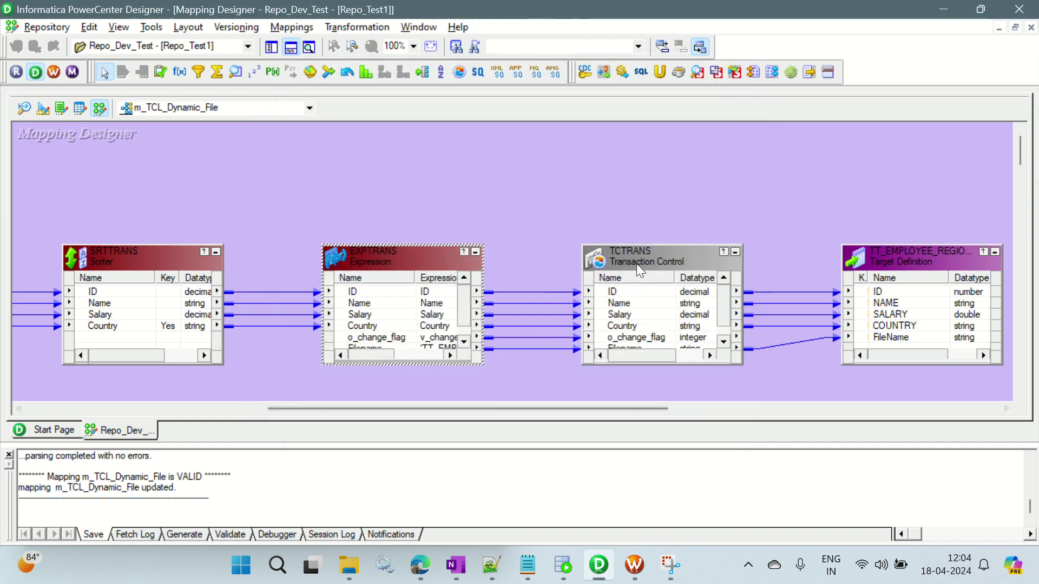
key(ctrl+s)
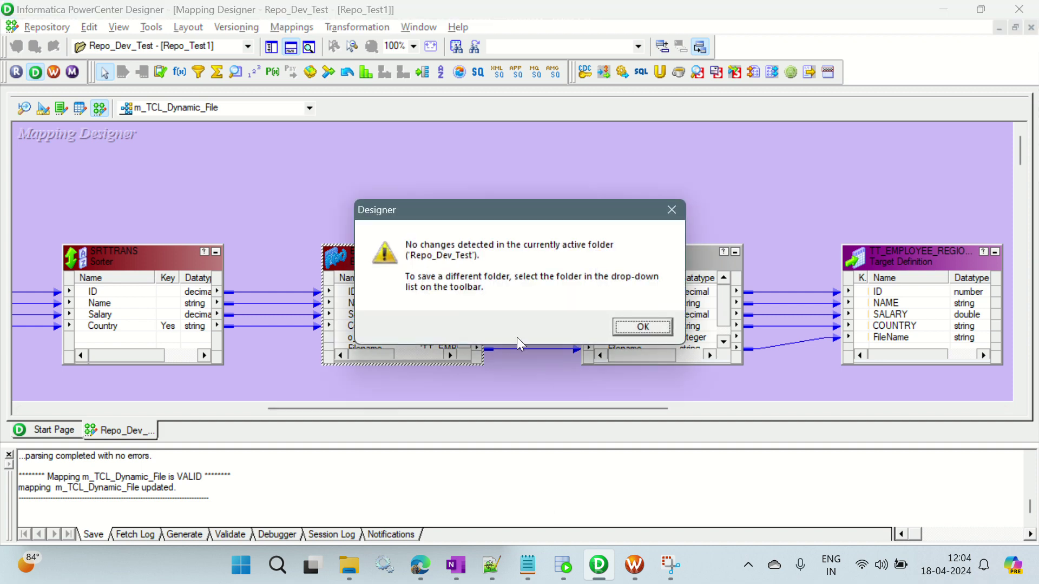
click(624, 328)
Switch to Workflow Manager, refresh the mapping of session s_m_TCL_Dynamic_File and save the workflow.
click(634, 564)
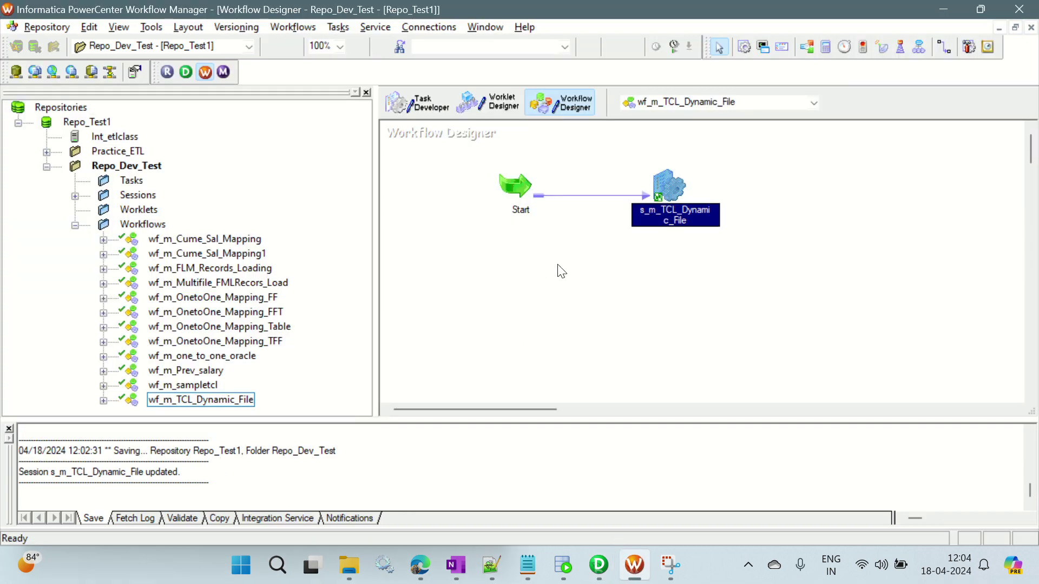
key(ctrl+s)
click(636, 326)
right_click(664, 188)
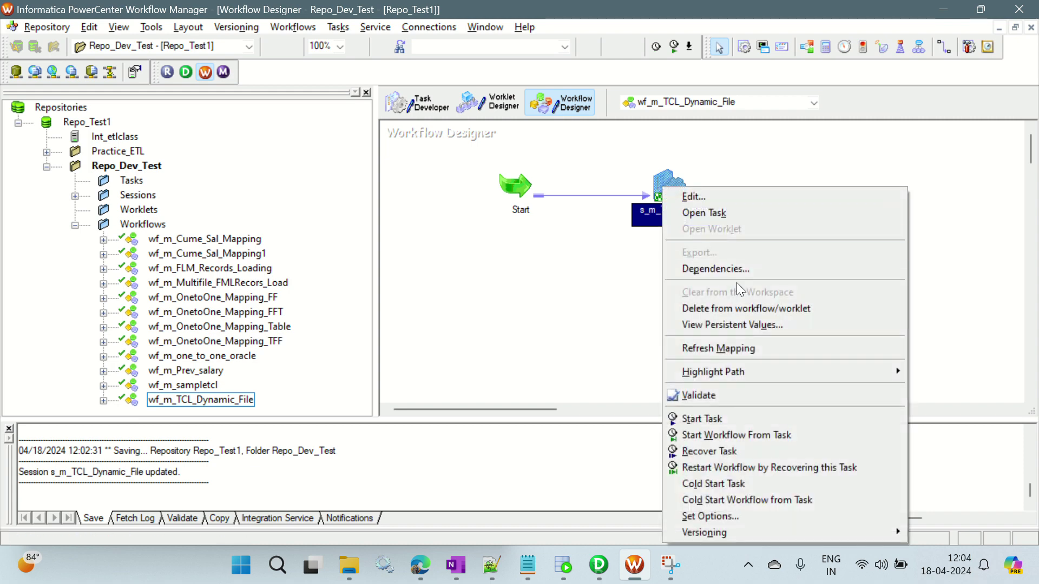
click(719, 349)
key(ctrl+s)
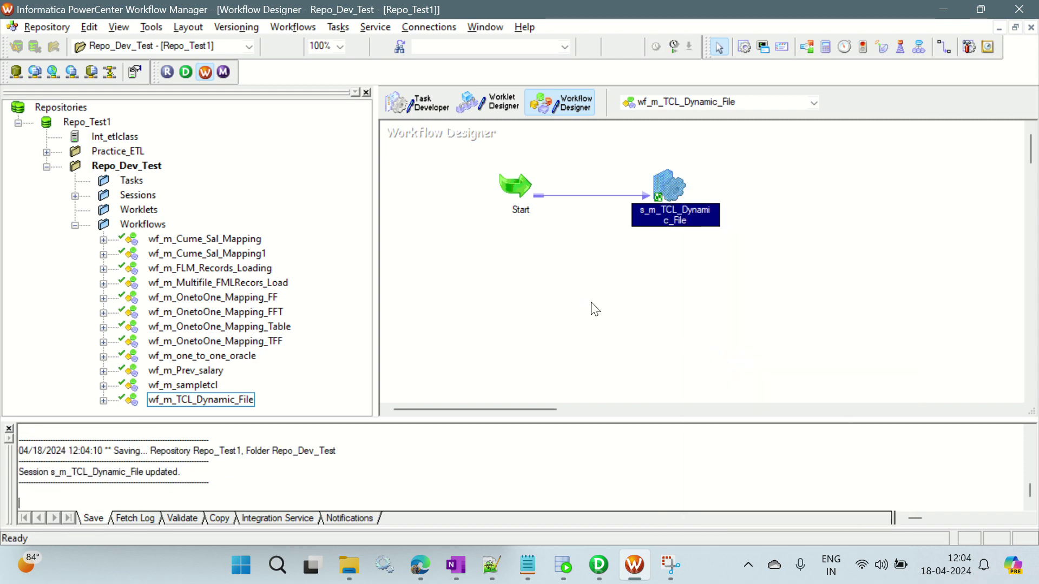
Start workflow wf_m_TCL_Dynamic_File and display the source and target statistics of session s_m_TCL_Dynamic_File in Workflow Monitor.
right_click(572, 273)
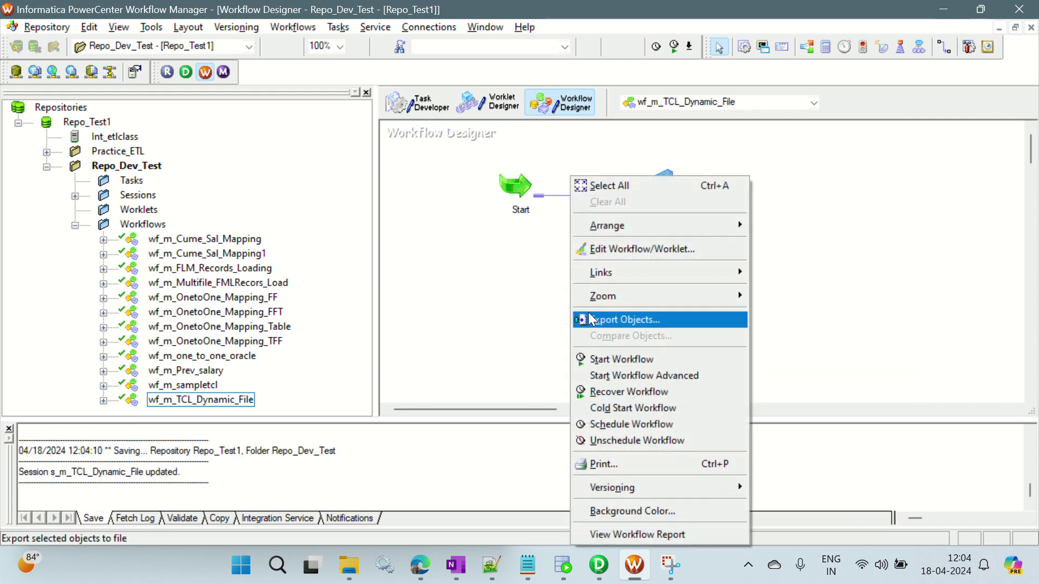
click(628, 358)
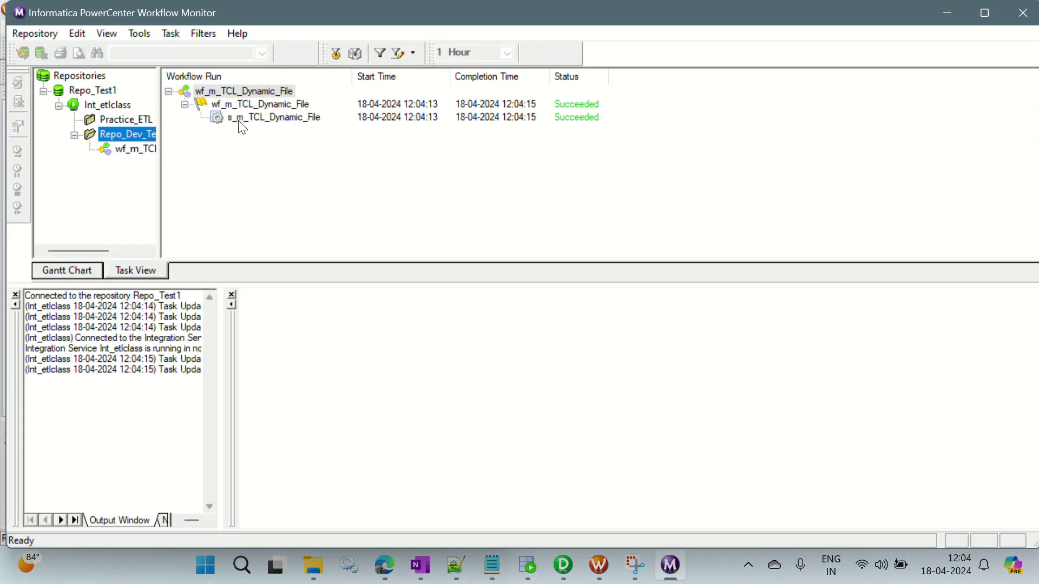
click(241, 118)
click(246, 314)
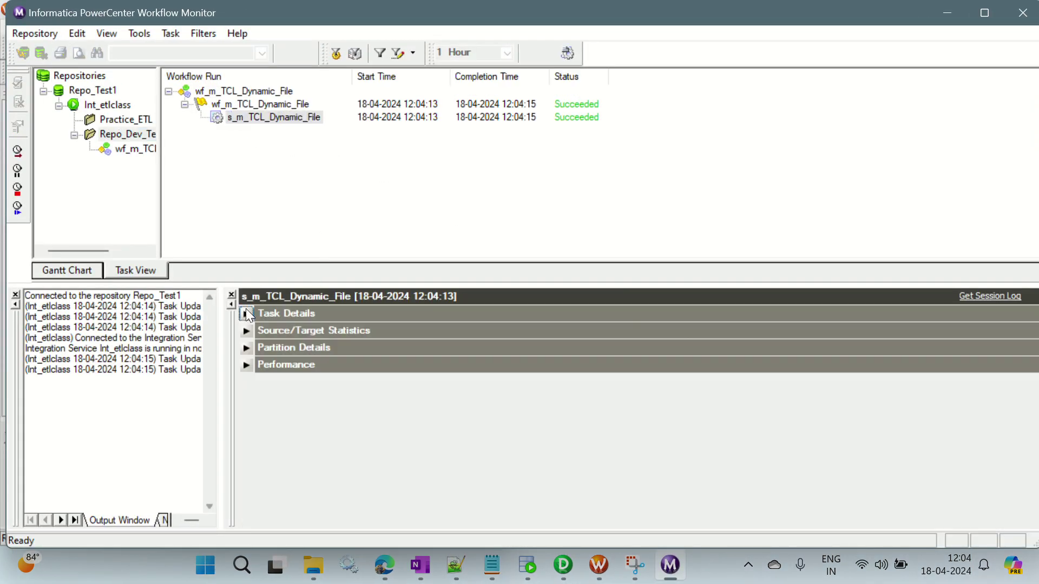
click(247, 330)
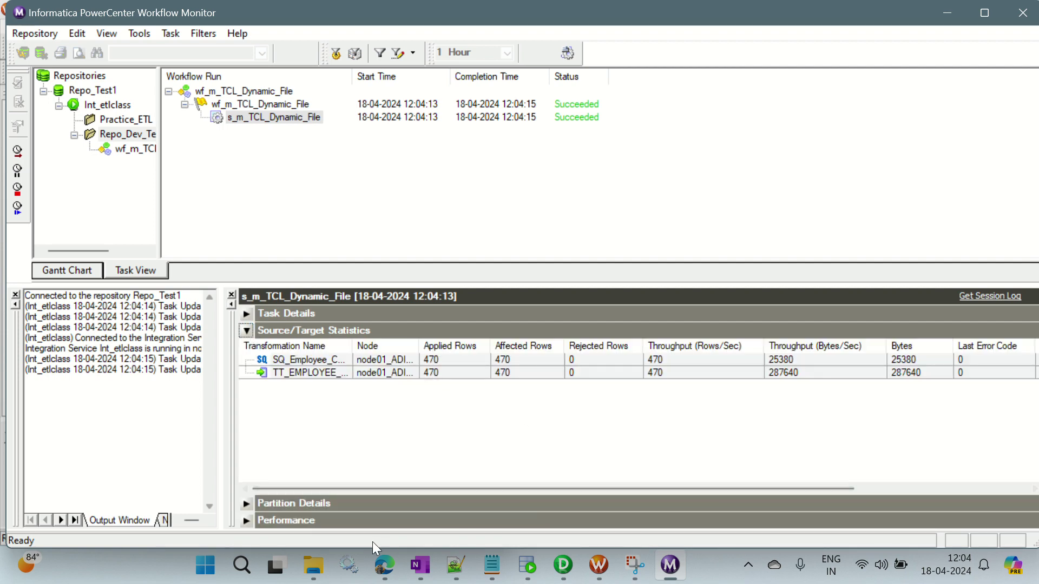
Switch to the Target_Files folder in File Explorer, review the TT_EMPLOYEE country files and delete tt_employee_region.out.
mouse_move(321, 574)
click(324, 472)
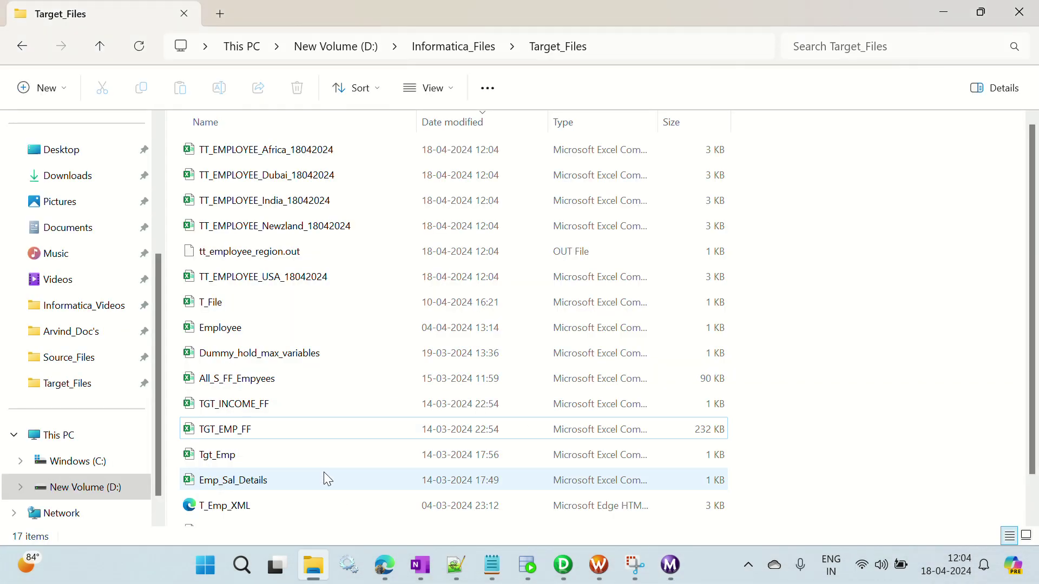
click(140, 47)
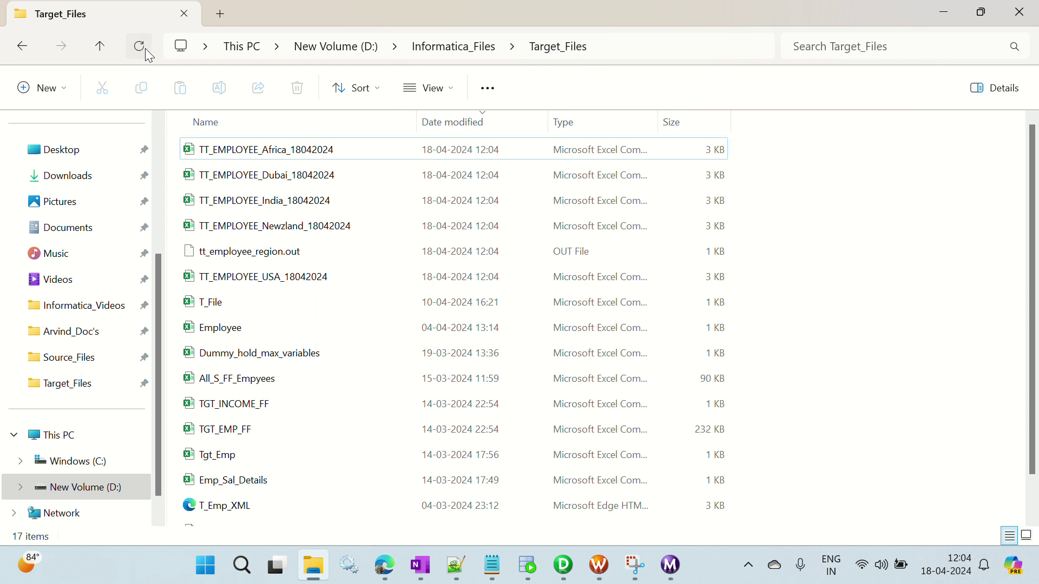
click(251, 281)
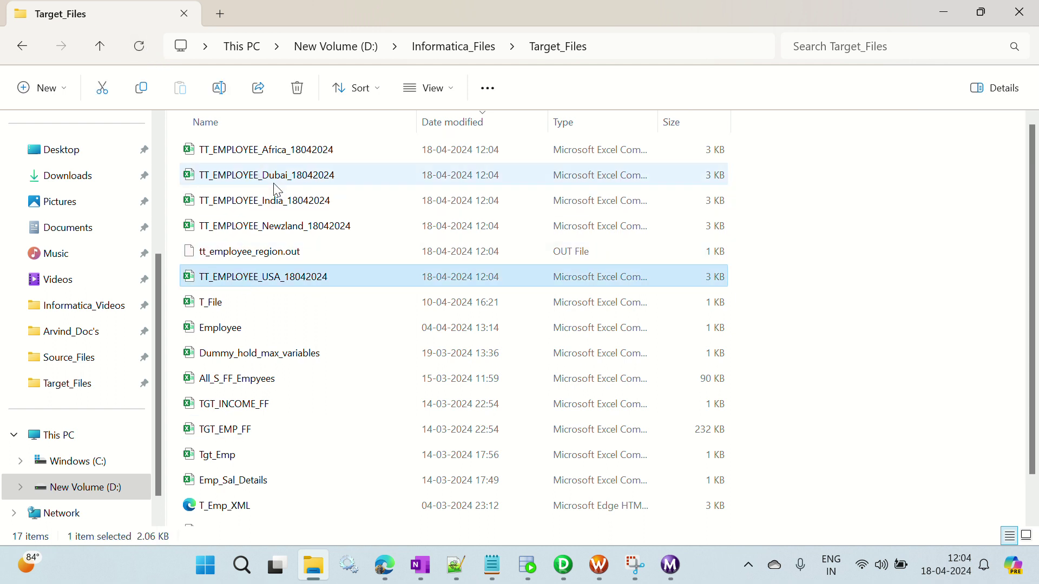
click(269, 153)
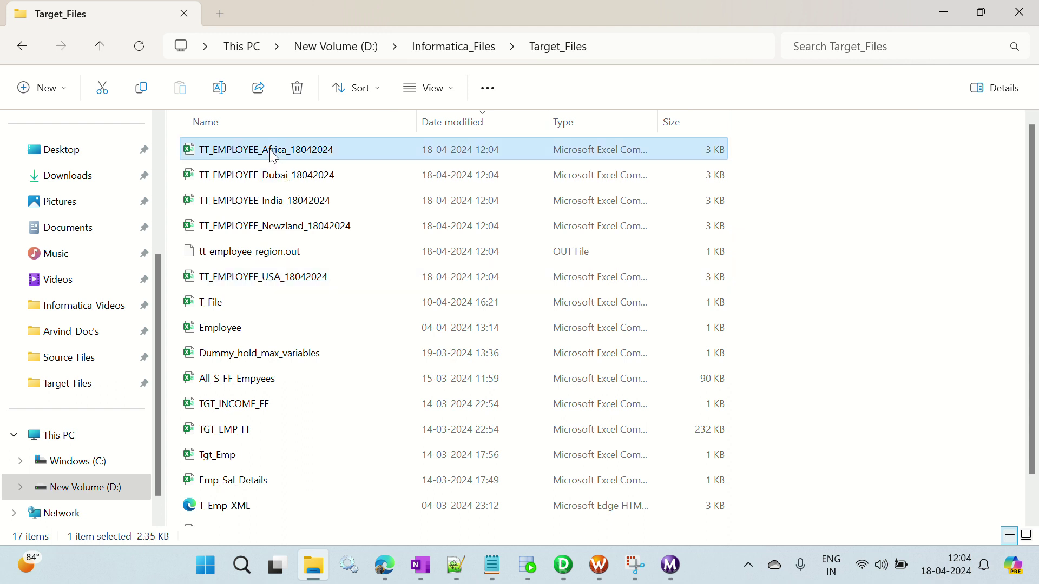
click(288, 182)
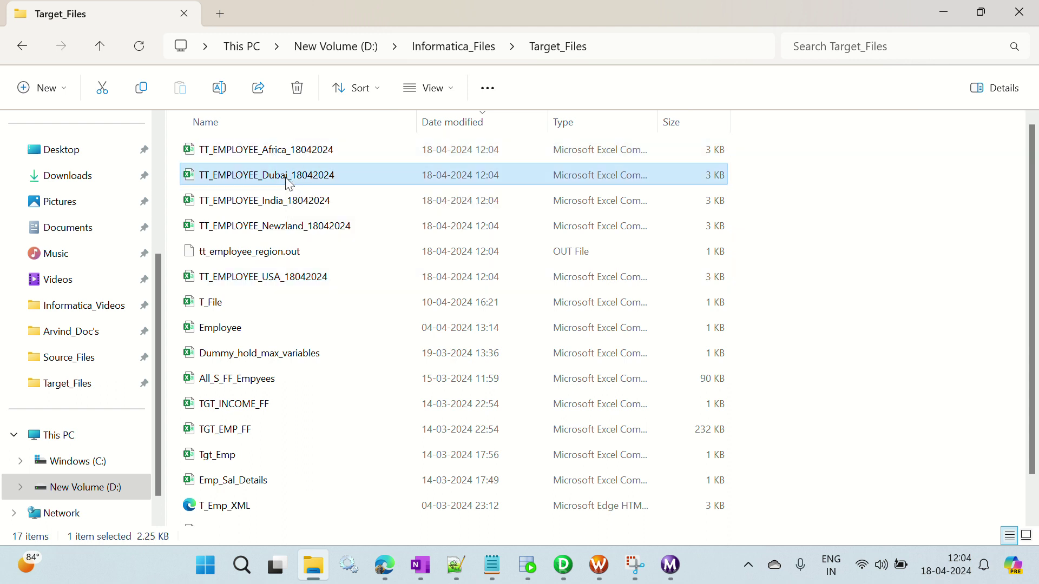
click(266, 201)
click(274, 225)
click(267, 287)
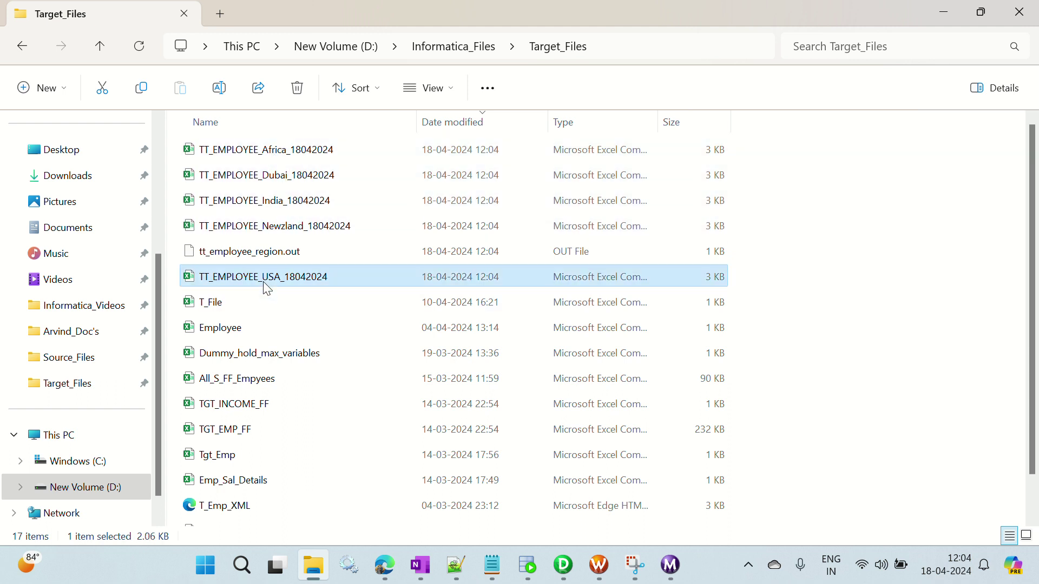
click(256, 252)
key(Delete)
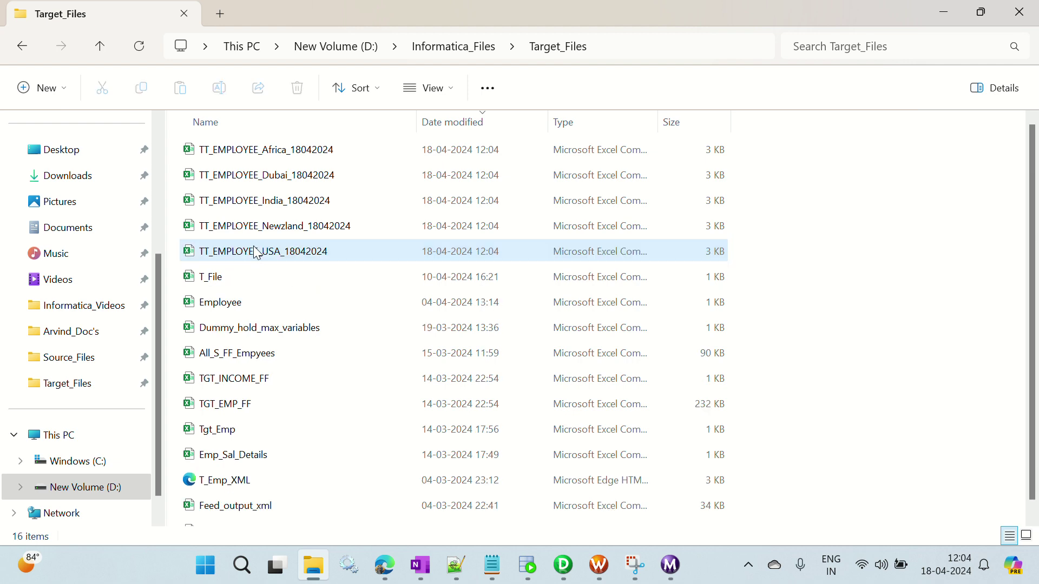
Open TT_EMPLOYEE_Africa_18042024 in Excel, check the country values throughout its rows, and close the file.
double_click(276, 151)
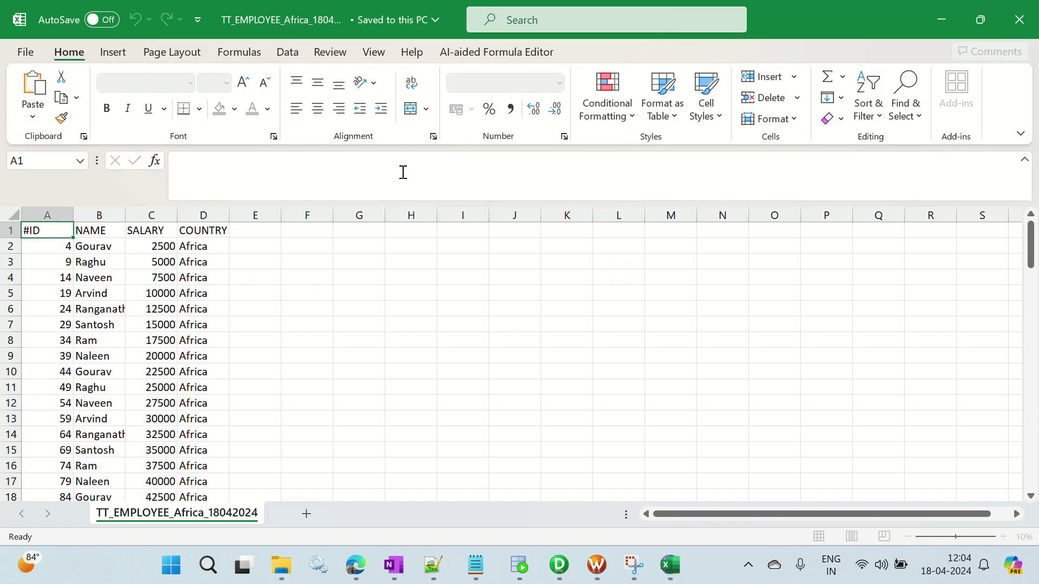
drag(53, 250, 207, 294)
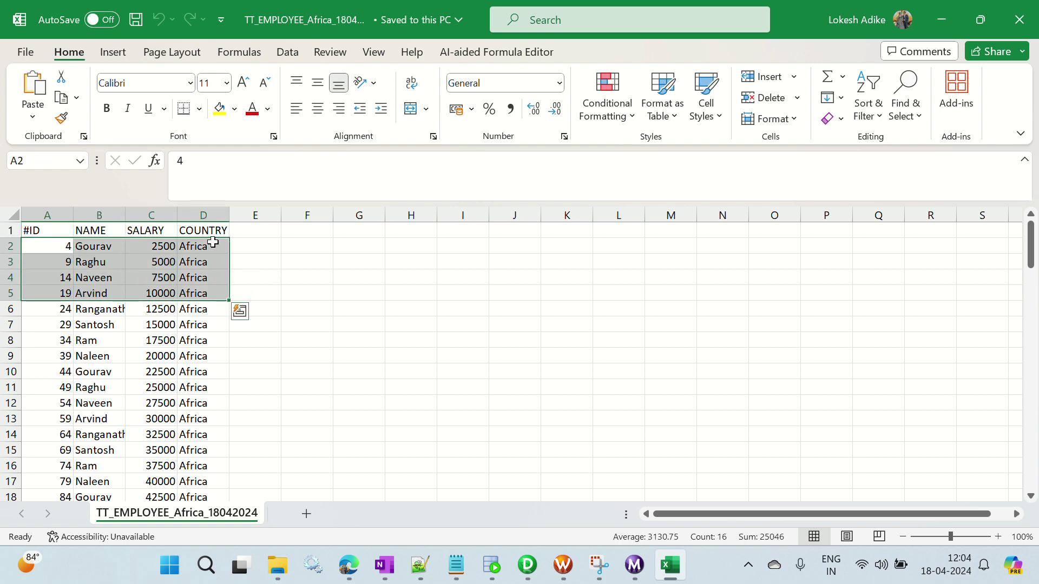
click(213, 242)
scroll(204, 329, down, 8)
scroll(197, 326, down, 20)
scroll(186, 317, up, 20)
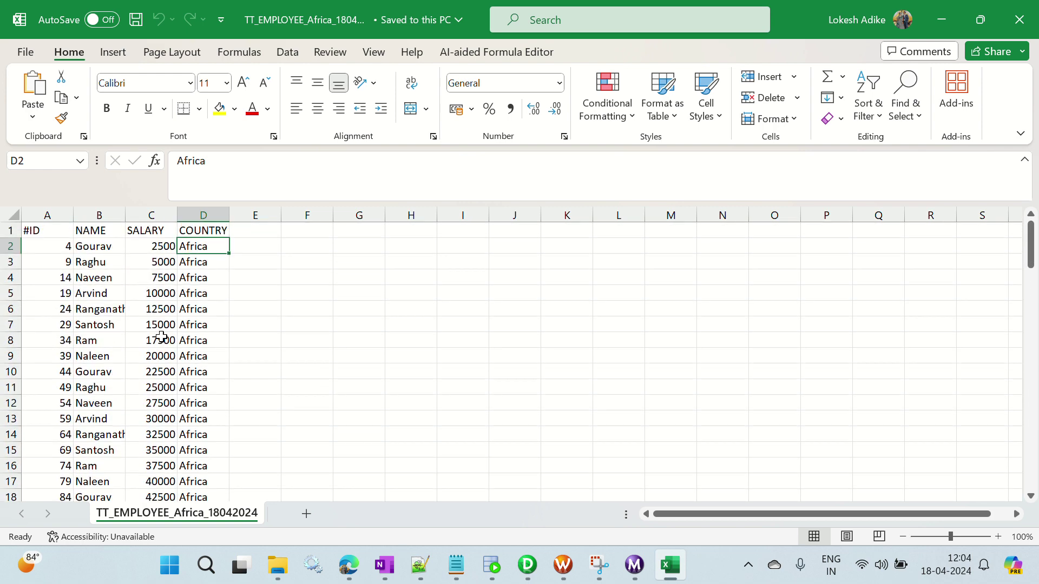
click(1019, 20)
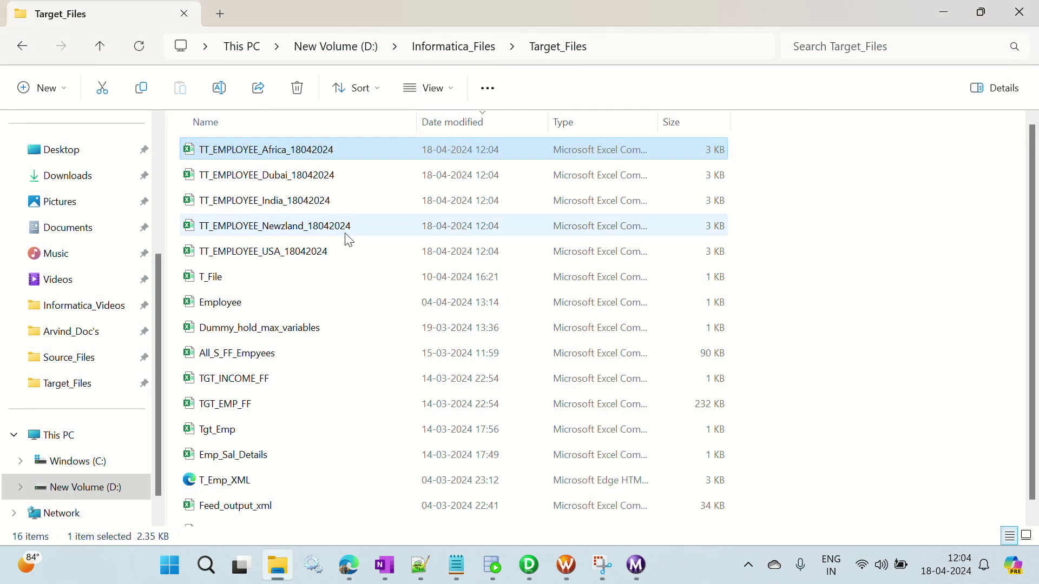
click(312, 181)
click(303, 153)
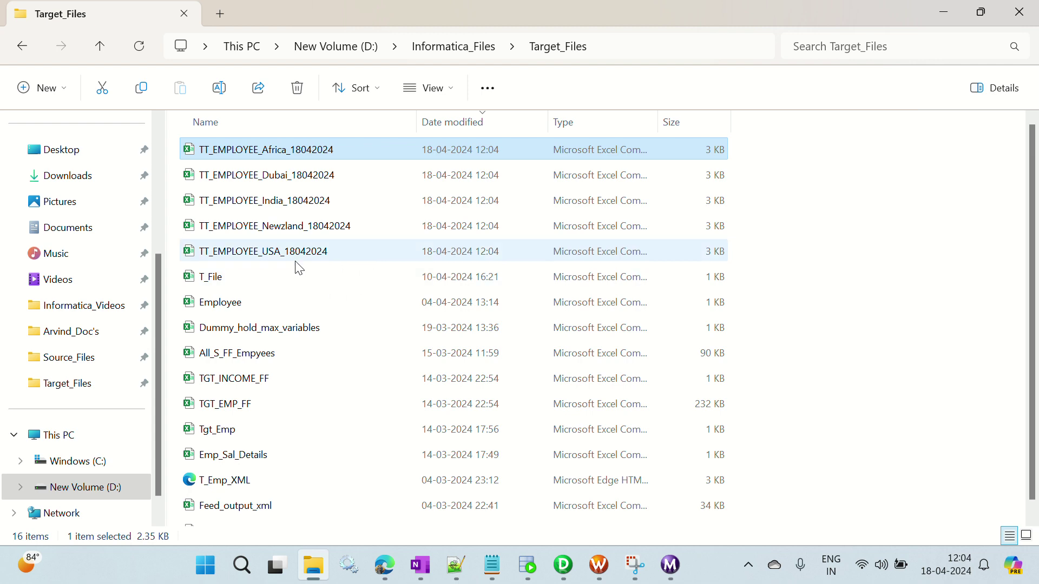
Return to PowerCenter Designer and remove the date part from EXPTRANS's Filename expression, leaving 'TT_EMPLOYEE_'||Country||'.CSV'.
mouse_move(563, 564)
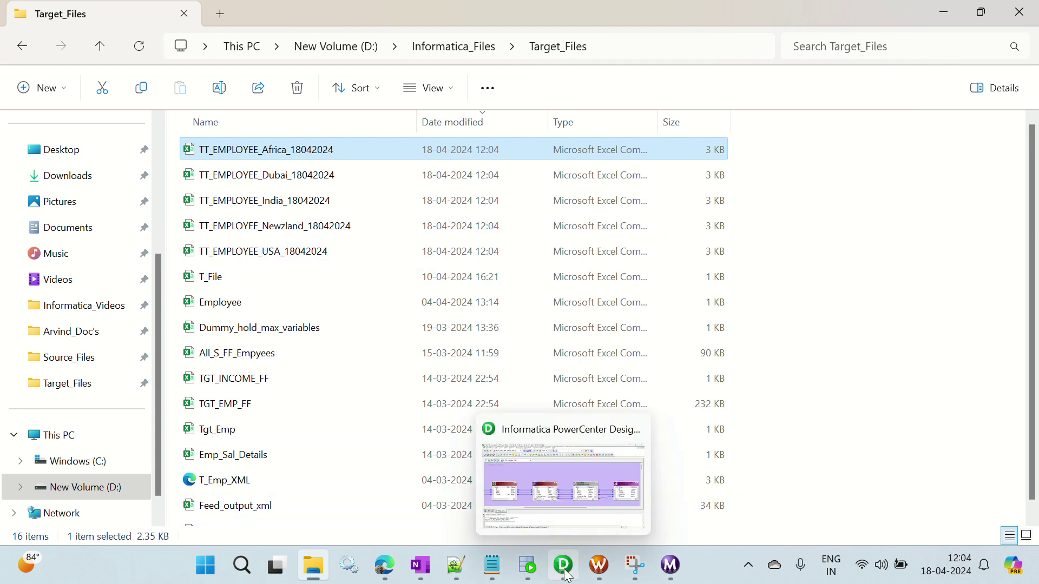
click(566, 491)
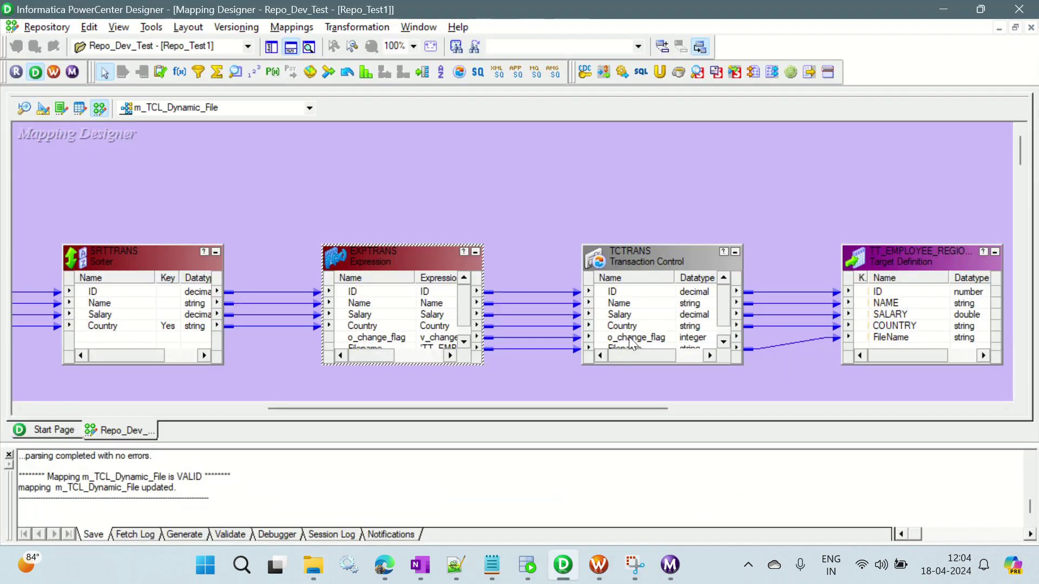
double_click(400, 262)
click(379, 104)
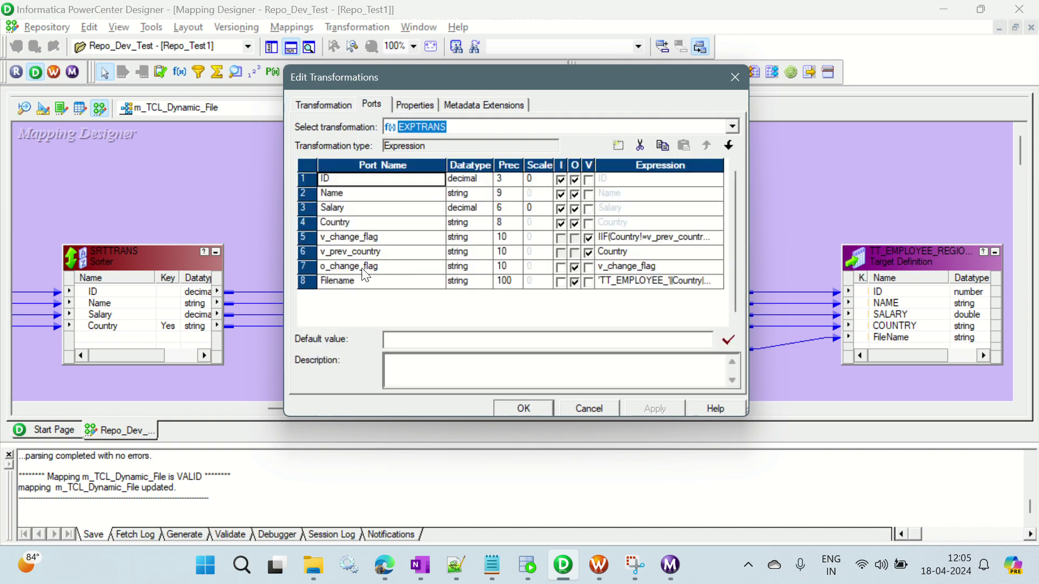
click(713, 281)
click(717, 281)
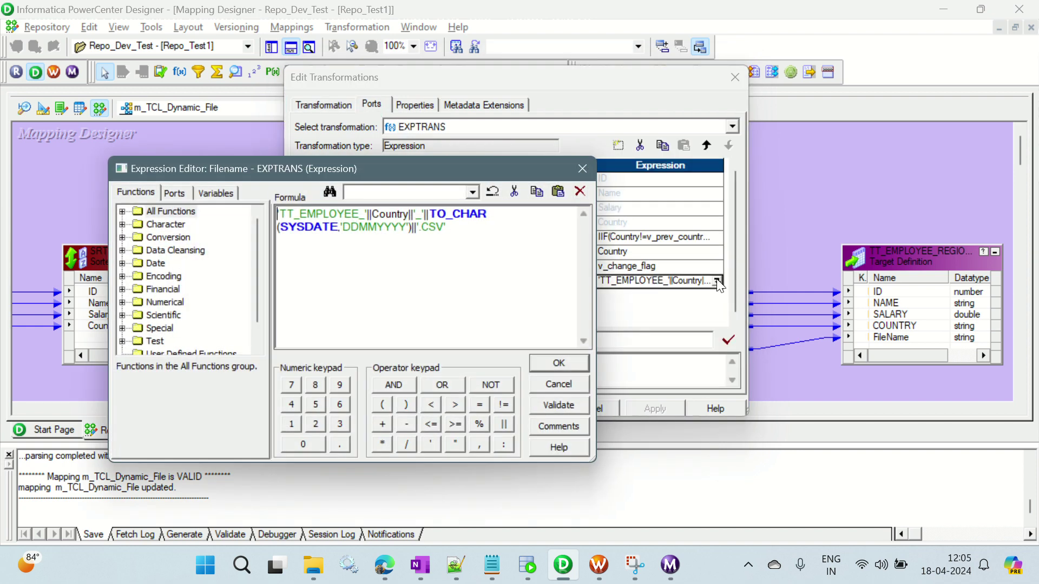
click(409, 227)
key(BackSpace)
key(BackSpace)
key(BackSpace)
key(BackSpace)
key(BackSpace)
key(BackSpace)
key(BackSpace)
key(BackSpace)
key(BackSpace)
key(BackSpace)
key(BackSpace)
key(BackSpace)
key(BackSpace)
key(BackSpace)
key(BackSpace)
key(BackSpace)
key(BackSpace)
key(BackSpace)
key(BackSpace)
key(BackSpace)
key(BackSpace)
key(BackSpace)
key(BackSpace)
key(BackSpace)
key(BackSpace)
key(BackSpace)
key(BackSpace)
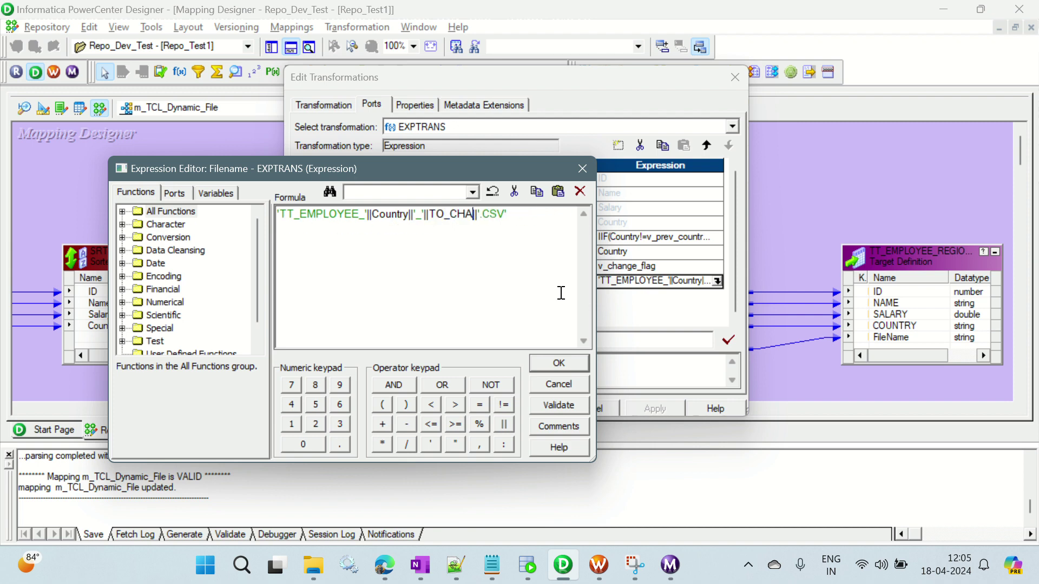
key(BackSpace)
key(BackSpace)
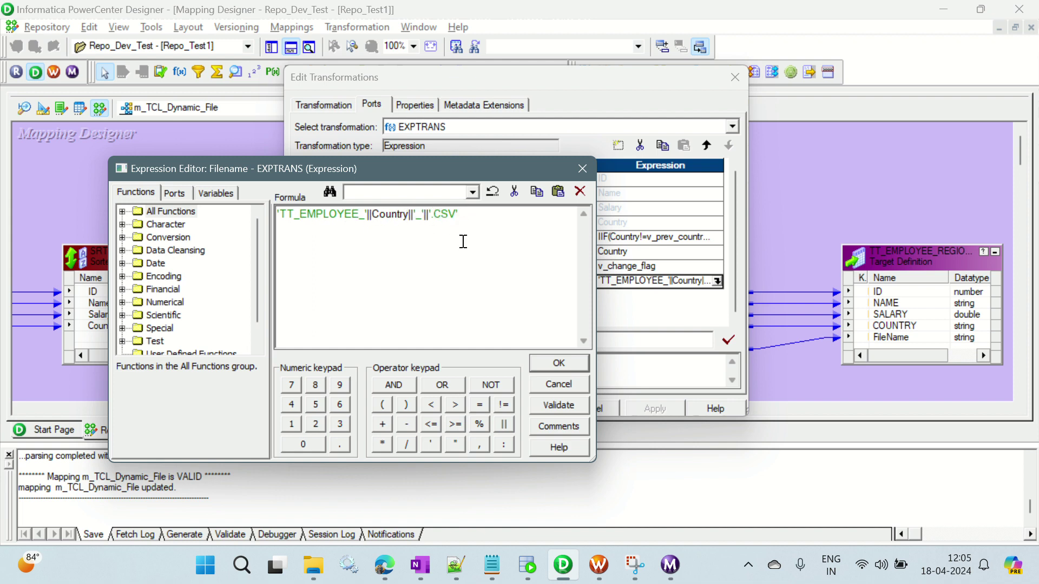
key(BackSpace)
key(BackSpace)
key(BackSpace)
key(BackSpace)
key(BackSpace)
text(')
click(459, 218)
Validate the Filename expression, accept the EXPTRANS changes and save the mapping.
click(563, 404)
click(567, 315)
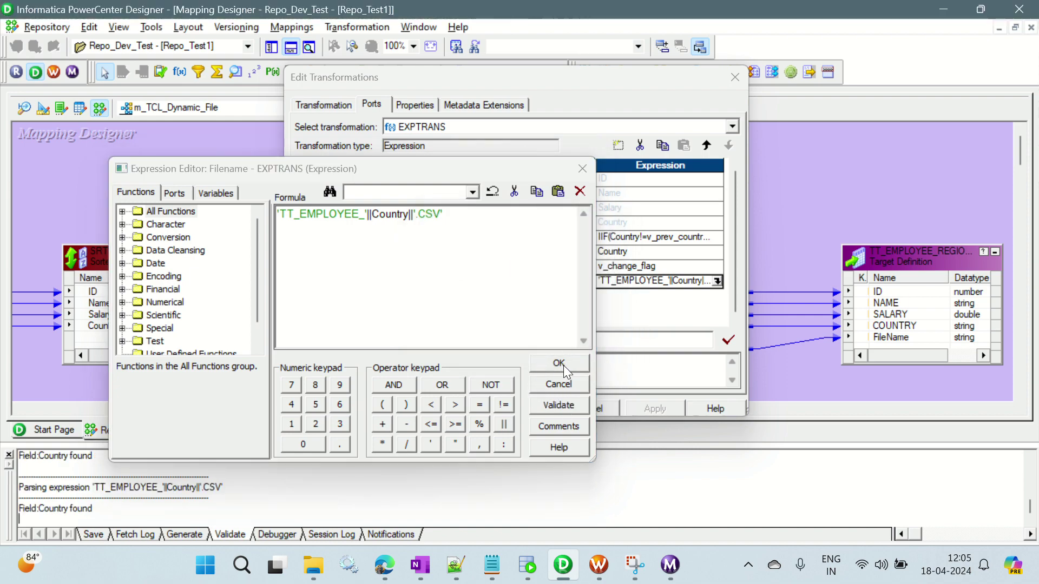
click(563, 365)
click(523, 409)
key(ctrl+s)
Switch back to Workflow Manager, refresh session s_m_TCL_Dynamic_File with the edited mapping and save it.
mouse_move(615, 582)
click(598, 564)
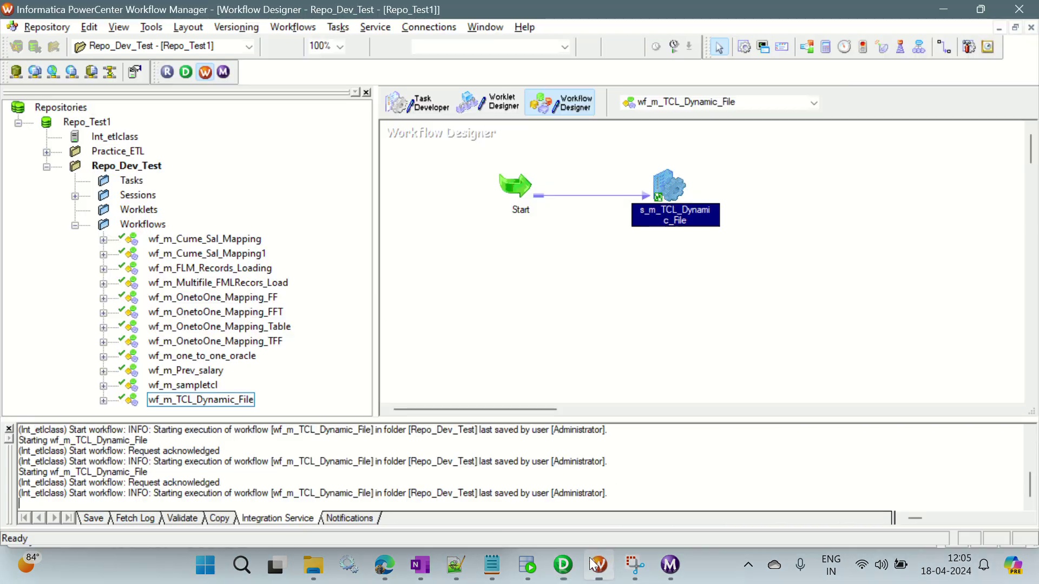
right_click(661, 193)
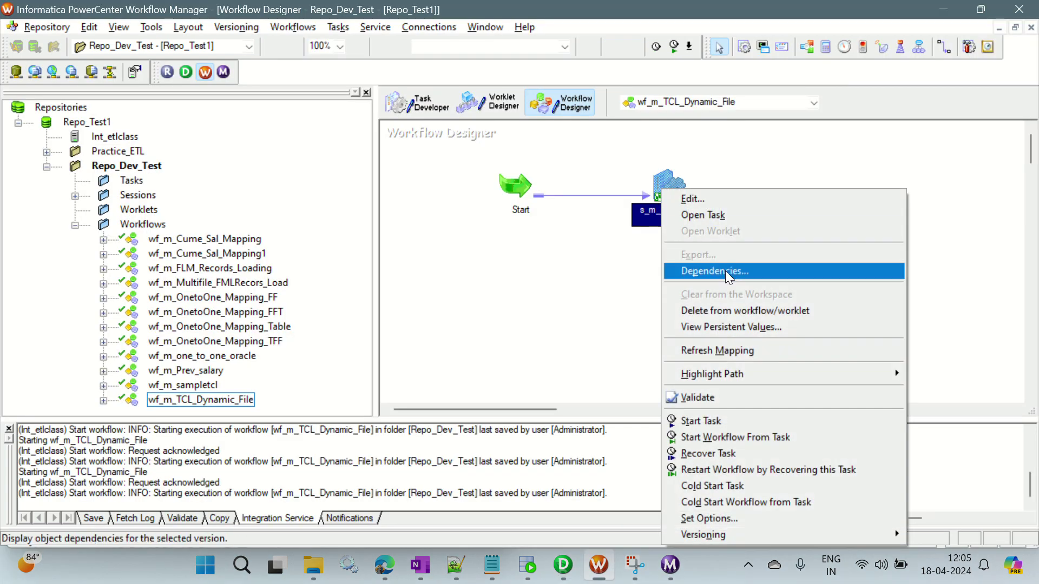
click(728, 350)
key(ctrl+s)
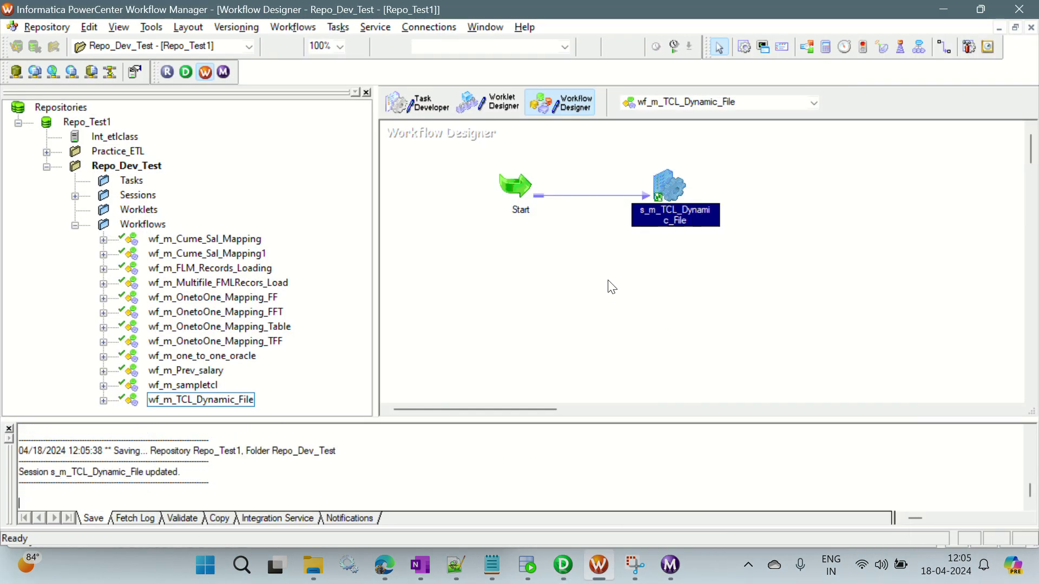
Delete the five dated TT_EMPLOYEE country files, Africa through USA, from the Target_Files folder in File Explorer.
click(313, 565)
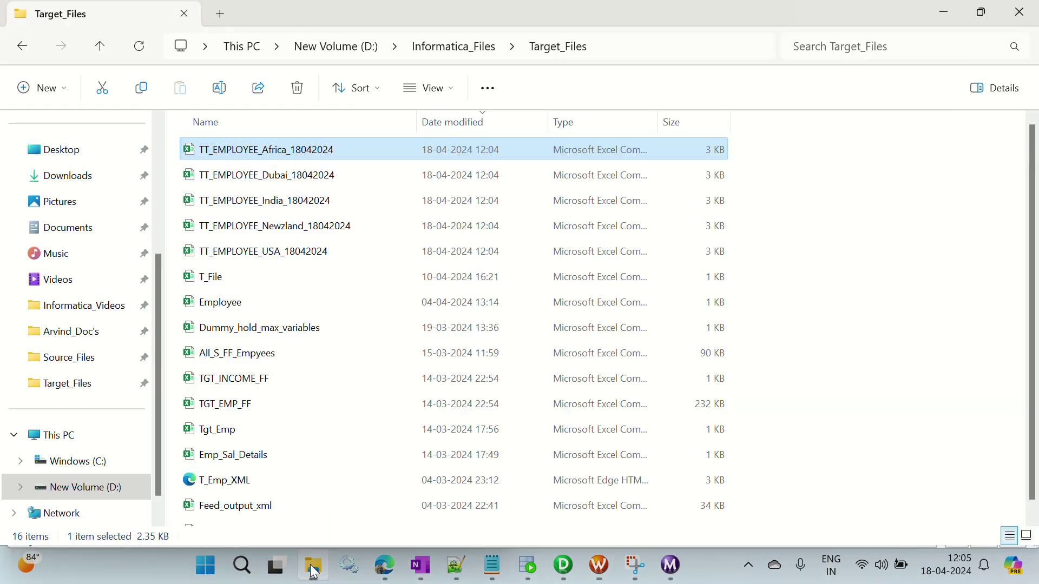
shift+click(299, 254)
key(Delete)
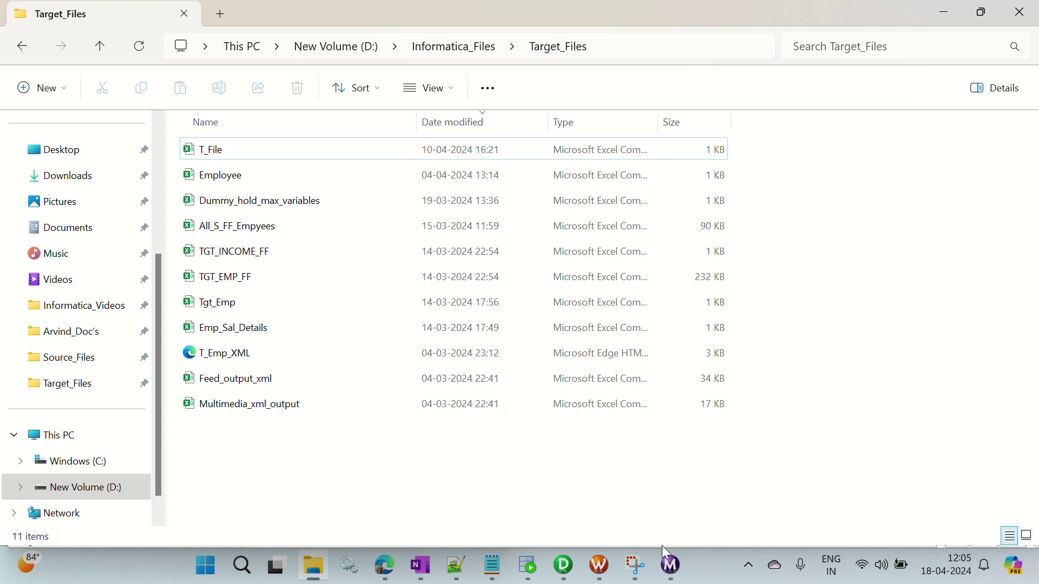
Switch to Workflow Manager, start workflow wf_m_TCL_Dynamic_File and check session s_m_TCL_Dynamic_File's run statistics in Workflow Monitor.
click(599, 565)
right_click(534, 297)
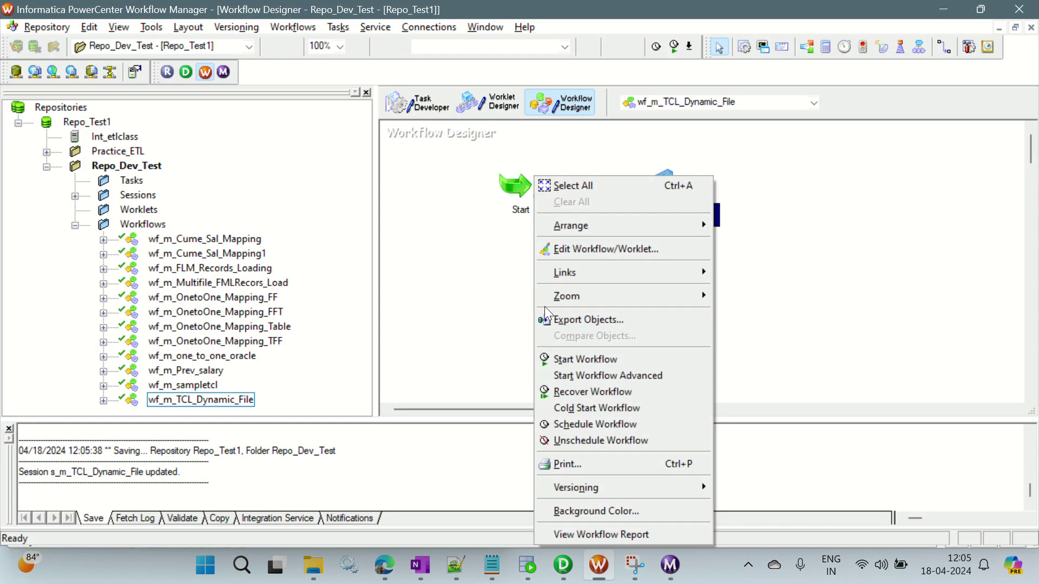
click(566, 357)
click(678, 576)
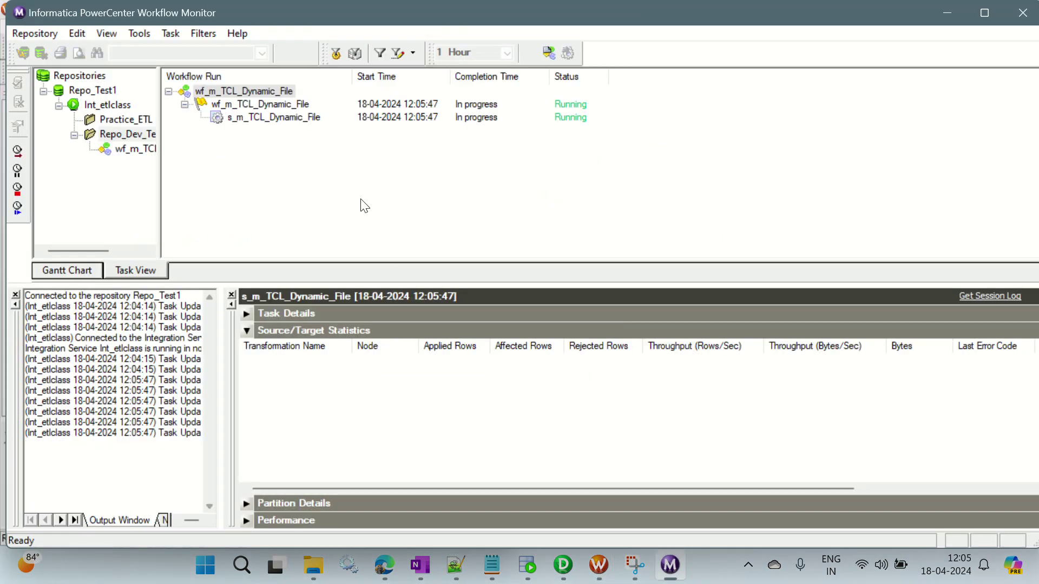
click(273, 117)
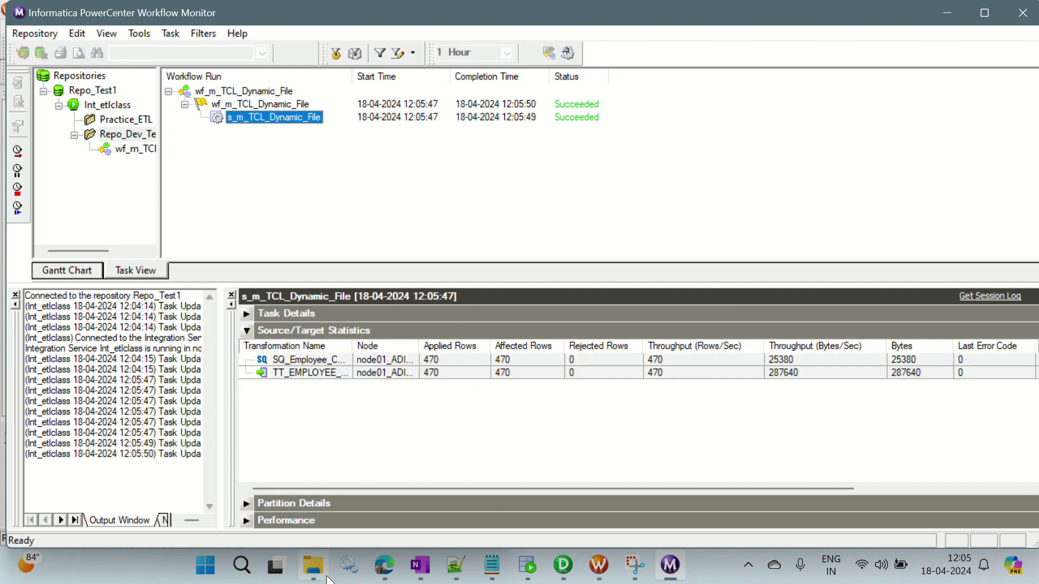
Return to the Target_Files folder in File Explorer and delete the tt_employee_region.out file.
click(314, 566)
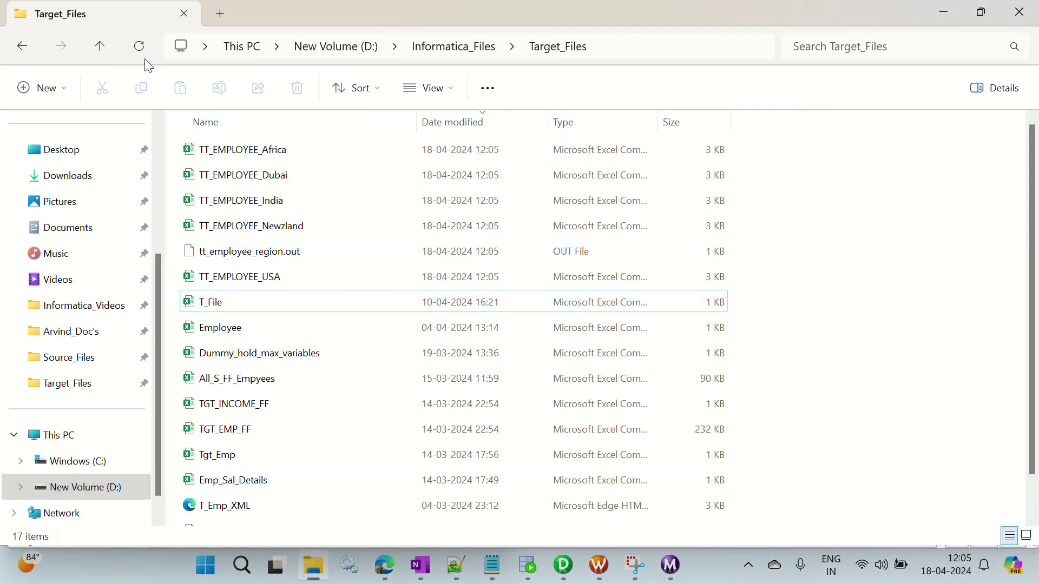
click(274, 150)
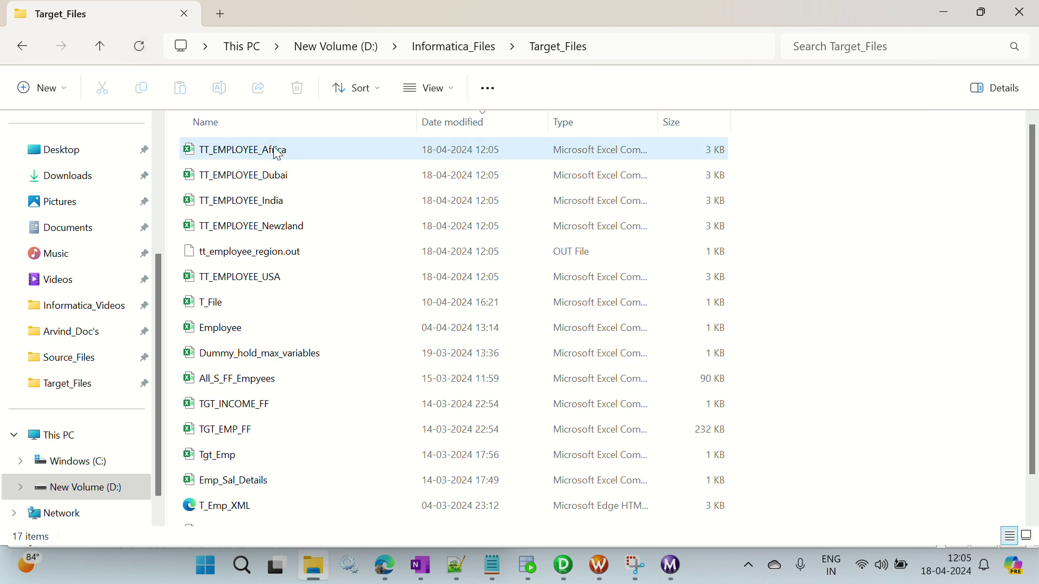
click(265, 253)
key(Delete)
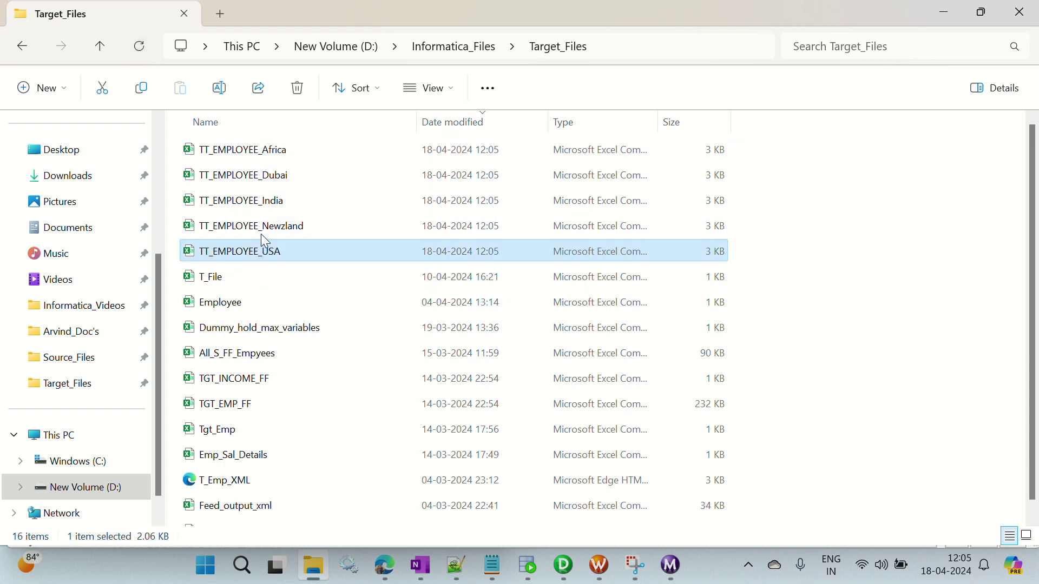
Check the undated TT_EMPLOYEE country files, open TT_EMPLOYEE_USA in Excel, review its rows and close it.
shift+click(233, 154)
click(270, 155)
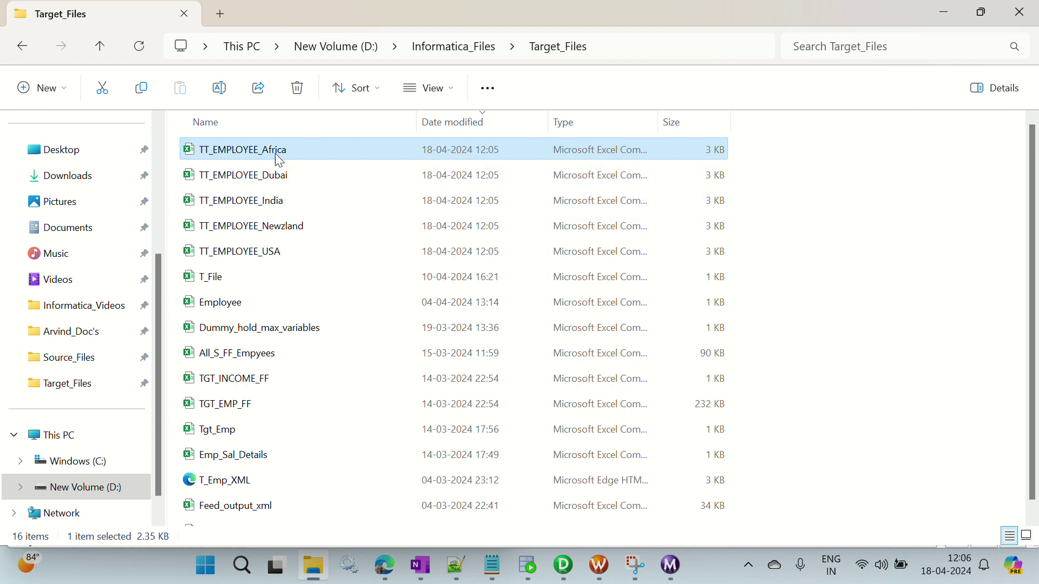
click(278, 172)
click(282, 203)
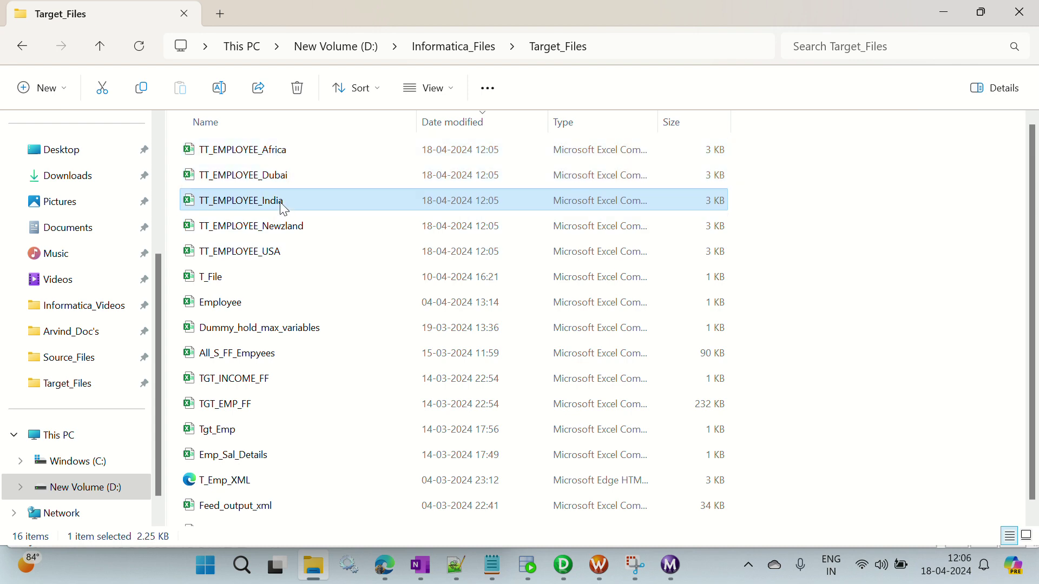
click(301, 230)
double_click(285, 255)
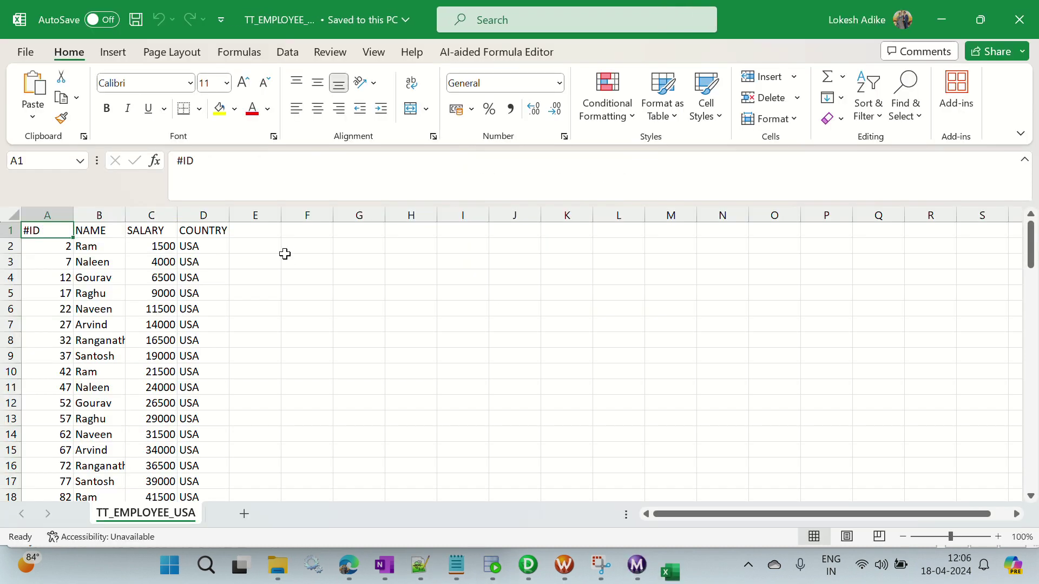
scroll(171, 270, down, 14)
scroll(163, 274, up, 10)
scroll(162, 275, up, 3)
click(1019, 20)
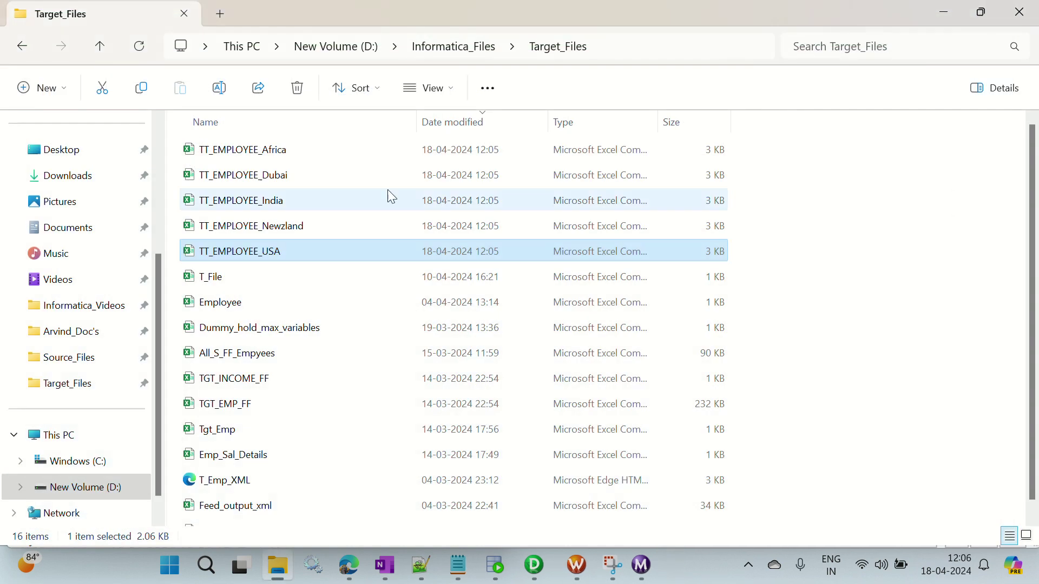
Switch to the Informatica PC notes in Notepad and review the TCL Transformation section.
click(492, 565)
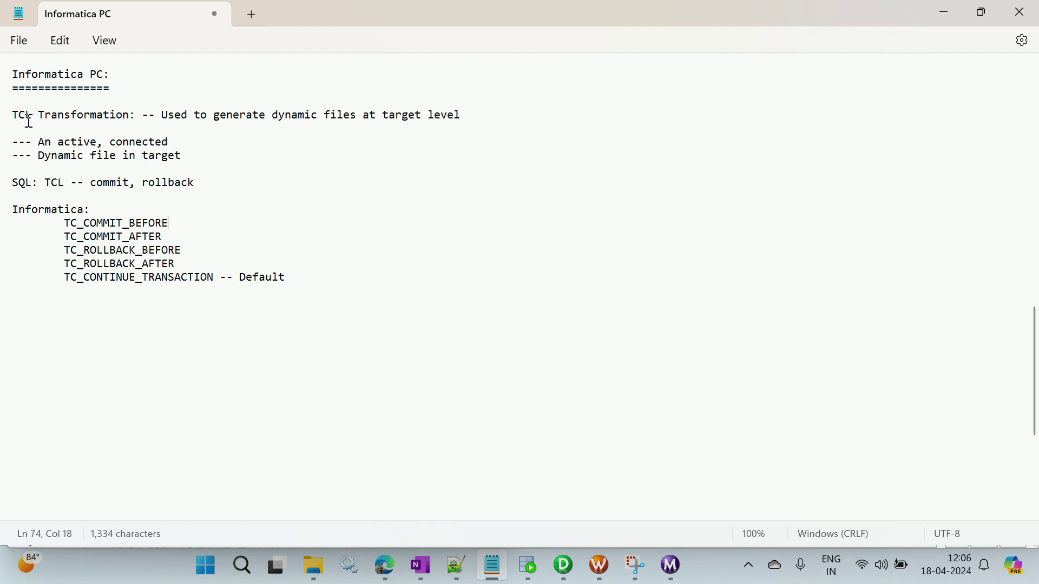
drag(11, 115, 131, 122)
click(152, 139)
Switch to the AutoDraw diagram in Edge and examine the flow from the Employee_country.csv source to the country targets.
mouse_move(385, 566)
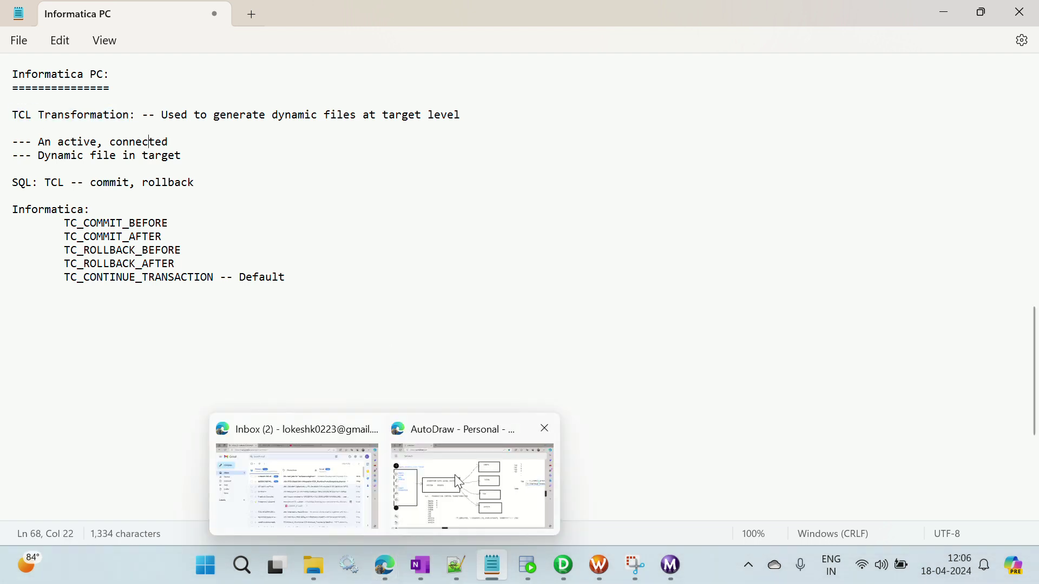
click(455, 474)
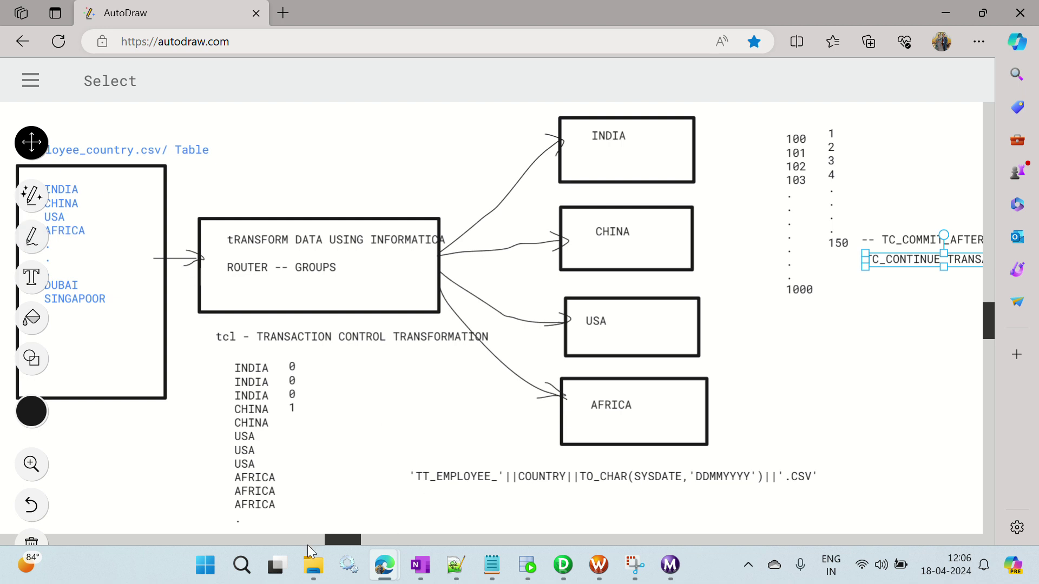
drag(335, 540, 273, 537)
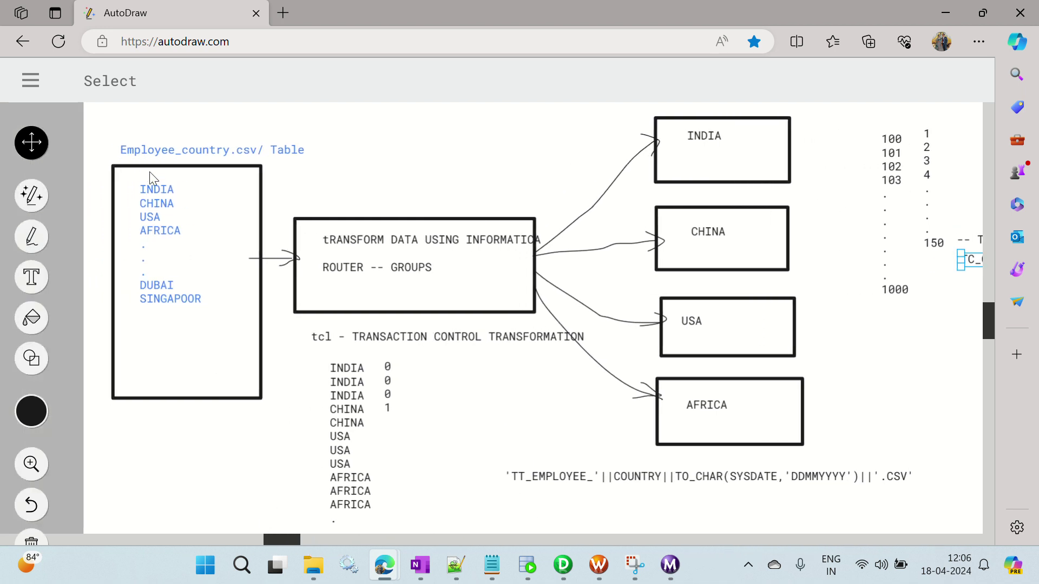